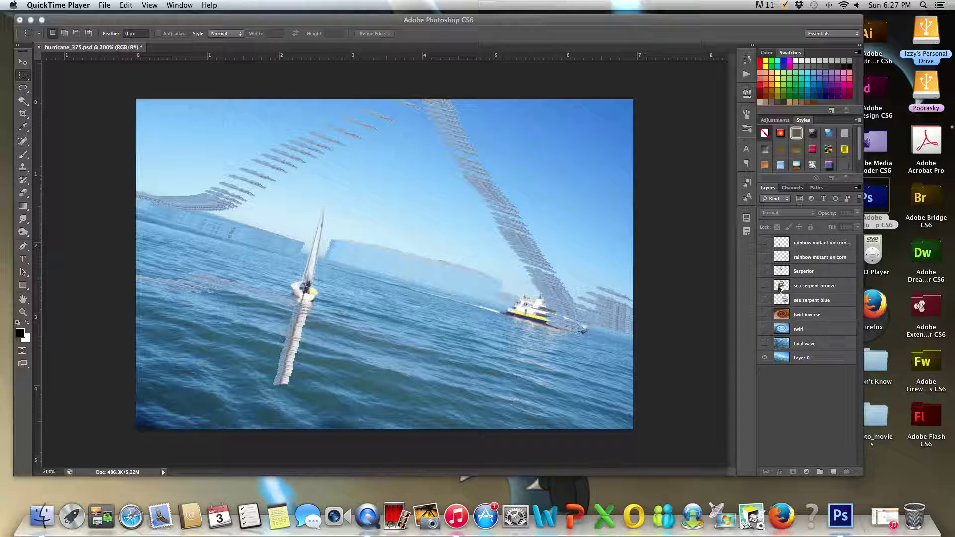
# - Create a new layer group named 'running' above the rainbow mutant unicorn copy layer
pyautogui.click(803, 249)
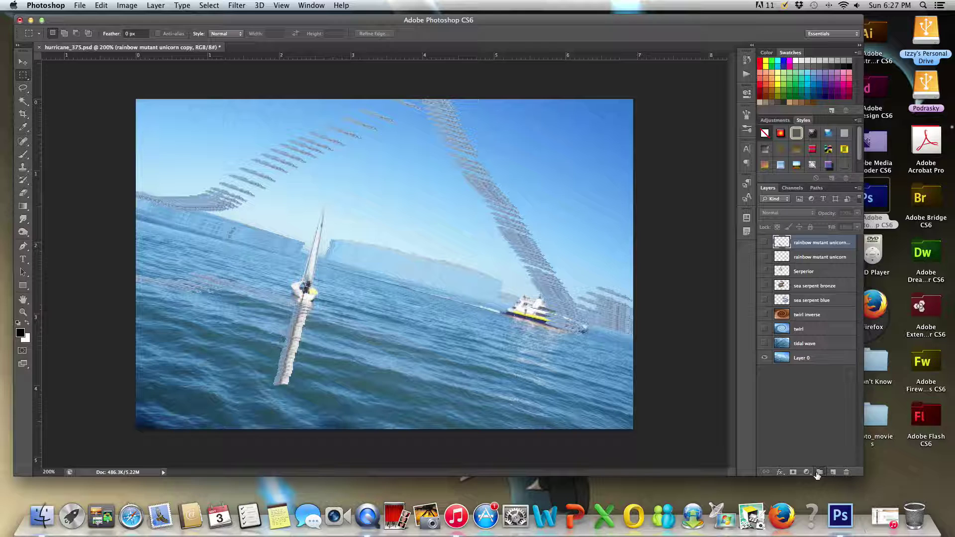
pyautogui.click(820, 472)
pyautogui.doubleClick(800, 242)
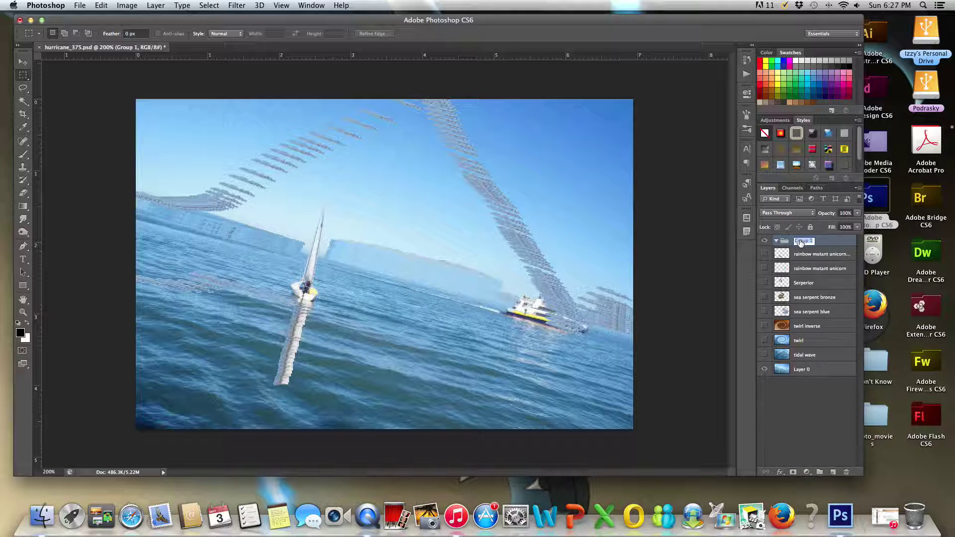
pyautogui.write('running')
pyautogui.press('Return')
# - Move the unicorn, Serperior and sea serpent bronze layers into 'running', show them, then hide the group
pyautogui.click(838, 271)
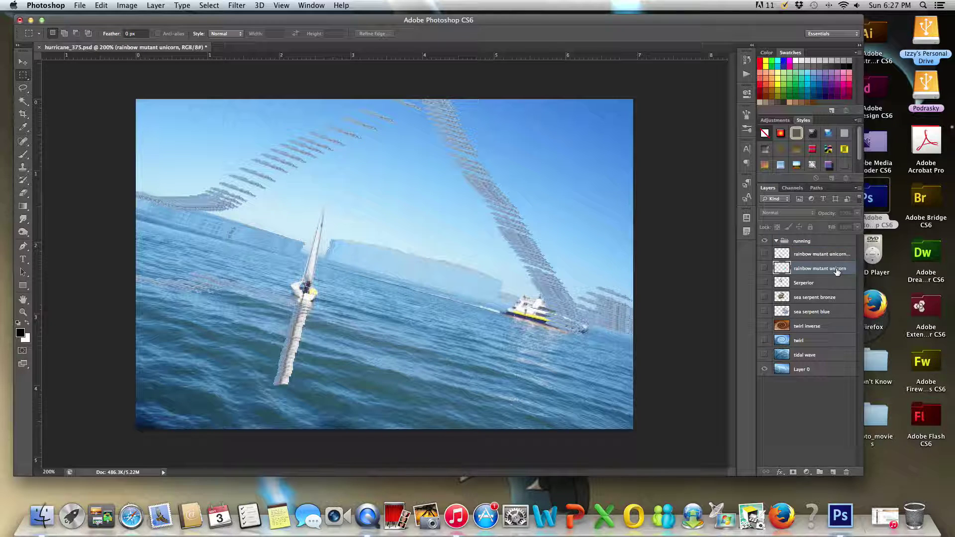
pyautogui.keyDown('shift'); pyautogui.click(815, 306); pyautogui.keyUp('shift')
pyautogui.moveTo(822, 268); pyautogui.dragTo(786, 247)
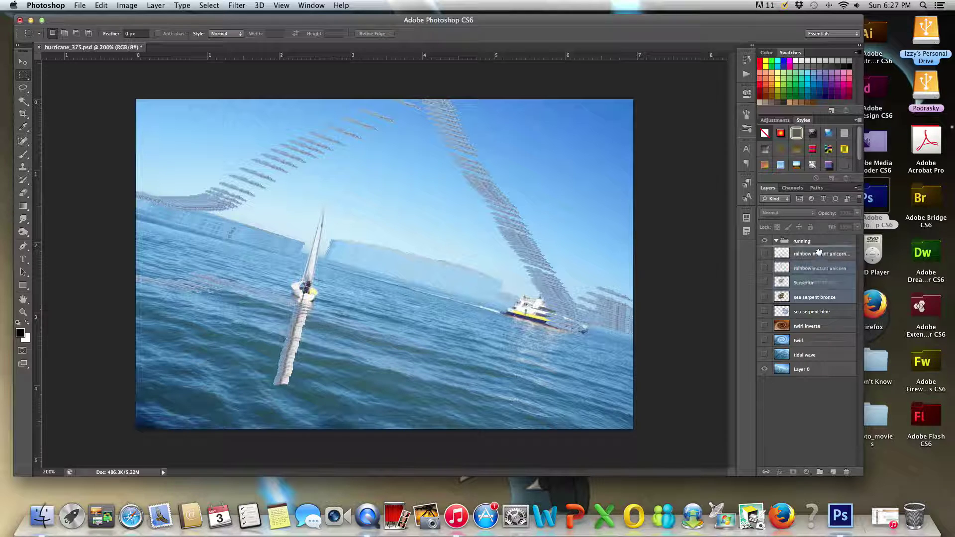
pyautogui.click(765, 253)
pyautogui.click(765, 268)
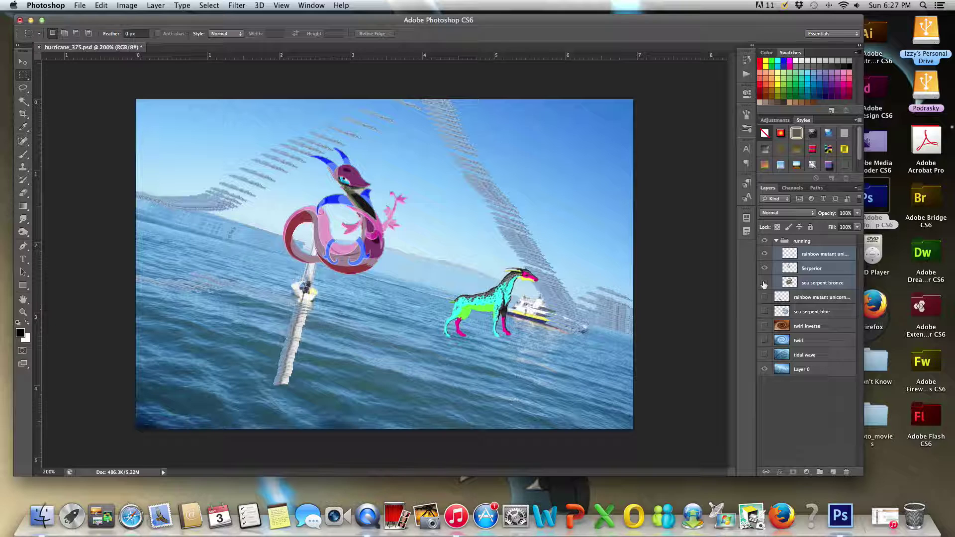
pyautogui.click(776, 241)
pyautogui.click(765, 242)
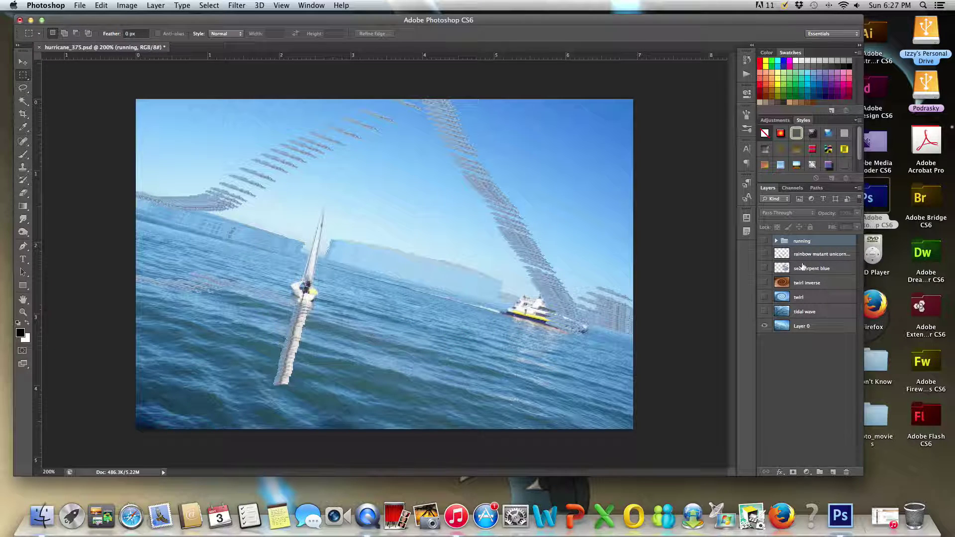
# - Show the tidal wave layer in Normal mode at 0% opacity, checking it at 300% and 200% zoom
pyautogui.click(797, 313)
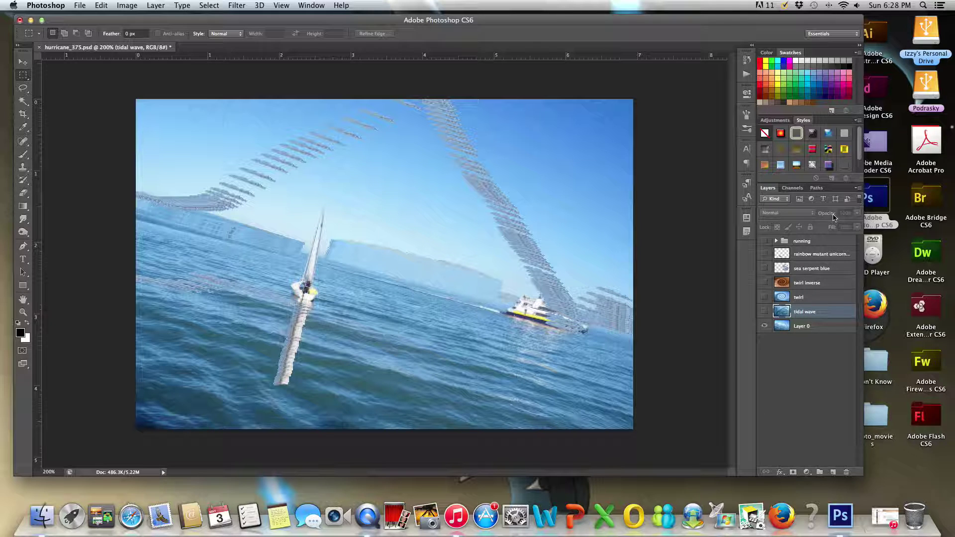
pyautogui.click(764, 312)
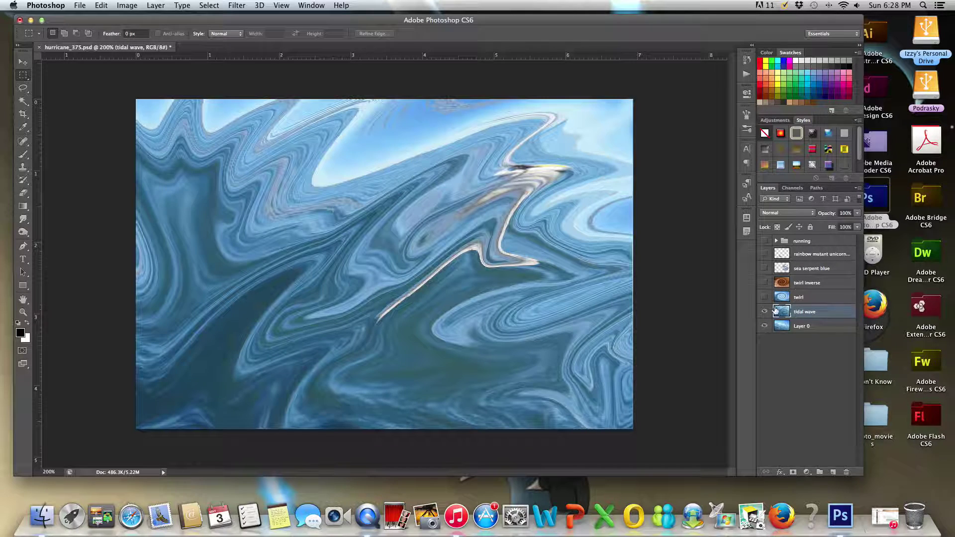
pyautogui.click(857, 213)
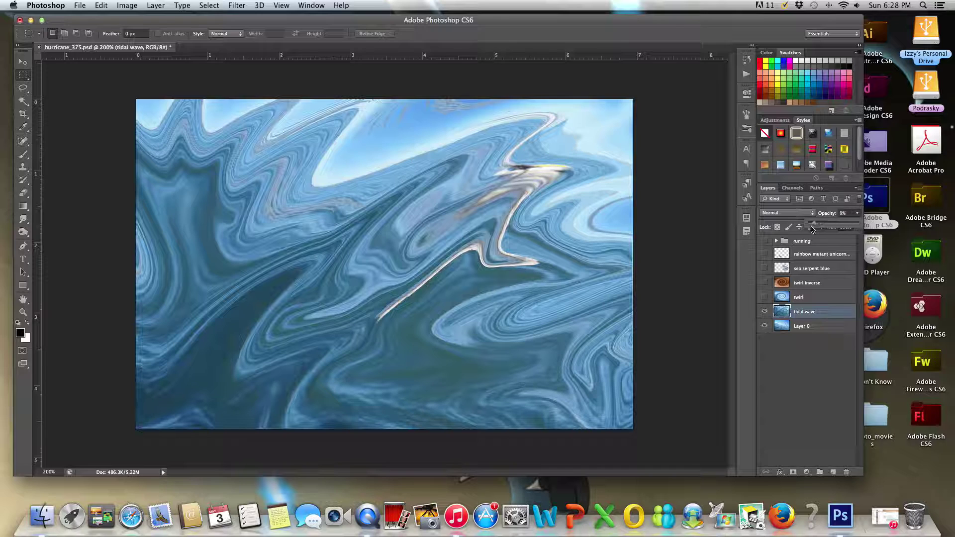
pyautogui.moveTo(857, 223); pyautogui.dragTo(808, 224)
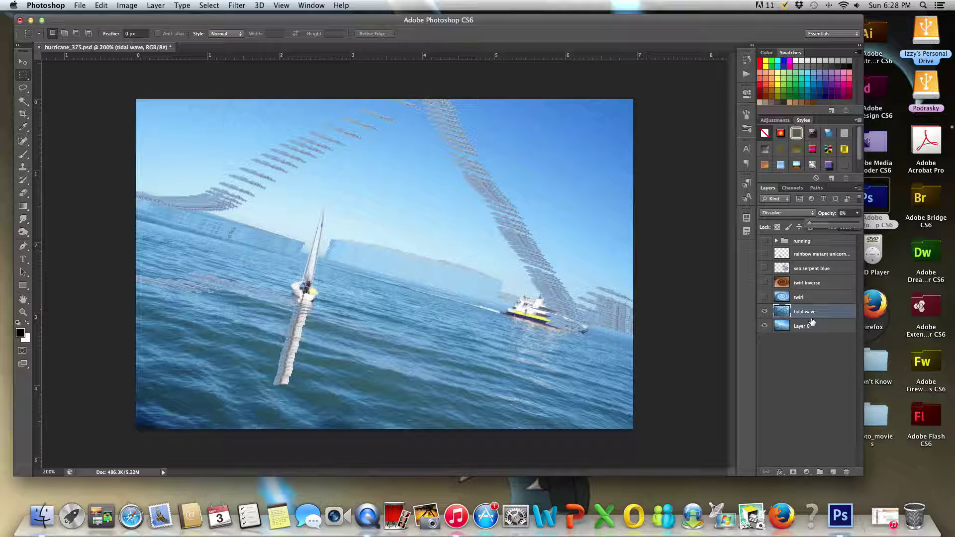
pyautogui.hotkey('alt', 'shift', 'n')
pyautogui.press('super+equal')
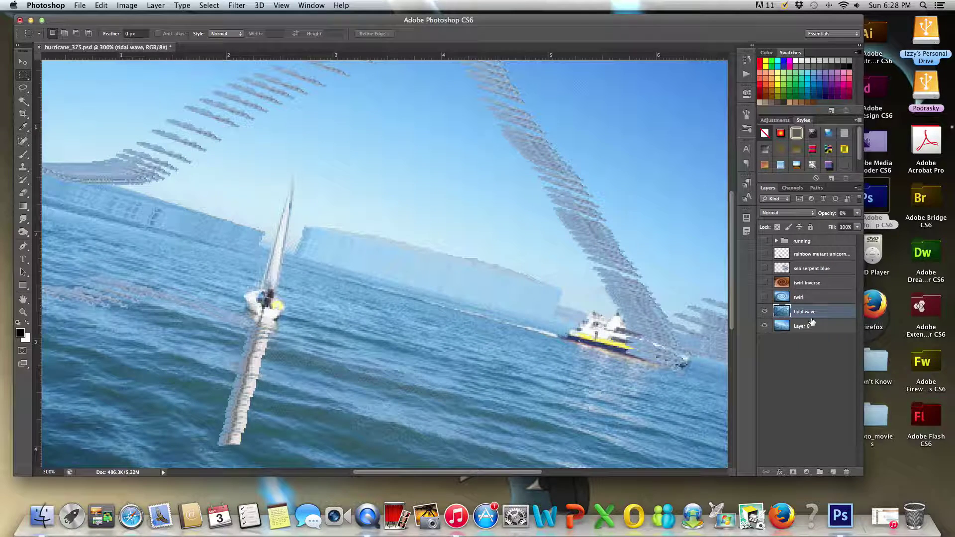
pyautogui.press('super+minus')
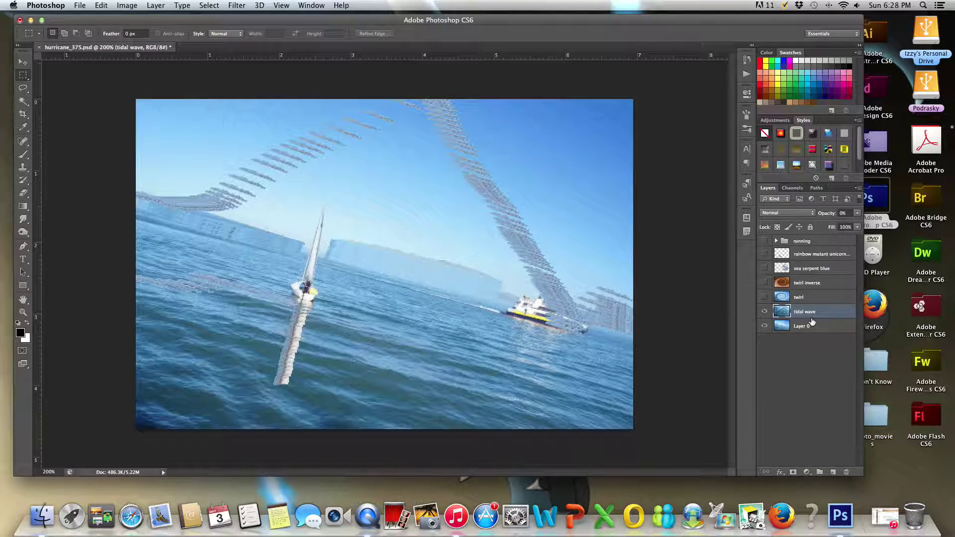
pyautogui.moveTo(813, 322); pyautogui.dragTo(813, 324)
pyautogui.click(845, 213)
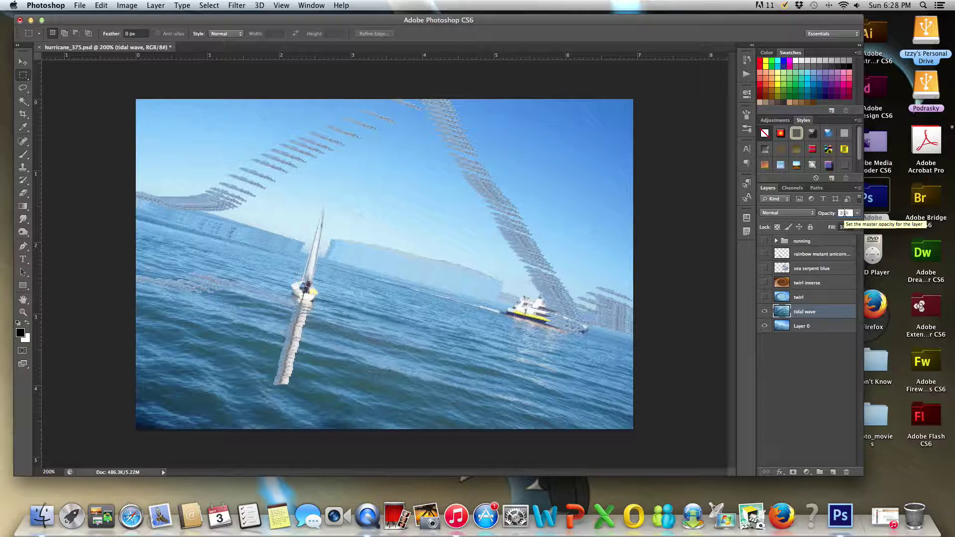
# - Set the tidal wave opacity to 10% and save the frame as hurricane_376.psd
pyautogui.write('10')
pyautogui.press('Return')
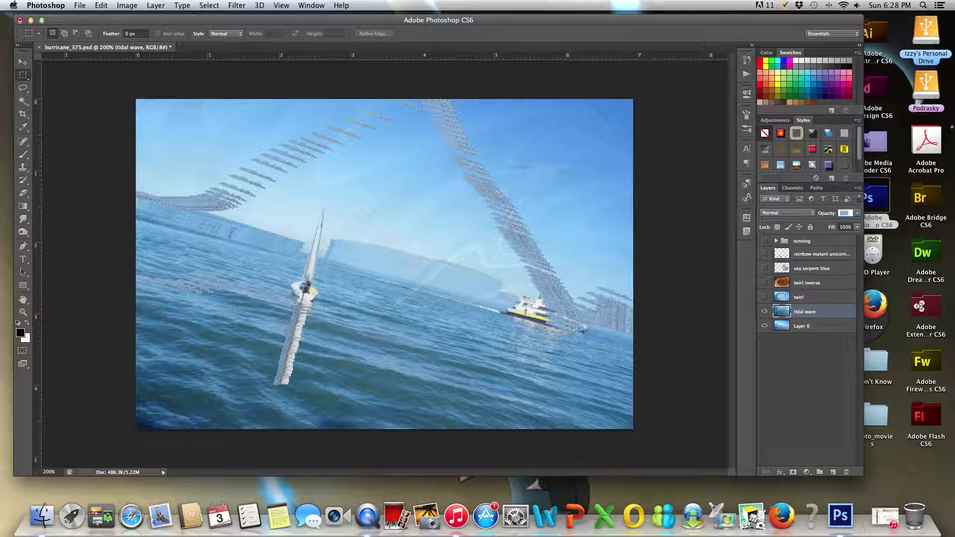
pyautogui.click(84, 6)
pyautogui.click(122, 121)
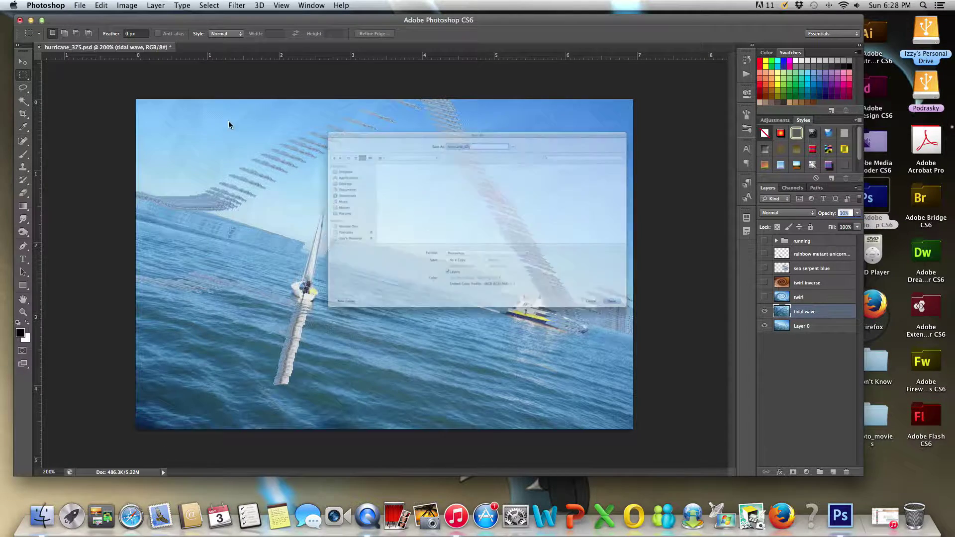
pyautogui.click(516, 71)
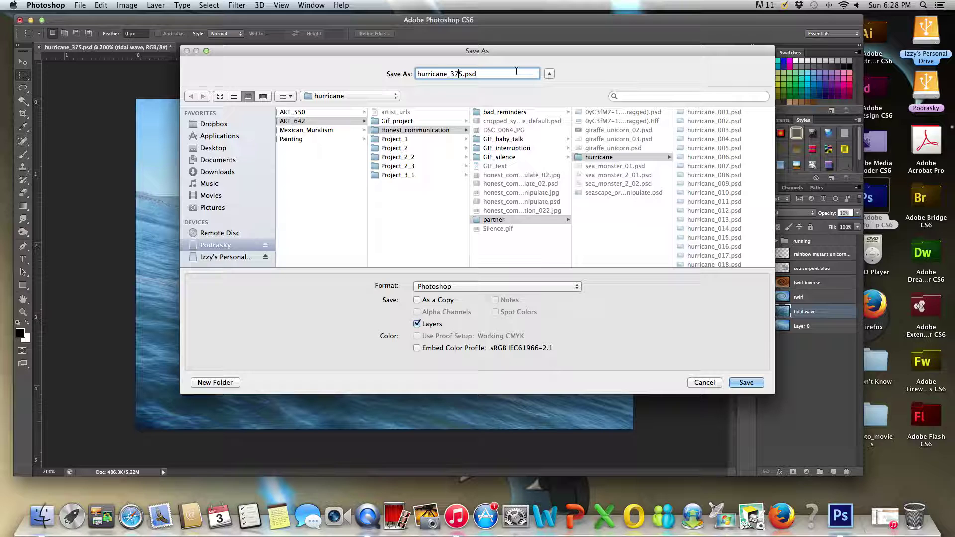
pyautogui.press('BackSpace')
pyautogui.write('6')
pyautogui.click(748, 383)
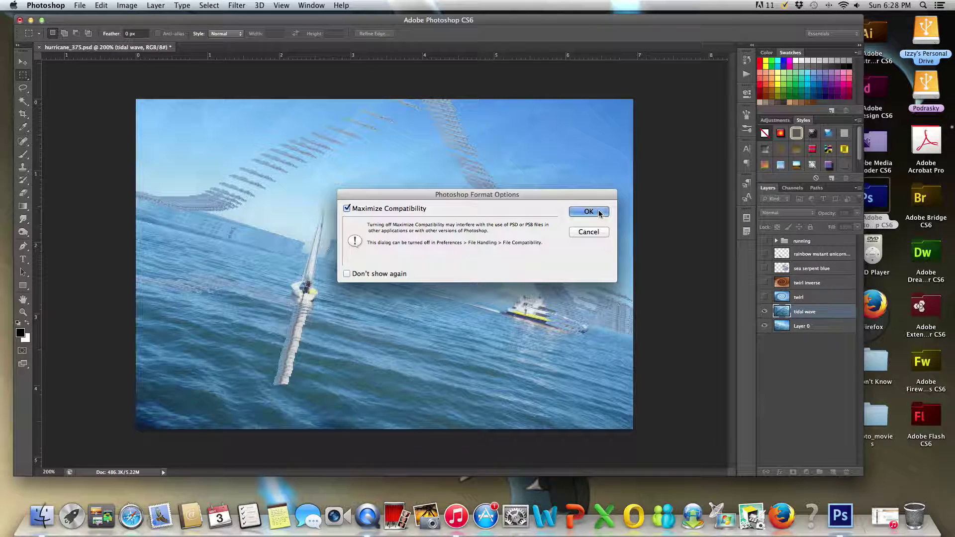
pyautogui.press('Return')
# - Raise the tidal wave layer opacity to 20%
pyautogui.click(846, 213)
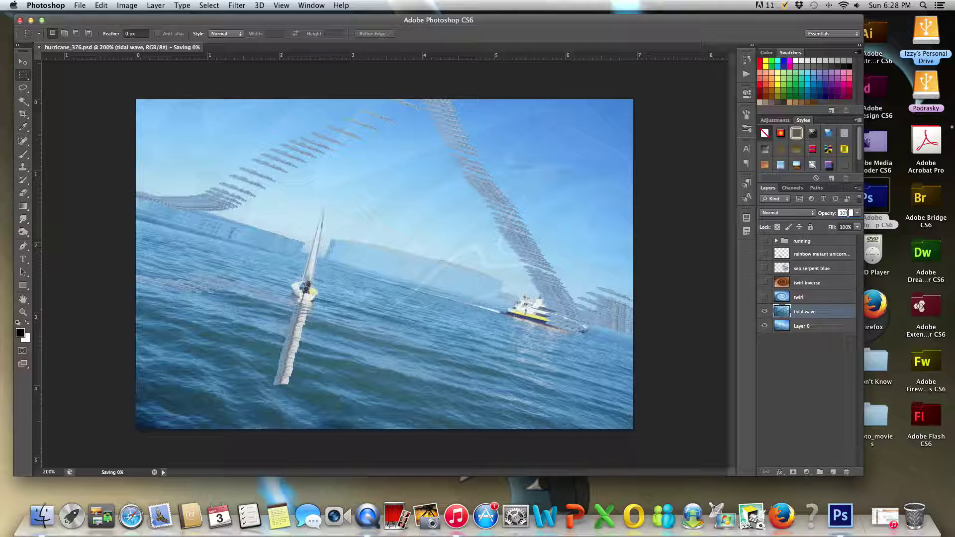
pyautogui.write('20')
pyautogui.press('Return')
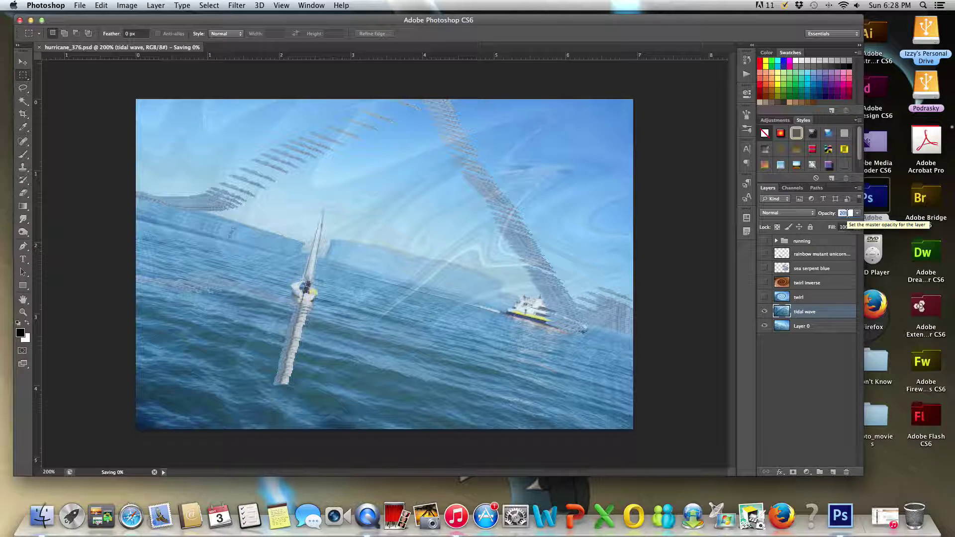
pyautogui.press('super+shift+s')
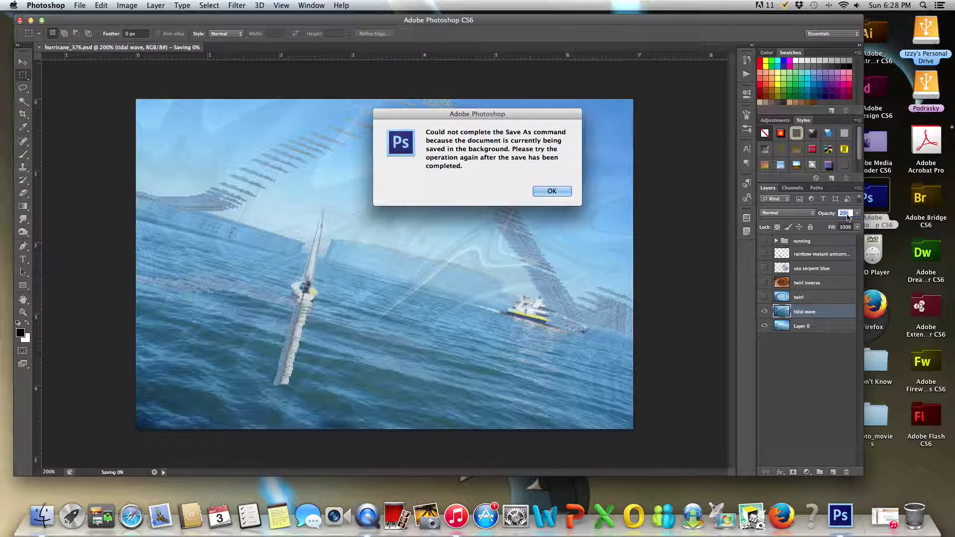
pyautogui.click(539, 193)
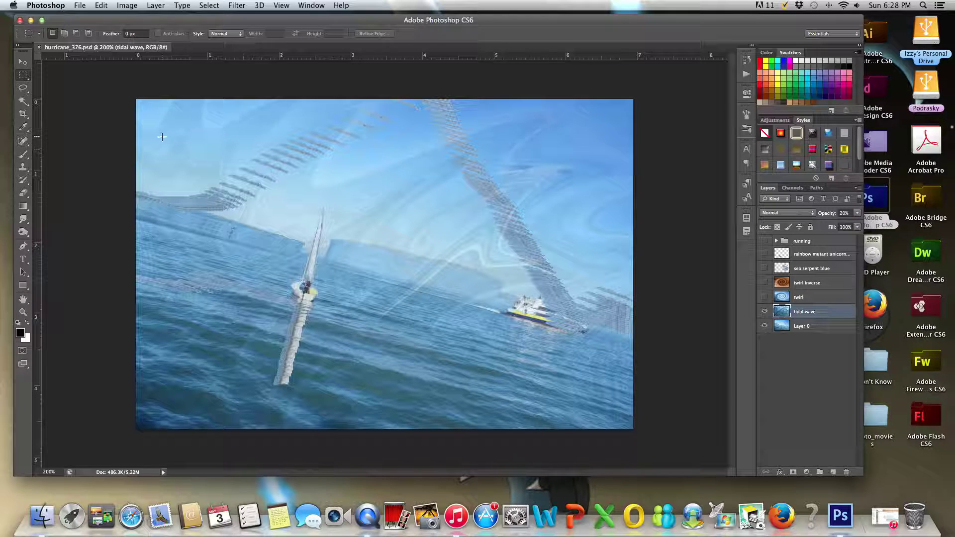
# - Save the 20% frame as hurricane_377.psd with maximum compatibility
pyautogui.click(79, 6)
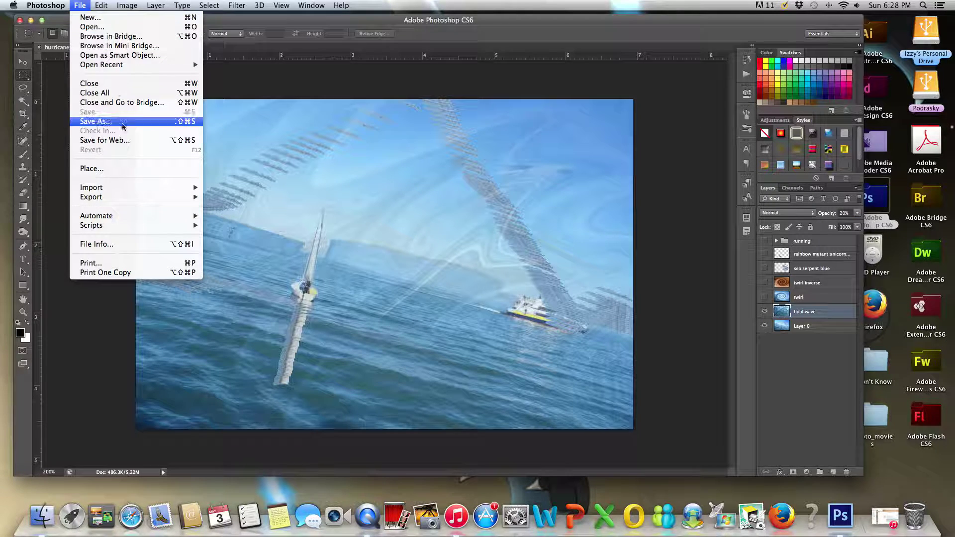
pyautogui.click(124, 122)
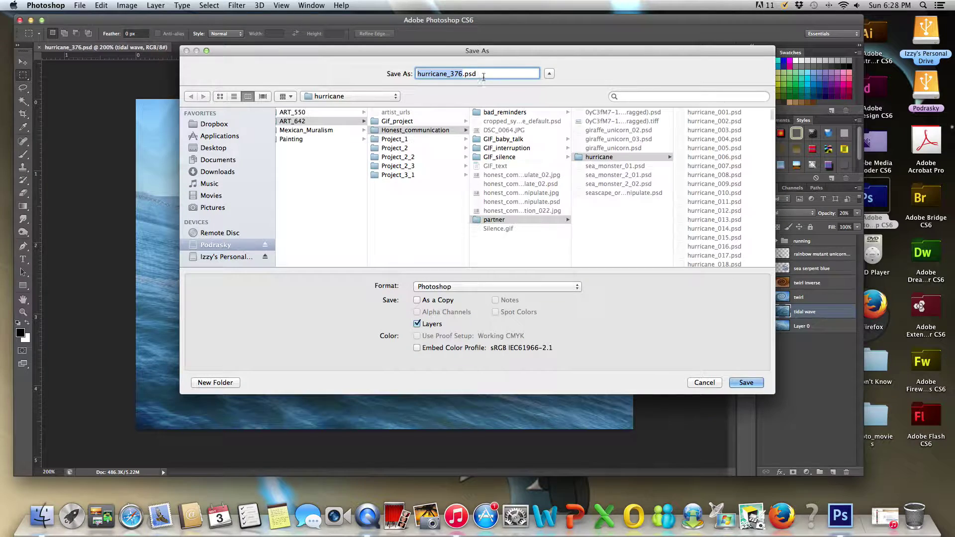
pyautogui.click(460, 74)
pyautogui.press('BackSpace')
pyautogui.write('7')
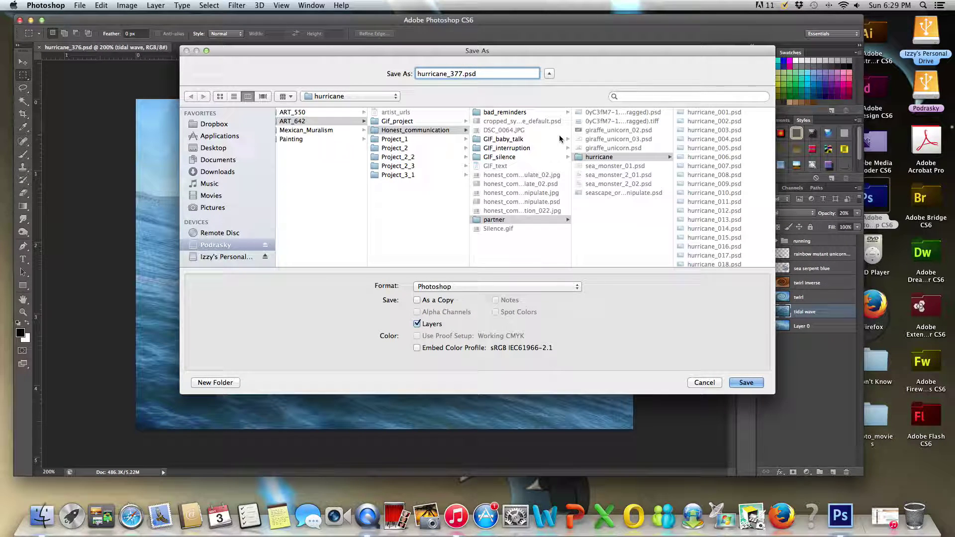
pyautogui.click(753, 384)
pyautogui.click(589, 212)
pyautogui.click(847, 213)
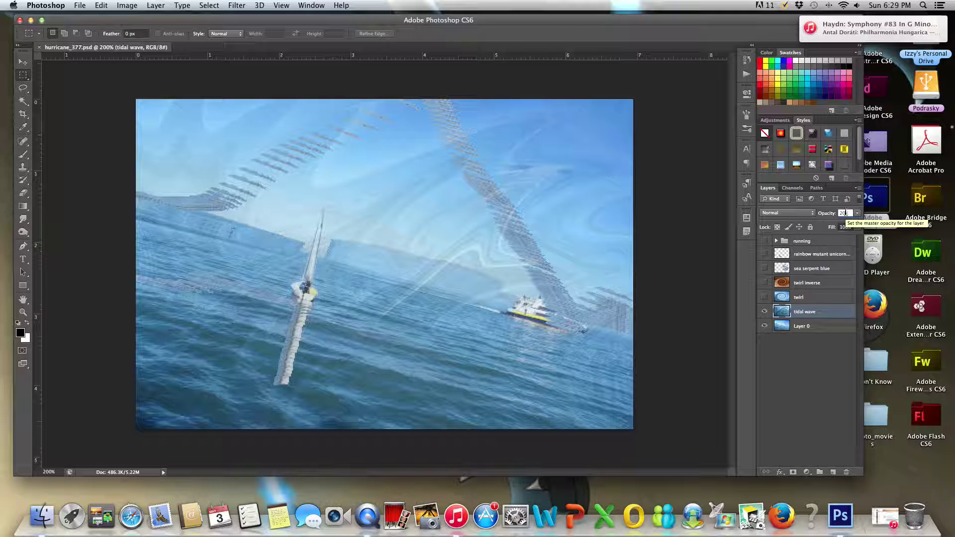
# - Set the tidal wave opacity to 30% and save as hurricane_378.psd
pyautogui.hotkey('shift', 'Up')
pyautogui.press('super+shift+s')
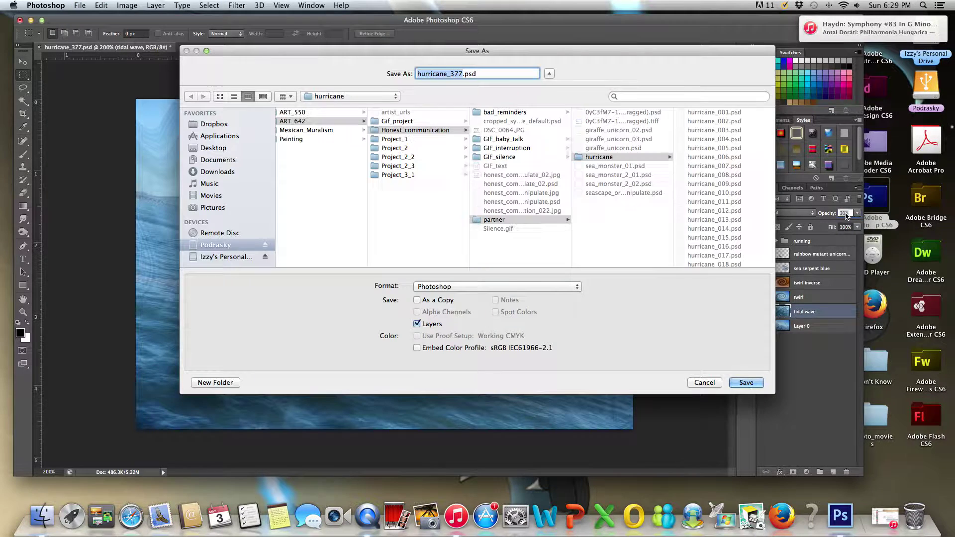
pyautogui.click(461, 73)
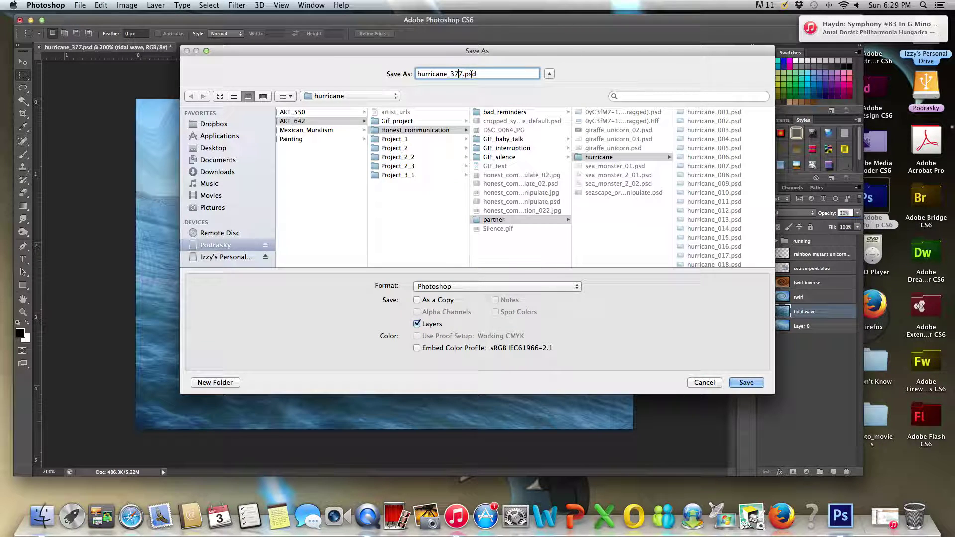
pyautogui.press('BackSpace')
pyautogui.write('8')
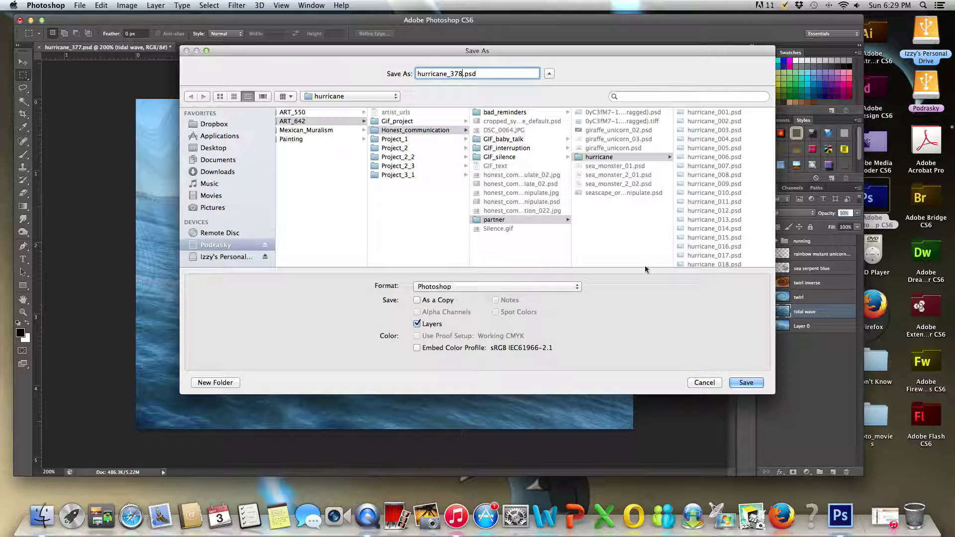
pyautogui.click(762, 386)
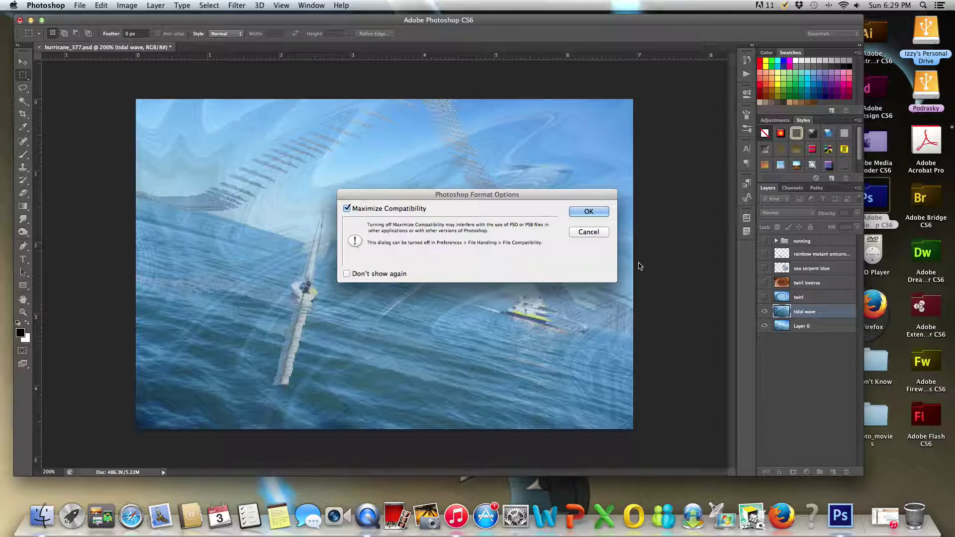
pyautogui.click(592, 212)
# - Set the tidal wave opacity to 40% and save as hurricane_379.psd
pyautogui.click(846, 213)
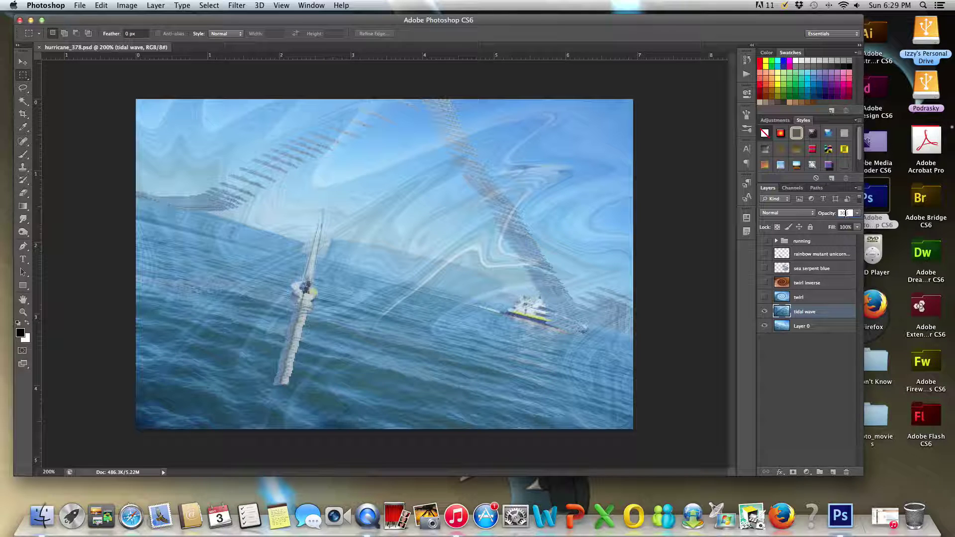
pyautogui.write('40')
pyautogui.press('Return')
pyautogui.press('super+shift+s')
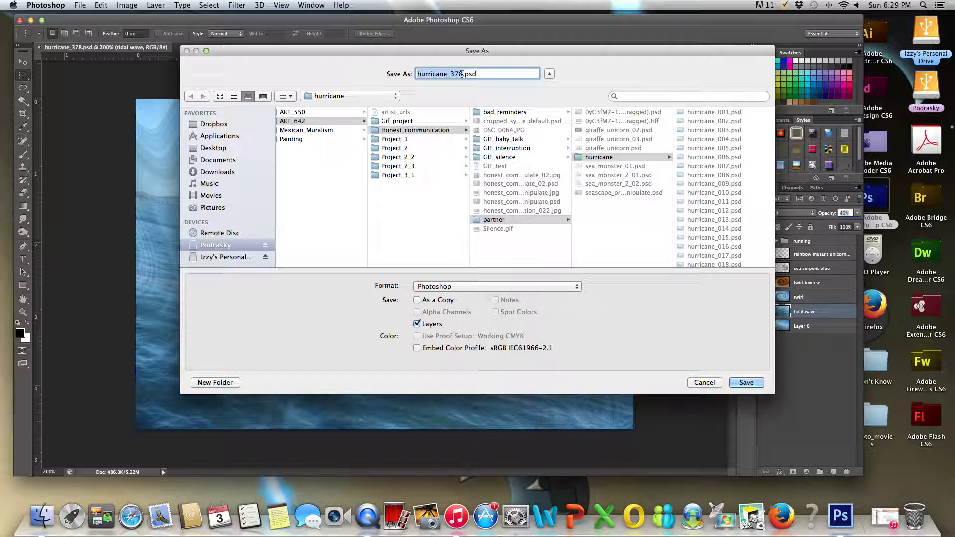
pyautogui.click(463, 73)
pyautogui.press('BackSpace')
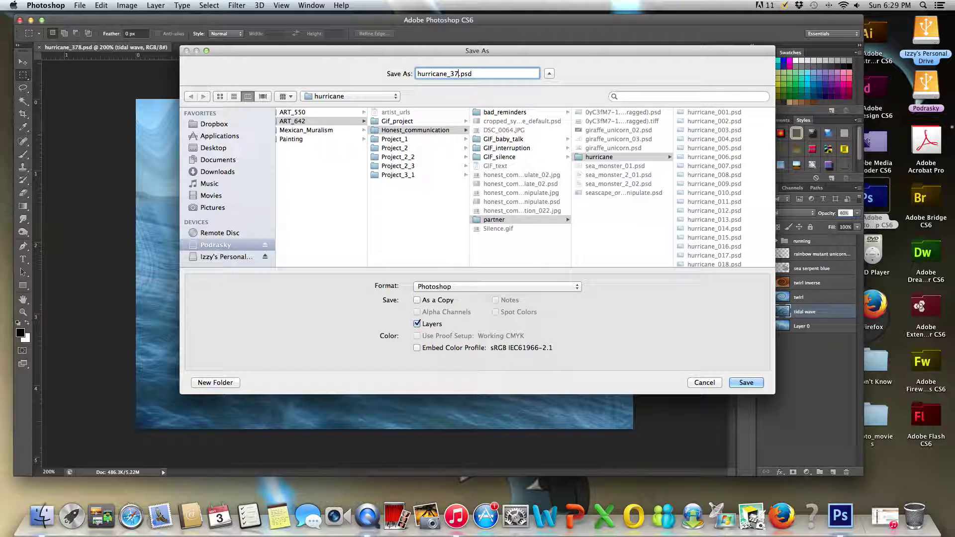
pyautogui.click(748, 382)
pyautogui.click(590, 212)
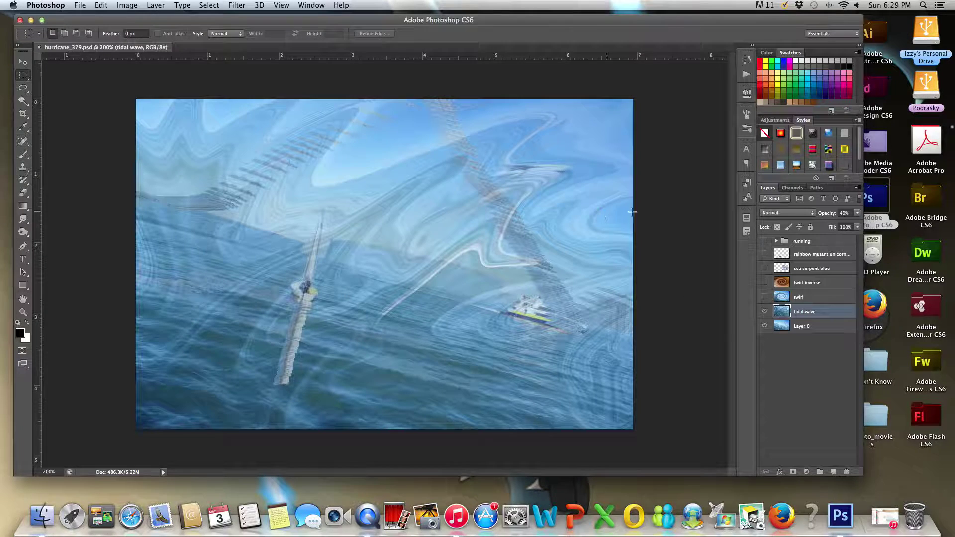
# - Set the tidal wave opacity to 50% and save as hurricane_380.psd
pyautogui.click(845, 213)
pyautogui.write('50')
pyautogui.press('Return')
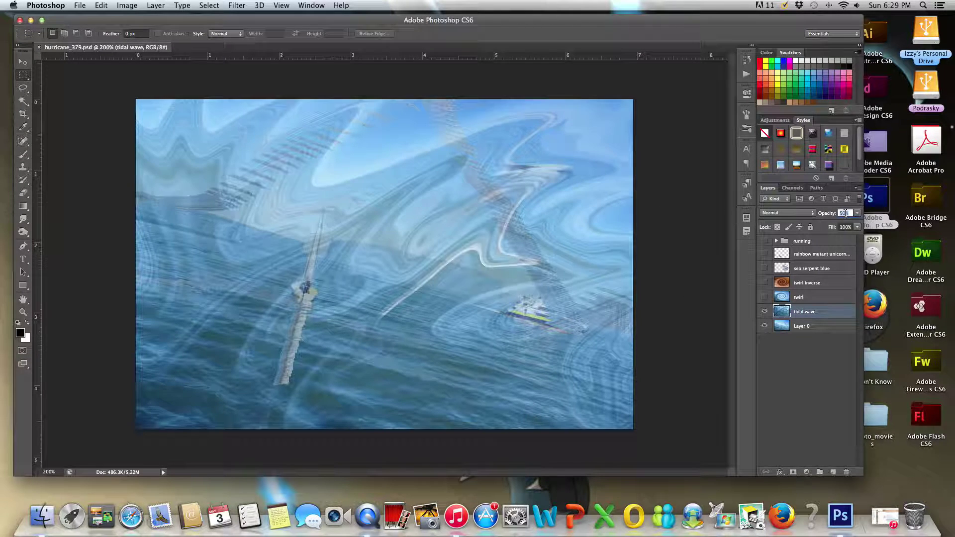
pyautogui.press('super+shift+s')
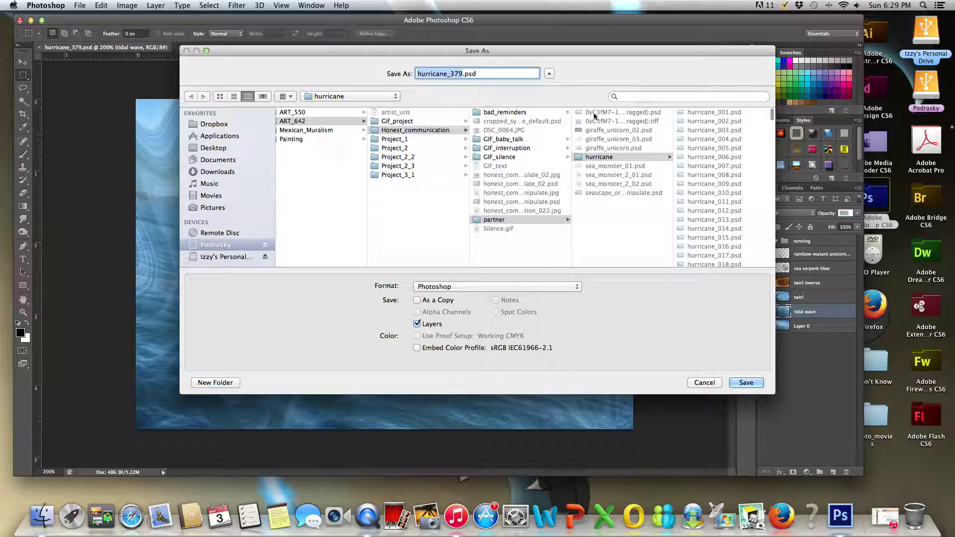
pyautogui.click(457, 74)
pyautogui.press('BackSpace')
pyautogui.press('BackSpace')
pyautogui.write('8')
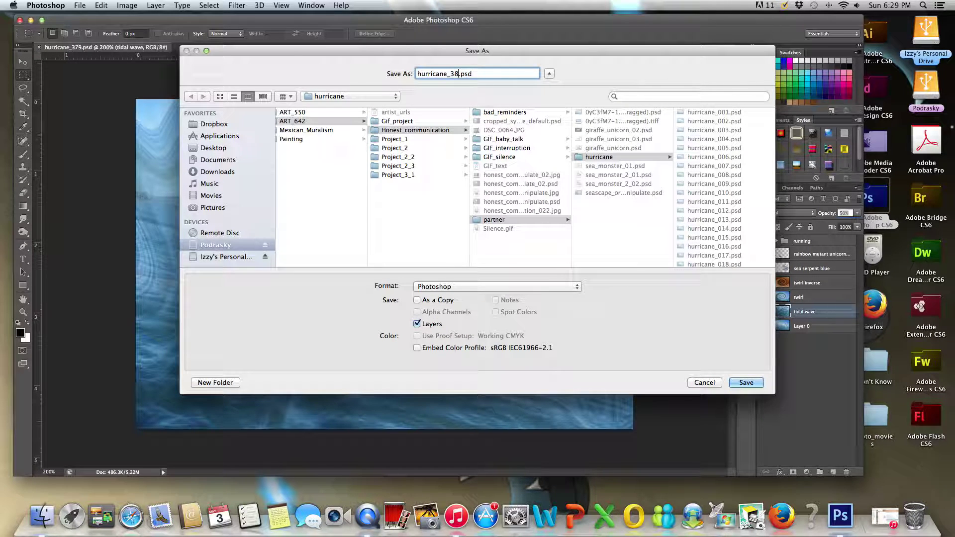
pyautogui.write('0')
pyautogui.click(756, 383)
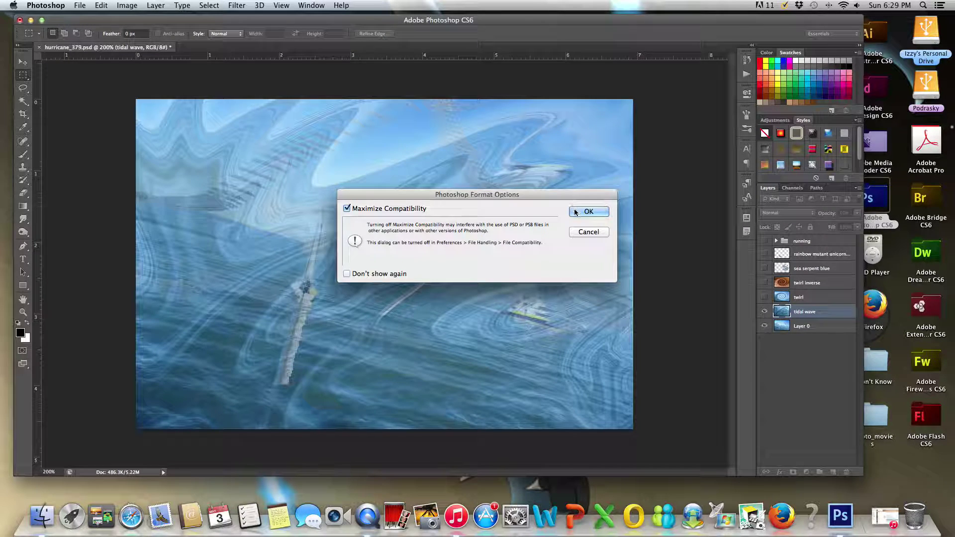
pyautogui.press('Return')
# - Set the tidal wave opacity to 60% and save as hurricane_381.psd
pyautogui.click(845, 213)
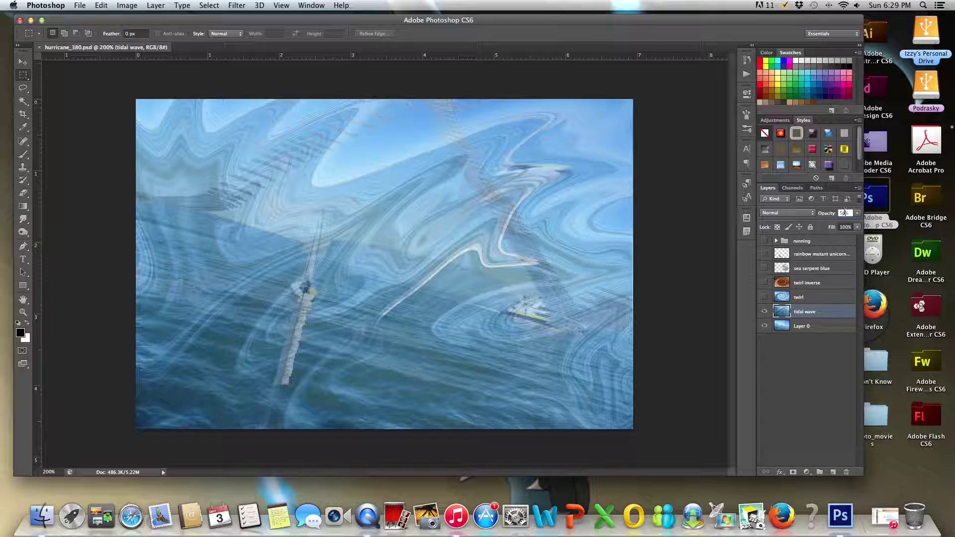
pyautogui.press('6')
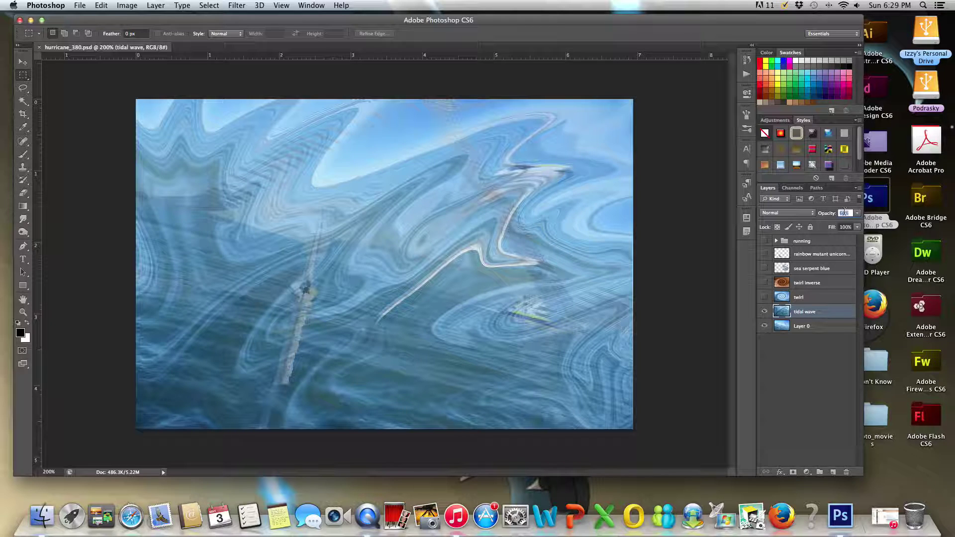
pyautogui.press('super+shift+s')
pyautogui.click(458, 73)
pyautogui.press('Delete')
pyautogui.write('1')
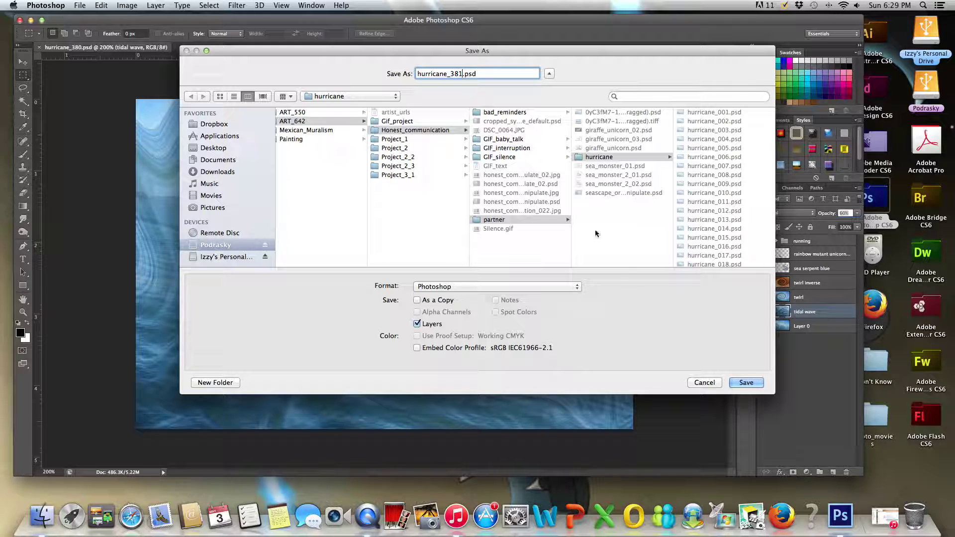
pyautogui.press('Return')
# - Set the tidal wave opacity to 70% and save as hurricane_382.psd
pyautogui.press('Return')
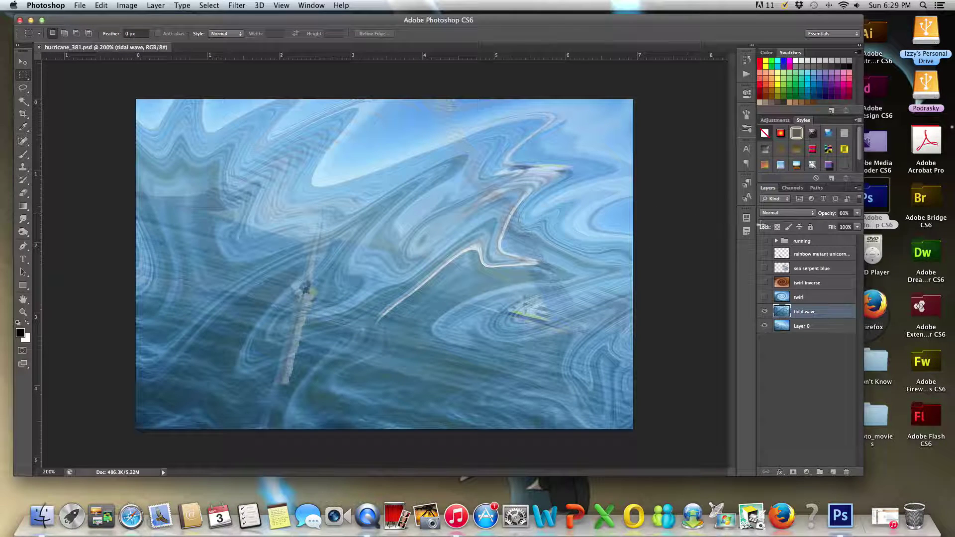
pyautogui.click(847, 213)
pyautogui.write('70')
pyautogui.press('Return')
pyautogui.press('super+shift+s')
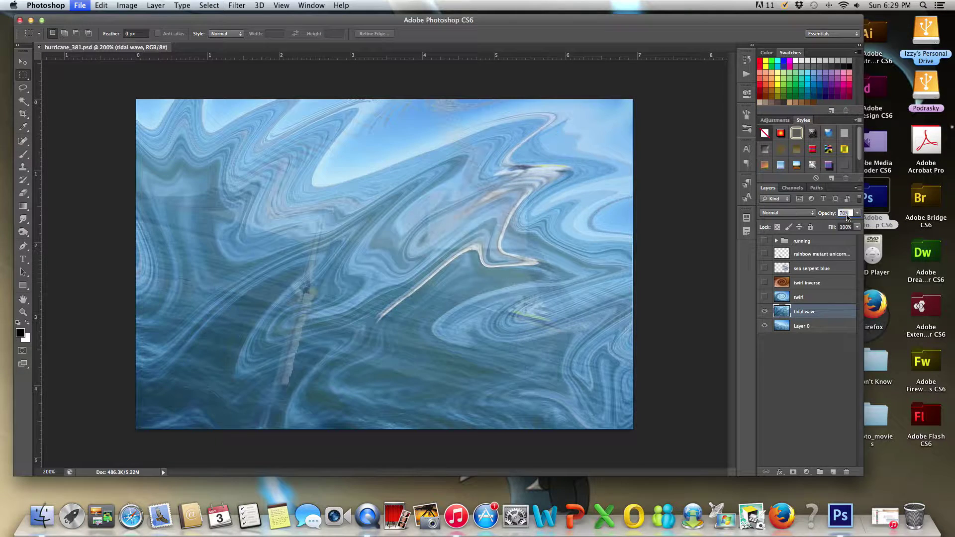
pyautogui.click(459, 73)
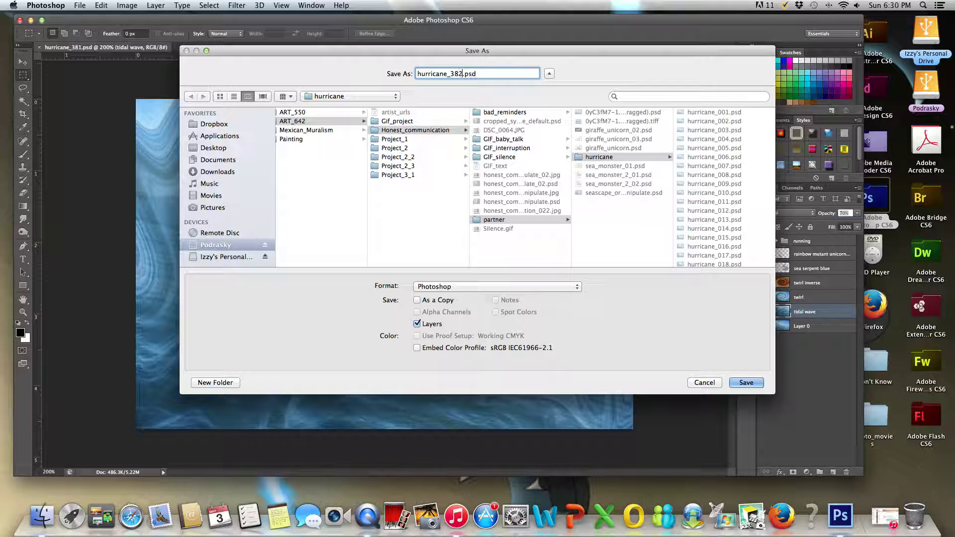
pyautogui.click(747, 382)
pyautogui.click(588, 211)
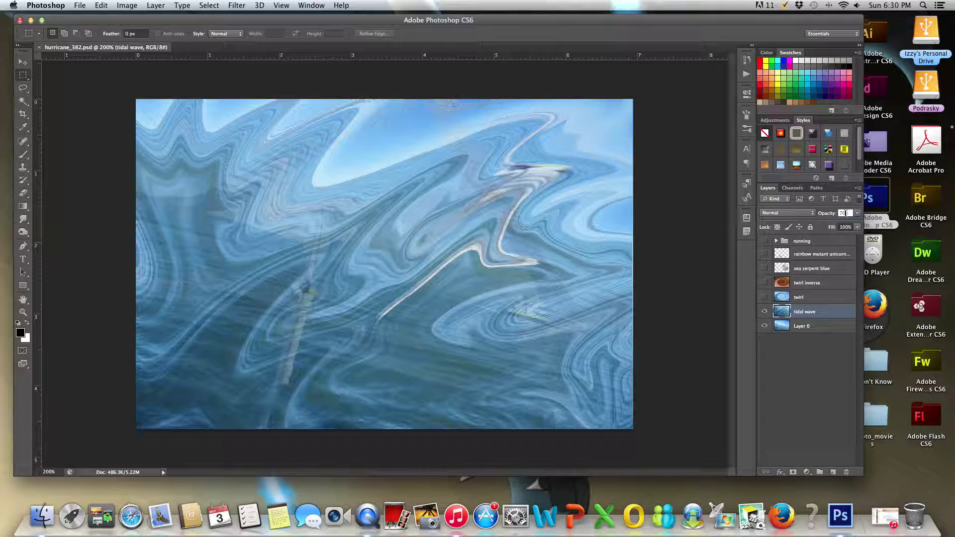
# - Set the tidal wave opacity to 80% and save as hurricane_383.psd
pyautogui.write('80')
pyautogui.press('Return')
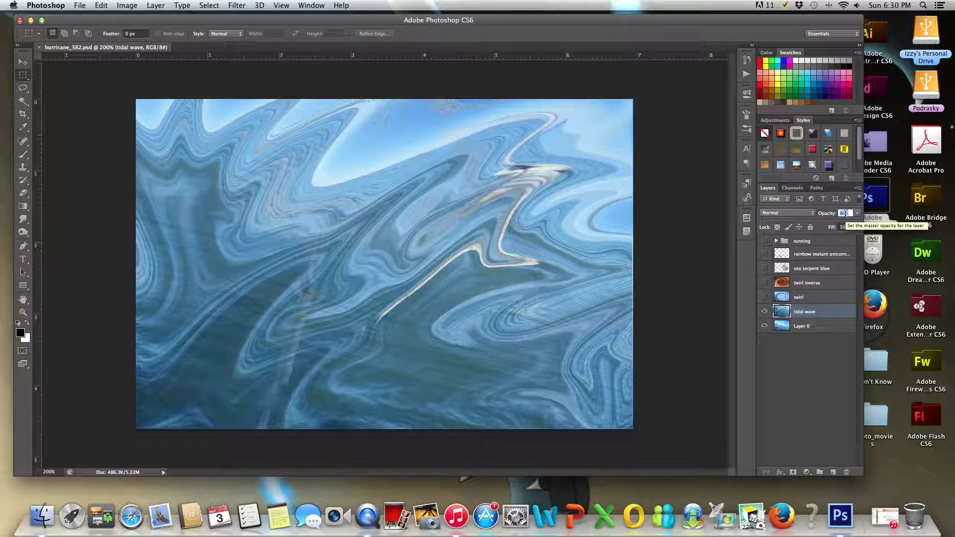
pyautogui.press('super+shift+s')
pyautogui.click(459, 74)
pyautogui.press('BackSpace')
pyautogui.write('3')
pyautogui.click(751, 382)
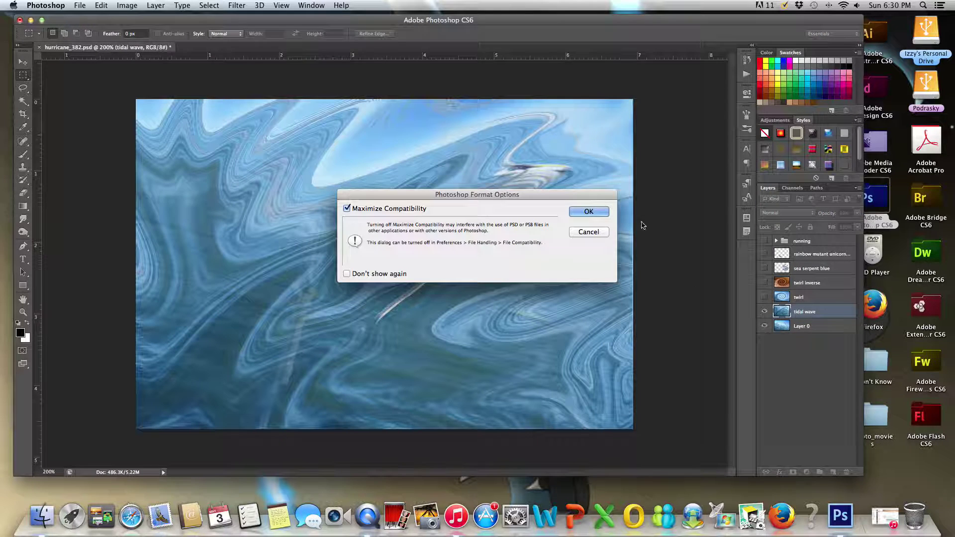
pyautogui.click(583, 215)
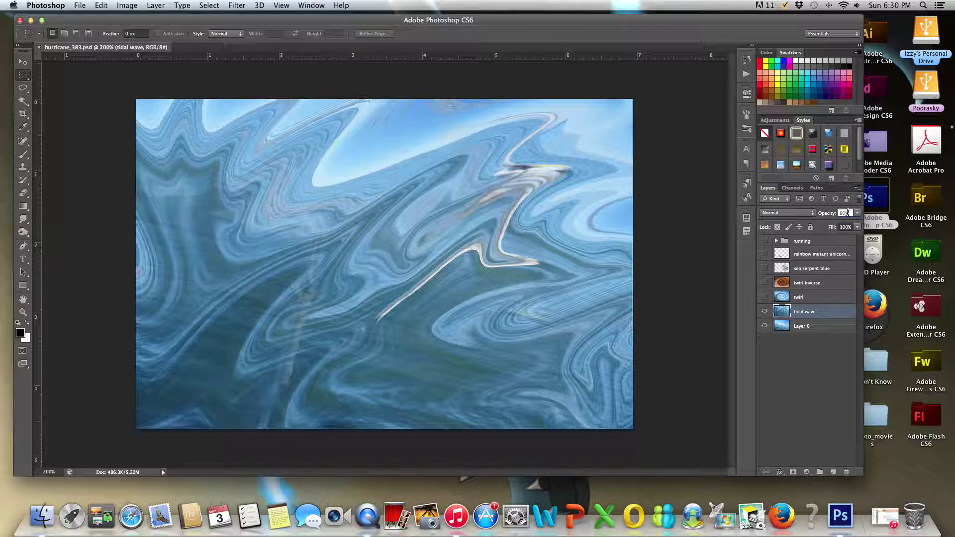
# - Set the tidal wave opacity to 90% and save as hurricane_384.psd
pyautogui.write('90')
pyautogui.press('Return')
pyautogui.press('super+shift+s')
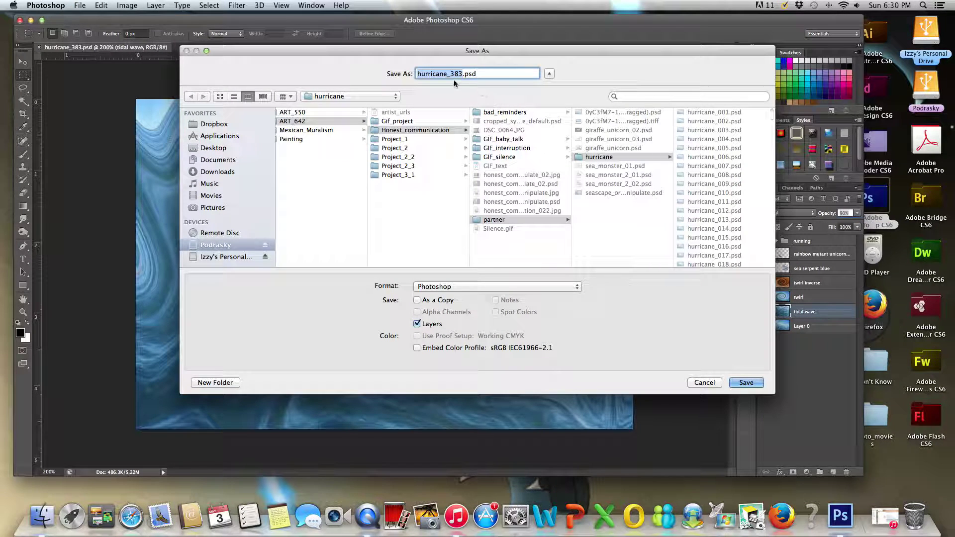
pyautogui.click(461, 74)
pyautogui.press('BackSpace')
pyautogui.write('4')
pyautogui.click(746, 382)
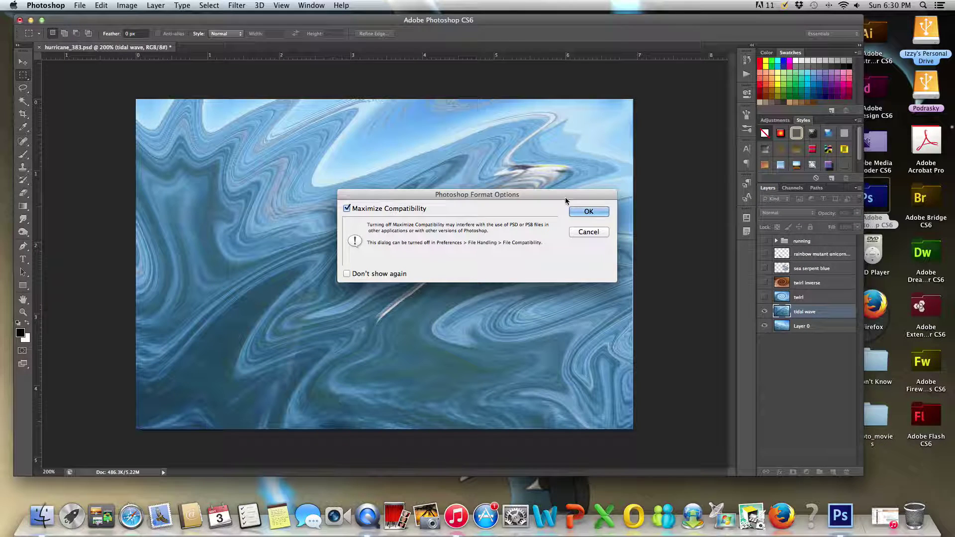
pyautogui.click(597, 214)
# - Set the tidal wave opacity to 100% and save as hurricane_385.psd
pyautogui.click(849, 212)
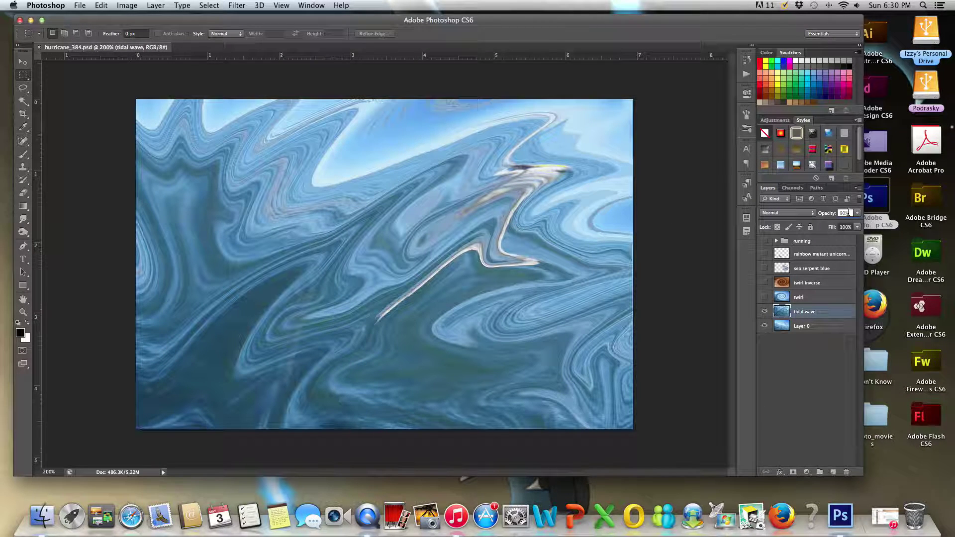
pyautogui.write('100')
pyautogui.press('super+shift+s')
pyautogui.click(459, 74)
pyautogui.press('Delete')
pyautogui.write('5')
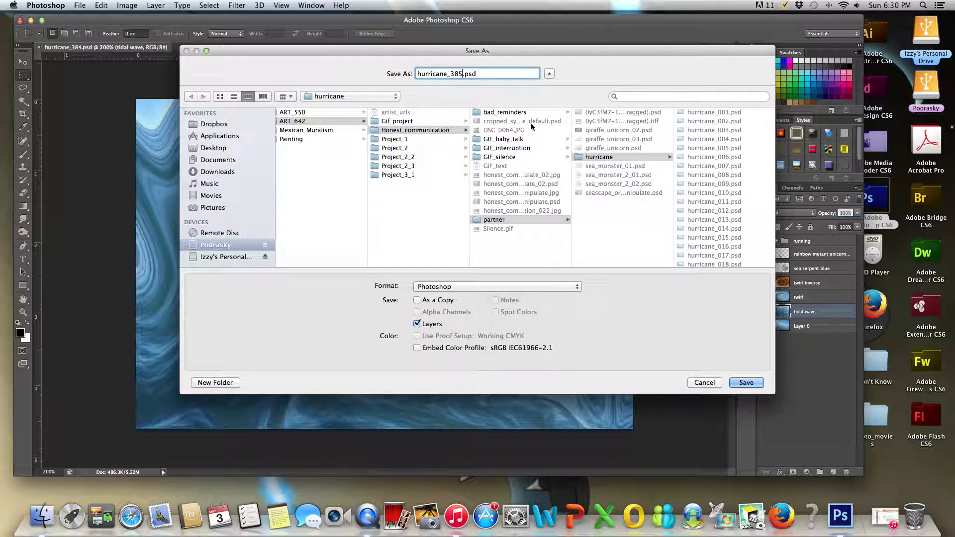
pyautogui.click(749, 382)
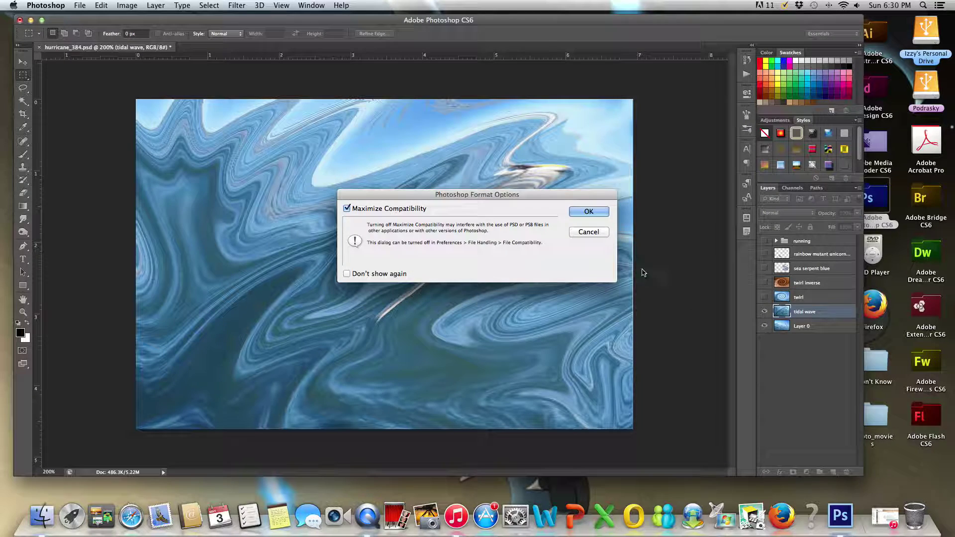
pyautogui.click(589, 209)
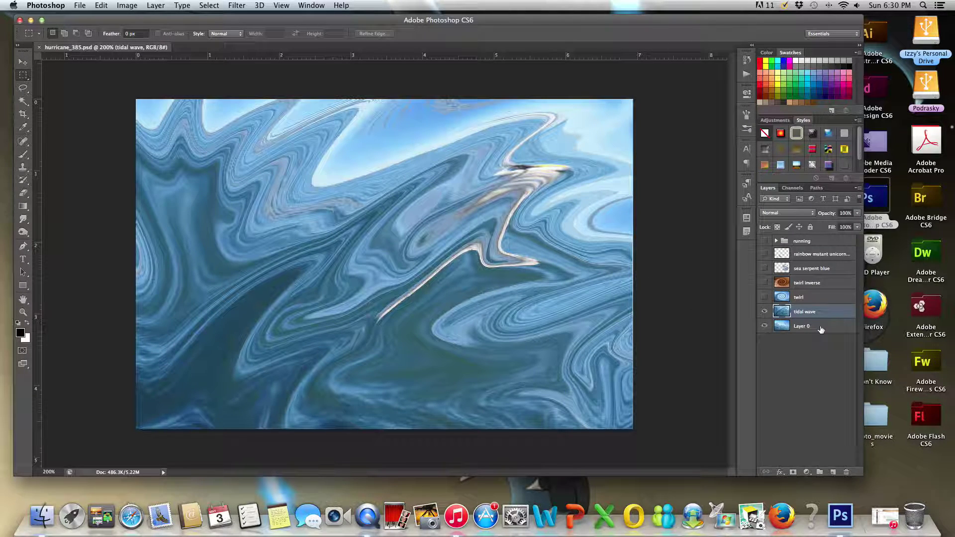
# - Show the sea serpent blue layer and move it off the canvas's left edge
pyautogui.click(813, 272)
pyautogui.click(765, 269)
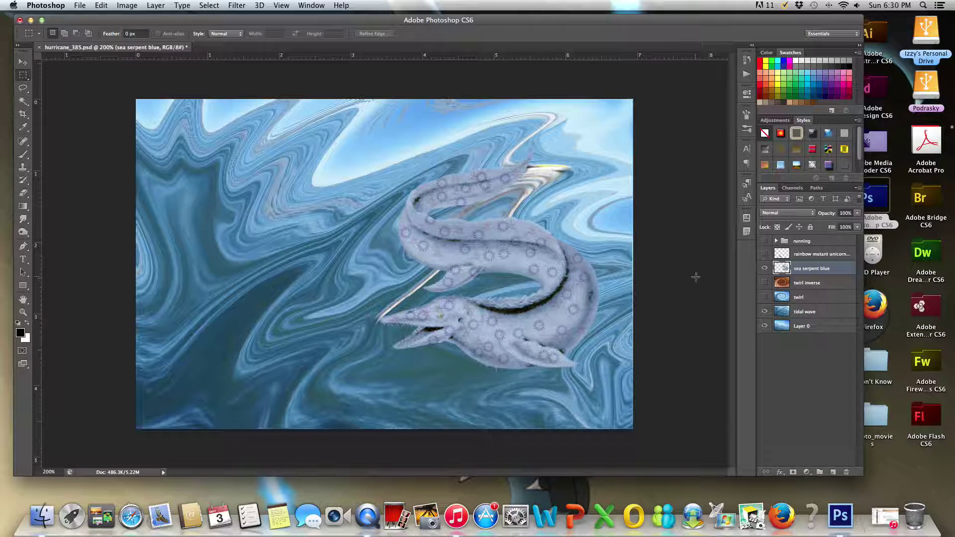
pyautogui.click(28, 65)
pyautogui.moveTo(564, 271)
pyautogui.mouseDown()
pyautogui.moveTo(192, 259)
pyautogui.moveTo(97, 242)
pyautogui.mouseUp()
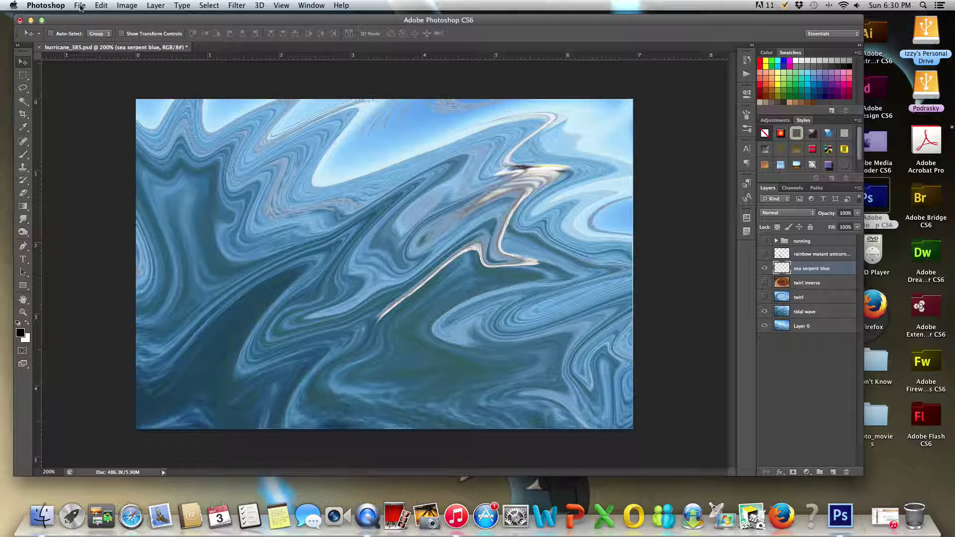
# - Save this frame as hurricane_386.psd with maximum compatibility
pyautogui.click(80, 5)
pyautogui.click(392, 136)
pyautogui.press('super+shift+s')
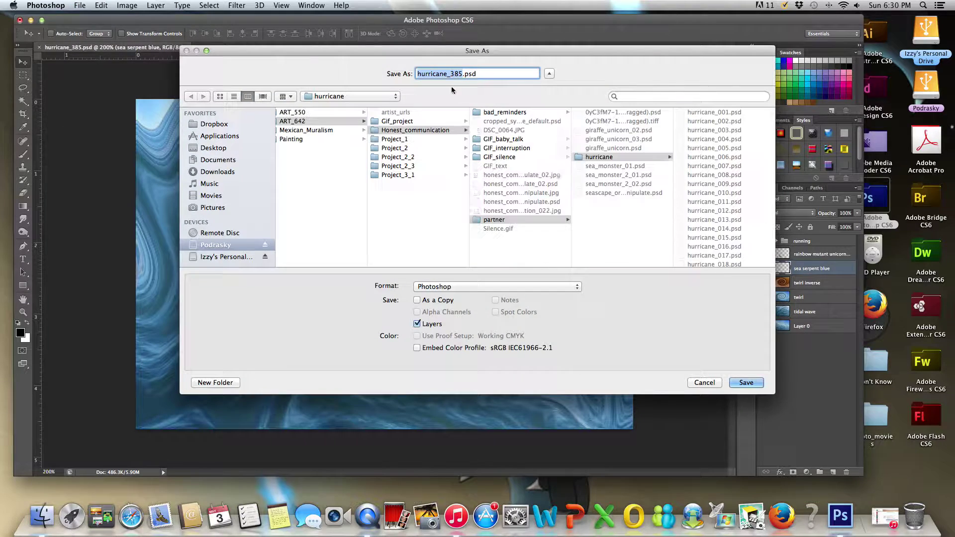
pyautogui.click(471, 70)
pyautogui.press('BackSpace')
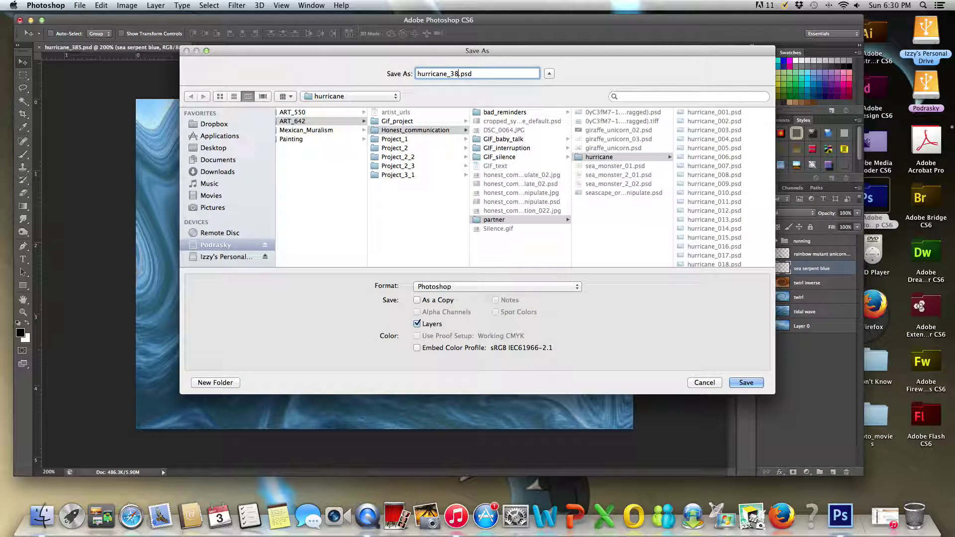
pyautogui.write('6')
pyautogui.click(746, 382)
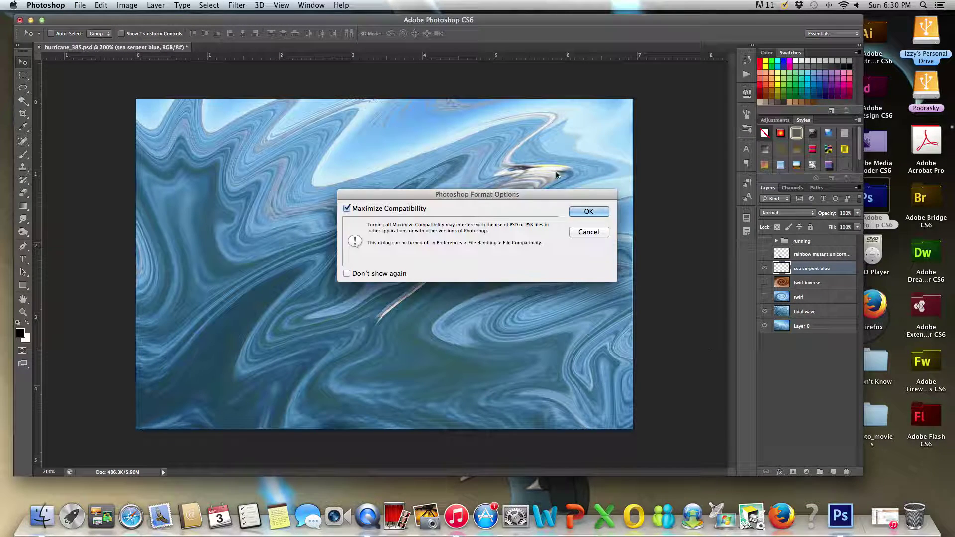
pyautogui.click(588, 211)
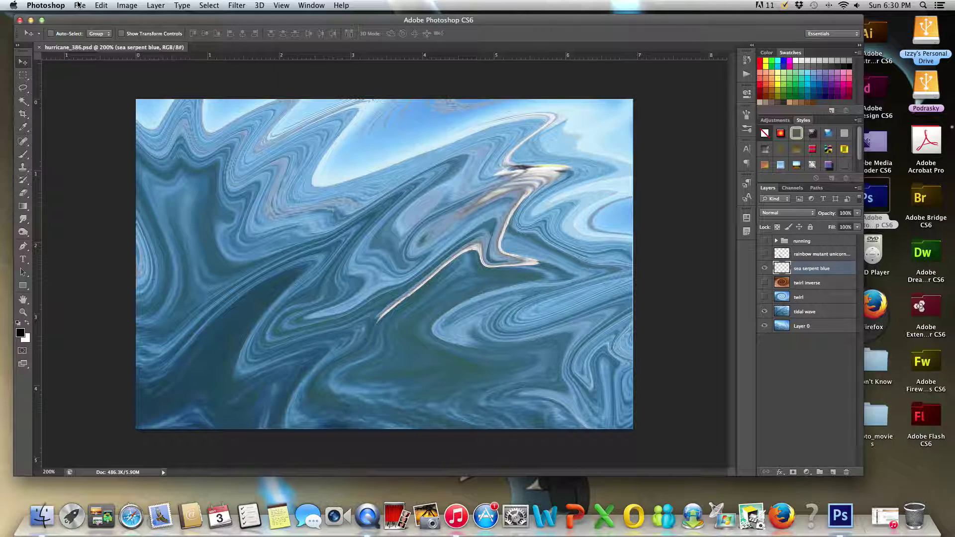
pyautogui.click(78, 5)
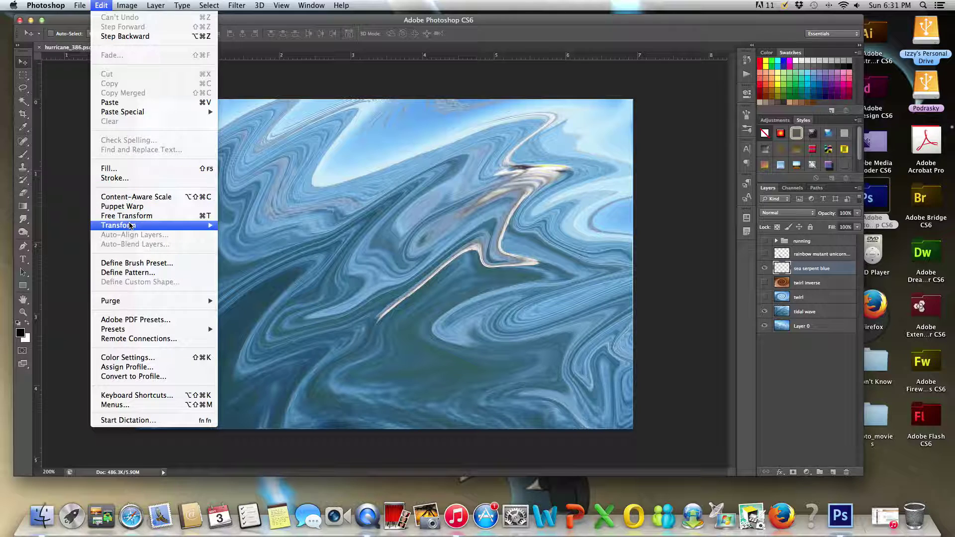
pyautogui.moveTo(118, 224)
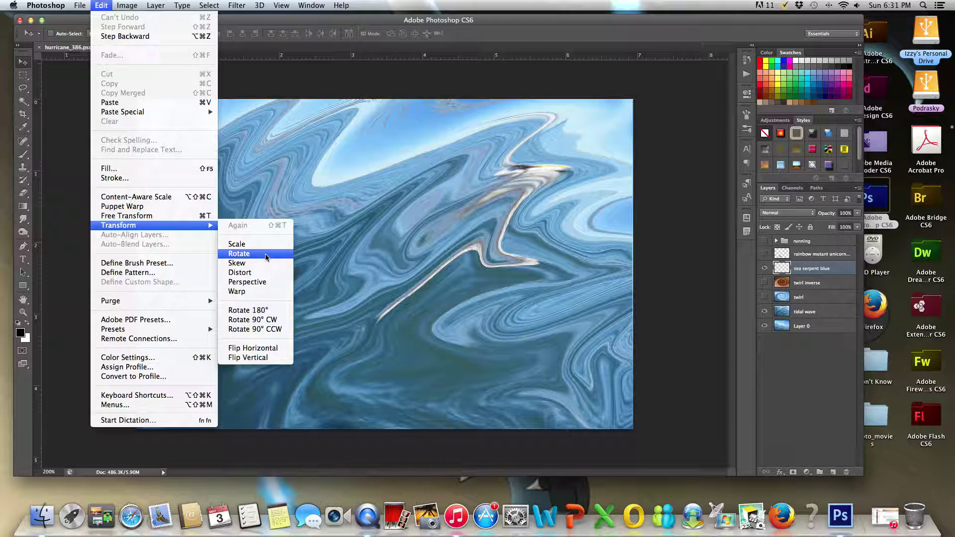
# - Rotate the sea serpent layer about 21 degrees and commit the transform
pyautogui.click(267, 257)
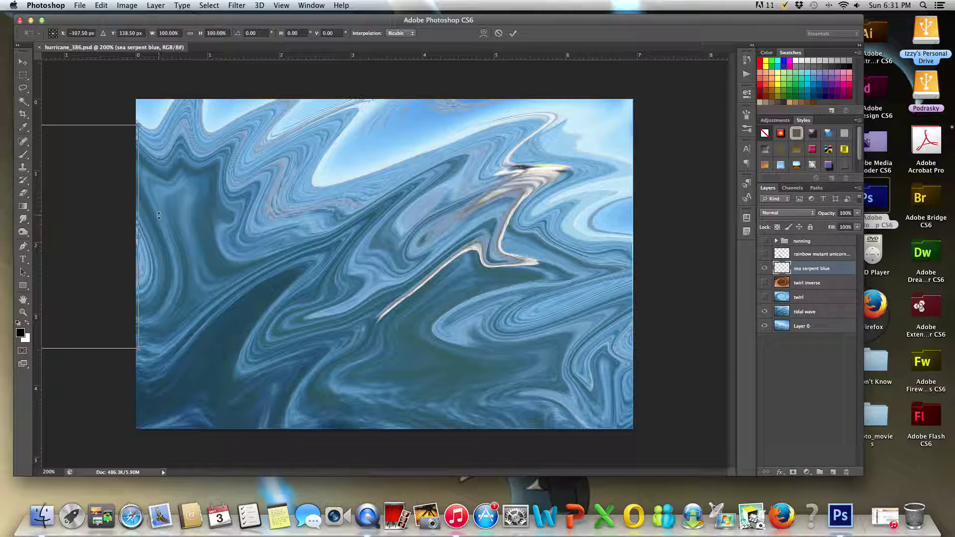
pyautogui.moveTo(148, 127); pyautogui.dragTo(177, 182)
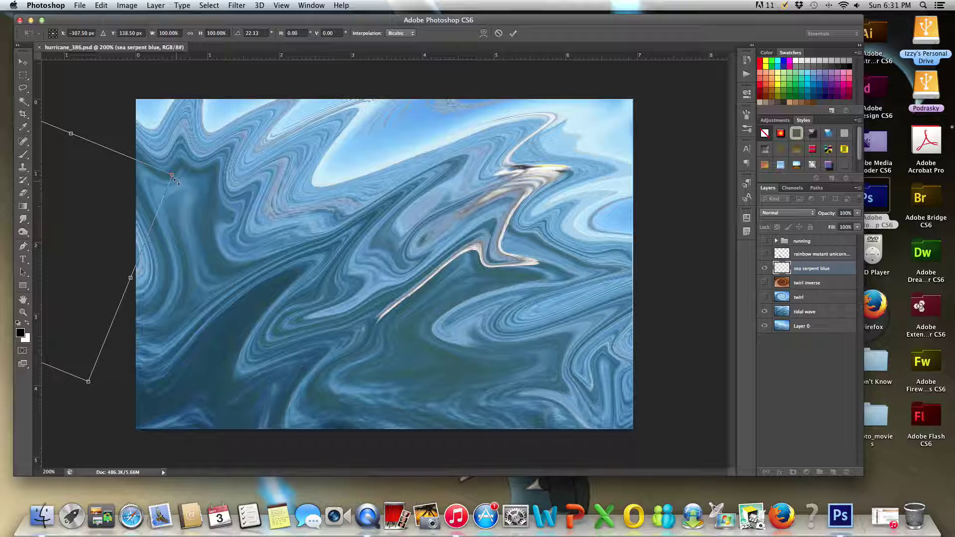
pyautogui.press('Return')
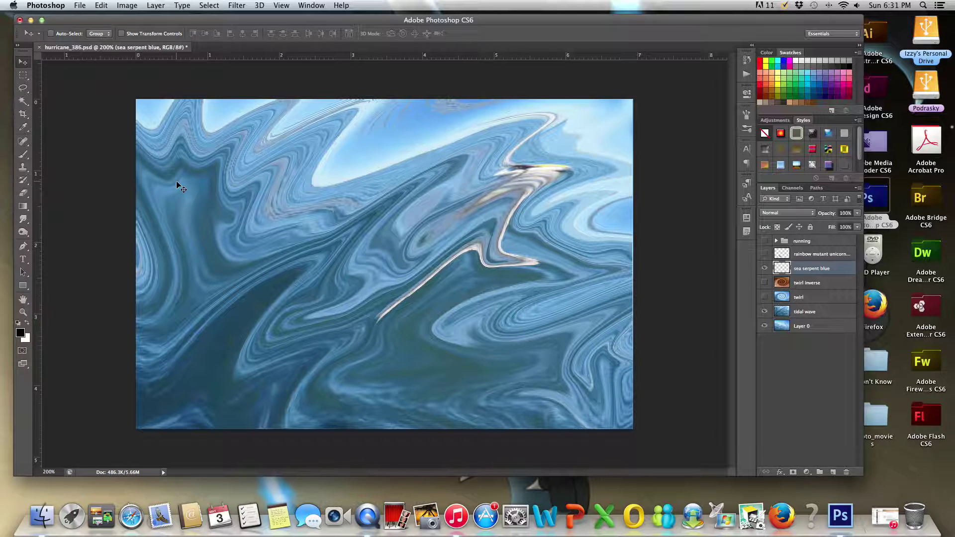
# - Save the rotated frame as hurricane_387.psd with maximum compatibility
pyautogui.press('super+shift+s')
pyautogui.click(461, 74)
pyautogui.press('BackSpace')
pyautogui.write('7')
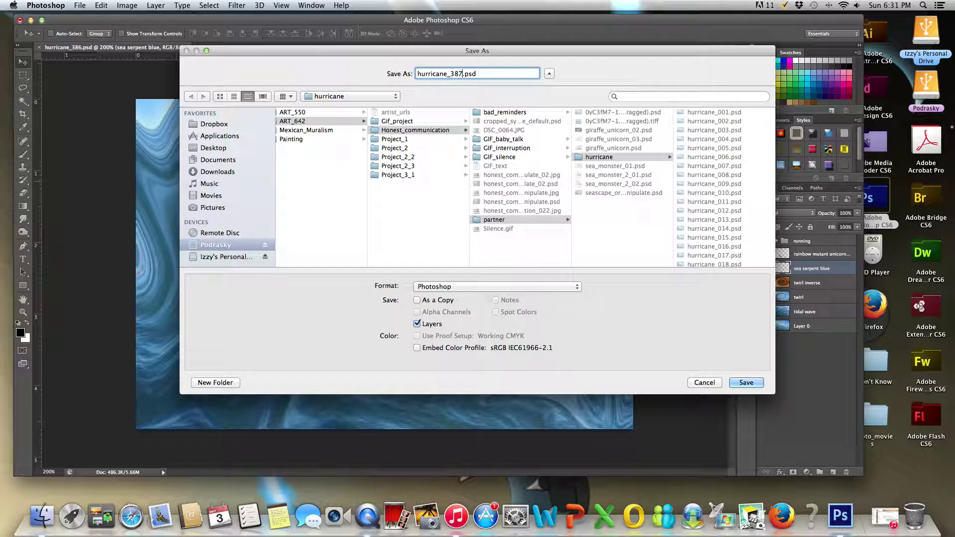
pyautogui.click(749, 384)
pyautogui.click(592, 211)
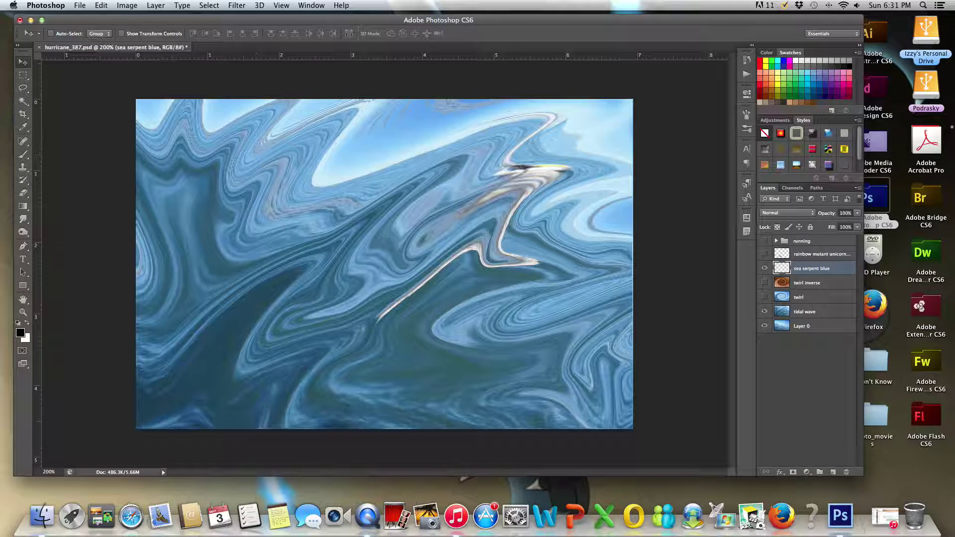
# - Rotate the sea serpent layer 22.4° so its tip enters at the left edge
pyautogui.click(80, 5)
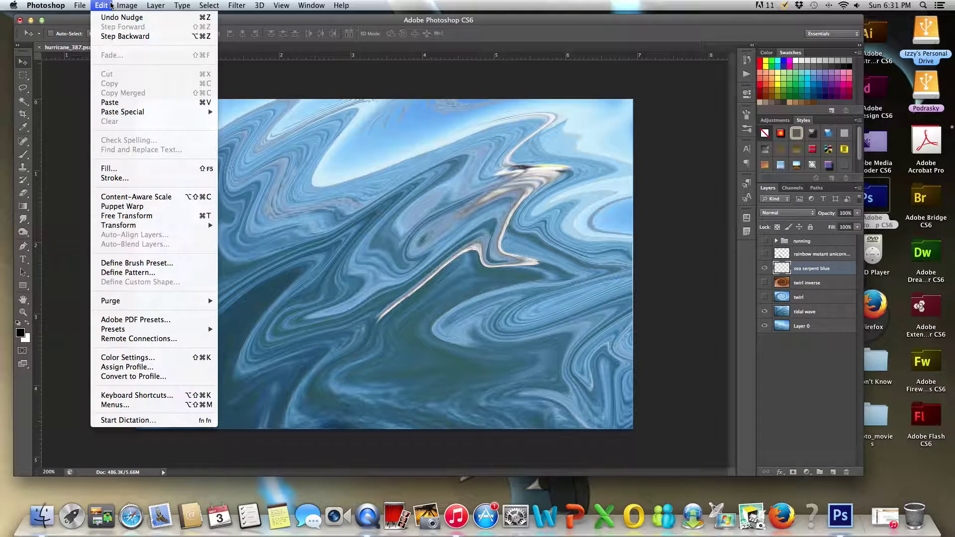
pyautogui.moveTo(118, 226)
pyautogui.click(255, 253)
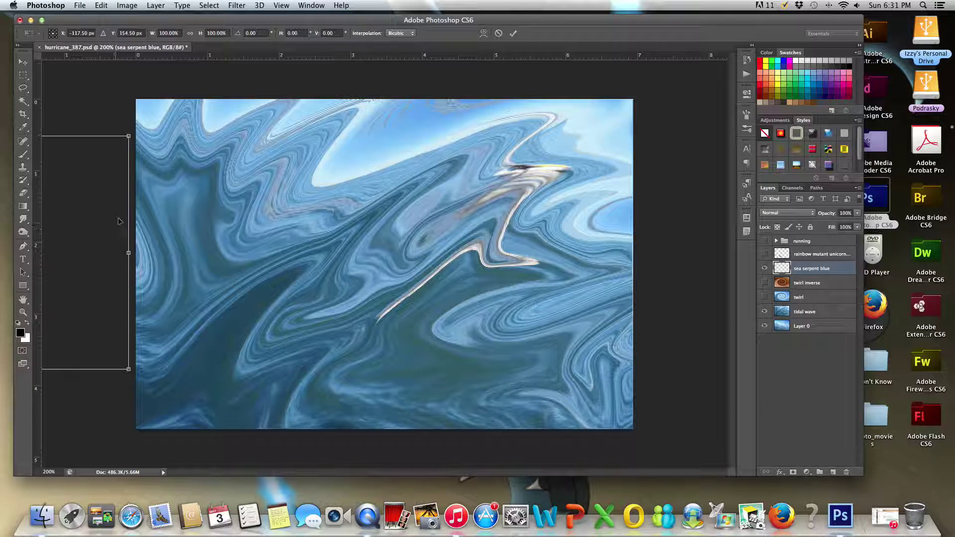
pyautogui.moveTo(141, 134); pyautogui.dragTo(147, 194)
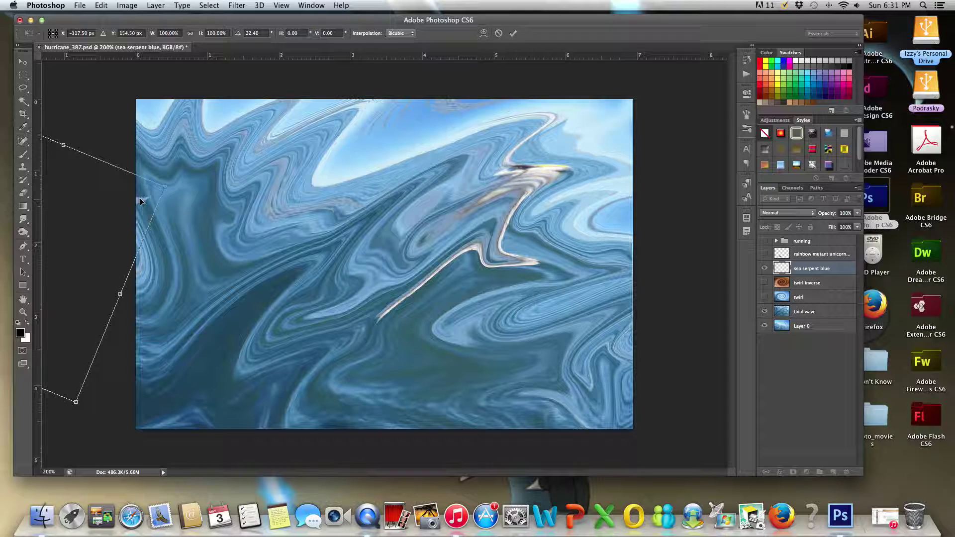
pyautogui.press('Return')
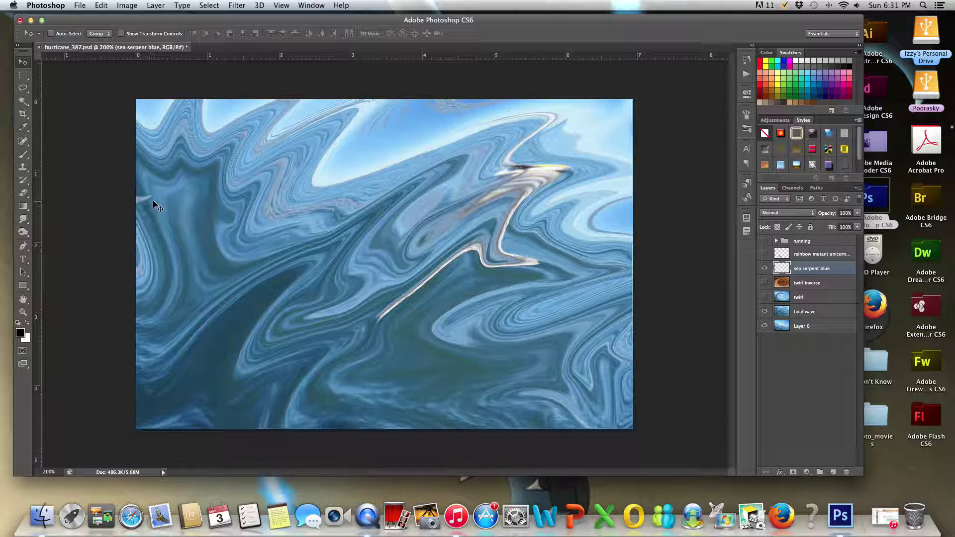
# - Save the frame as hurricane_388.psd, accepting the compatibility prompt
pyautogui.click(79, 5)
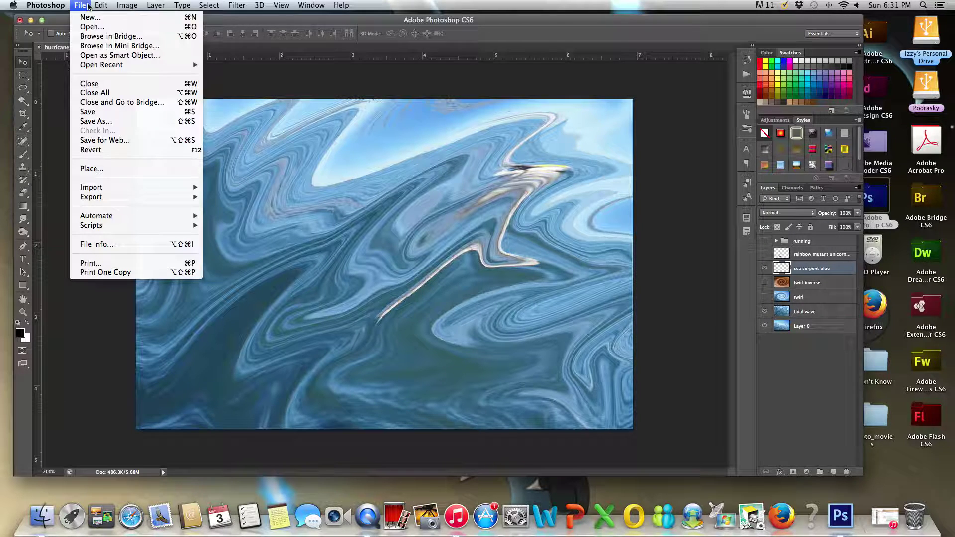
pyautogui.click(120, 122)
pyautogui.click(461, 74)
pyautogui.press('BackSpace')
pyautogui.write('88.psd')
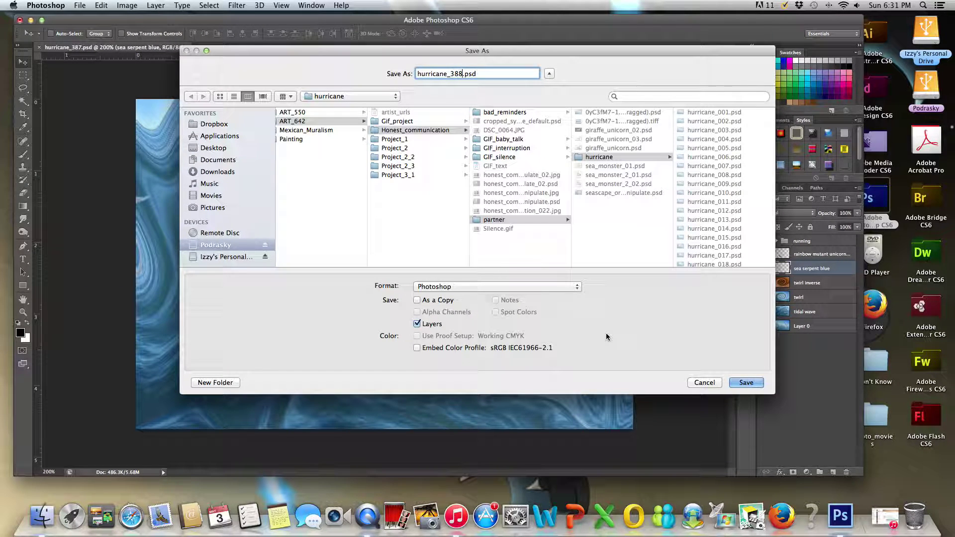
pyautogui.click(747, 383)
pyautogui.click(599, 212)
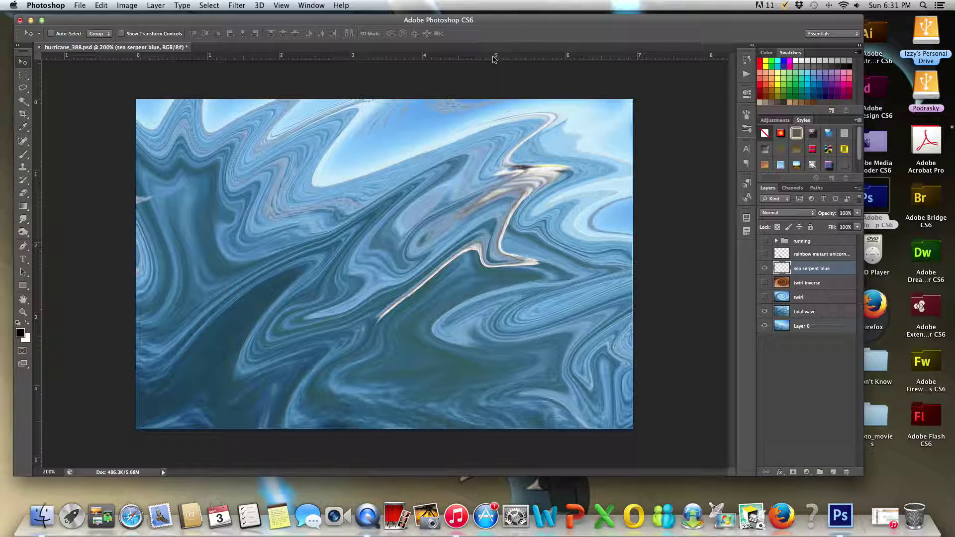
# - Save another copy as hurricane_389.psd, accepting the compatibility prompt
pyautogui.click(79, 5)
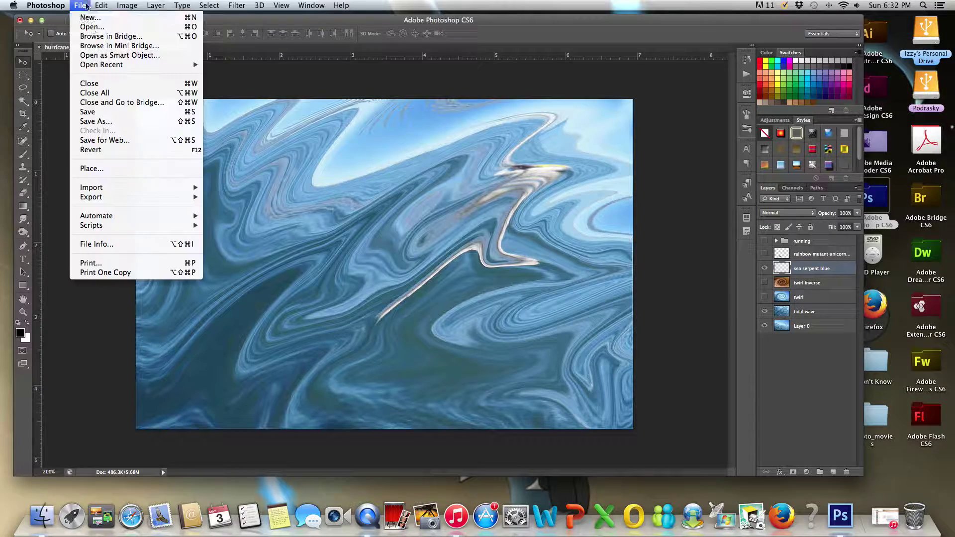
pyautogui.click(94, 122)
pyautogui.click(460, 73)
pyautogui.press('BackSpace')
pyautogui.write('9')
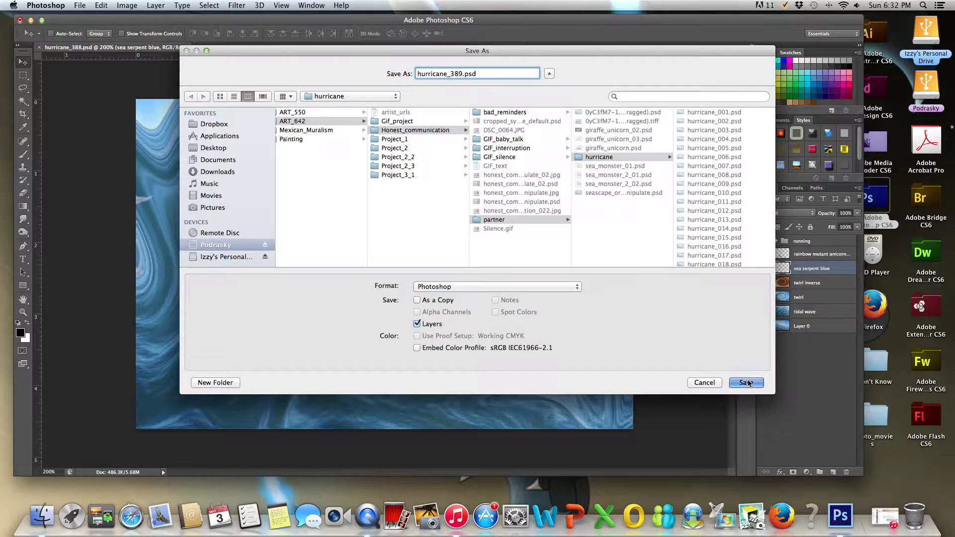
pyautogui.click(747, 383)
pyautogui.click(600, 212)
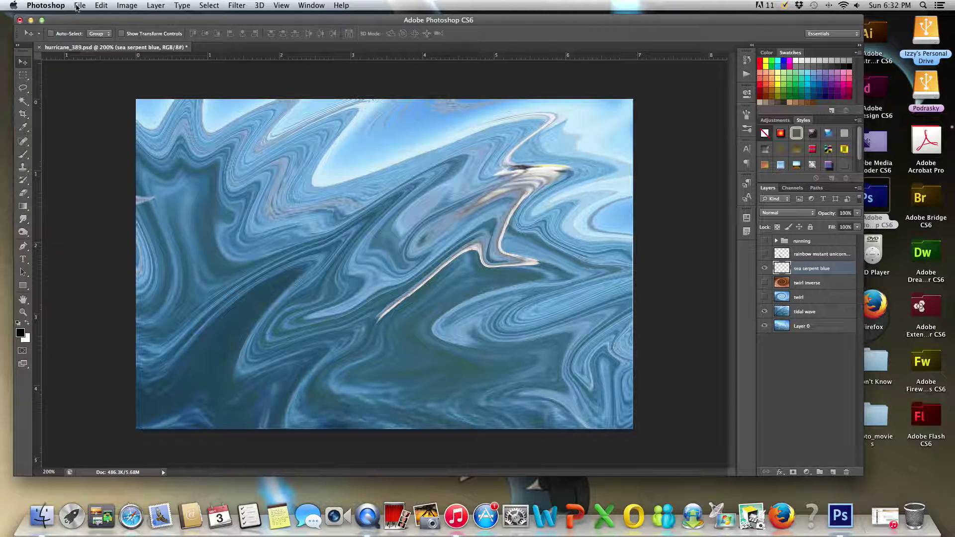
# - Rotate the sea serpent about 27° clockwise
pyautogui.click(79, 6)
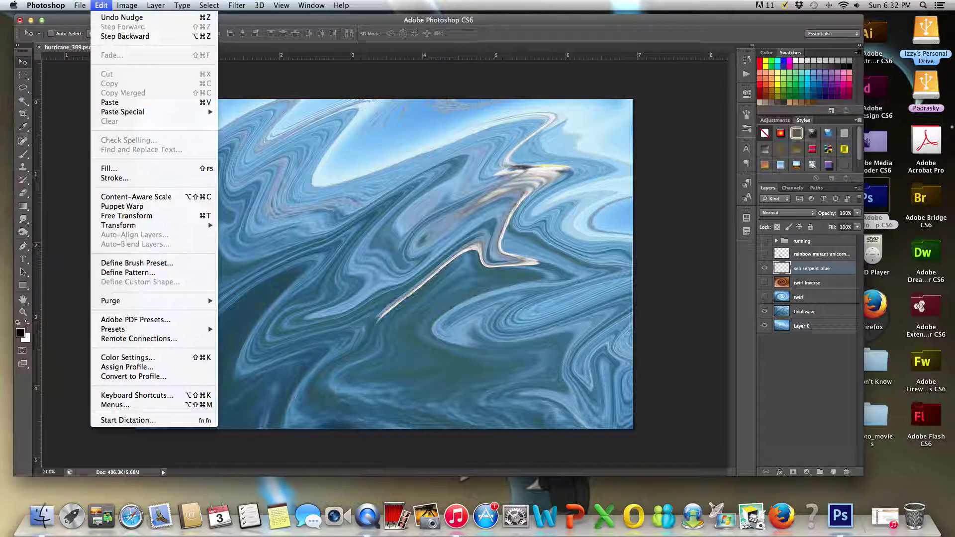
pyautogui.moveTo(119, 225)
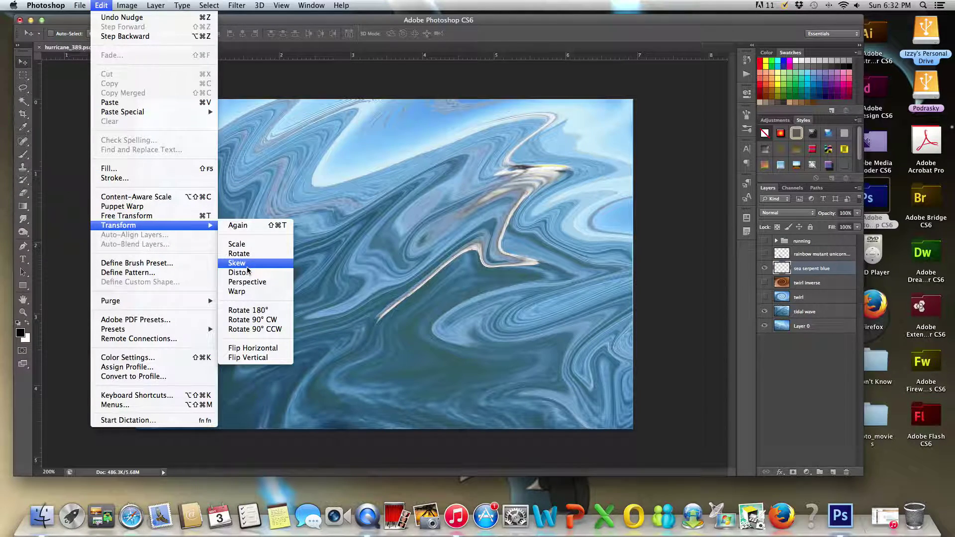
pyautogui.click(248, 269)
pyautogui.moveTo(179, 138)
pyautogui.mouseDown()
pyautogui.moveTo(229, 215)
pyautogui.moveTo(236, 211)
pyautogui.mouseUp()
pyautogui.press('Return')
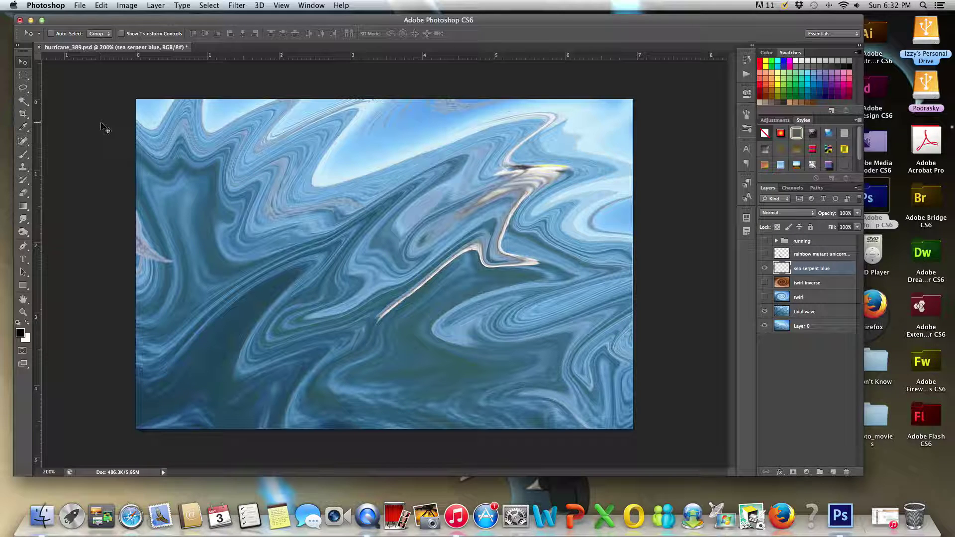
# - Save the frame as hurricane_390.psd with maximized compatibility
pyautogui.click(91, 6)
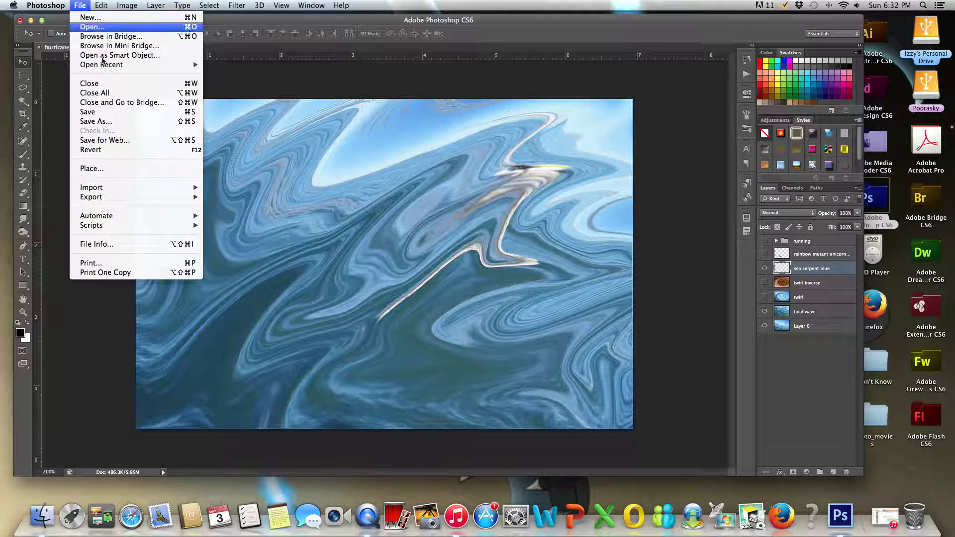
pyautogui.click(126, 122)
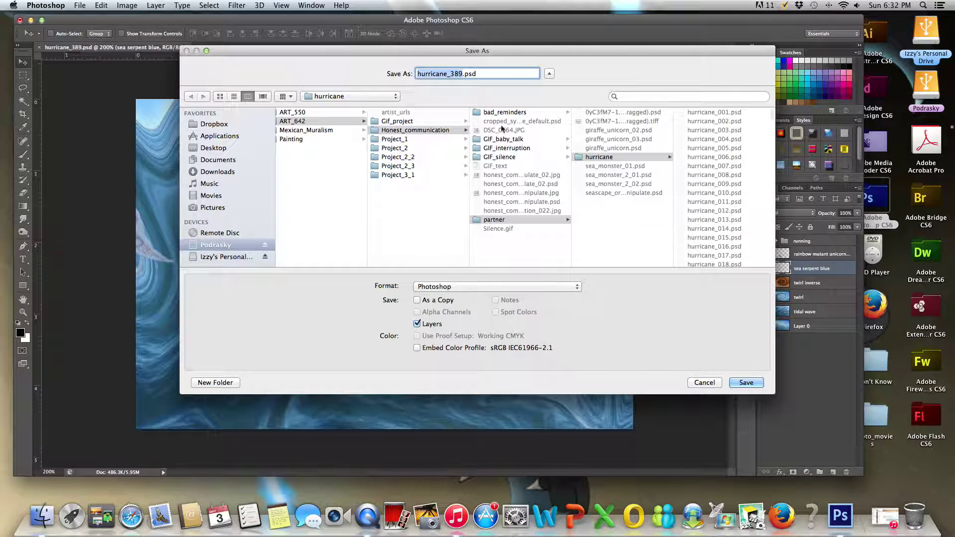
pyautogui.click(464, 74)
pyautogui.press('BackSpace')
pyautogui.press('BackSpace')
pyautogui.write('90')
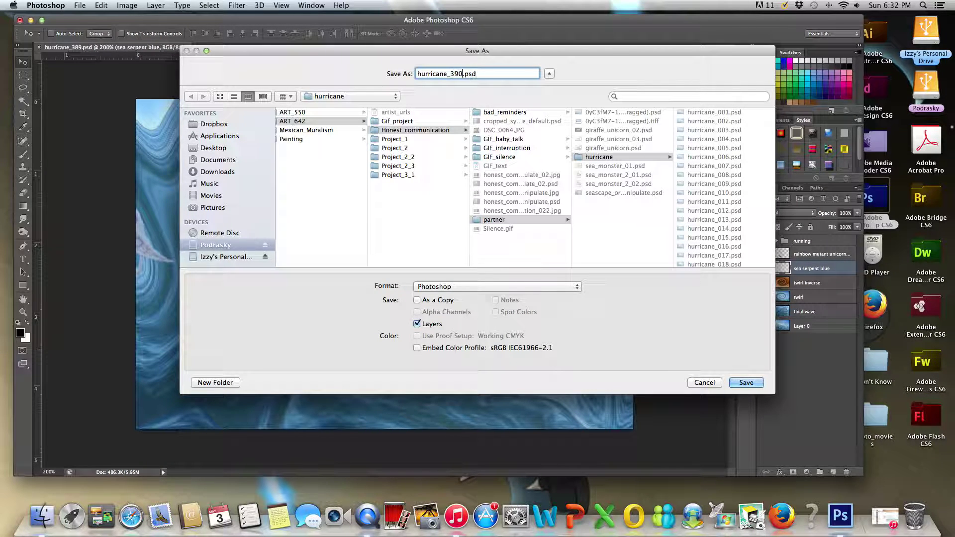
pyautogui.click(760, 385)
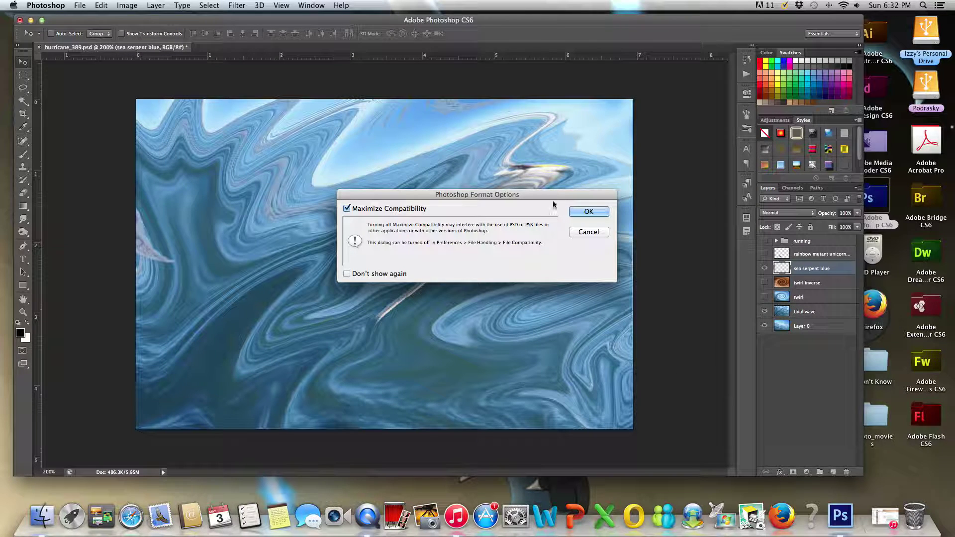
pyautogui.click(587, 212)
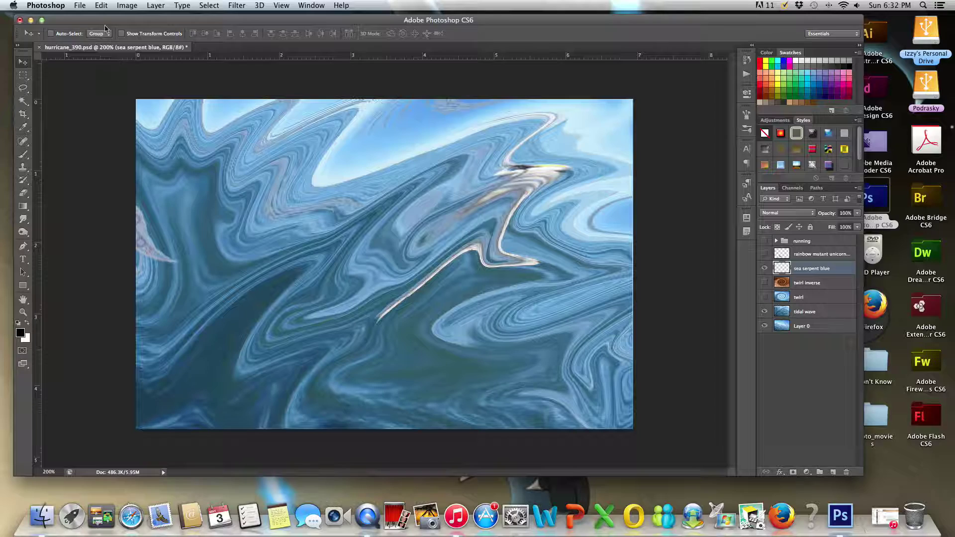
# - Back out of an unwanted transform, then rotate the serpent 28.44° clockwise
pyautogui.click(79, 5)
pyautogui.moveTo(101, 5)
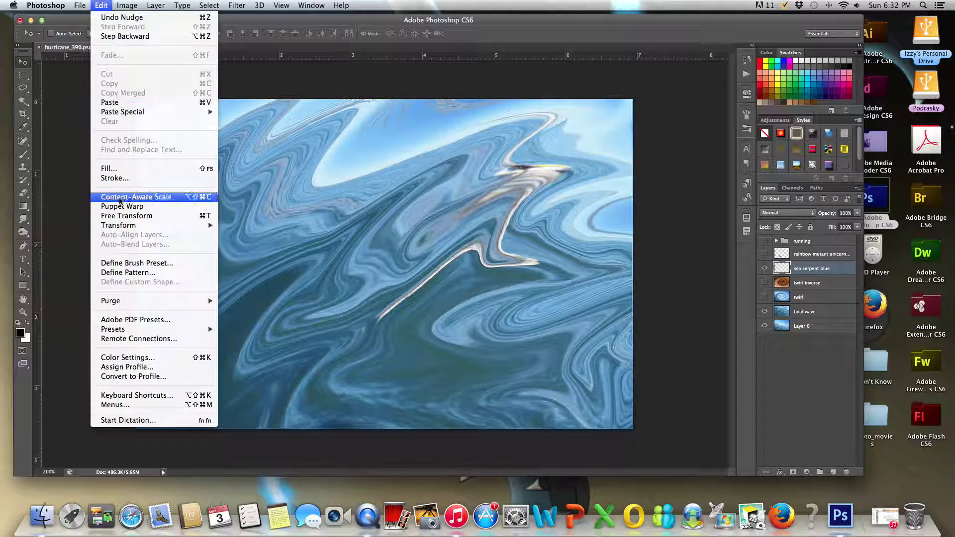
pyautogui.click(252, 263)
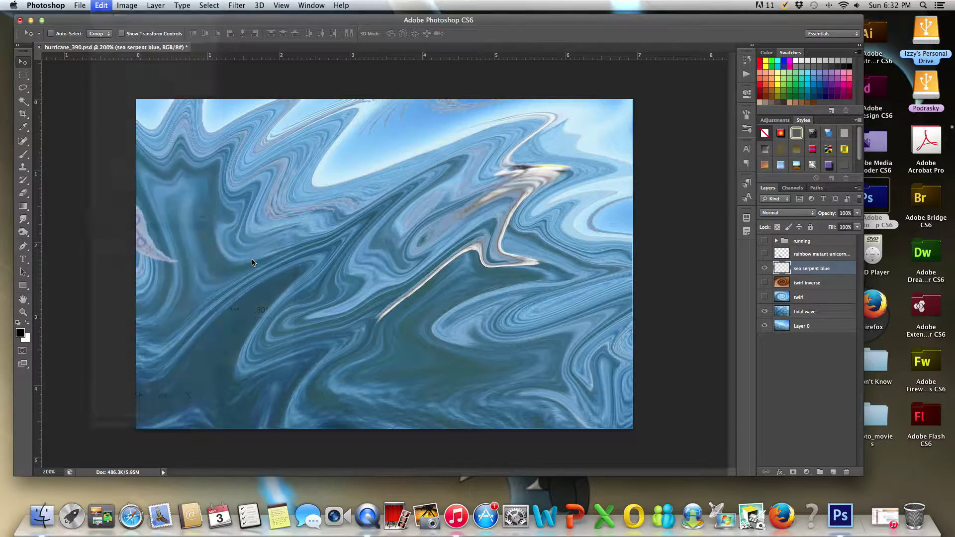
pyautogui.click(107, 6)
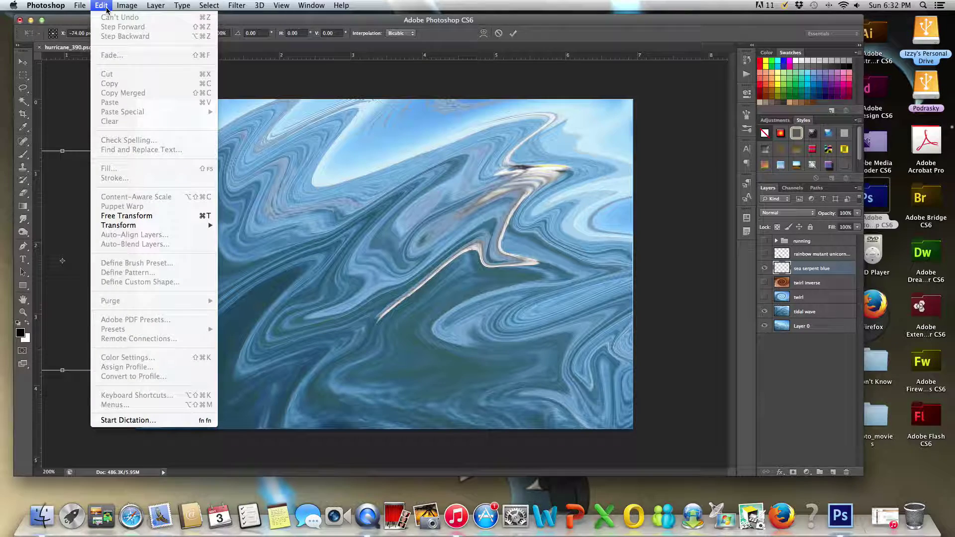
pyautogui.moveTo(118, 225)
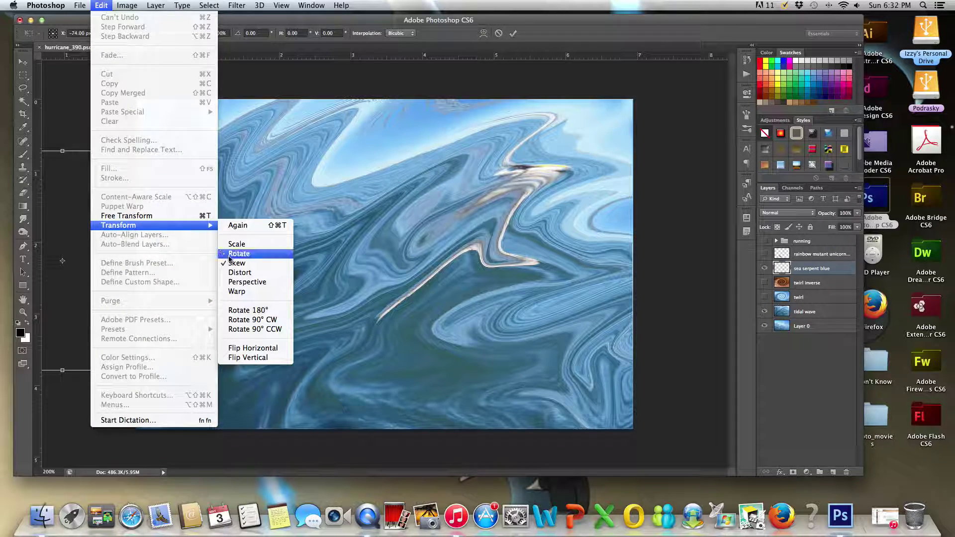
pyautogui.click(233, 263)
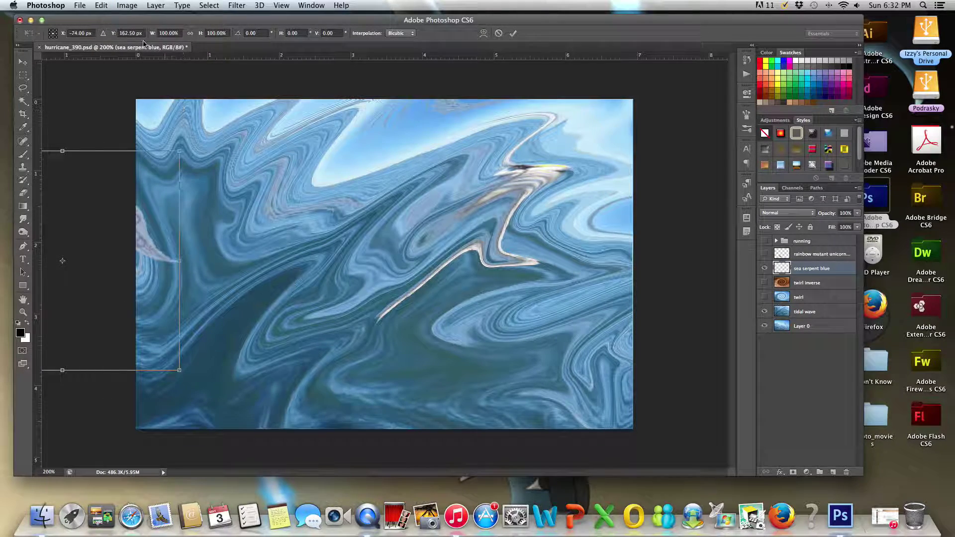
pyautogui.press('Return')
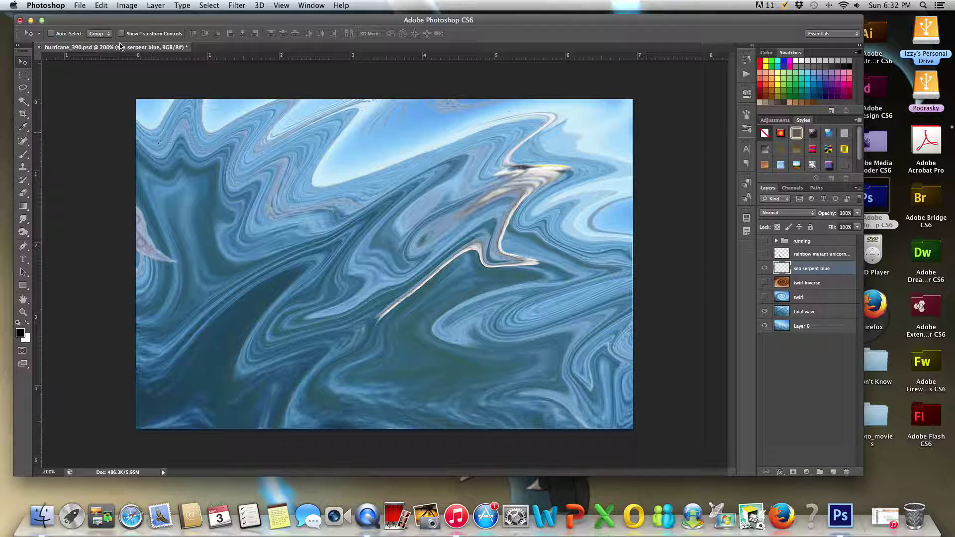
pyautogui.click(124, 6)
pyautogui.moveTo(119, 225)
pyautogui.click(239, 253)
pyautogui.moveTo(193, 155); pyautogui.dragTo(255, 220)
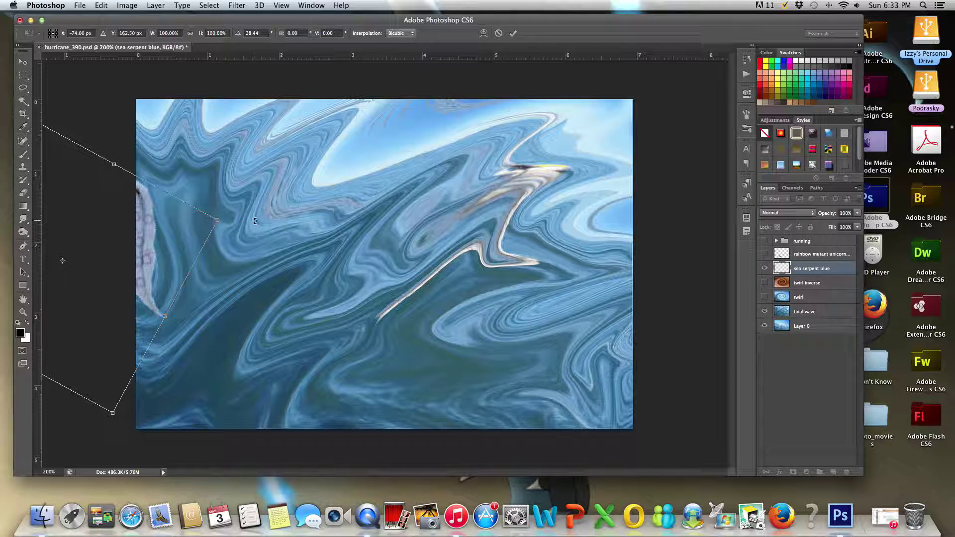
pyautogui.press('Return')
# - Save the frame as hurricane_391.psd, confirming Maximize Compatibility
pyautogui.click(79, 5)
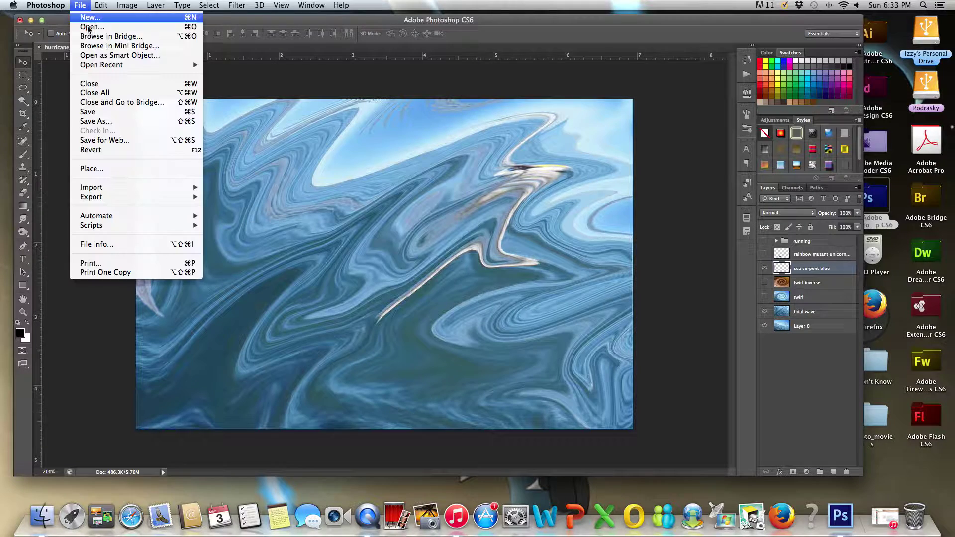
pyautogui.click(126, 123)
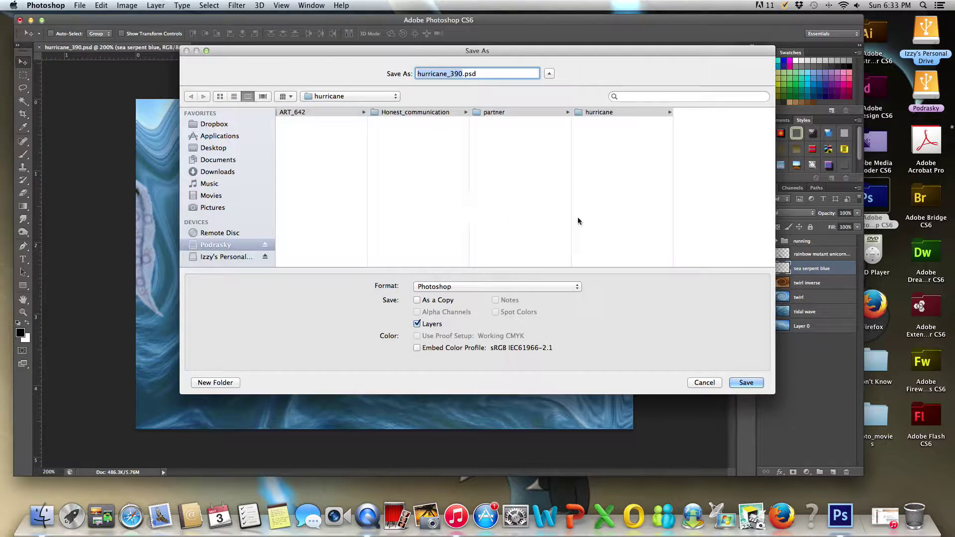
pyautogui.click(485, 74)
pyautogui.press('Delete')
pyautogui.write('1')
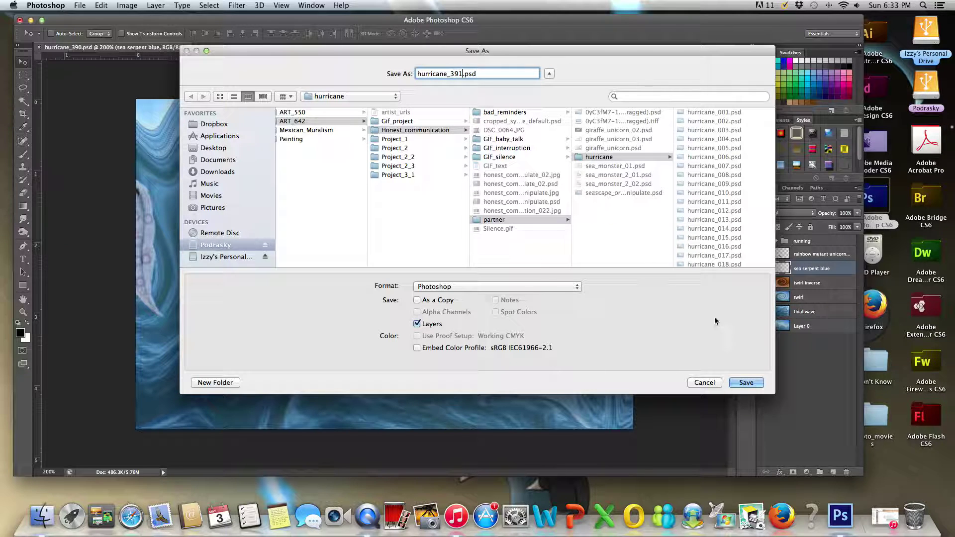
pyautogui.click(746, 383)
pyautogui.click(588, 213)
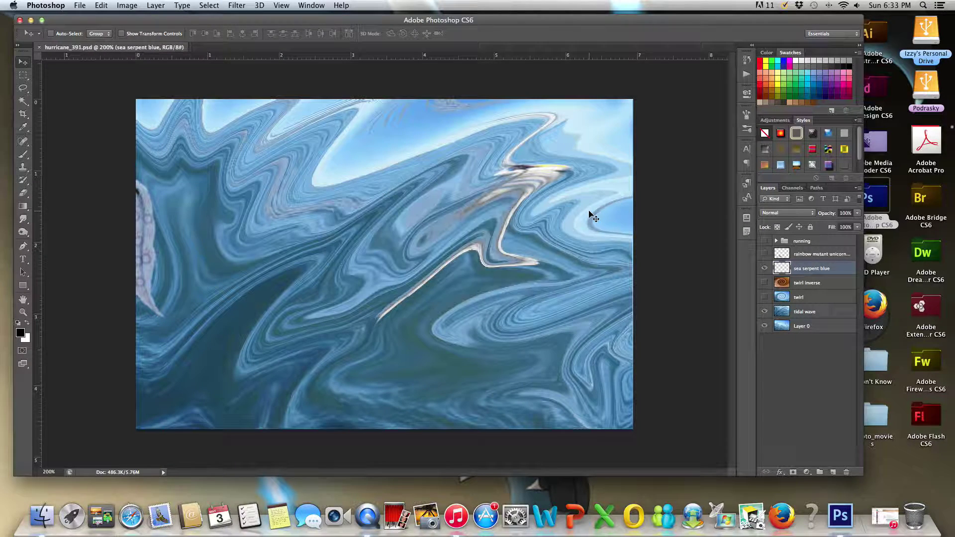
# - Nudge the sea serpent right and rotate it about 35°
pyautogui.press('Right')
pyautogui.press('Right')
pyautogui.press('Right')
pyautogui.press('Right')
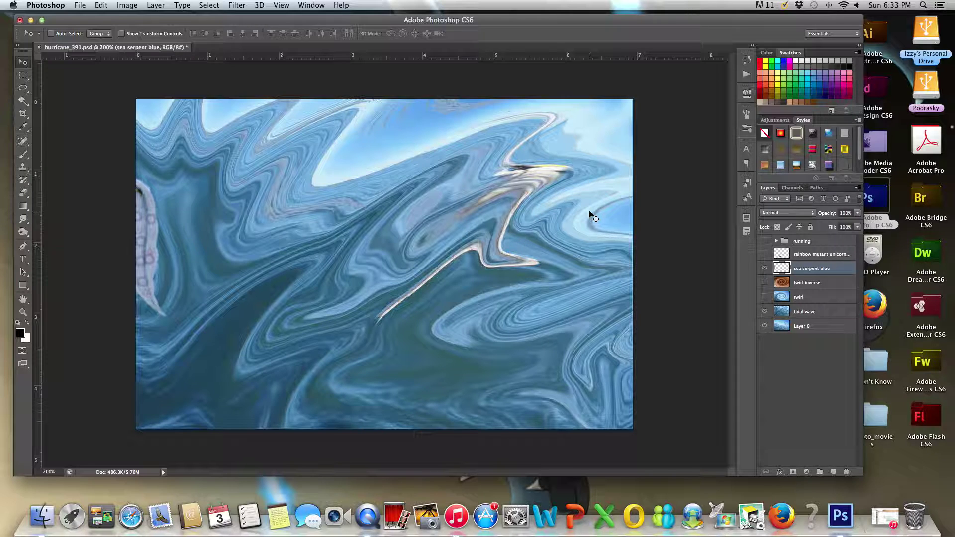
pyautogui.click(81, 5)
pyautogui.press('Right')
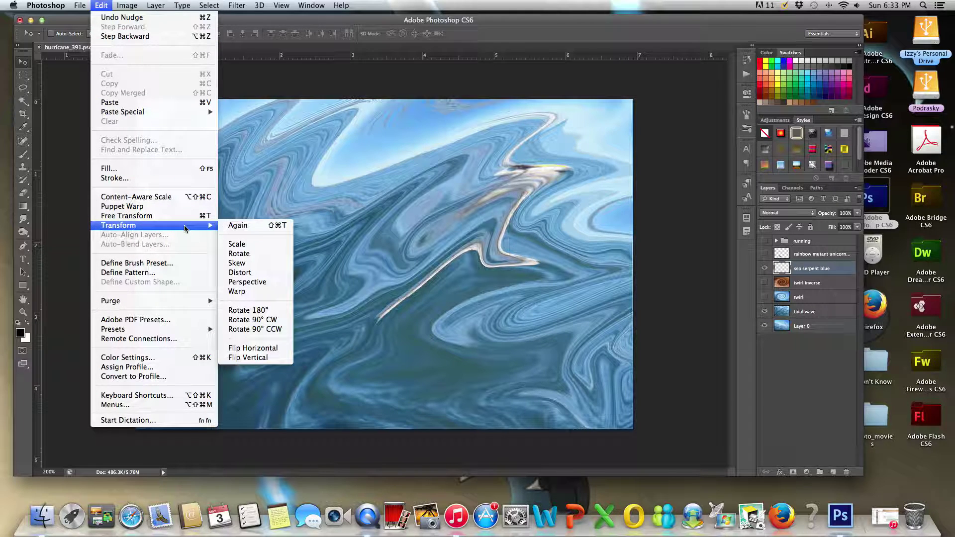
pyautogui.click(242, 254)
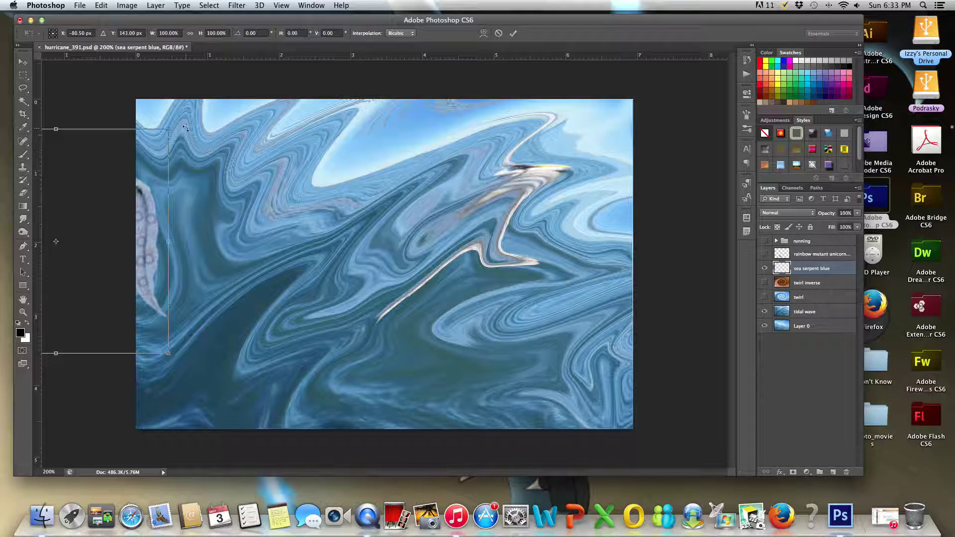
pyautogui.moveTo(192, 128); pyautogui.dragTo(305, 218)
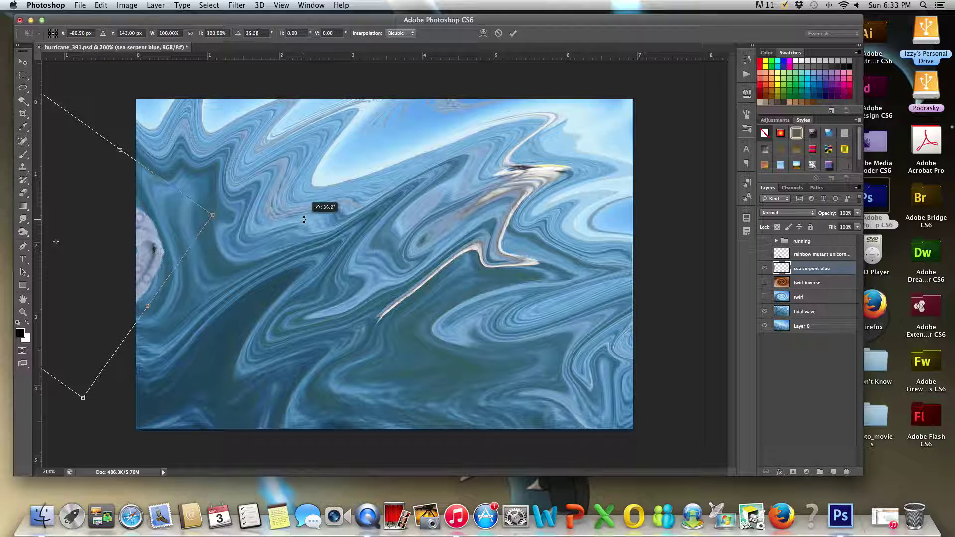
pyautogui.press('Return')
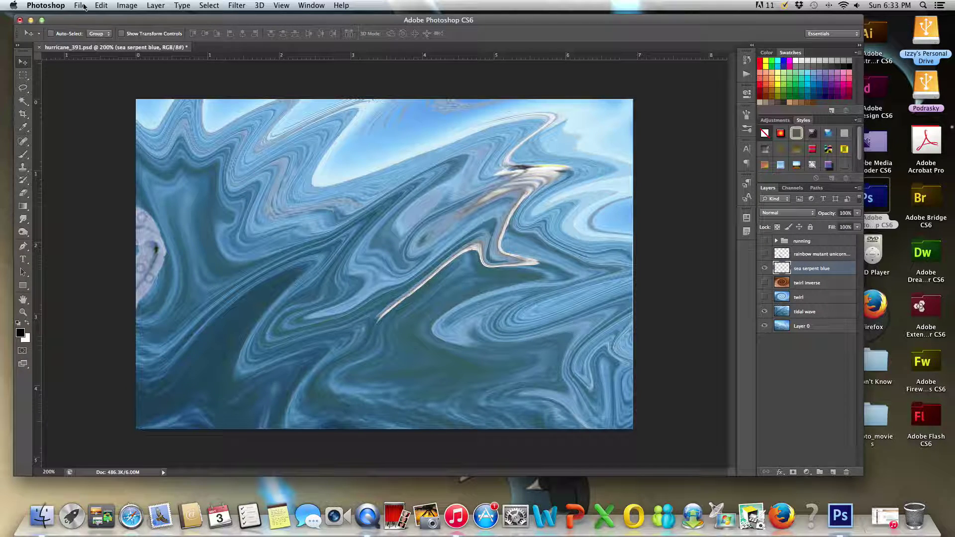
# - Save the frame as hurricane_392.psd, confirming the format options
pyautogui.click(80, 5)
pyautogui.click(112, 126)
pyautogui.click(481, 74)
pyautogui.write('2')
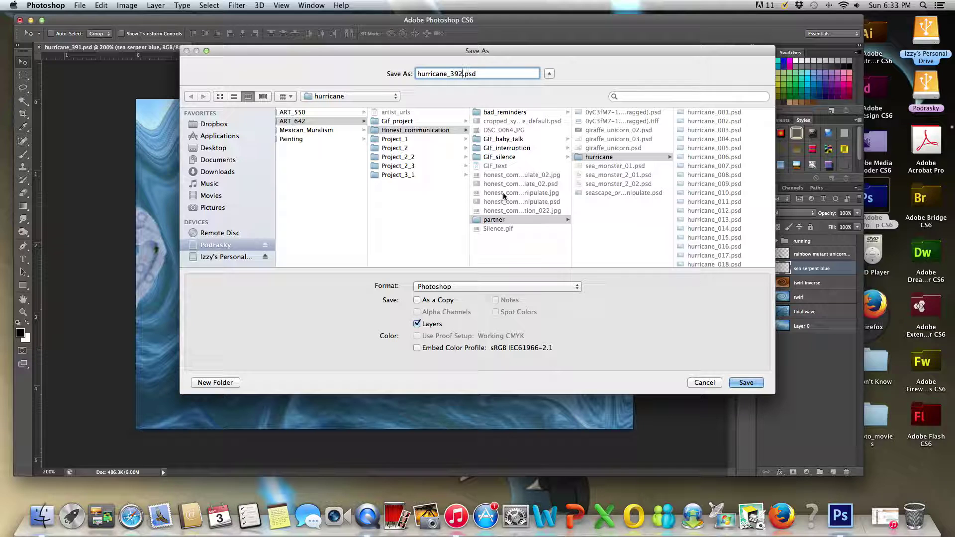
pyautogui.click(746, 383)
pyautogui.click(589, 212)
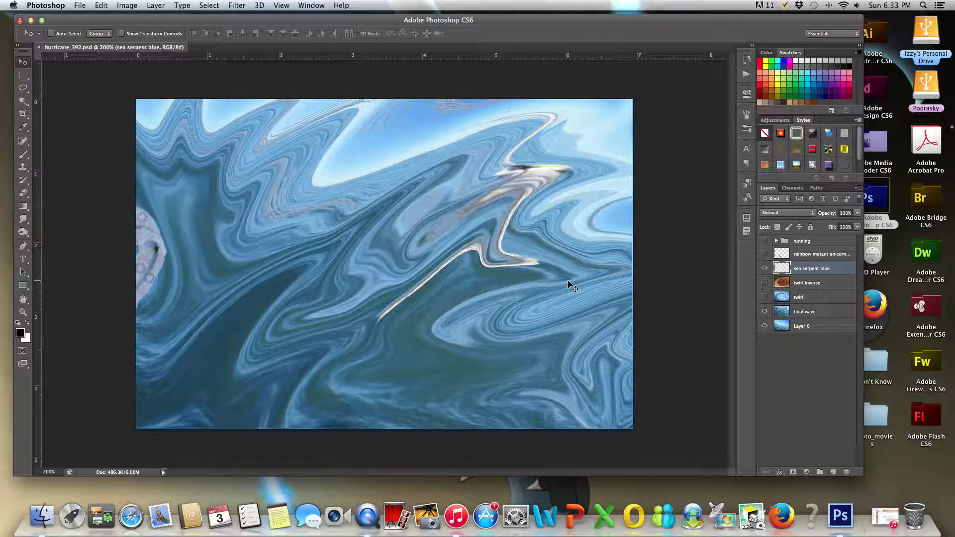
# - Nudge the sea serpent right and rotate it 29.81°
pyautogui.press('Right')
pyautogui.press('Right')
pyautogui.press('Right')
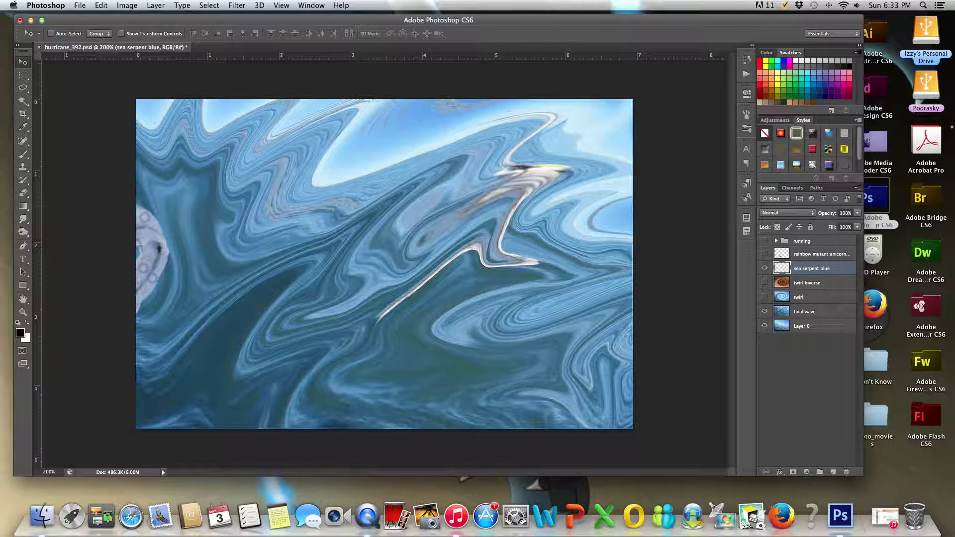
pyautogui.click(127, 5)
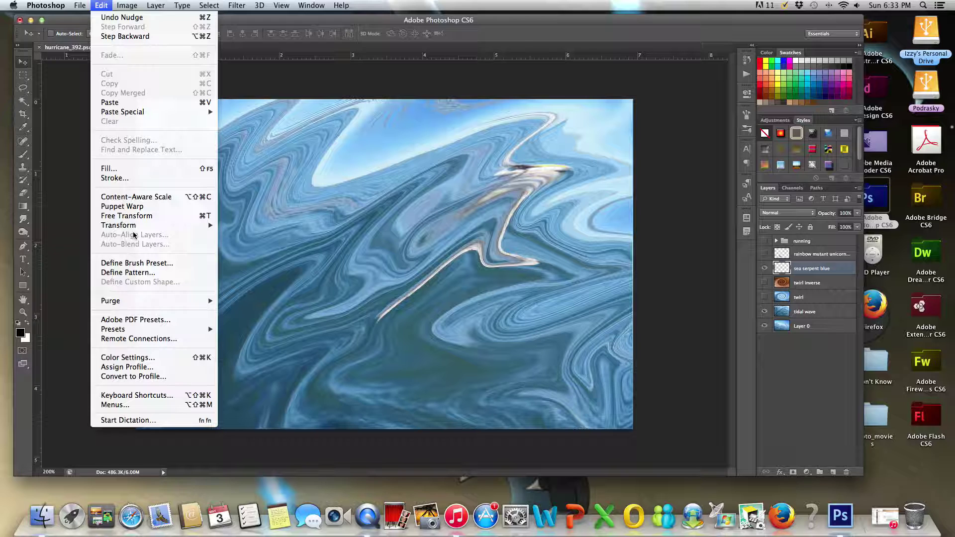
pyautogui.moveTo(119, 225)
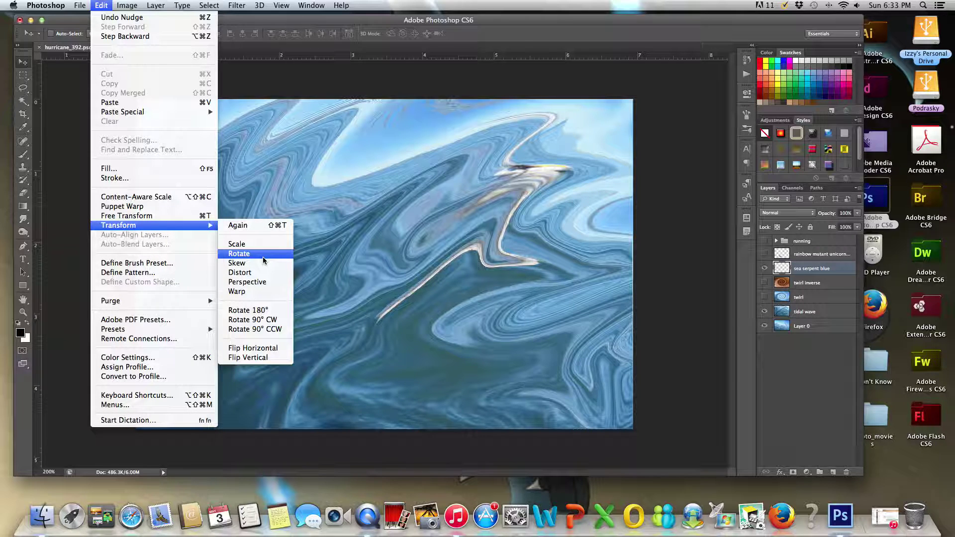
pyautogui.click(263, 255)
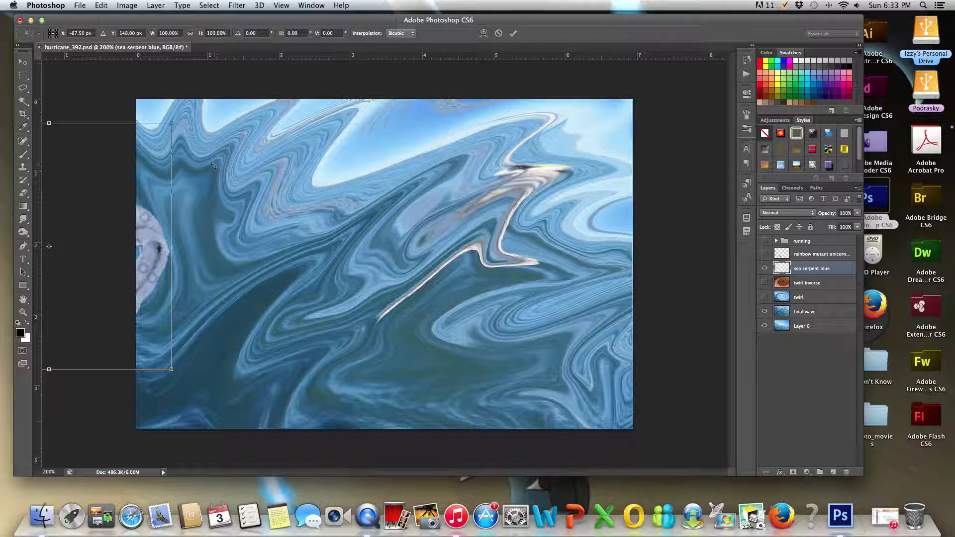
pyautogui.moveTo(190, 122); pyautogui.dragTo(302, 193)
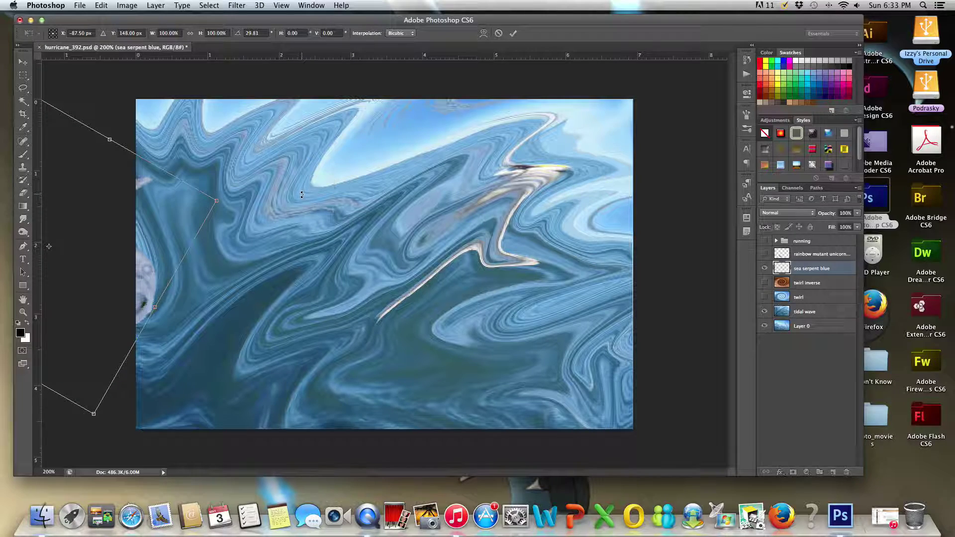
pyautogui.press('Return')
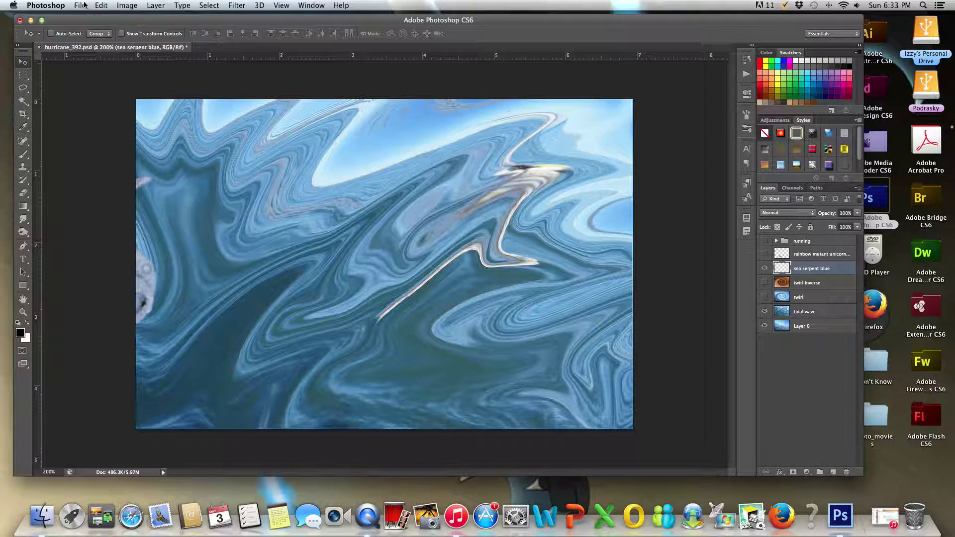
# - Save the frame as hurricane_393.psd, then nudge the serpent two steps right
pyautogui.click(83, 5)
pyautogui.click(124, 120)
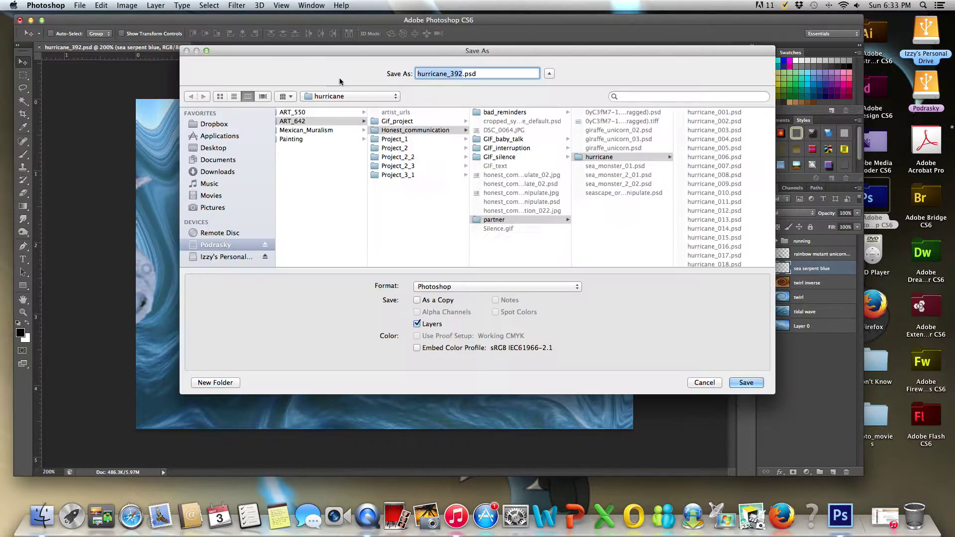
pyautogui.click(458, 74)
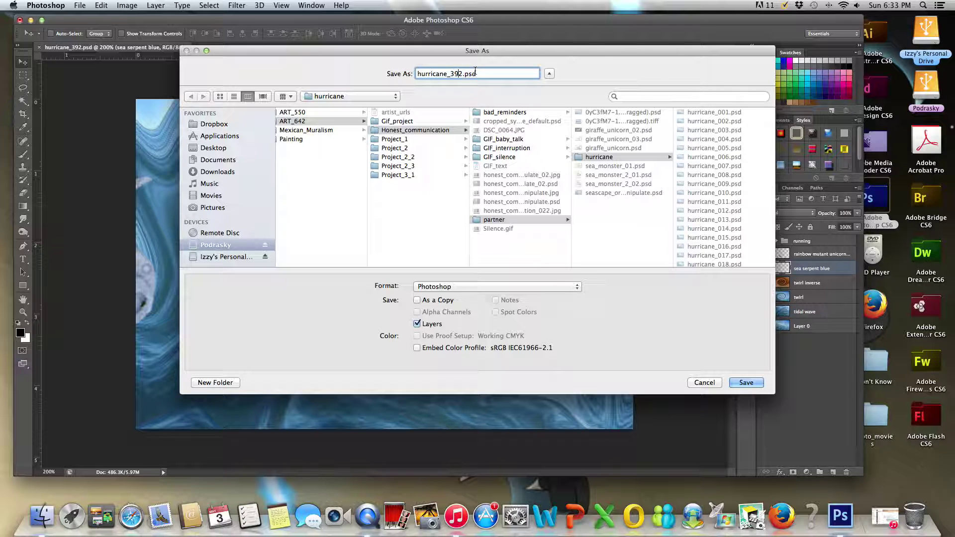
pyautogui.write('3')
pyautogui.click(746, 383)
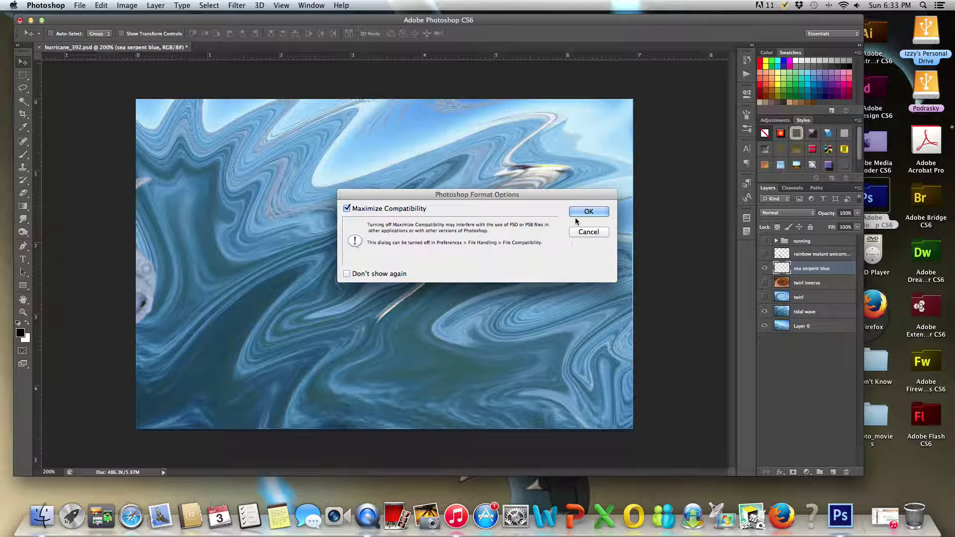
pyautogui.click(589, 211)
pyautogui.press('Right')
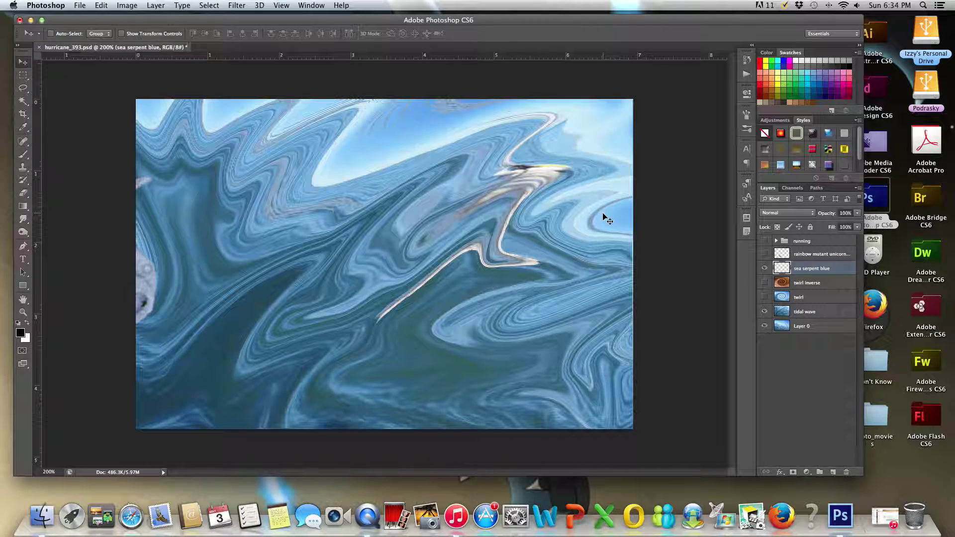
pyautogui.press('Right')
pyautogui.press('Right')
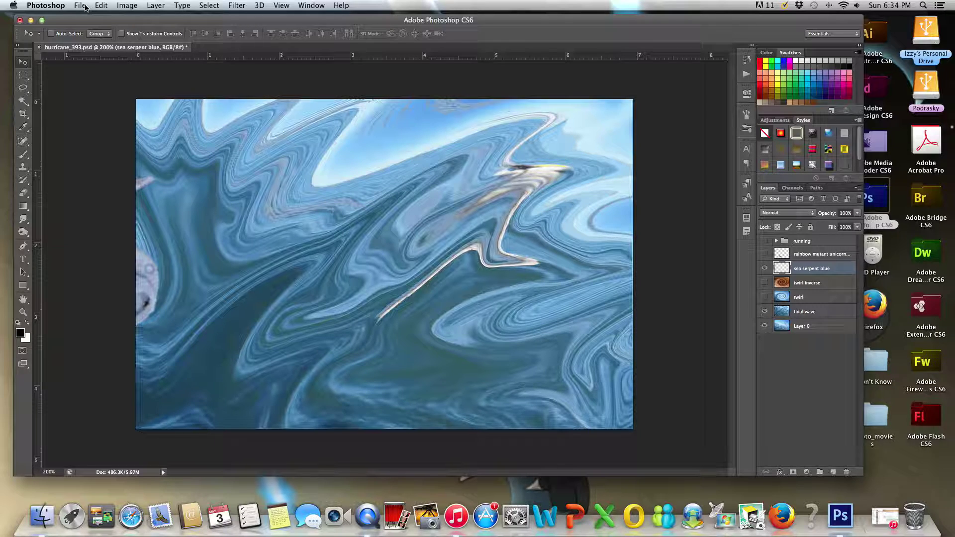
# - Save the nudged frame as hurricane_394.psd, confirming the format options
pyautogui.click(84, 7)
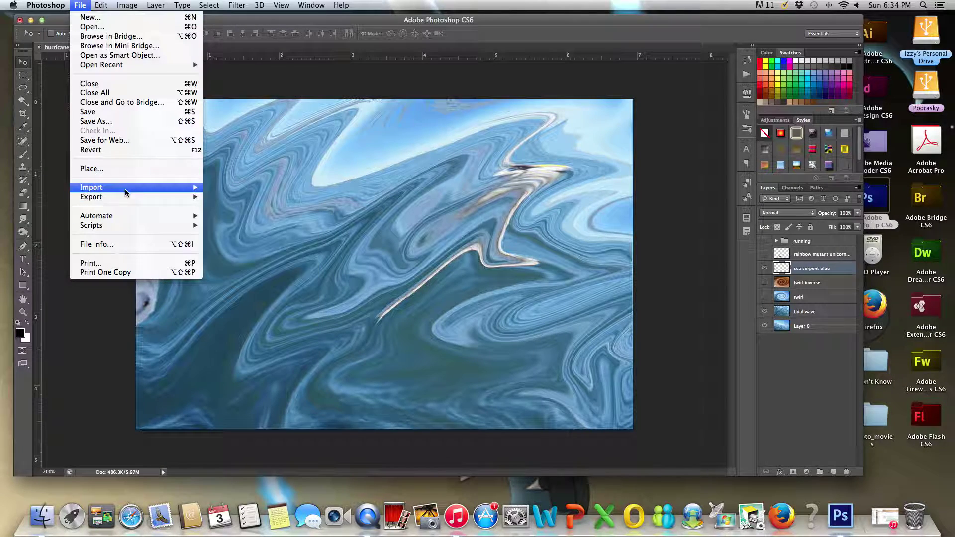
pyautogui.click(128, 122)
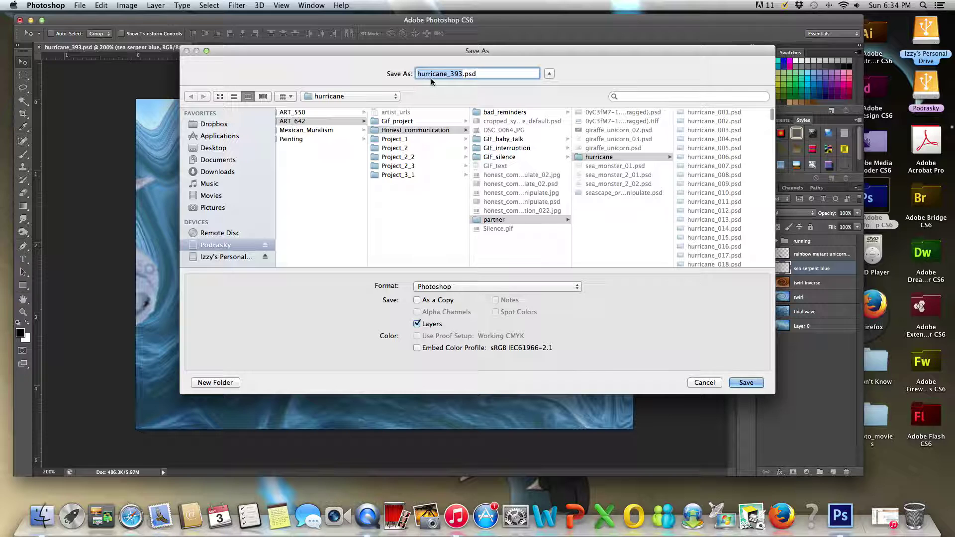
pyautogui.click(460, 73)
pyautogui.press('BackSpace')
pyautogui.write('4')
pyautogui.click(765, 384)
pyautogui.click(597, 211)
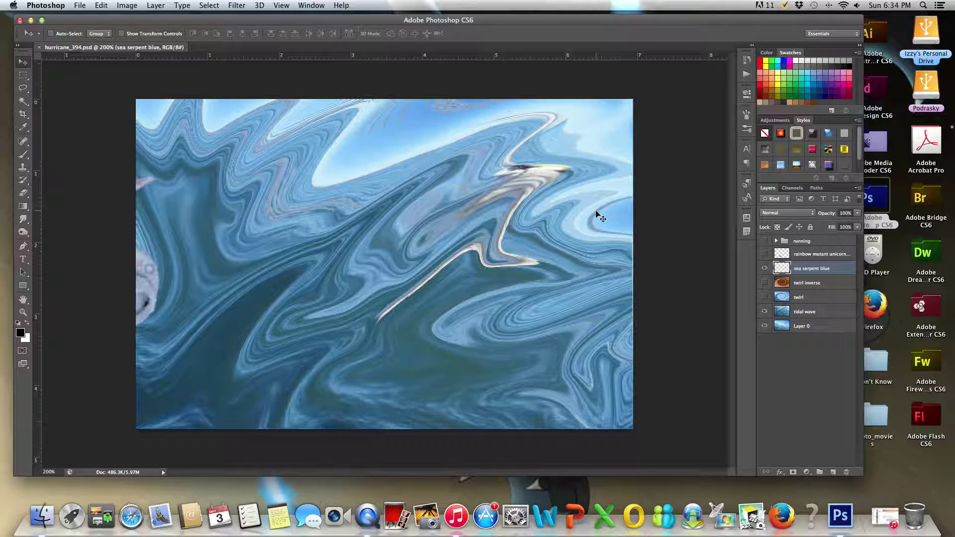
# - Nudge the sea serpent right again and rotate it about 36°
pyautogui.press('Right')
pyautogui.press('Right')
pyautogui.press('Right')
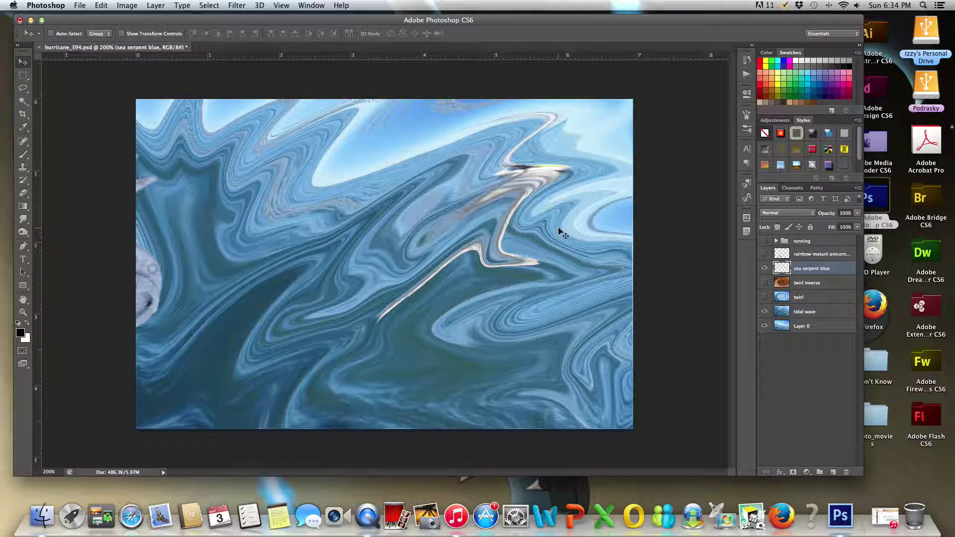
pyautogui.click(80, 5)
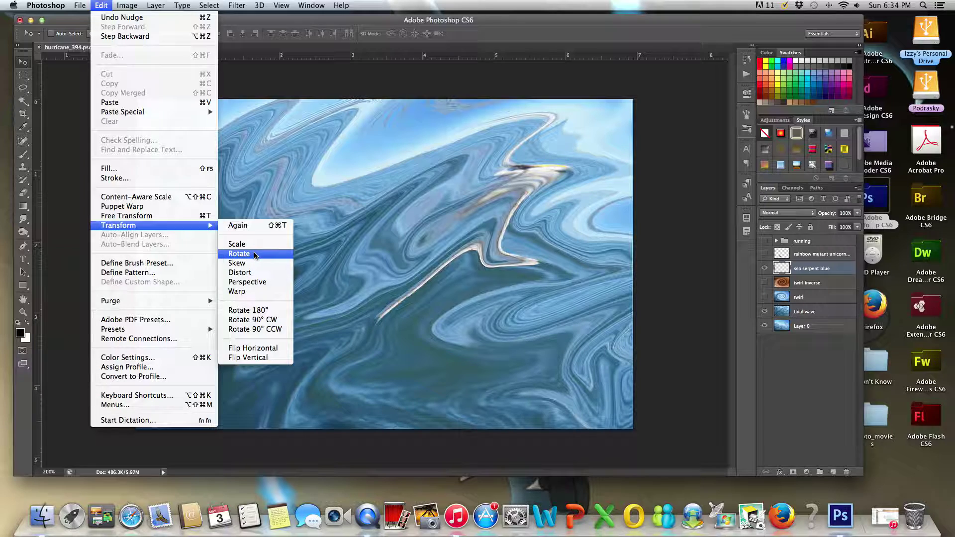
pyautogui.click(249, 253)
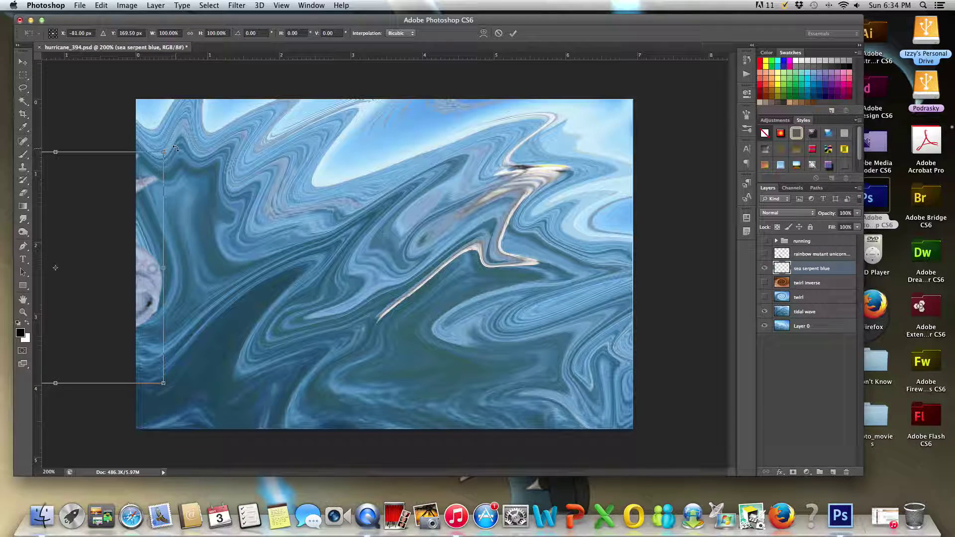
pyautogui.moveTo(175, 148); pyautogui.dragTo(292, 223)
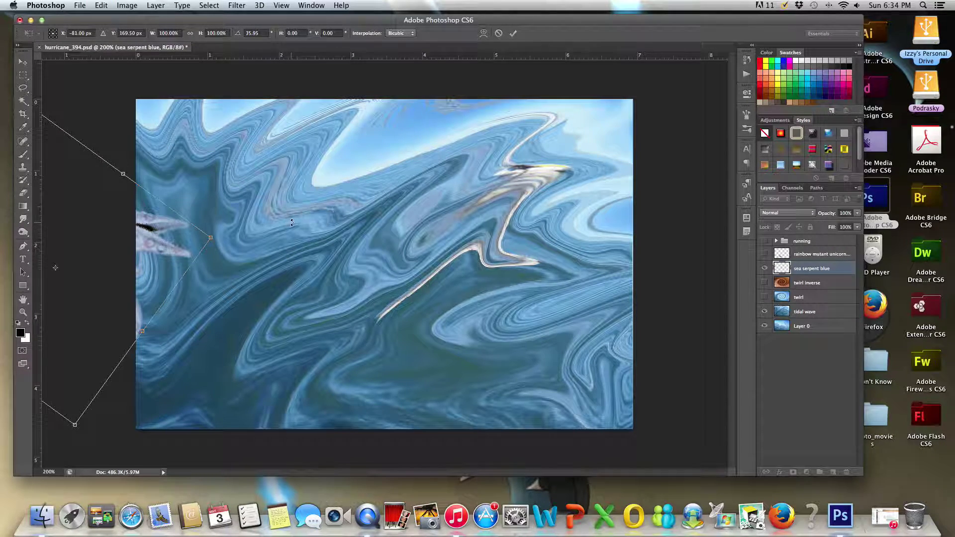
pyautogui.press('Return')
# - Save the frame as hurricane_395.psd, confirming the format options
pyautogui.click(80, 6)
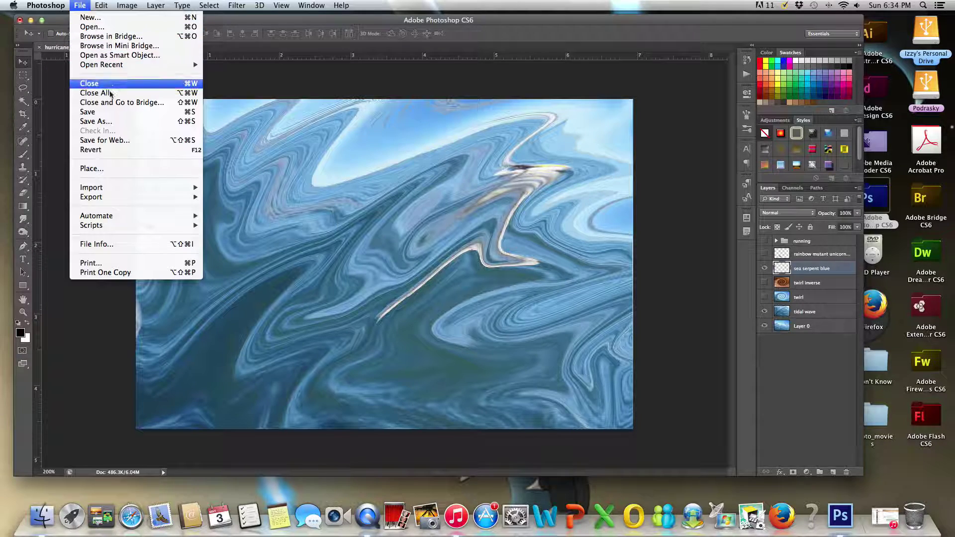
pyautogui.click(115, 121)
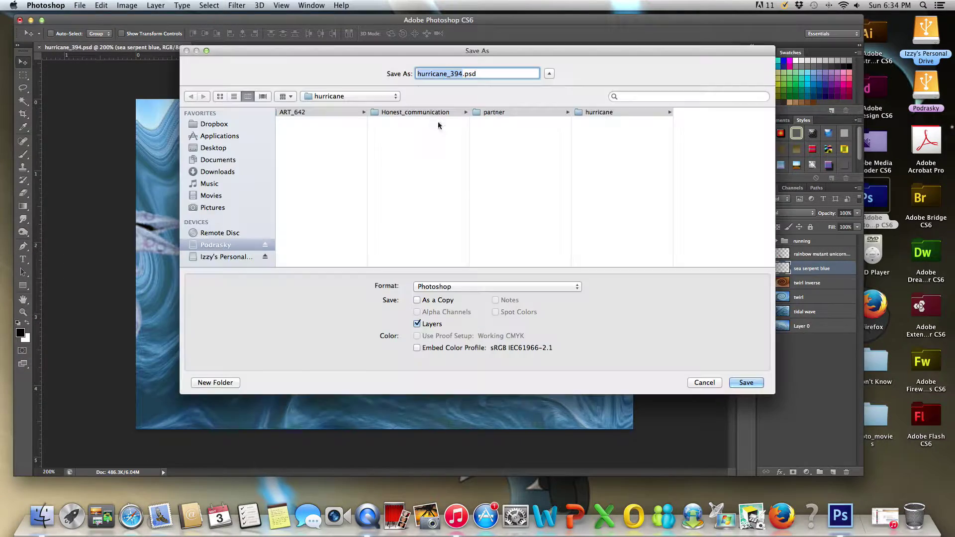
pyautogui.click(460, 74)
pyautogui.press('BackSpace')
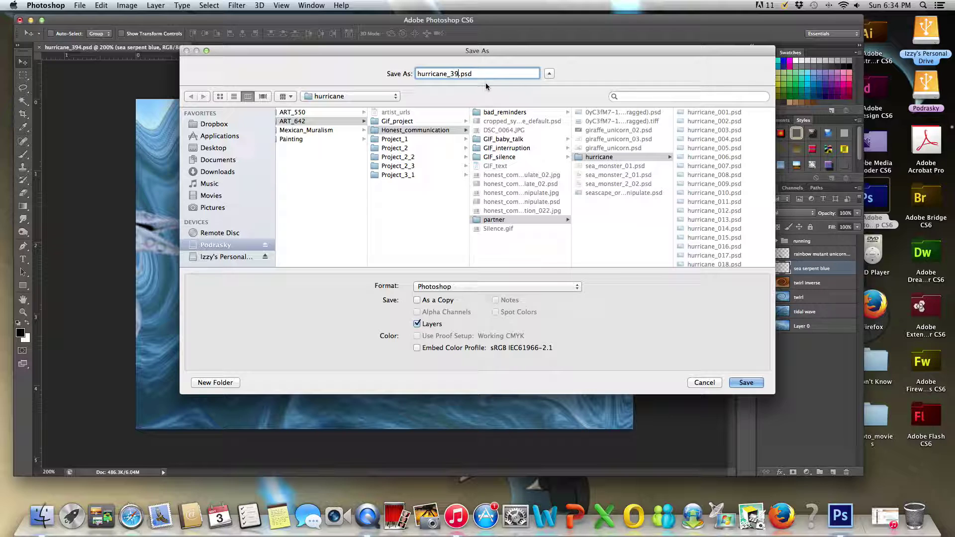
pyautogui.write('5')
pyautogui.click(740, 383)
pyautogui.click(585, 211)
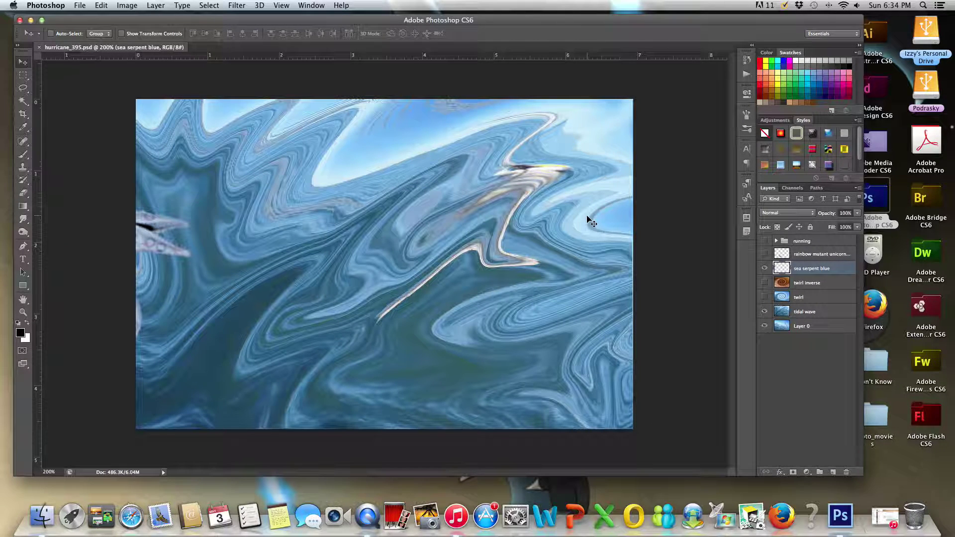
# - Nudge the sea serpent right, swing it about 35° clockwise, and nudge it right again
pyautogui.press('Right')
pyautogui.press('Right')
pyautogui.press('Right')
pyautogui.press('Right')
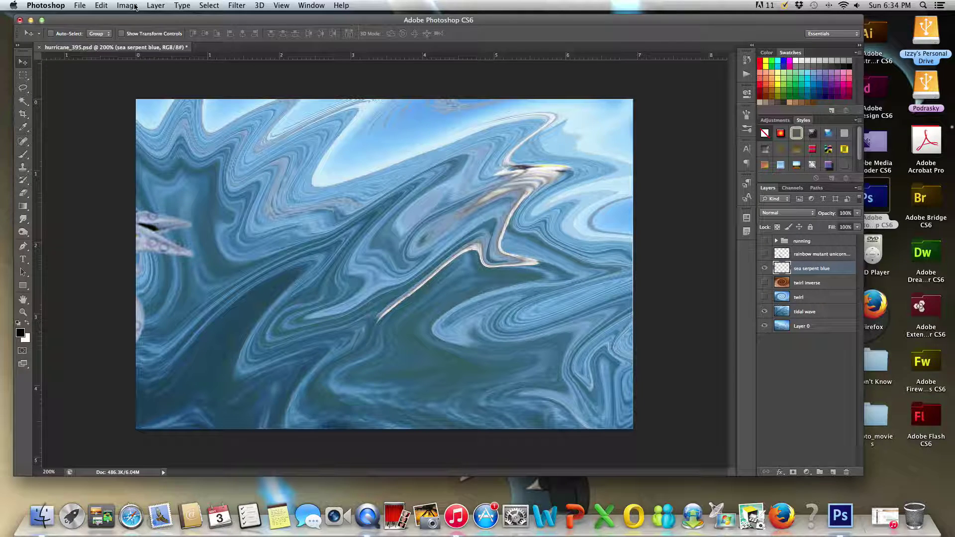
pyautogui.click(133, 5)
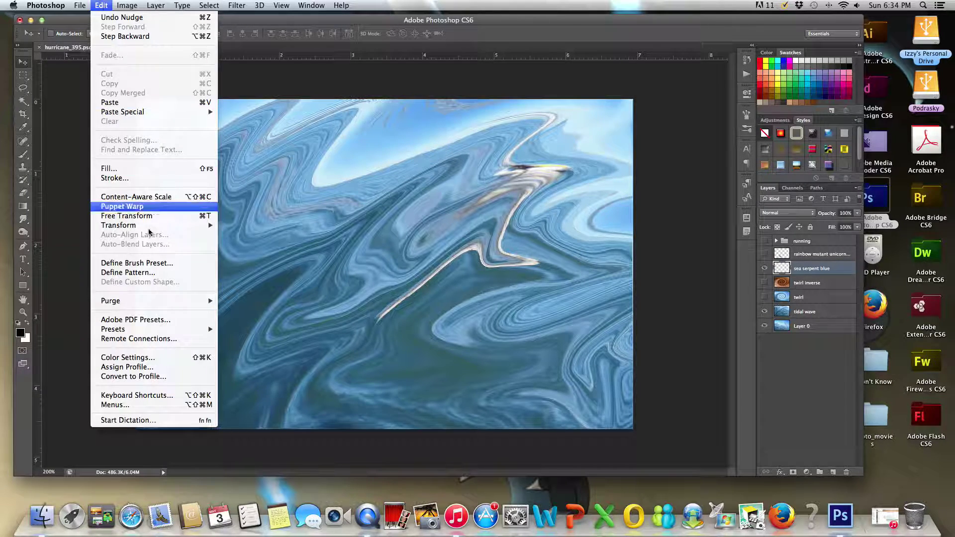
pyautogui.moveTo(119, 226)
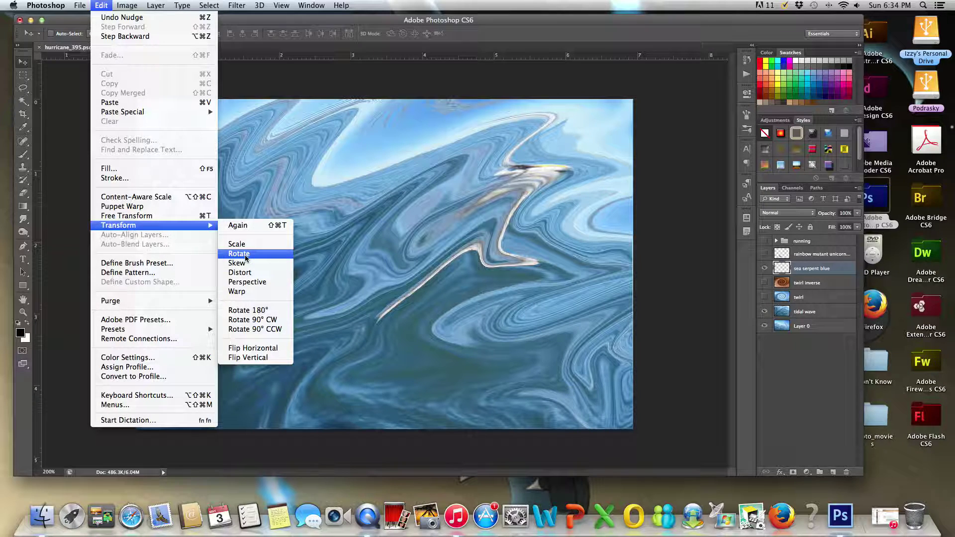
pyautogui.click(236, 254)
pyautogui.moveTo(213, 137)
pyautogui.mouseDown()
pyautogui.moveTo(345, 216)
pyautogui.moveTo(337, 216)
pyautogui.mouseUp()
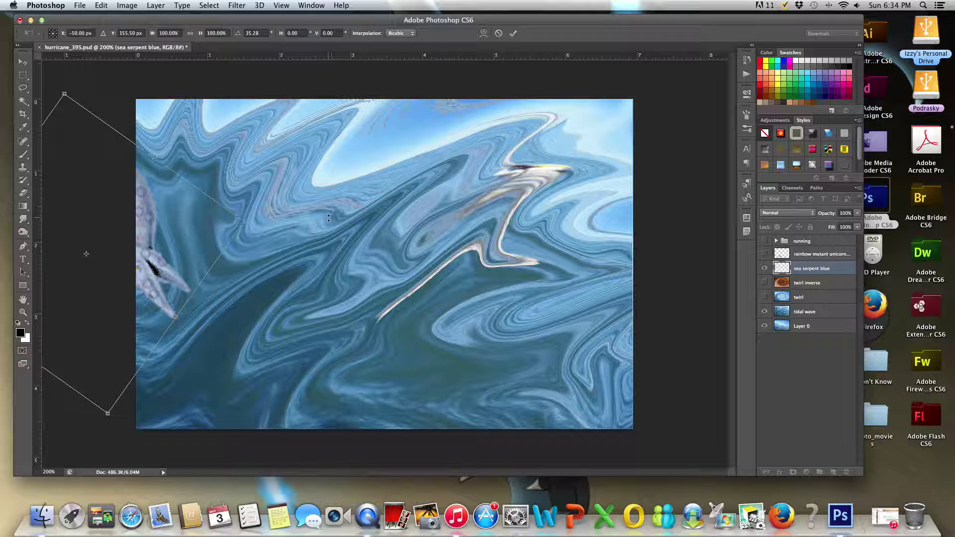
pyautogui.press('Return')
pyautogui.press('Right')
pyautogui.press('Right')
pyautogui.press('Right')
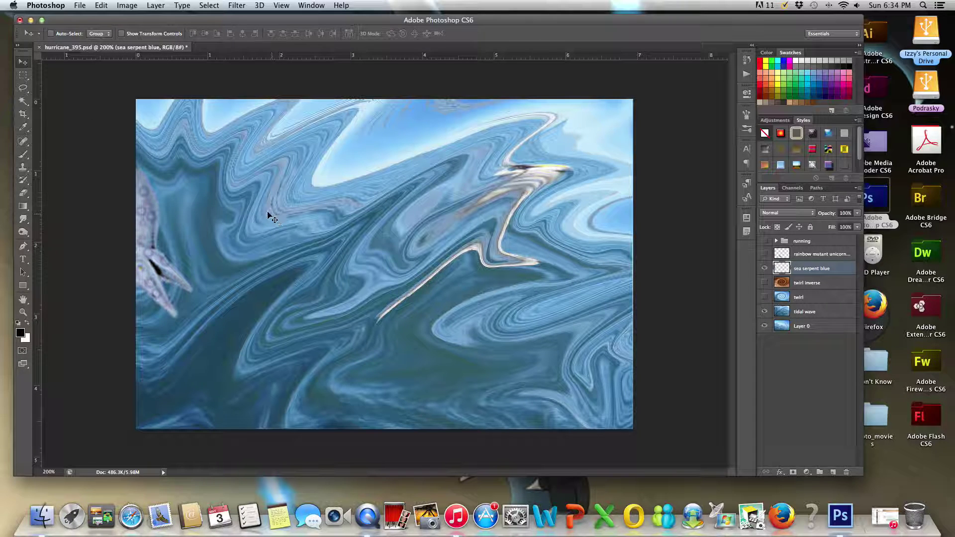
# - Save the frame as hurricane_396.psd, confirming the format options
pyautogui.click(80, 5)
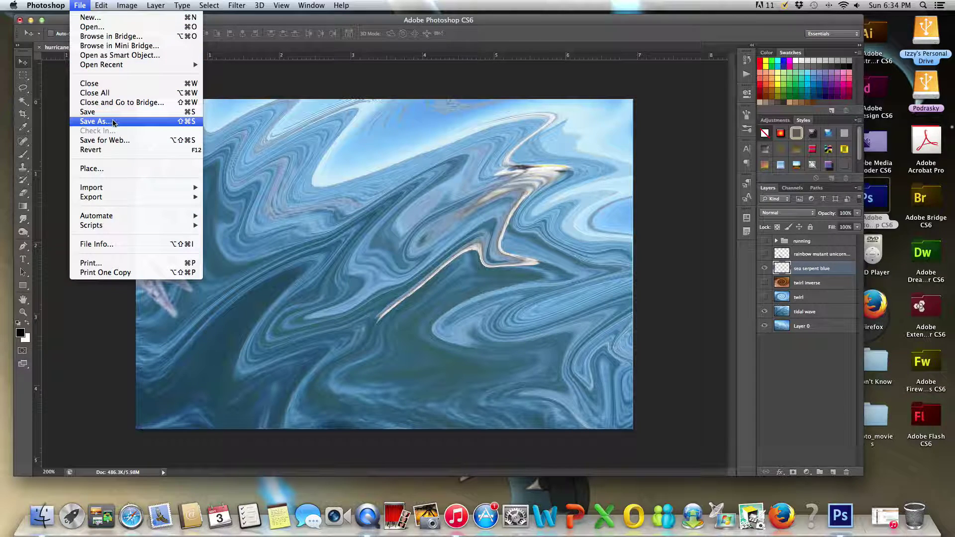
pyautogui.click(44, 121)
pyautogui.click(461, 74)
pyautogui.press('Delete')
pyautogui.write('6')
pyautogui.click(749, 383)
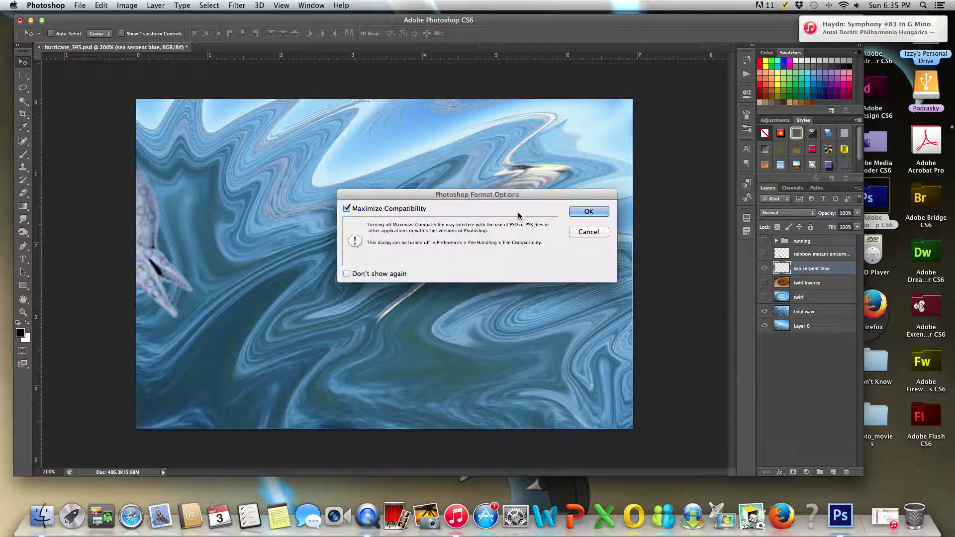
pyautogui.click(581, 211)
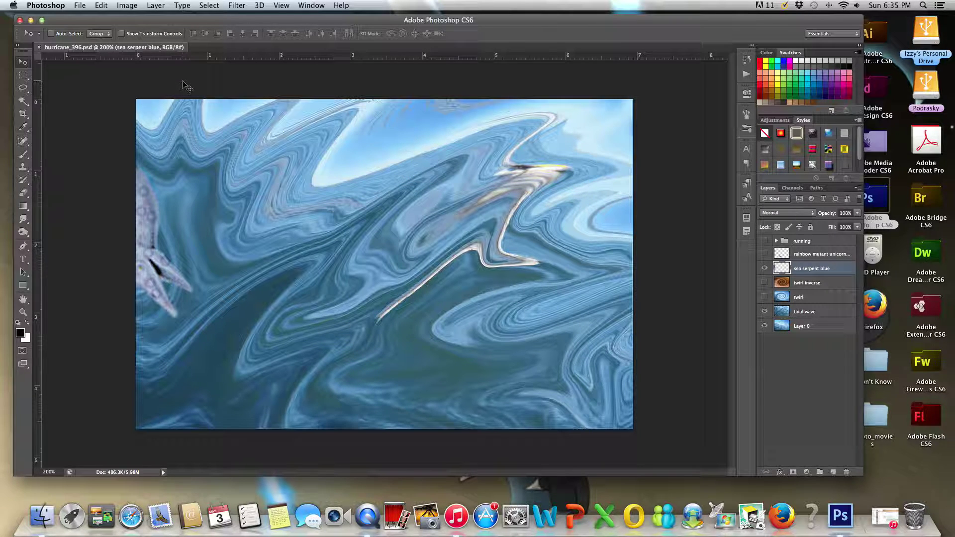
# - Shift the sea serpent slightly, swing it about 35° further, and nudge it right
pyautogui.moveTo(152, 268); pyautogui.dragTo(154, 270)
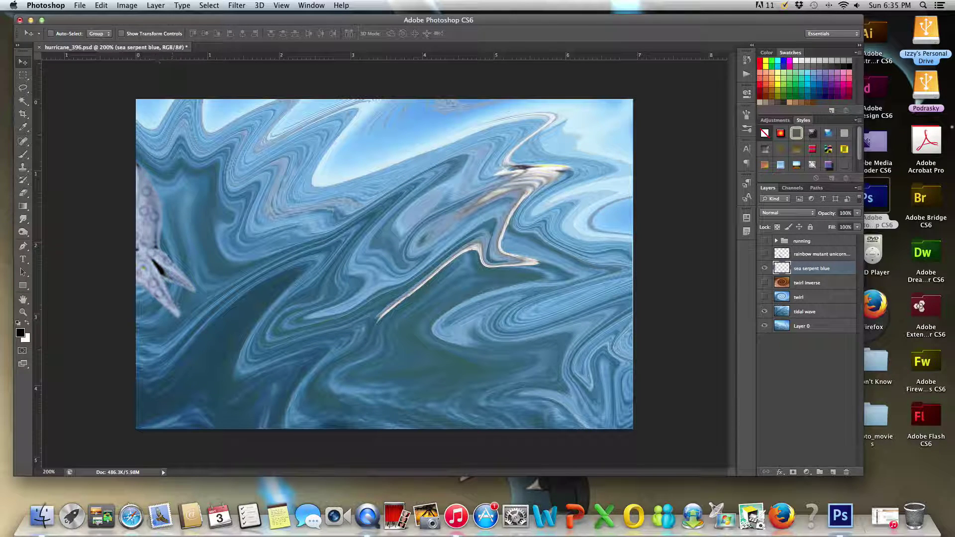
pyautogui.click(102, 5)
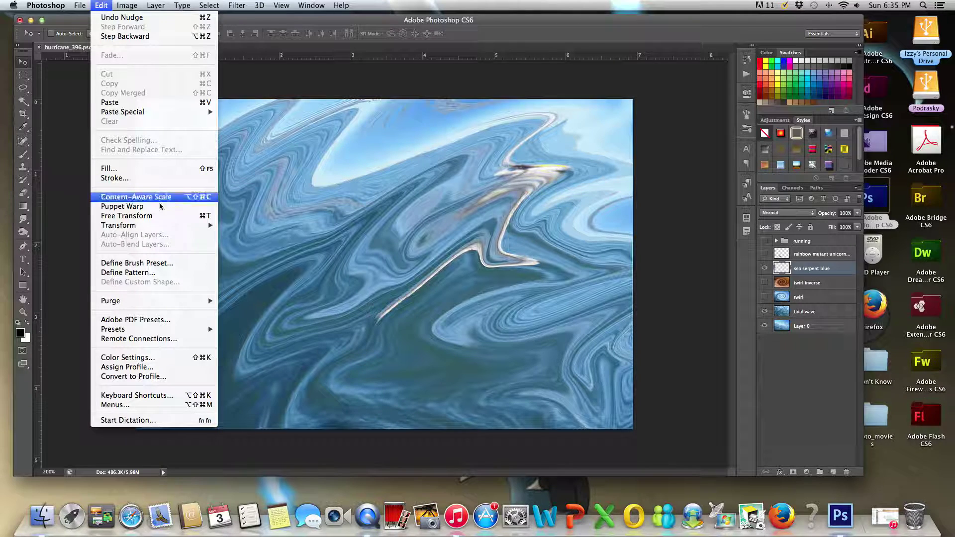
pyautogui.moveTo(118, 225)
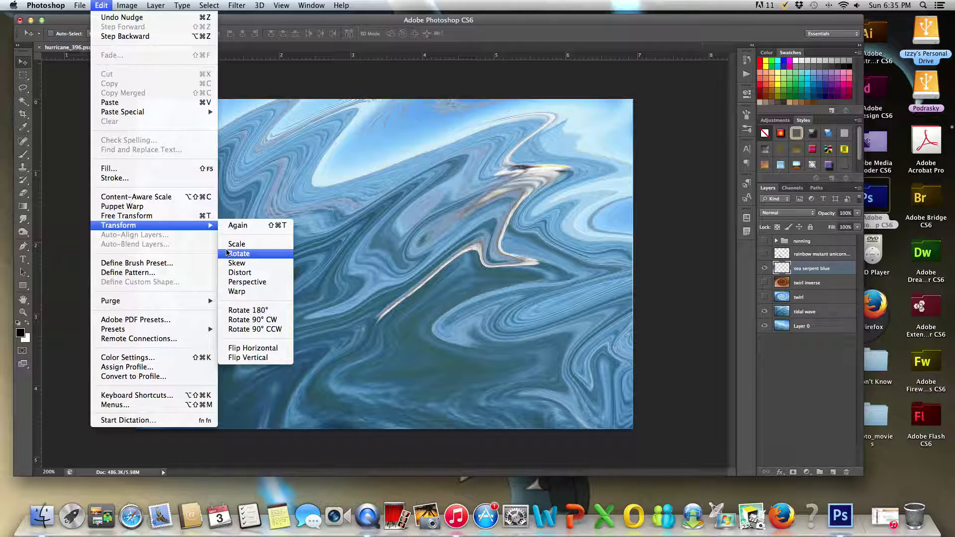
pyautogui.click(237, 253)
pyautogui.moveTo(207, 118); pyautogui.dragTo(335, 201)
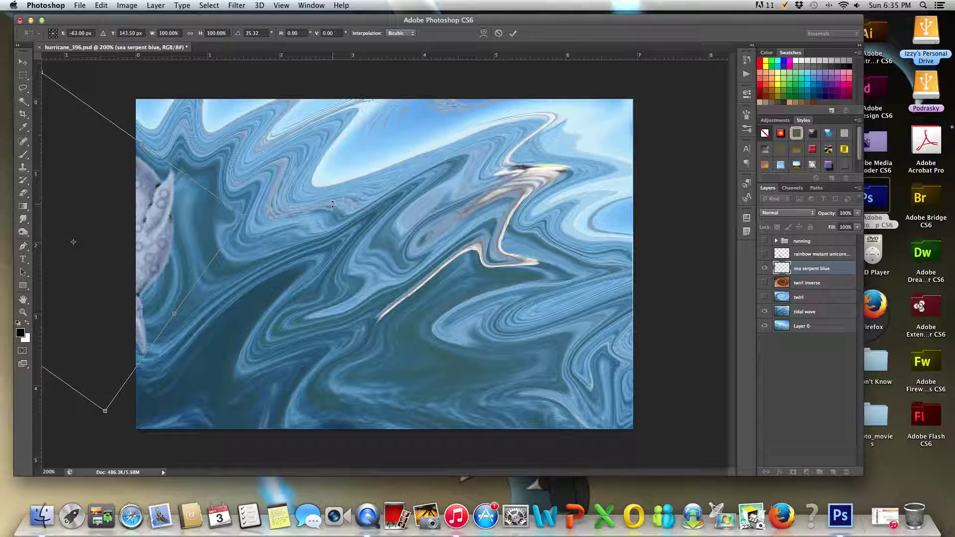
pyautogui.press('Return')
pyautogui.press('Right')
pyautogui.press('Right')
pyautogui.press('Right')
# - Save the frame as hurricane_397.psd with compatibility confirmed, then nudge the serpent right
pyautogui.click(81, 6)
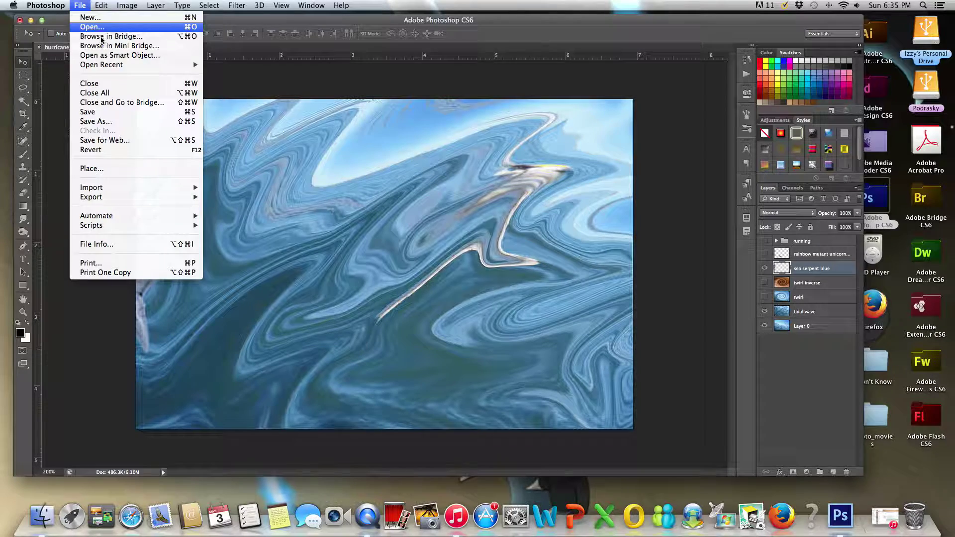
pyautogui.click(224, 178)
pyautogui.press('super+shift+s')
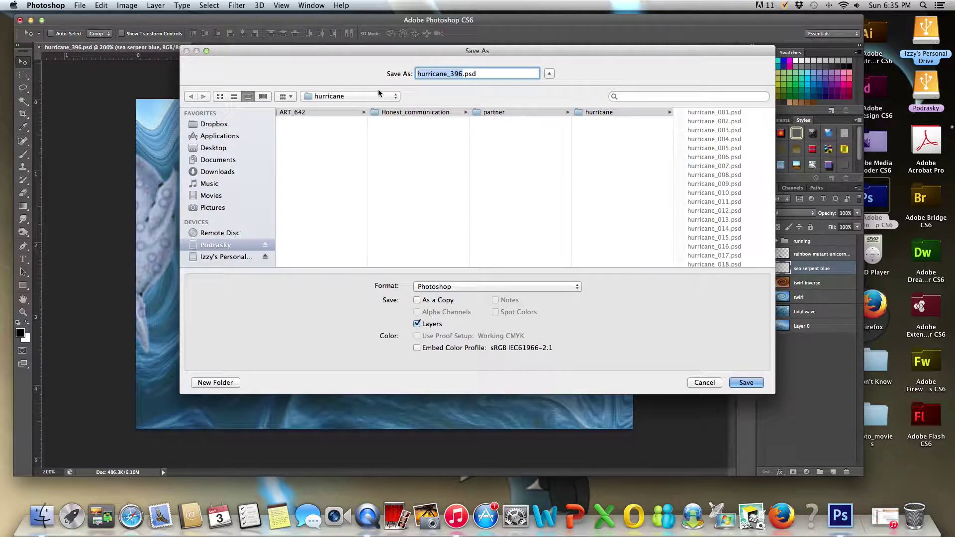
pyautogui.press('Delete')
pyautogui.write('7')
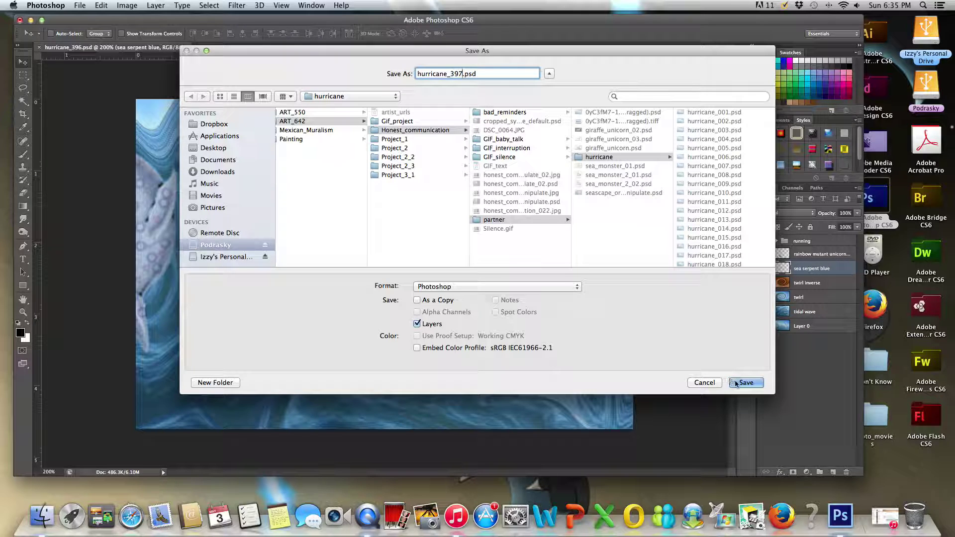
pyautogui.click(746, 382)
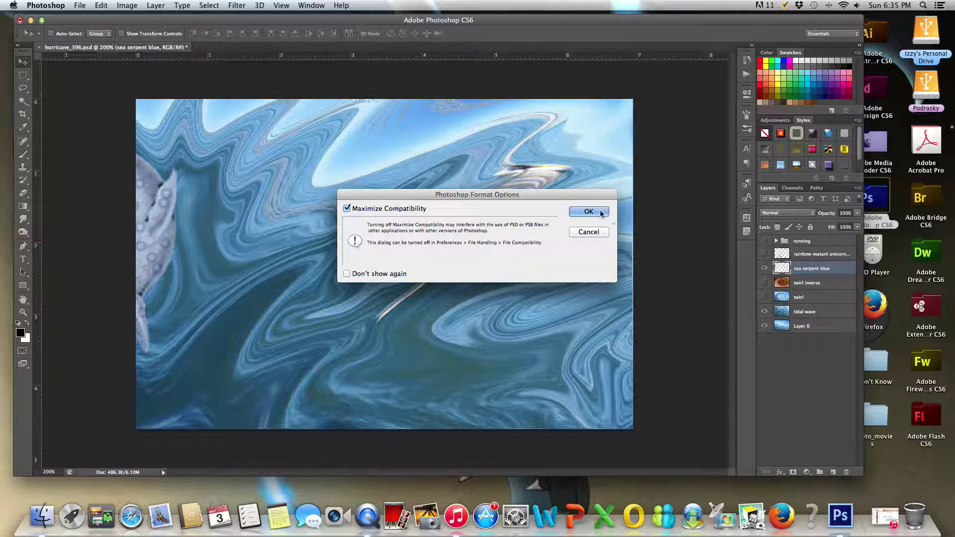
pyautogui.click(596, 213)
pyautogui.press('Right')
pyautogui.press('Right')
pyautogui.press('Right')
pyautogui.press('Right')
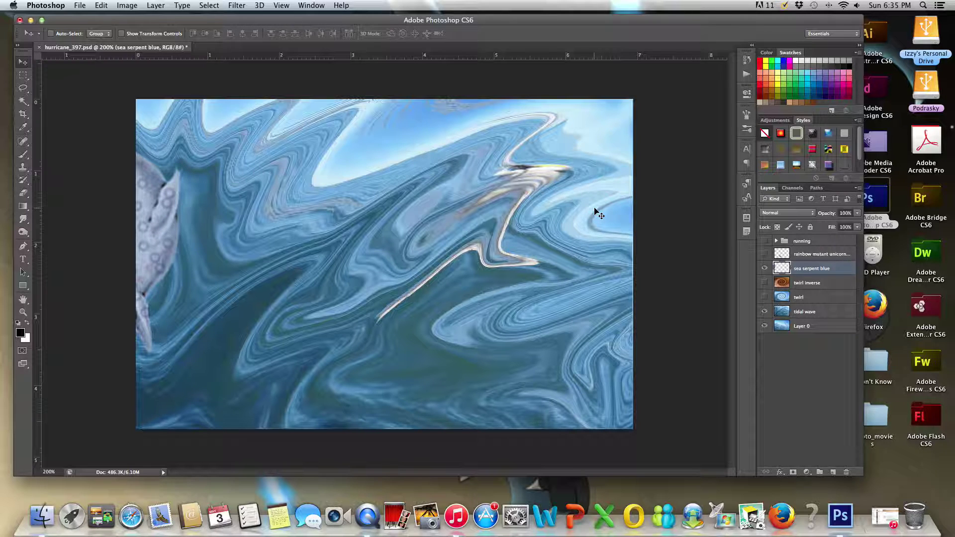
# - Swing the sea serpent about 34° further into view
pyautogui.click(127, 5)
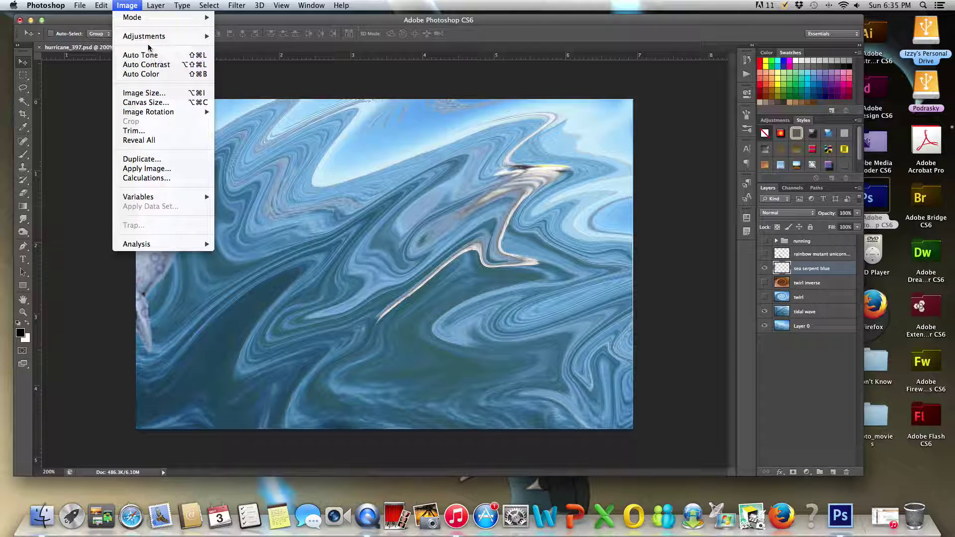
pyautogui.moveTo(119, 225)
pyautogui.click(238, 254)
pyautogui.moveTo(209, 140); pyautogui.dragTo(276, 225)
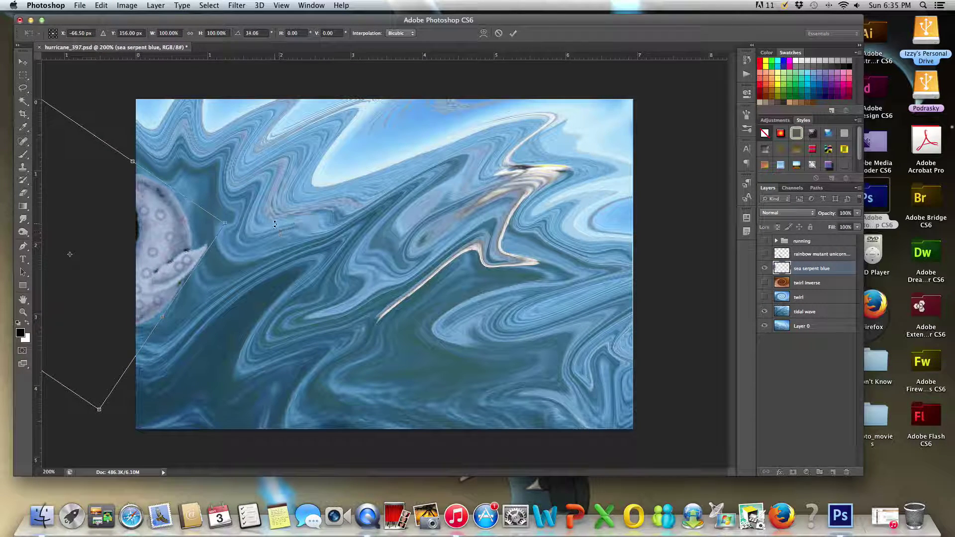
pyautogui.press('Return')
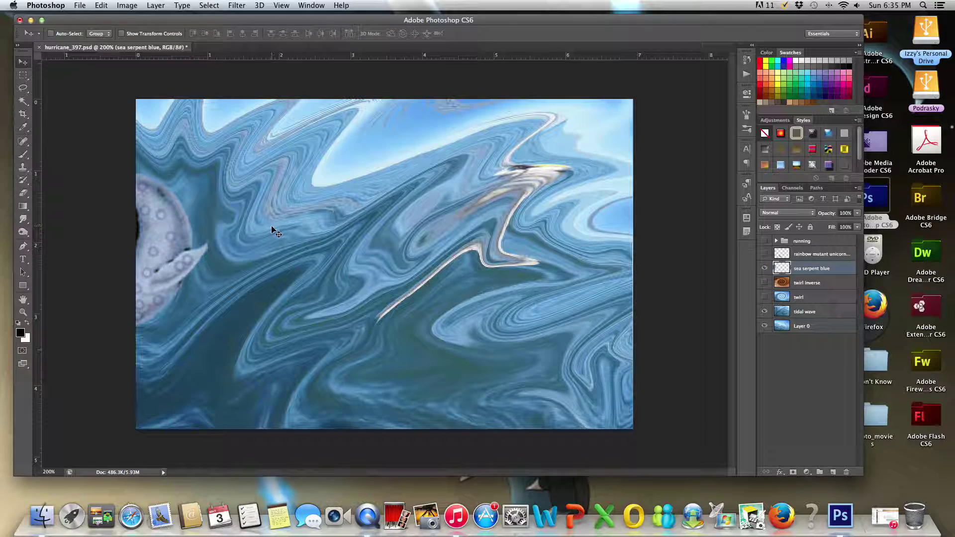
# - Save the frame as hurricane_398.psd, then nudge the serpent right
pyautogui.click(79, 5)
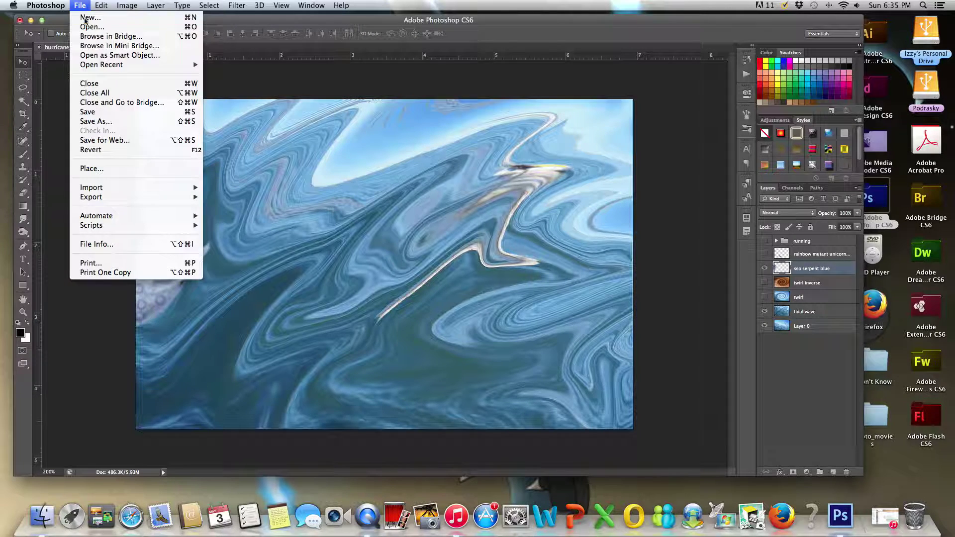
pyautogui.click(100, 120)
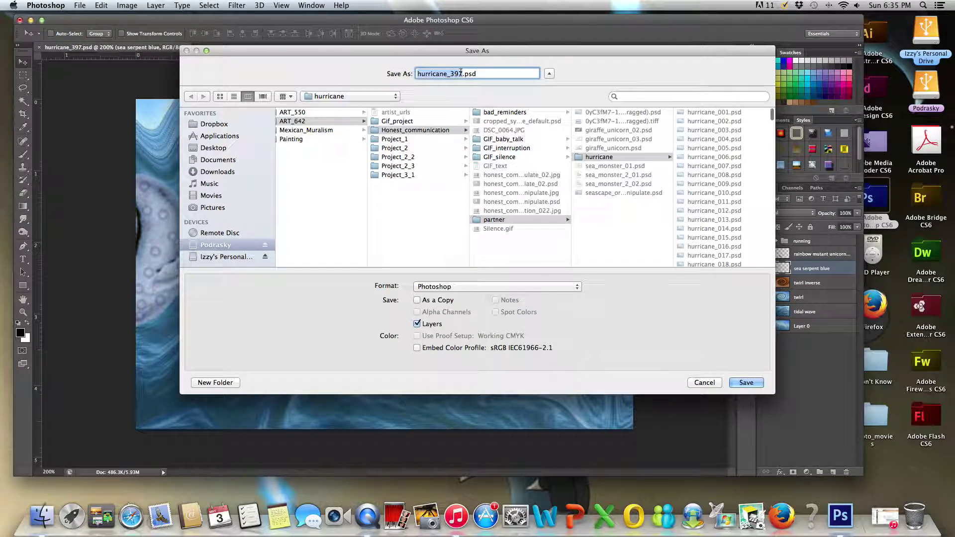
pyautogui.press('BackSpace')
pyautogui.write('8')
pyautogui.click(746, 382)
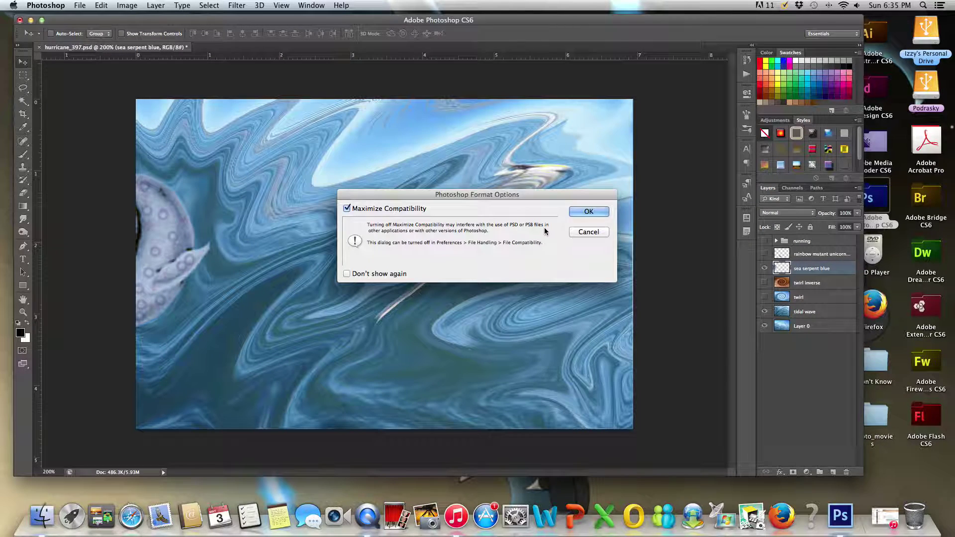
pyautogui.click(587, 212)
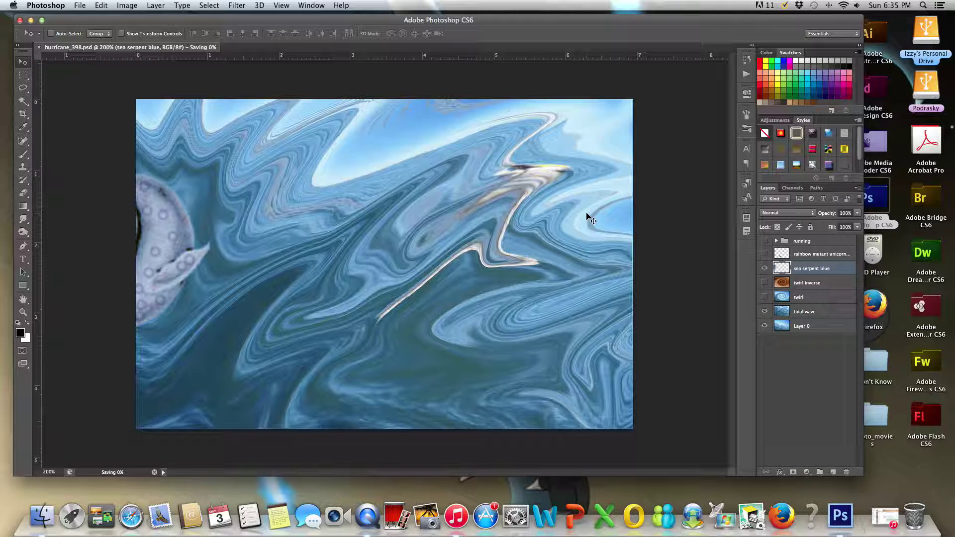
pyautogui.press('Right')
pyautogui.press('Right')
pyautogui.press('Right')
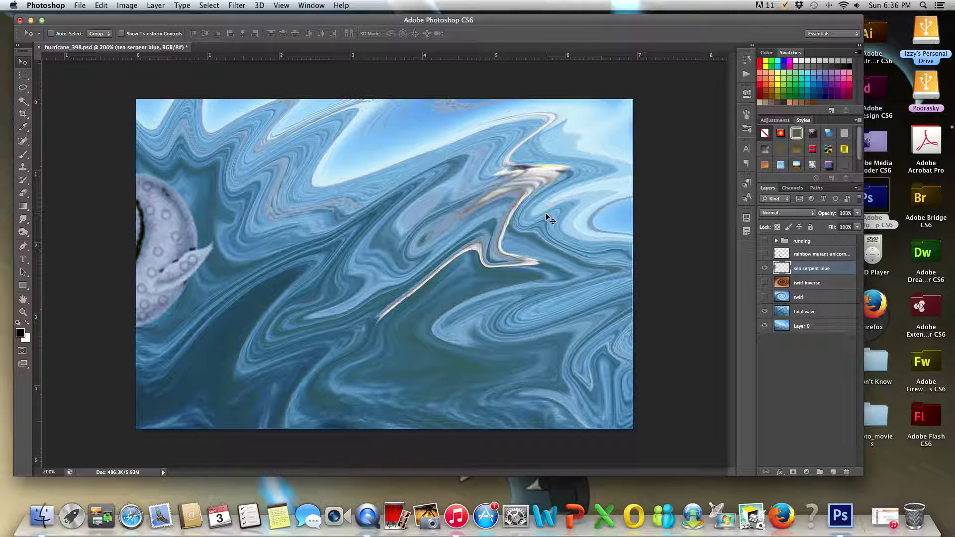
# - Swing the sea serpent further clockwise to reveal more of its body
pyautogui.click(127, 5)
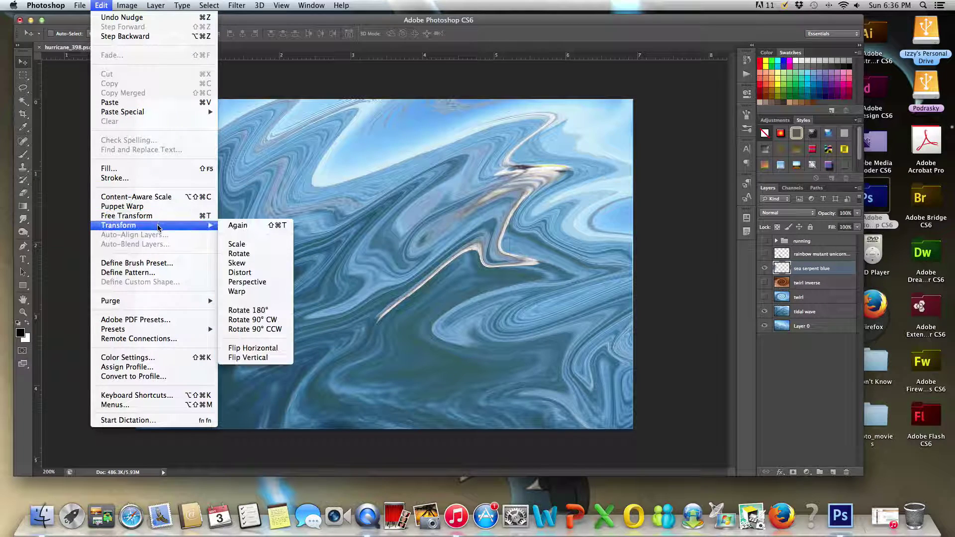
pyautogui.moveTo(119, 225)
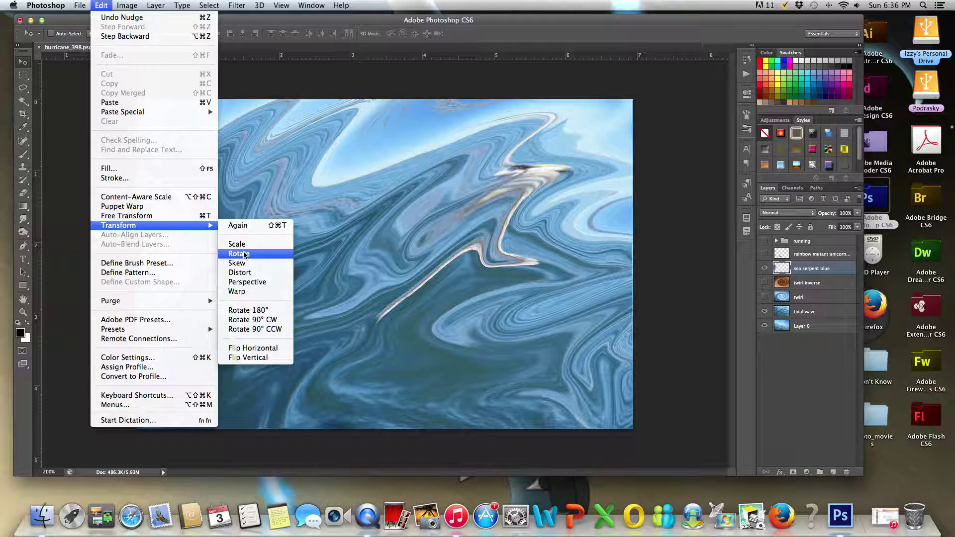
pyautogui.click(245, 255)
pyautogui.moveTo(222, 147); pyautogui.dragTo(321, 217)
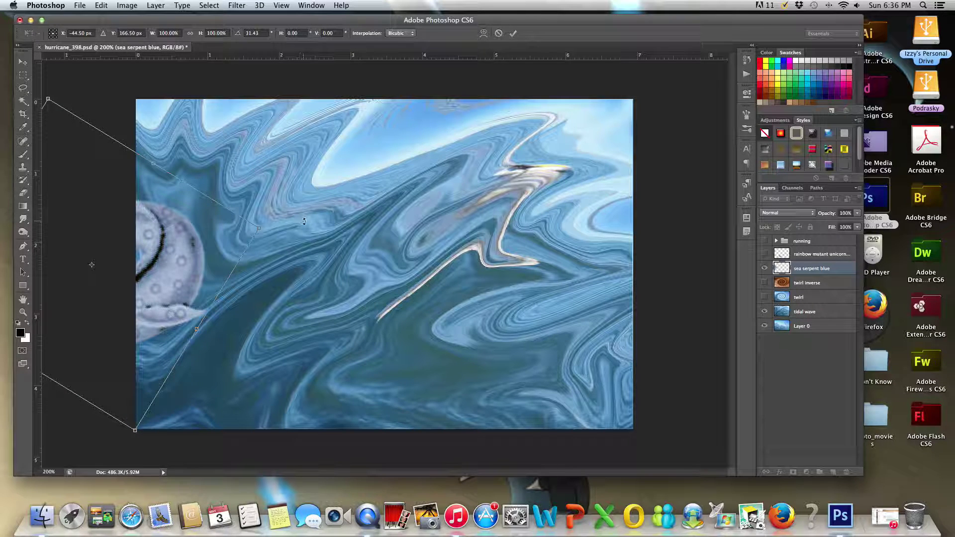
pyautogui.press('Return')
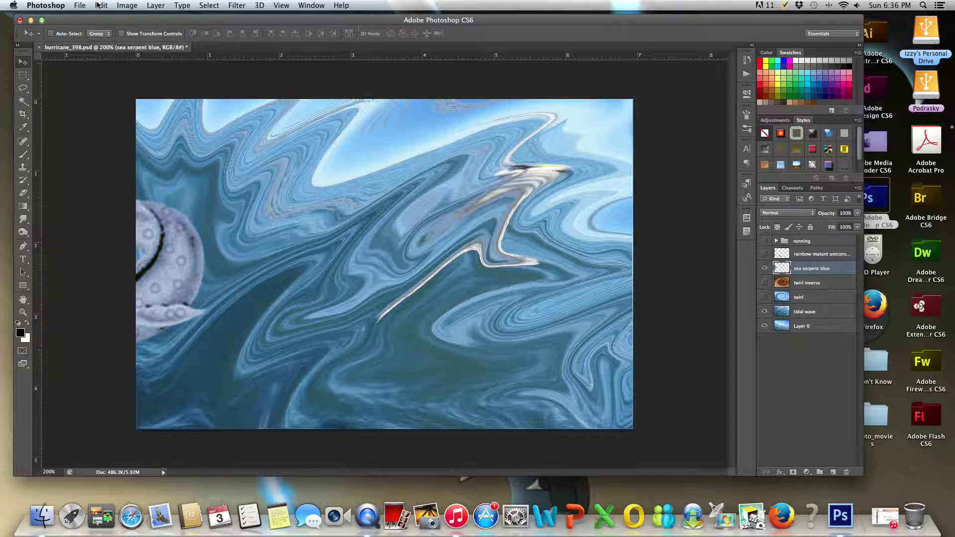
# - Save the frame as hurricane_399.psd, then nudge the serpent right
pyautogui.click(79, 5)
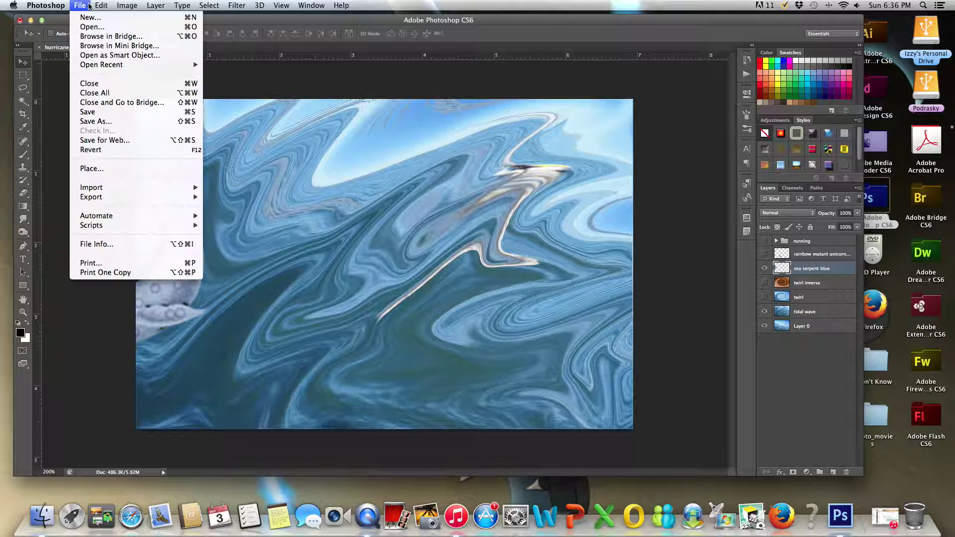
pyautogui.click(133, 123)
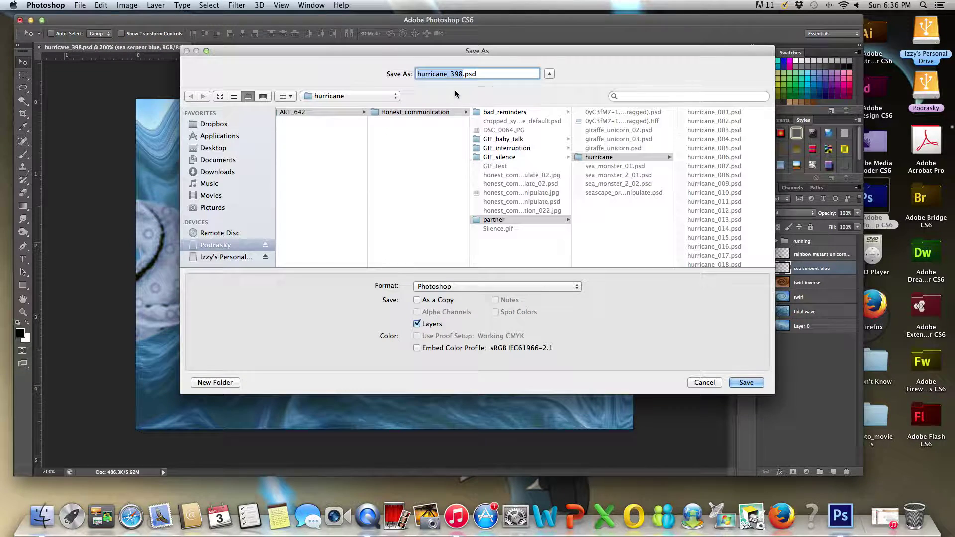
pyautogui.click(460, 74)
pyautogui.press('Delete')
pyautogui.write('9')
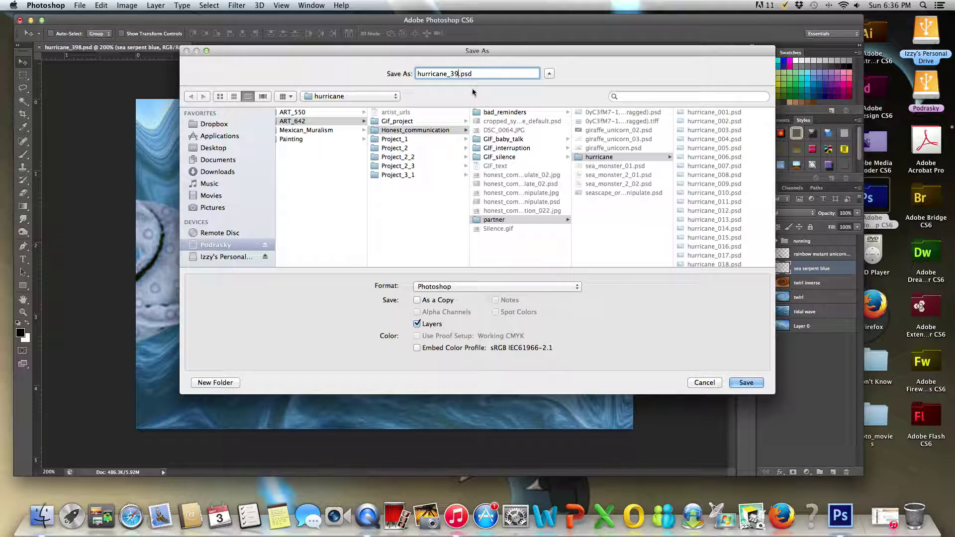
pyautogui.click(746, 383)
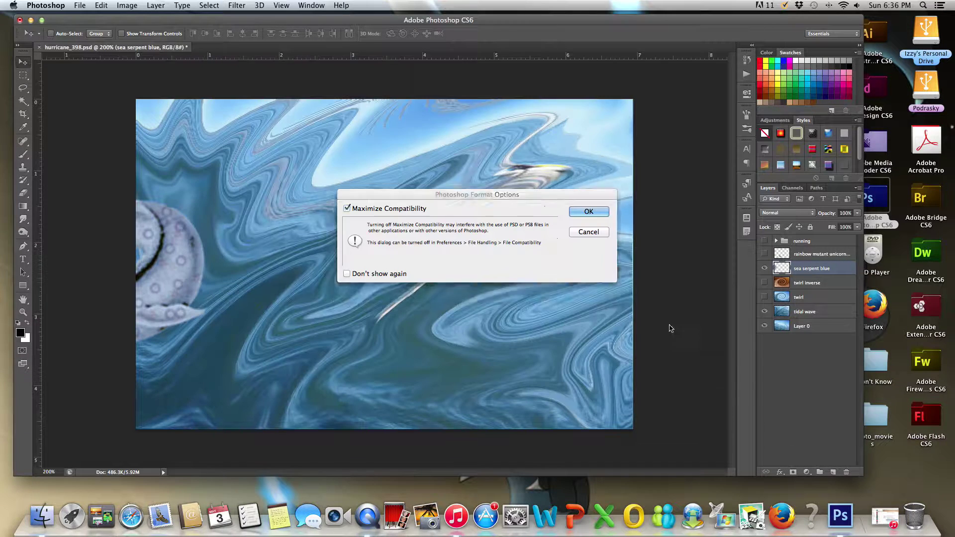
pyautogui.click(591, 211)
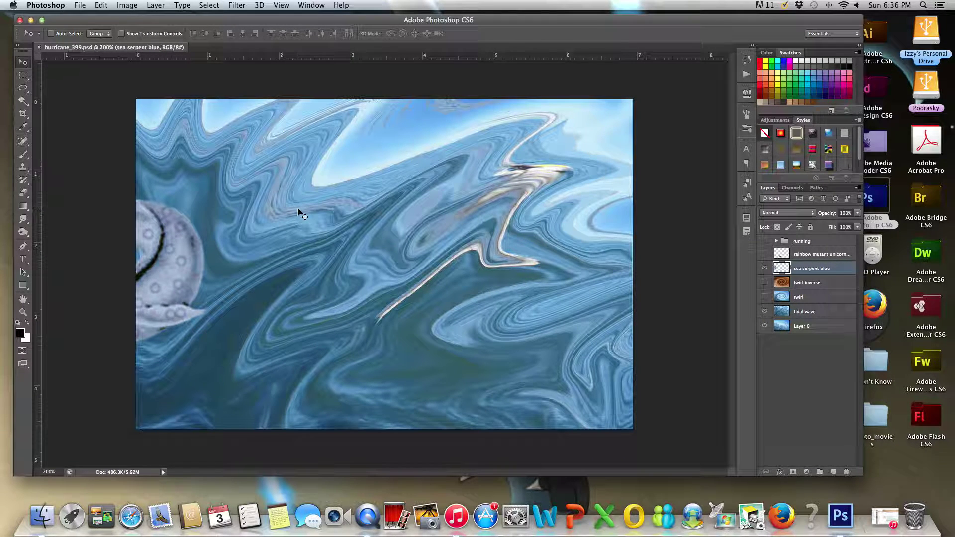
pyautogui.press('Right')
pyautogui.press('Right')
pyautogui.press('Right')
pyautogui.press('Right')
# - Rotate the sea serpent layer slightly with Free Transform and apply it
pyautogui.click(141, 5)
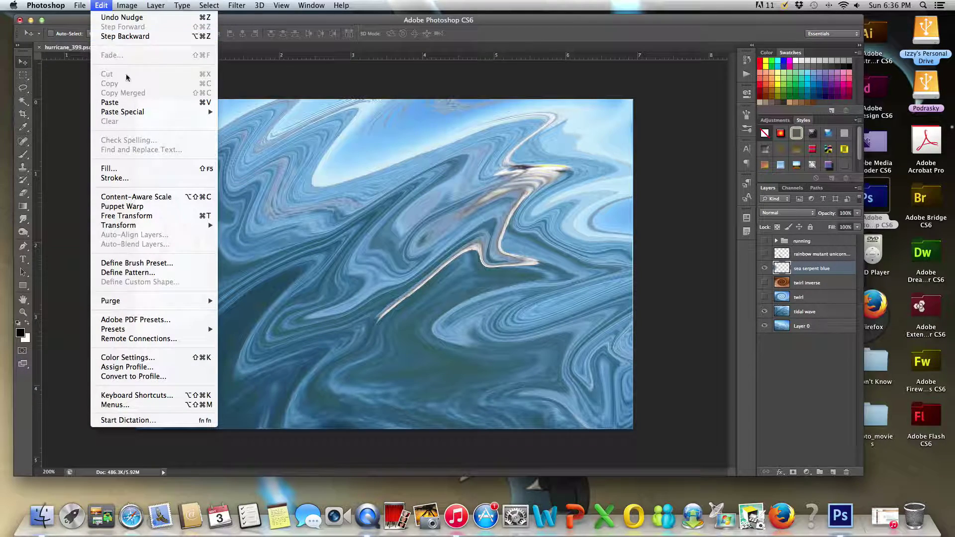
pyautogui.moveTo(119, 225)
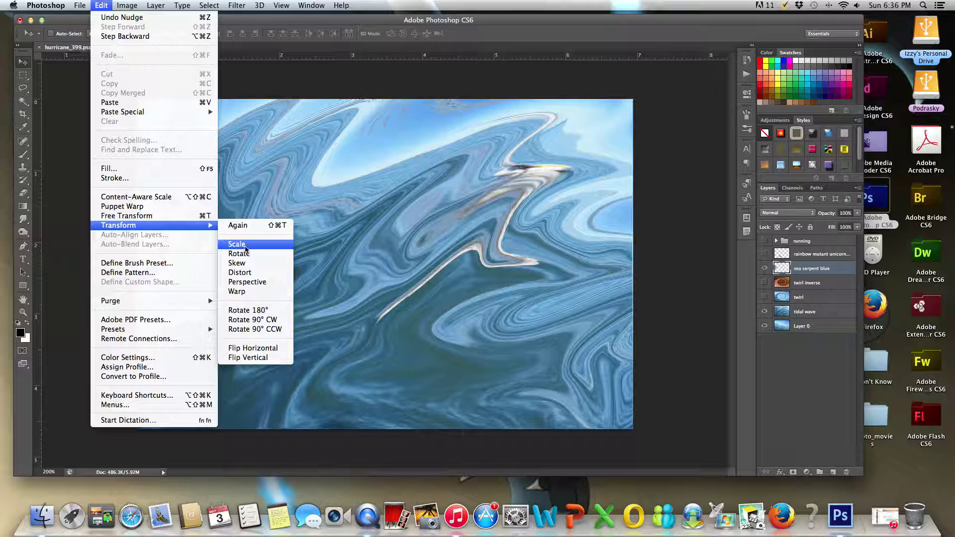
pyautogui.click(245, 245)
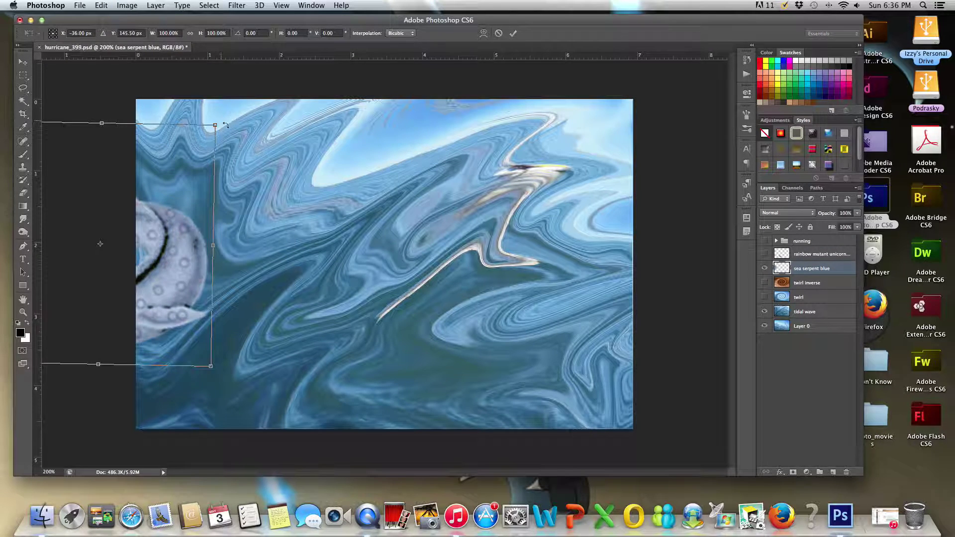
pyautogui.moveTo(223, 122); pyautogui.dragTo(294, 188)
pyautogui.press('Return')
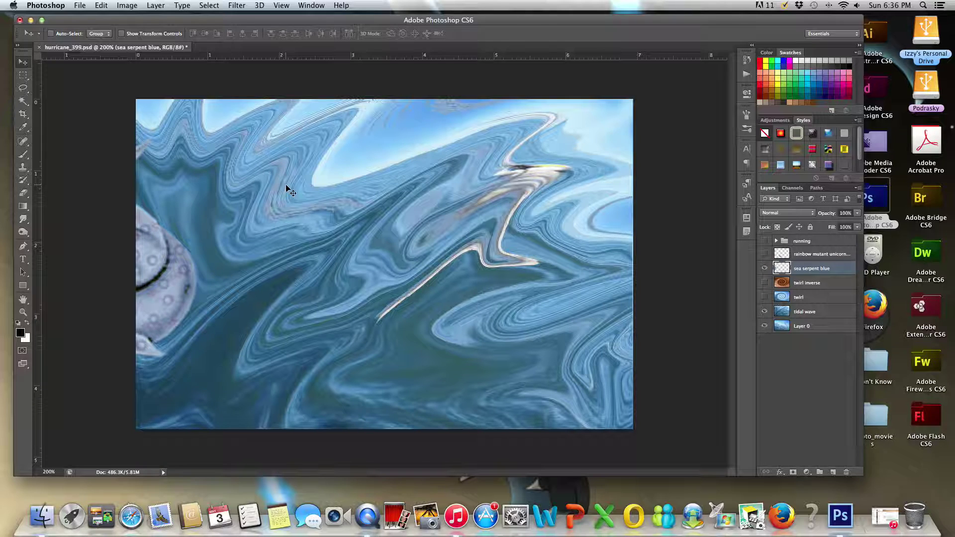
# - Save the frame as hurricane_400.psd with maximum compatibility, then nudge the serpent right
pyautogui.click(81, 5)
pyautogui.click(128, 122)
pyautogui.click(453, 74)
pyautogui.moveTo(453, 74); pyautogui.dragTo(463, 74)
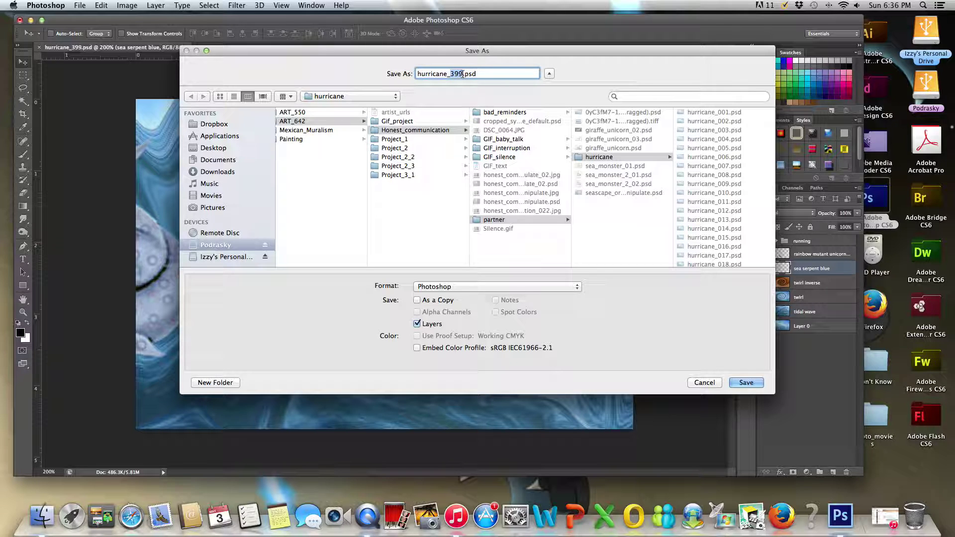
pyautogui.write('400')
pyautogui.click(752, 382)
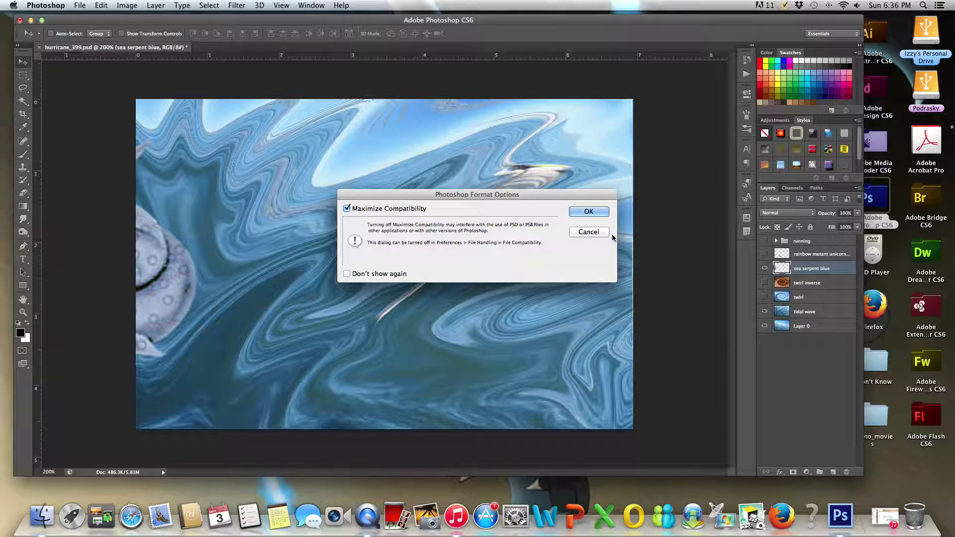
pyautogui.click(601, 214)
pyautogui.press('Right')
pyautogui.press('Right')
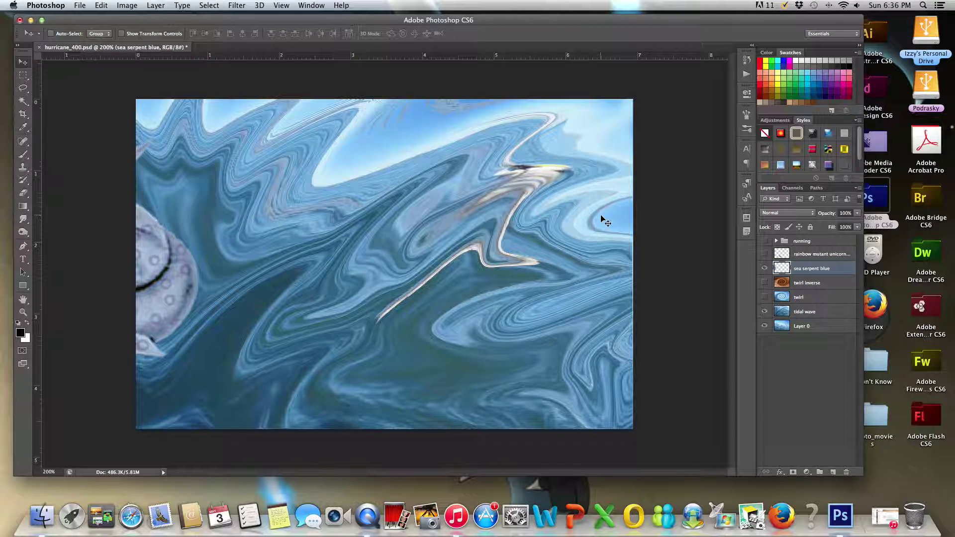
# - Nudge the serpent down and left, then save it as hurricane_401.psd
pyautogui.press('Down')
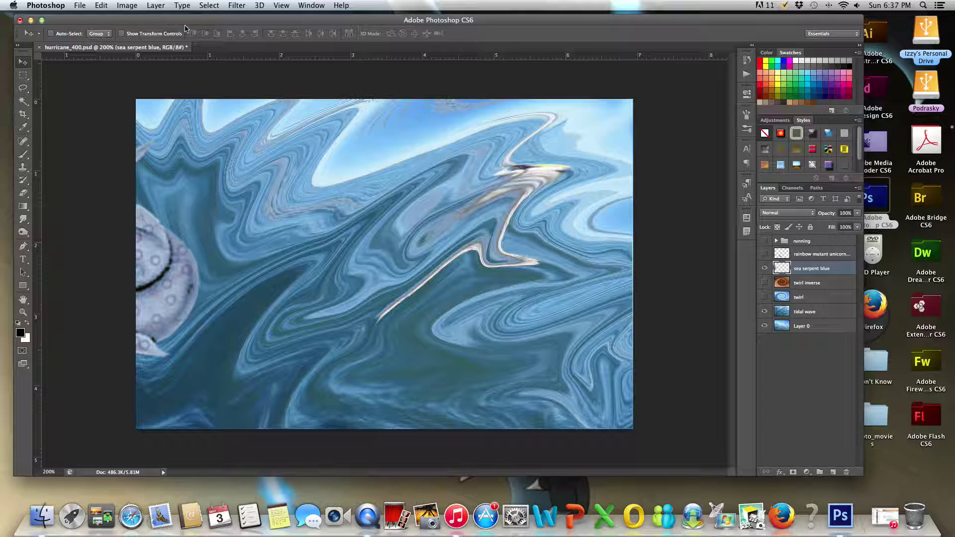
pyautogui.hotkey('shift', 'Left')
pyautogui.hotkey('shift', 'Left')
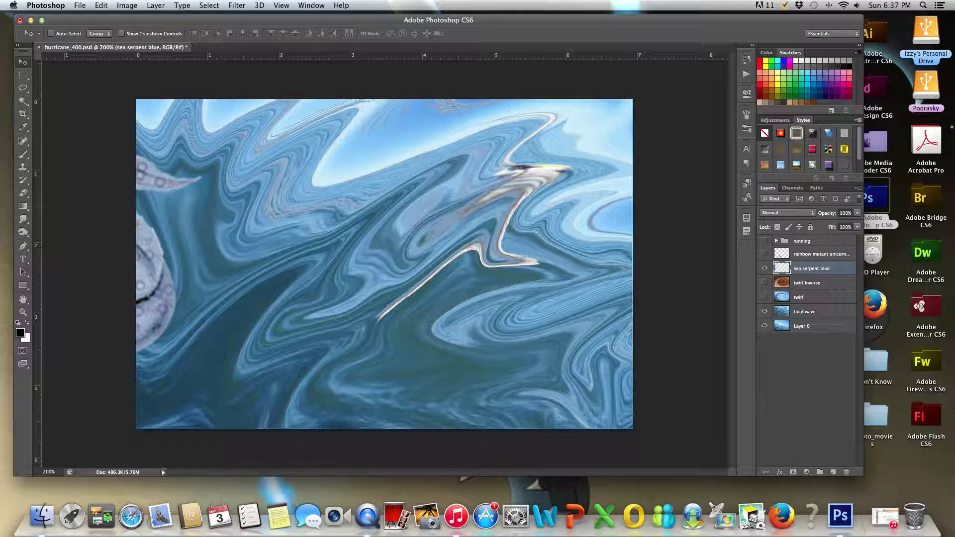
pyautogui.click(81, 6)
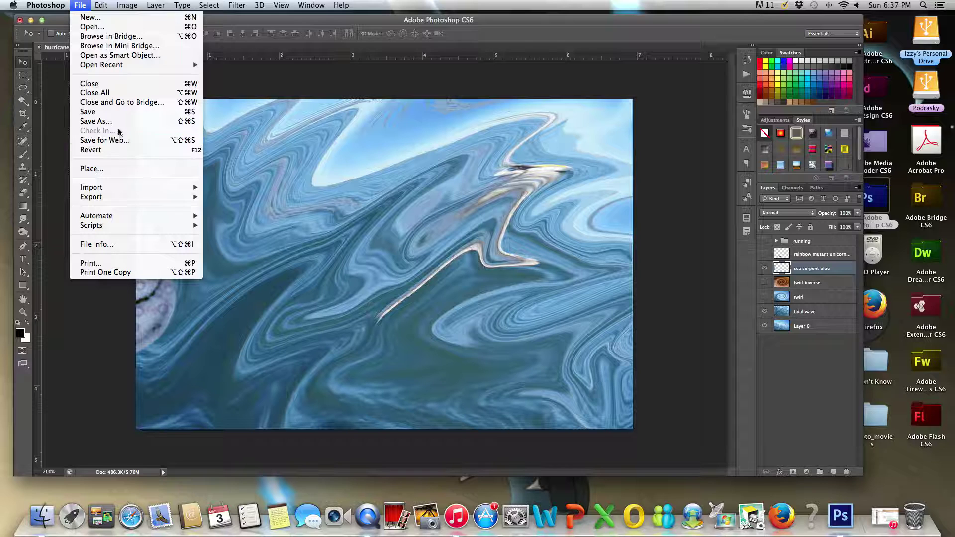
pyautogui.click(128, 121)
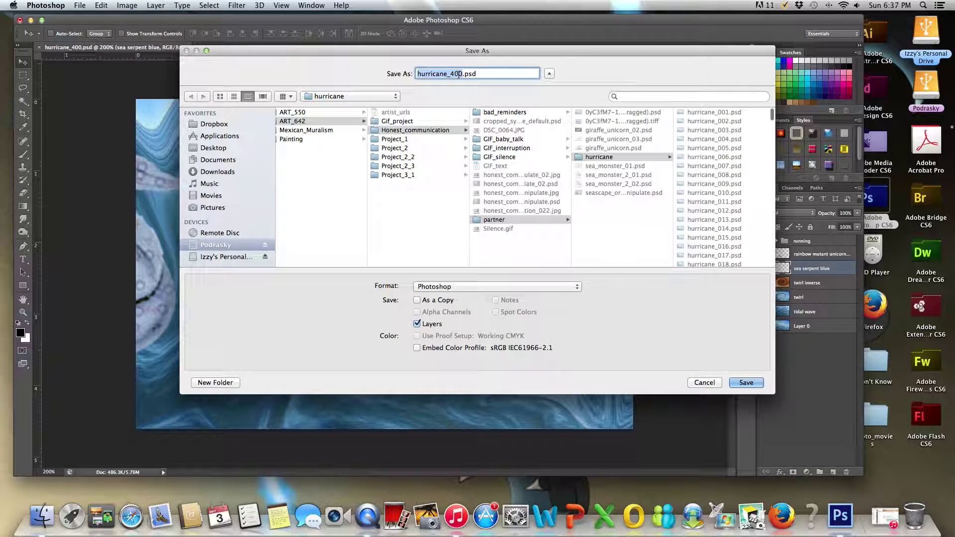
pyautogui.press('BackSpace')
pyautogui.write('1')
pyautogui.click(747, 383)
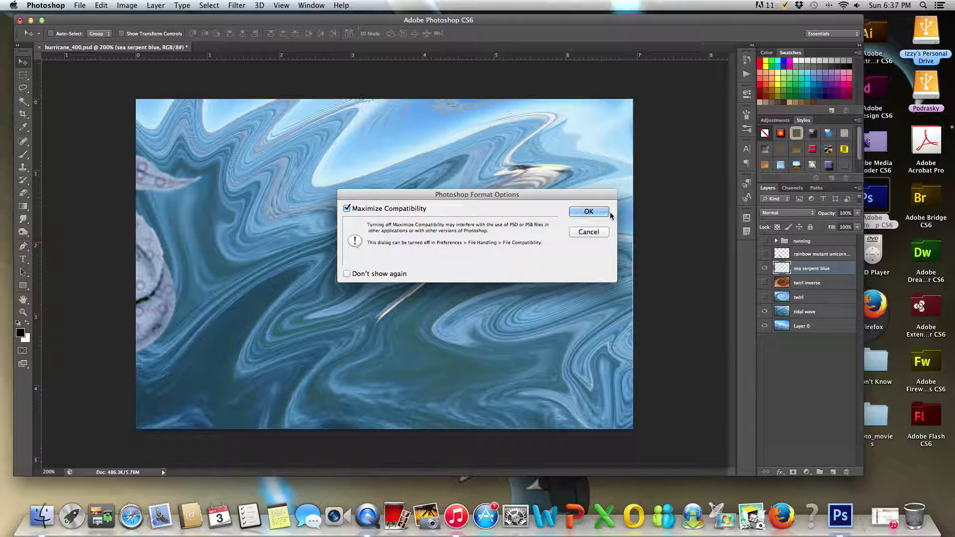
pyautogui.click(608, 214)
# - Shift the tentacle into a diagonal pose, save as hurricane_402.psd, then nudge it right
pyautogui.press('Right')
pyautogui.press('Right')
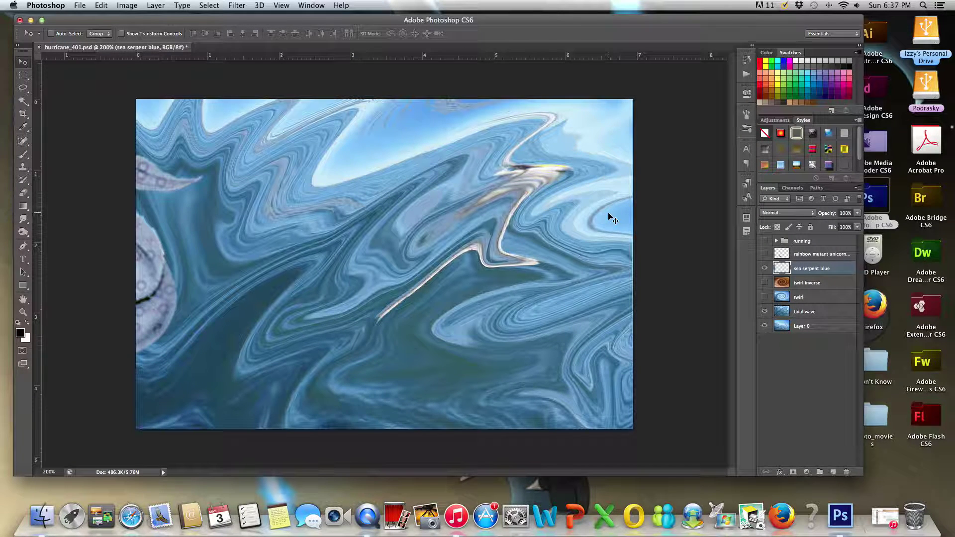
pyautogui.press('Right')
pyautogui.press('Right')
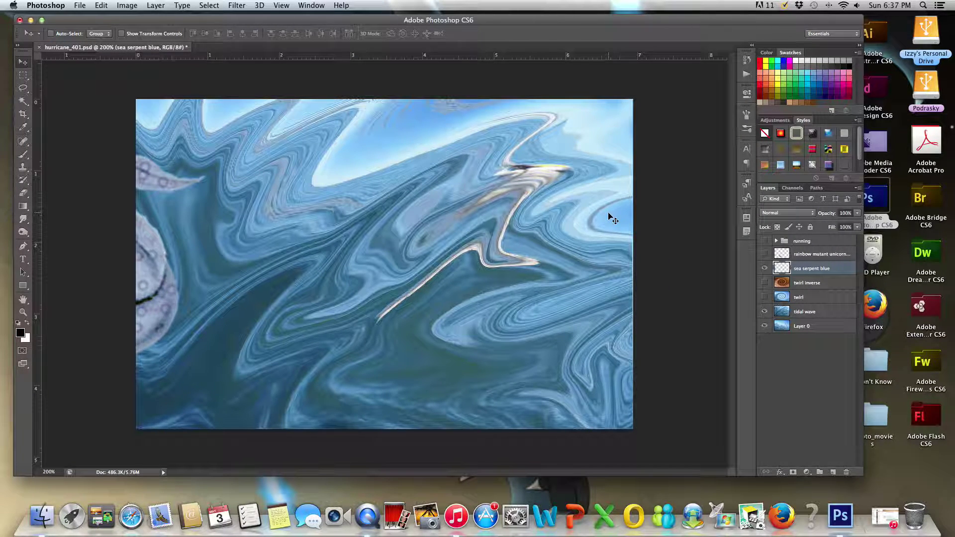
pyautogui.press('Left')
pyautogui.press('Left')
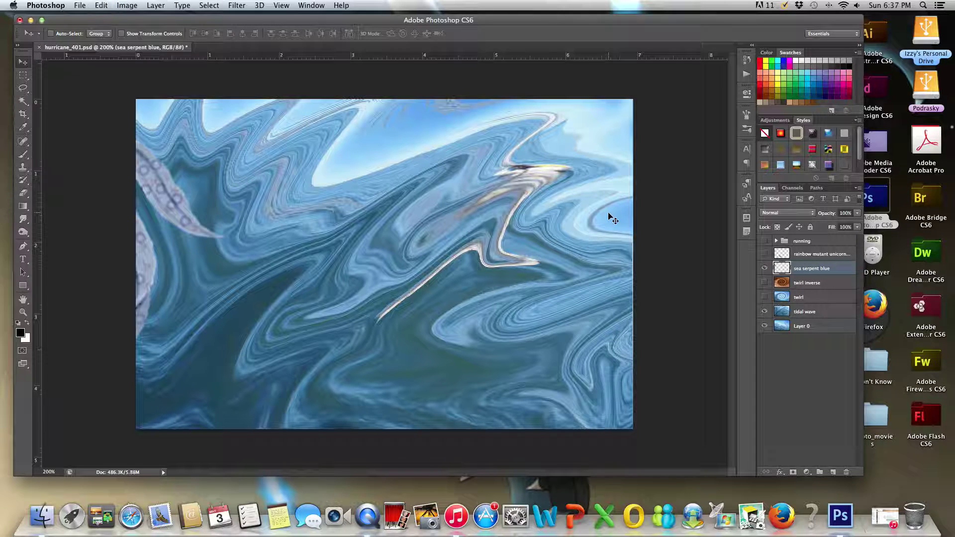
pyautogui.press('super+shift+s')
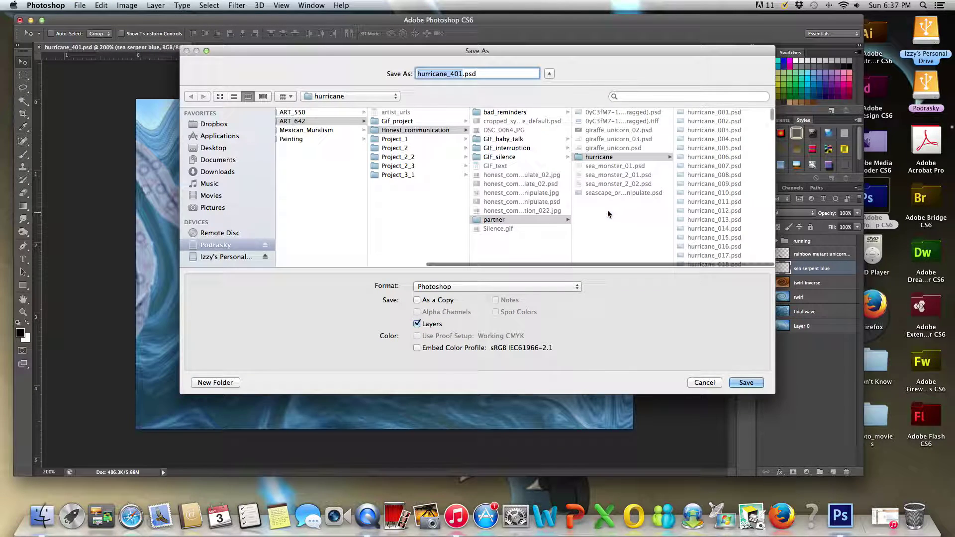
pyautogui.click(460, 73)
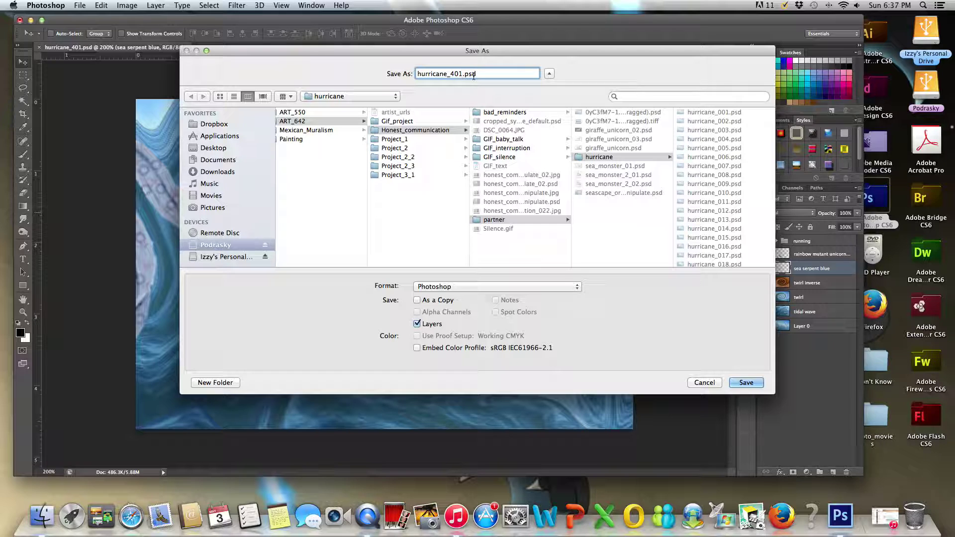
pyautogui.press('BackSpace')
pyautogui.write('2')
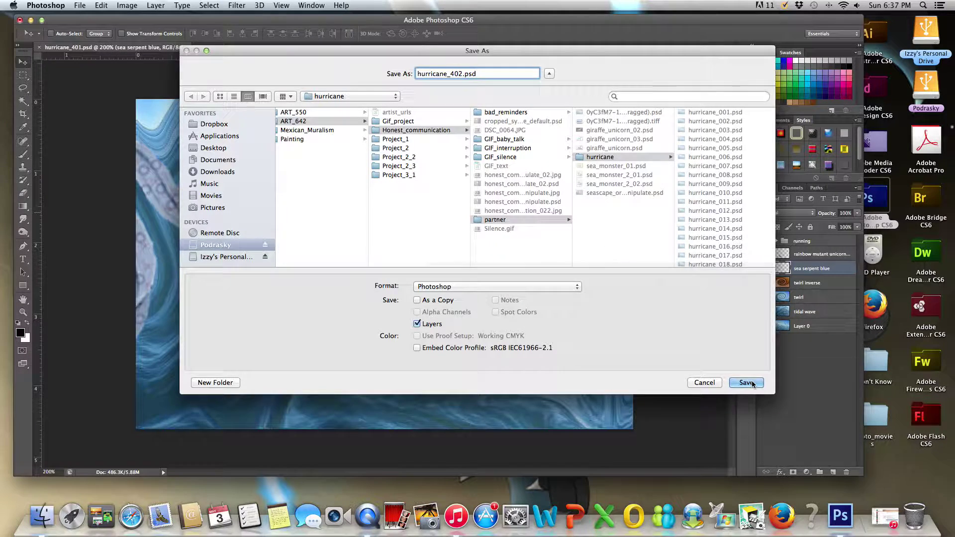
pyautogui.click(747, 383)
pyautogui.click(589, 214)
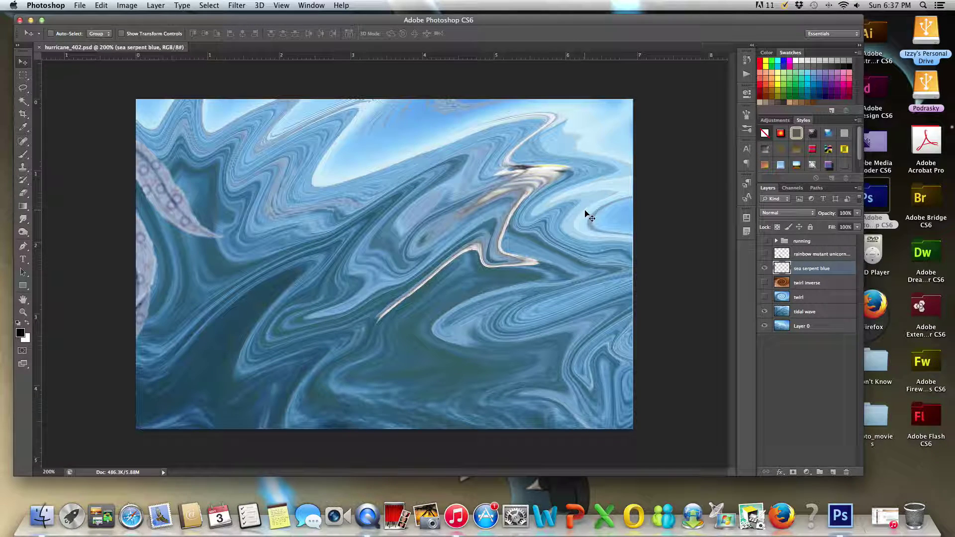
pyautogui.press('Right')
pyautogui.press('Right')
pyautogui.press('Right')
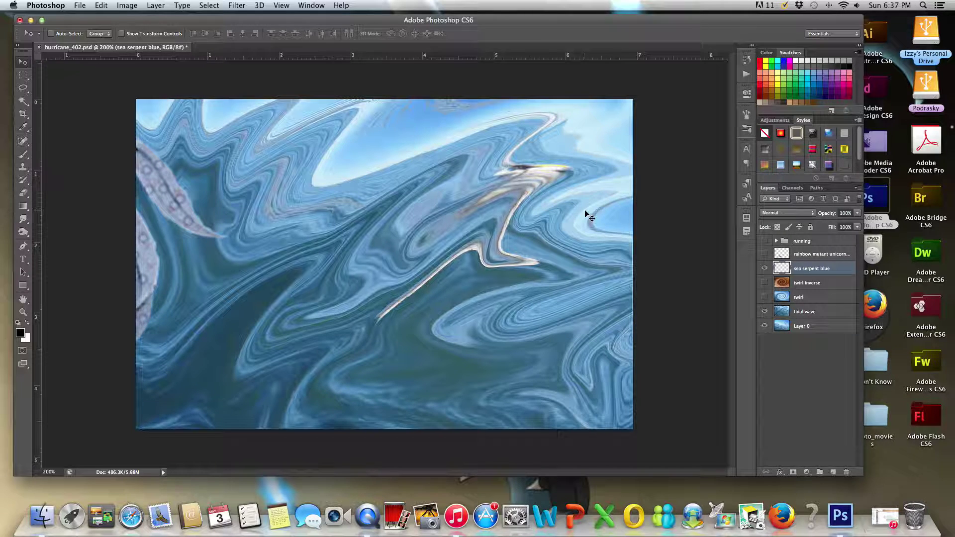
# - Rotate the tentacle about 29.45° clockwise with Free Transform
pyautogui.hotkey('ctrl', 't')
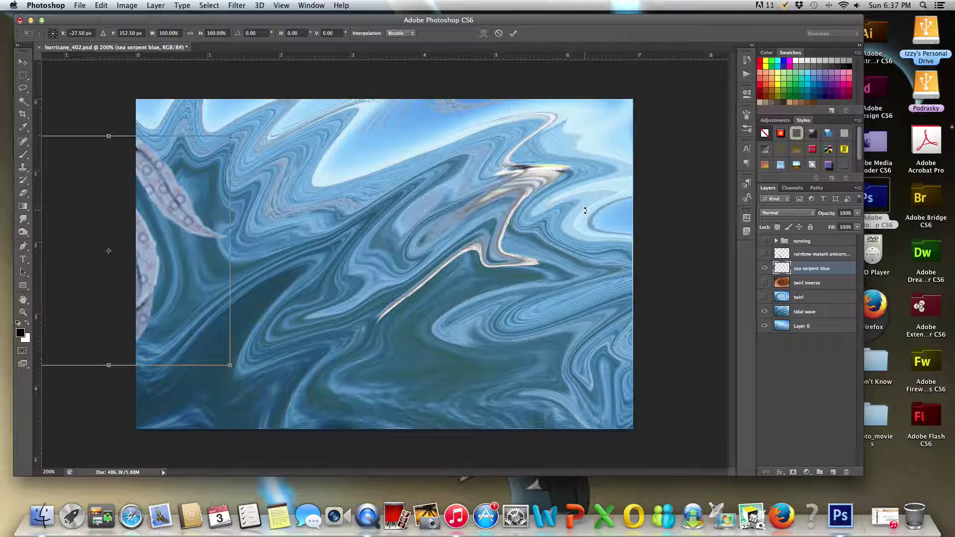
pyautogui.moveTo(585, 210); pyautogui.dragTo(585, 211)
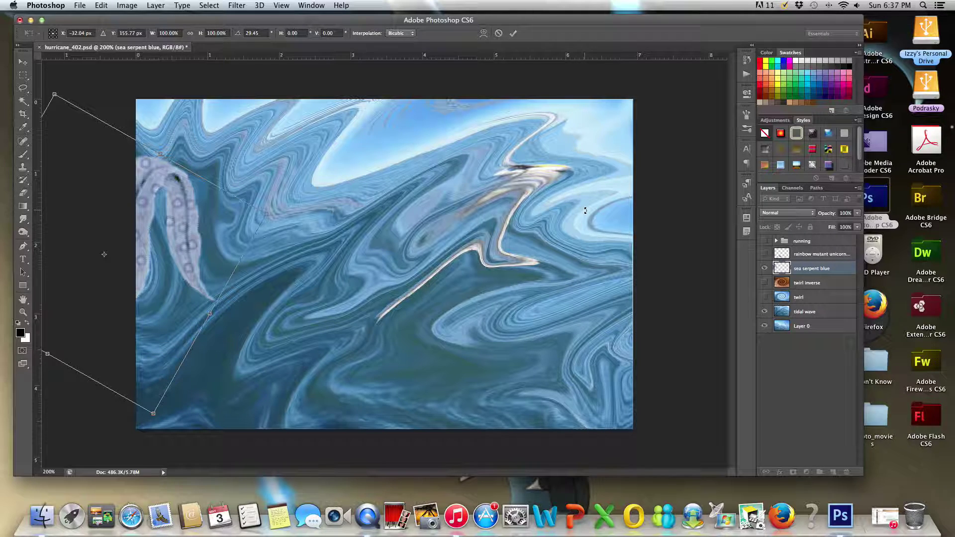
pyautogui.press('Return')
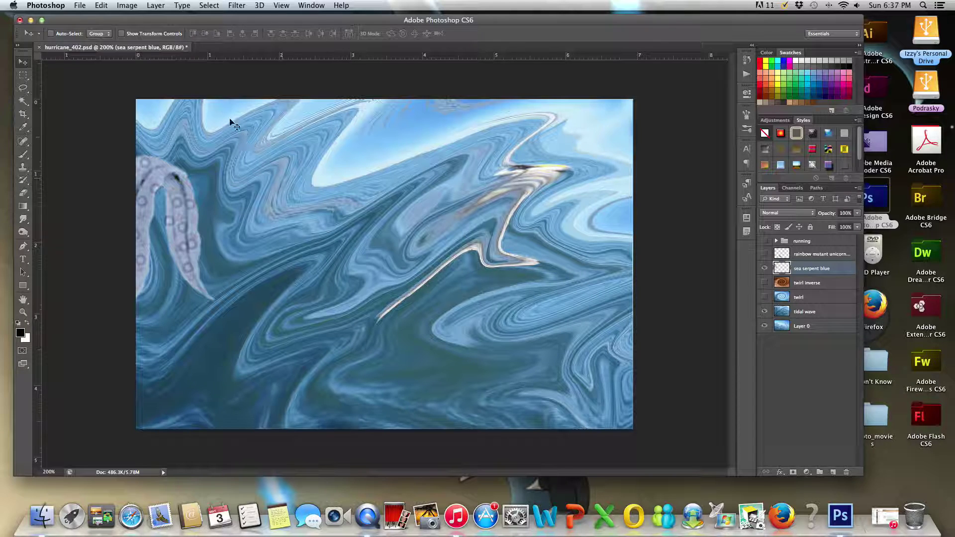
# - Save the frame as hurricane_403.psd with maximum compatibility, then reshape the tentacle
pyautogui.click(80, 4)
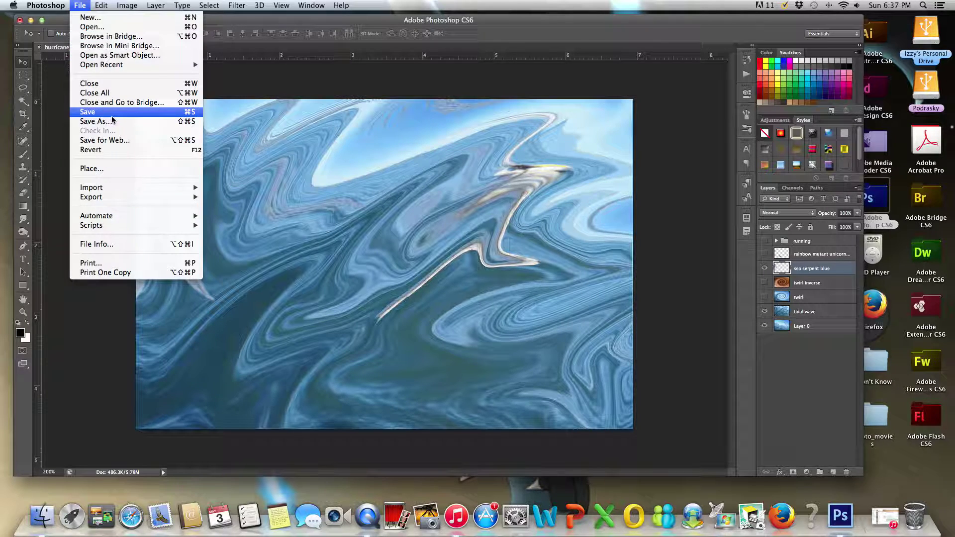
pyautogui.click(95, 121)
pyautogui.click(459, 74)
pyautogui.press('Delete')
pyautogui.write('3')
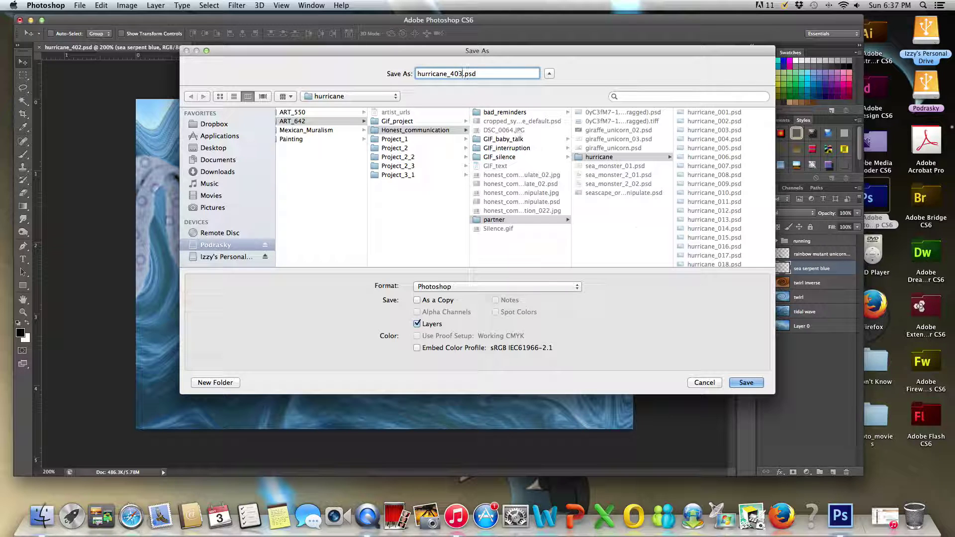
pyautogui.click(736, 380)
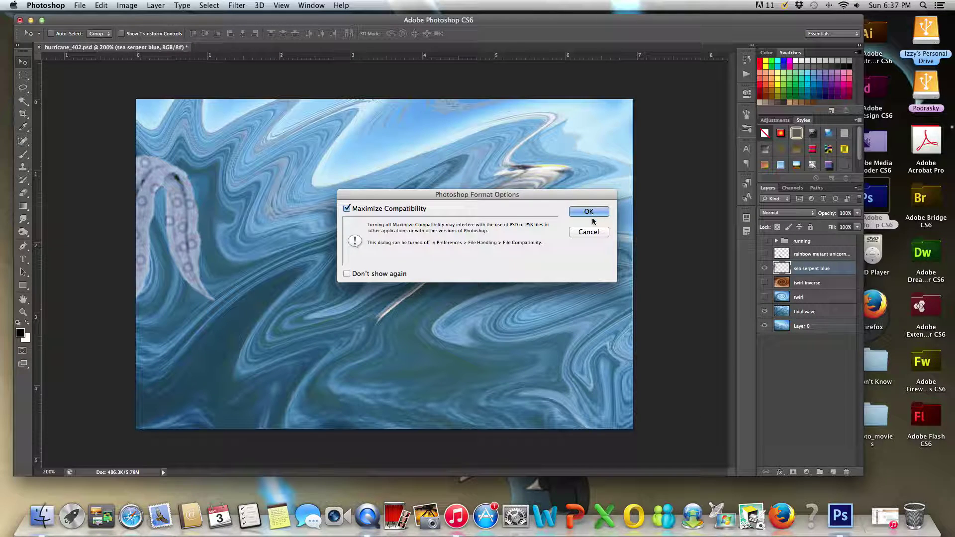
pyautogui.click(594, 212)
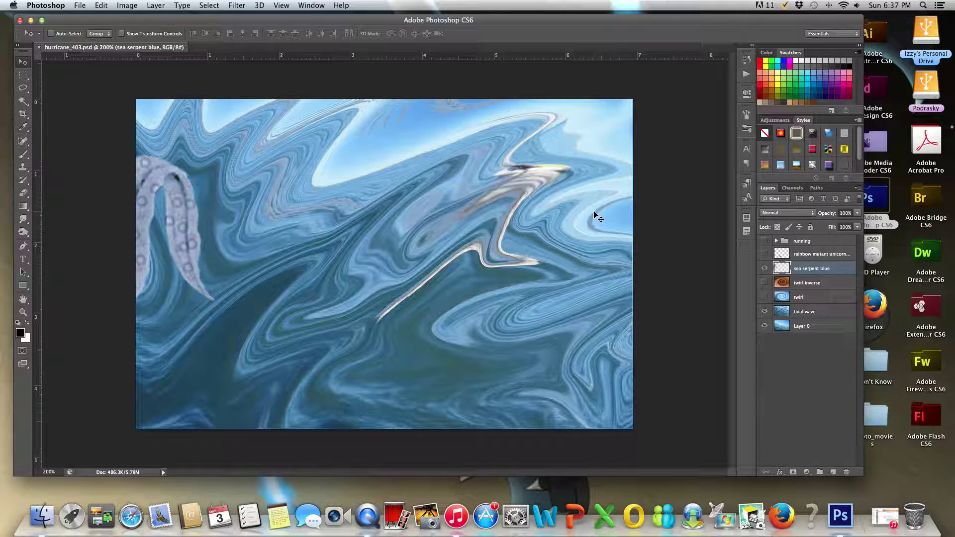
pyautogui.press('super+f')
pyautogui.press('super+f')
pyautogui.press('super+f')
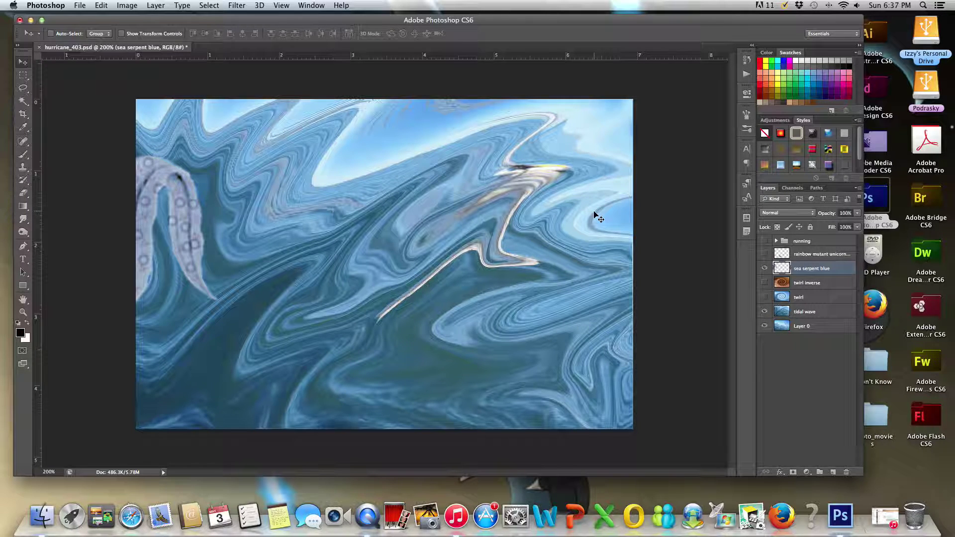
pyautogui.press('super+f')
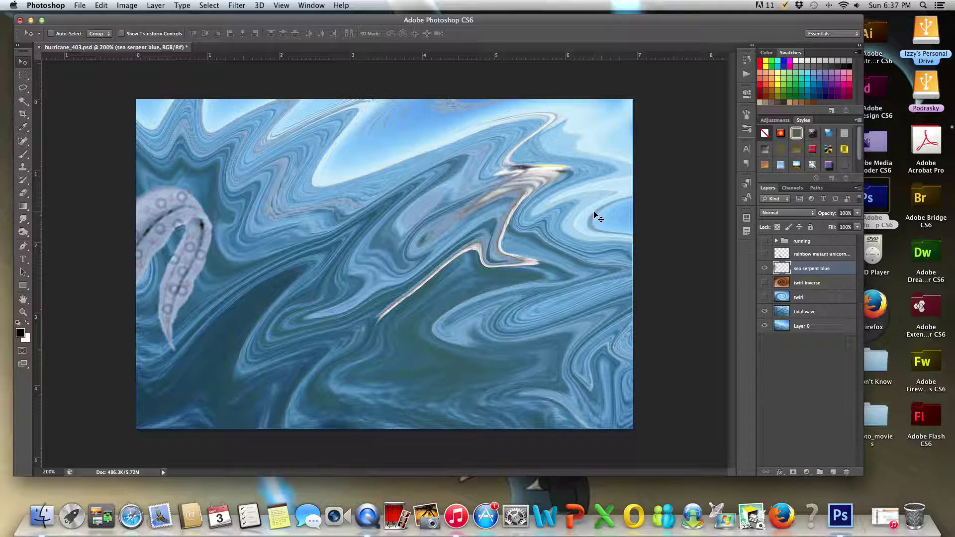
# - Save the current frame as hurricane_404.psd with maximum compatibility
pyautogui.click(77, 7)
pyautogui.click(89, 121)
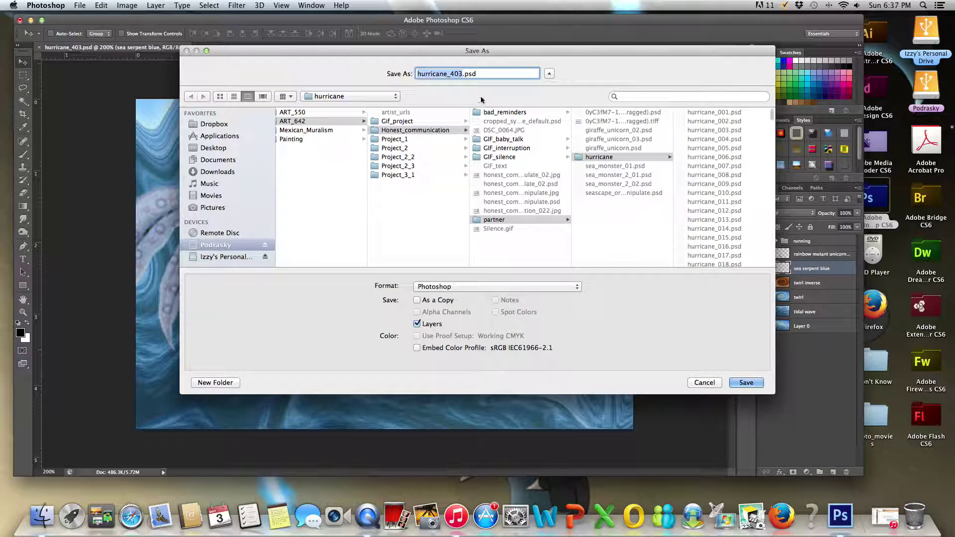
pyautogui.click(460, 74)
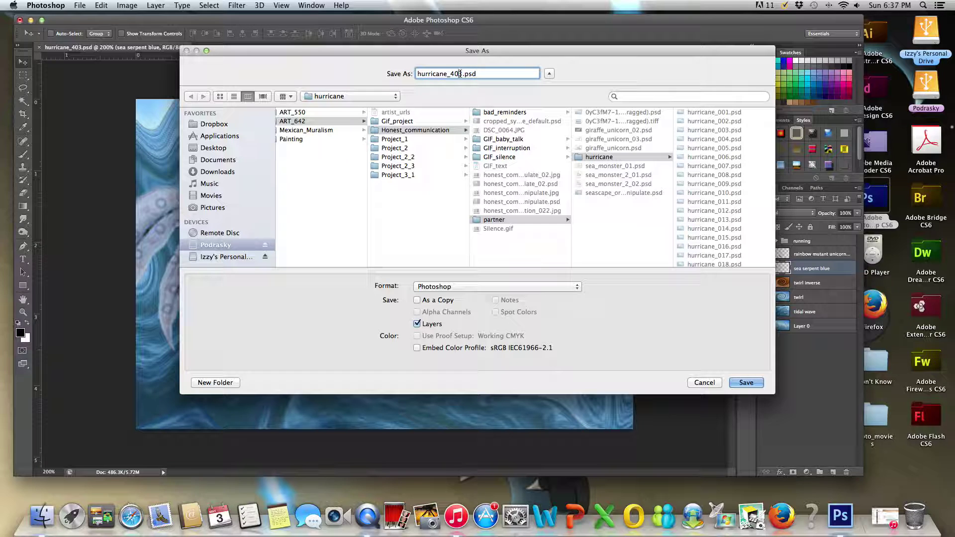
pyautogui.press('BackSpace')
pyautogui.write('4')
pyautogui.click(747, 384)
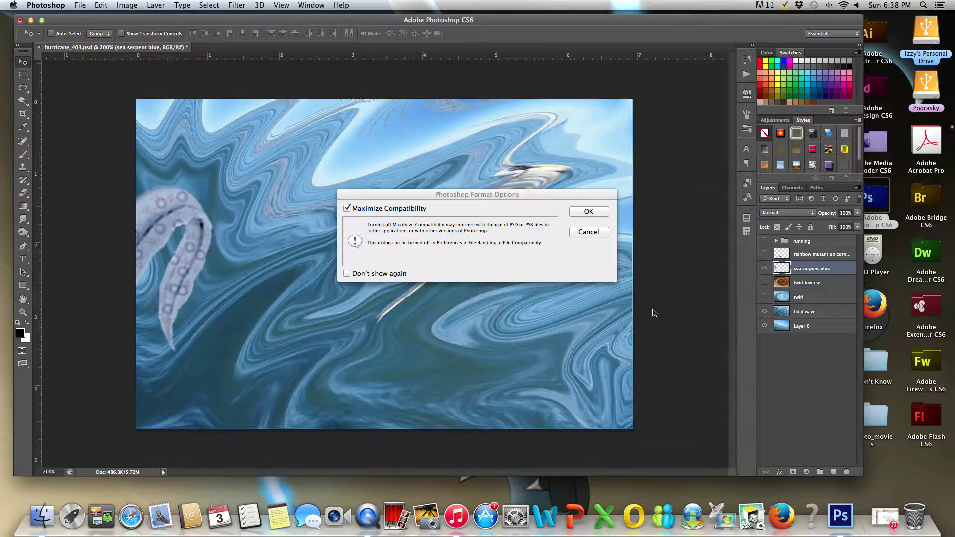
pyautogui.click(570, 213)
# - Adjust the tentacle's position and save the frame as hurricane_405.psd
pyautogui.press('Right')
pyautogui.press('Right')
pyautogui.press('Right')
pyautogui.hotkey('ctrl', 'z')
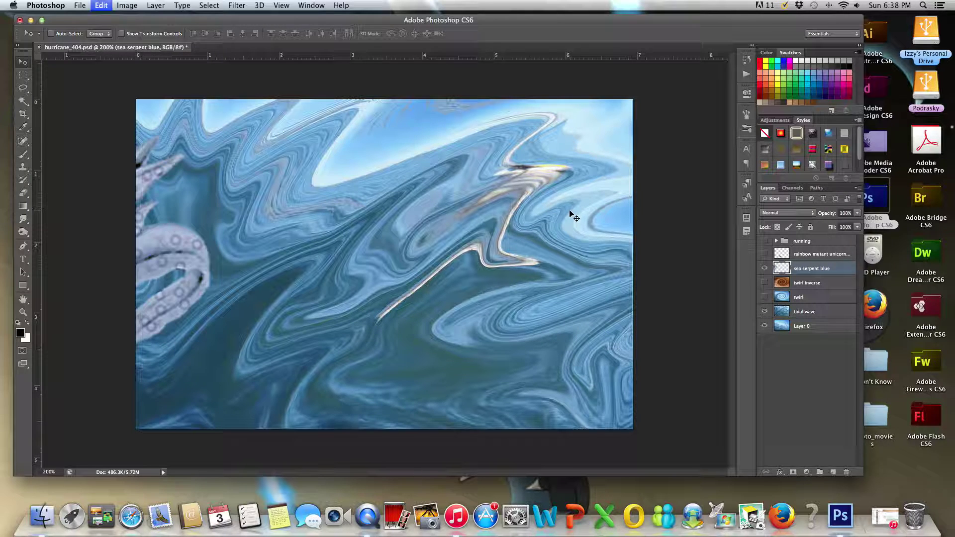
pyautogui.hotkey('ctrl', 'shift', 's')
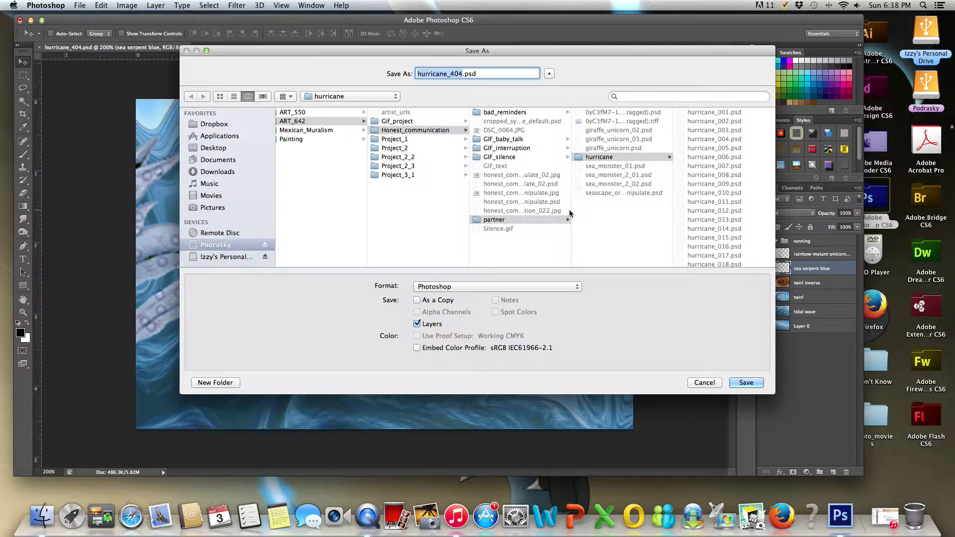
pyautogui.click(474, 73)
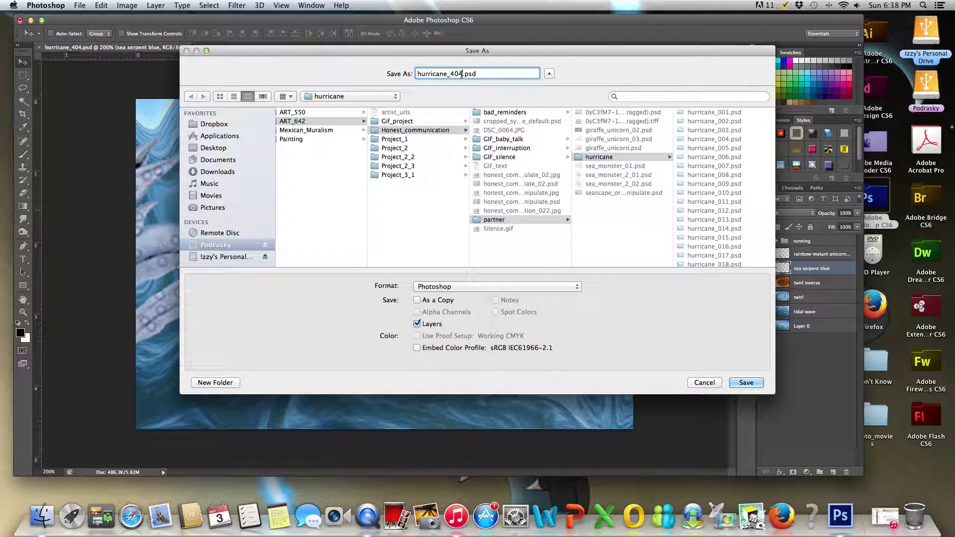
pyautogui.press('Left')
pyautogui.press('Left')
pyautogui.press('Left')
pyautogui.click(746, 383)
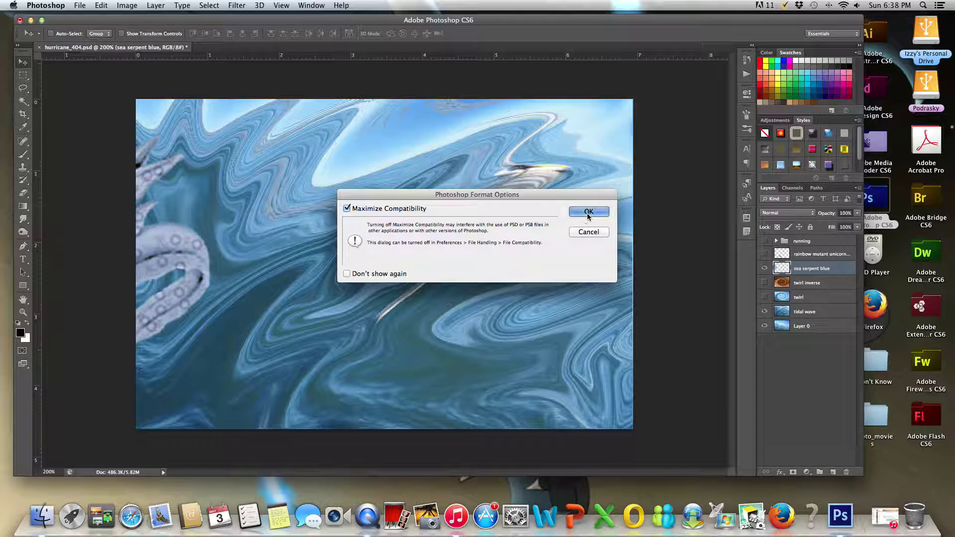
pyautogui.click(587, 213)
# - Nudge the serpent right and save the frame as hurricane_406.psd
pyautogui.press('Right')
pyautogui.press('Right')
pyautogui.press('Right')
pyautogui.press('Right')
pyautogui.press('Right')
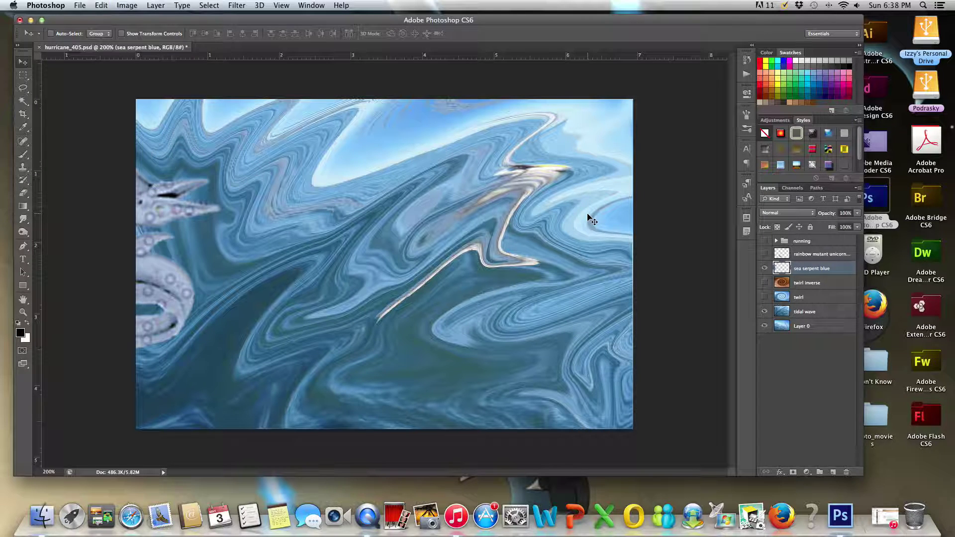
pyautogui.press('super+shift+s')
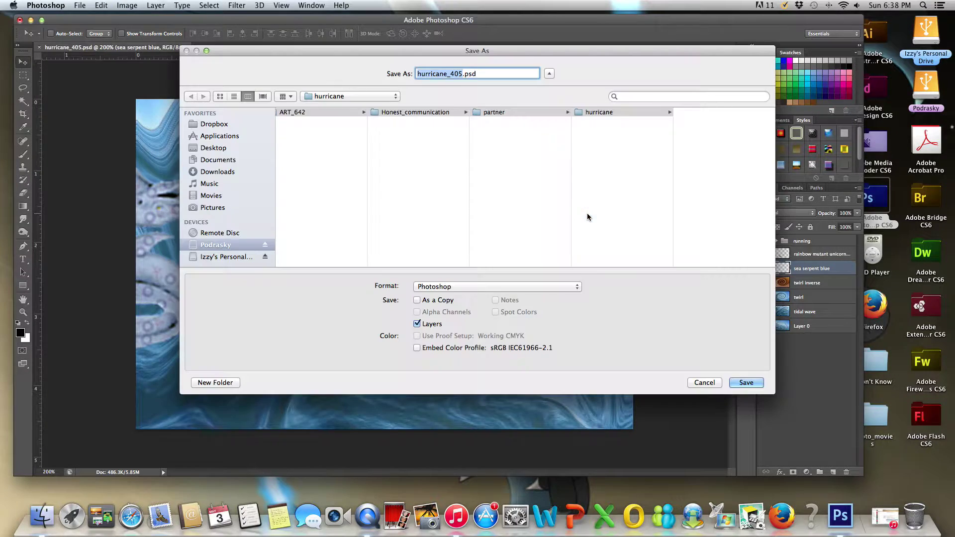
pyautogui.click(462, 76)
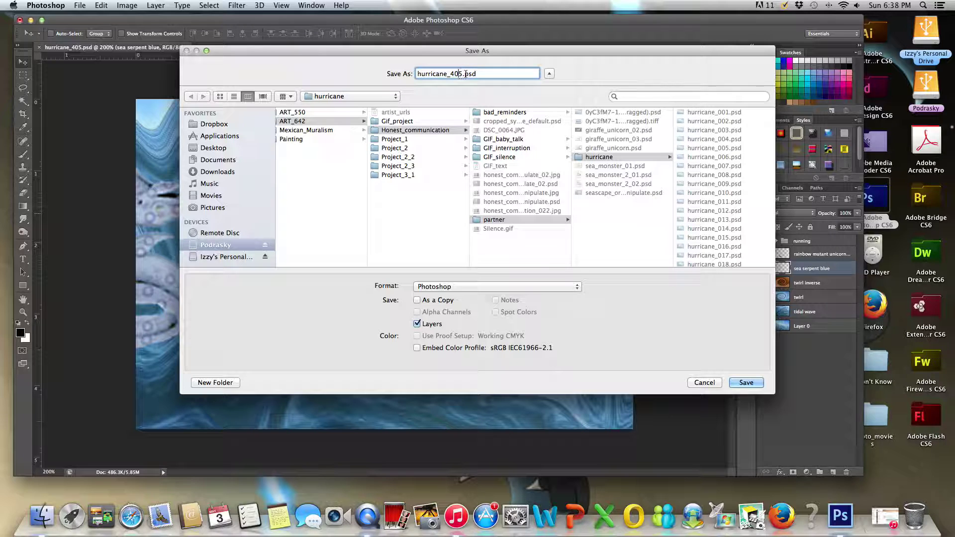
pyautogui.press('BackSpace')
pyautogui.write('6')
pyautogui.click(746, 383)
pyautogui.click(591, 214)
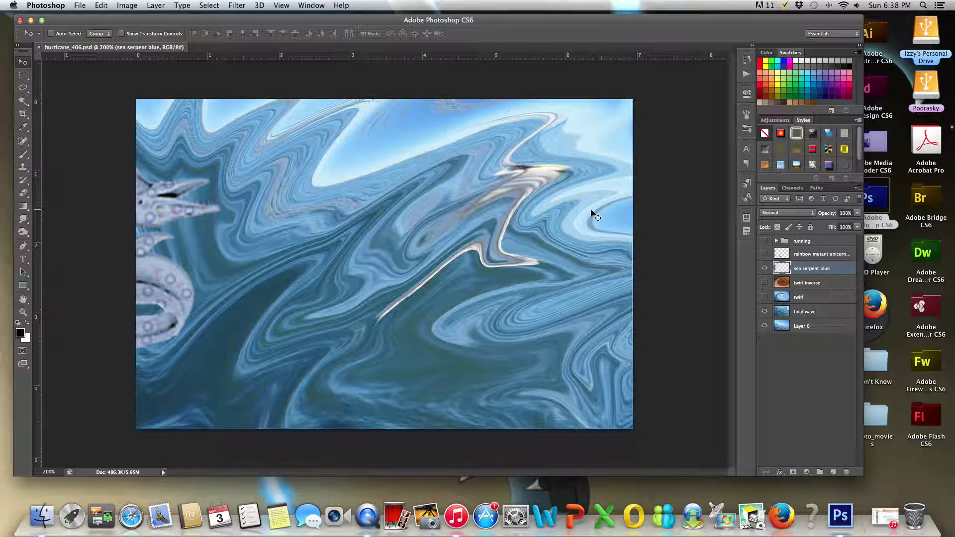
# - Nudge the serpent right and down, then save as hurricane_407.psd
pyautogui.press('Right')
pyautogui.press('Right')
pyautogui.press('Right')
pyautogui.press('Right')
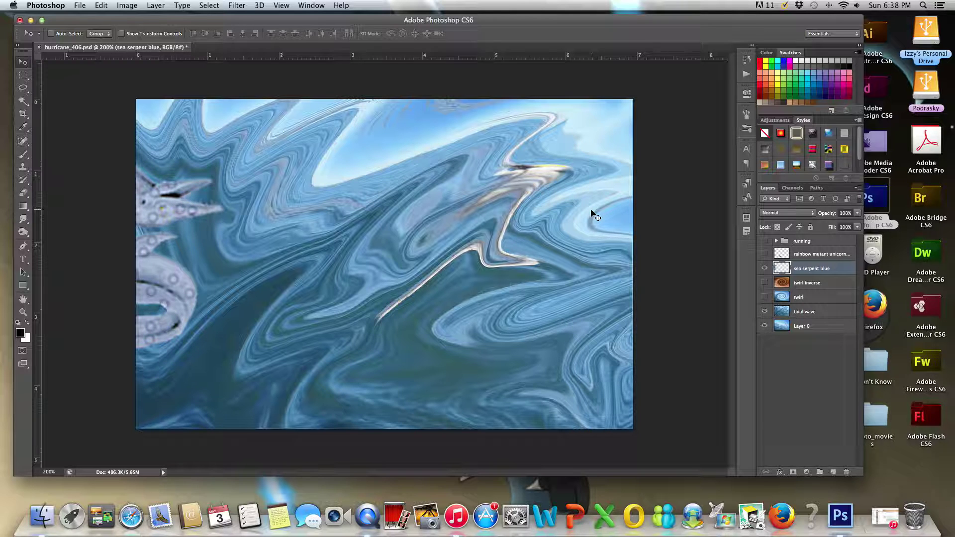
pyautogui.hotkey('shift', 'Down')
pyautogui.hotkey('shift', 'Down')
pyautogui.hotkey('shift', 'Down')
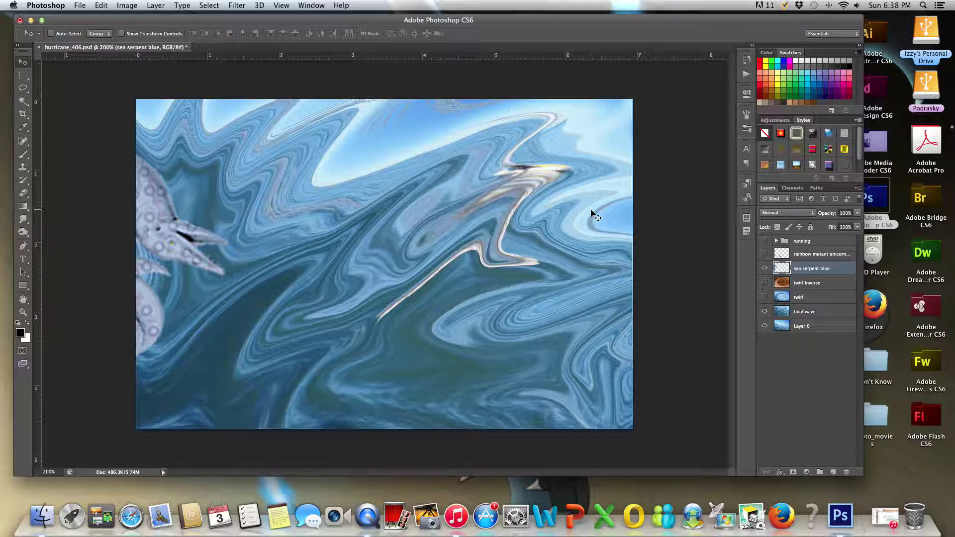
pyautogui.press('super+shift+s')
pyautogui.click(460, 73)
pyautogui.press('BackSpace')
pyautogui.write('7')
pyautogui.click(748, 381)
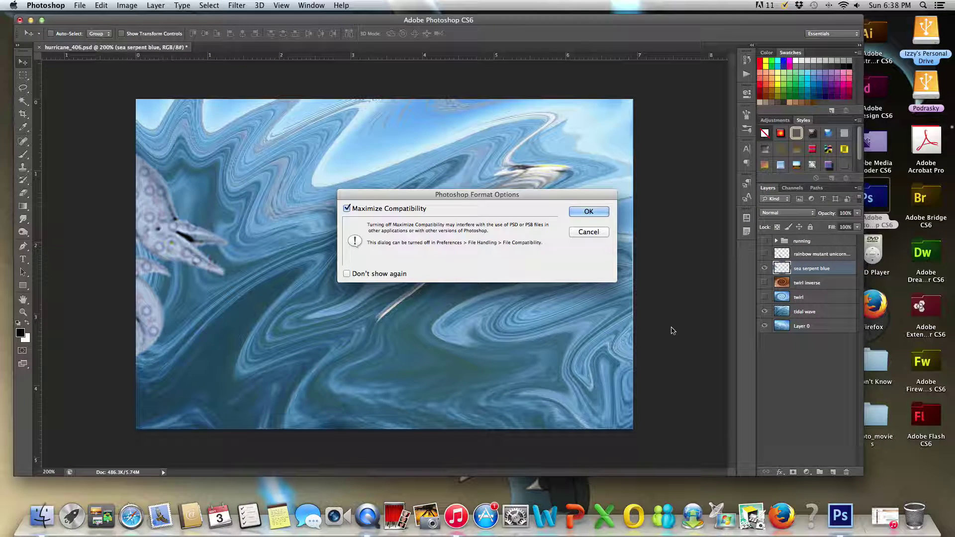
pyautogui.click(602, 213)
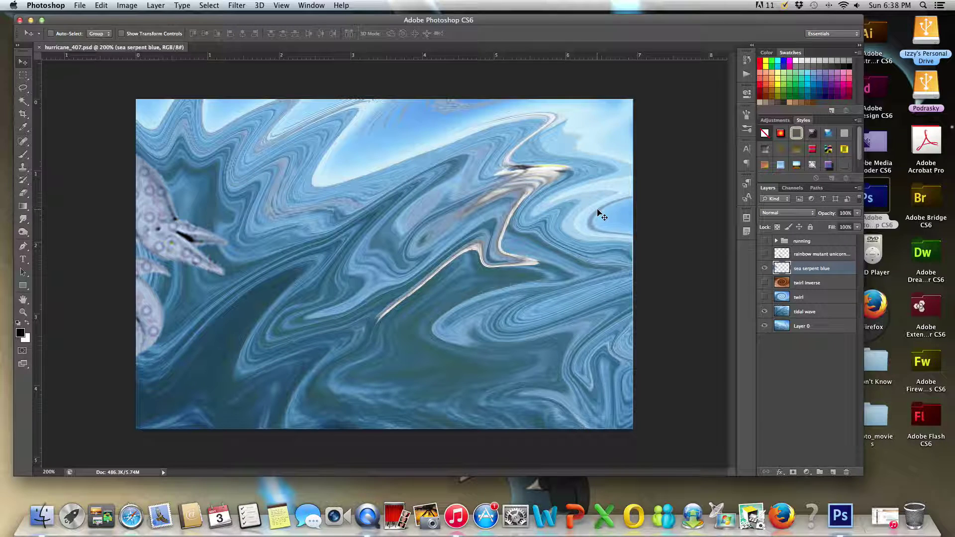
# - Nudge the serpent right and save the frame as hurricane_408.psd
pyautogui.press('Right')
pyautogui.press('Right')
pyautogui.press('Right')
pyautogui.press('Right')
pyautogui.press('Right')
pyautogui.press('Right')
pyautogui.press('Right')
pyautogui.press('Right')
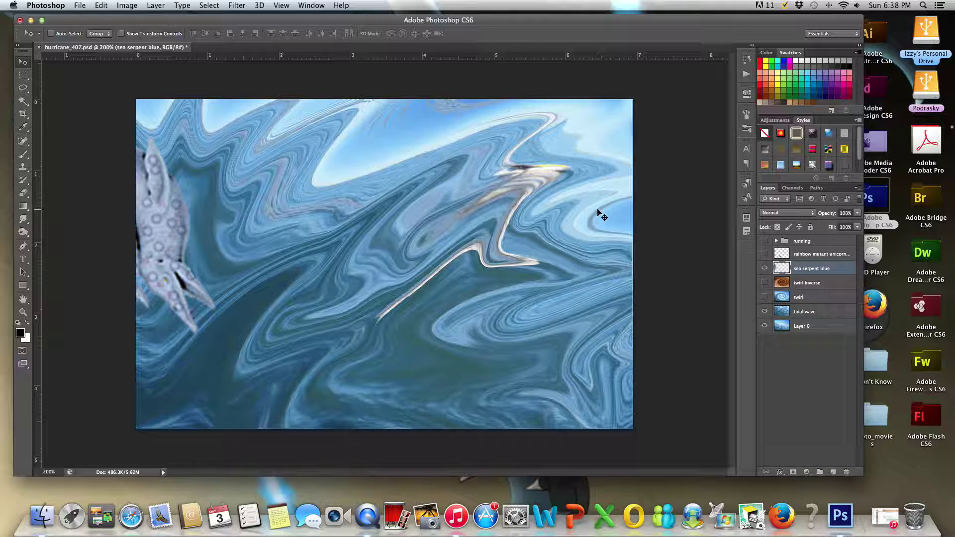
pyautogui.press('super+shift+s')
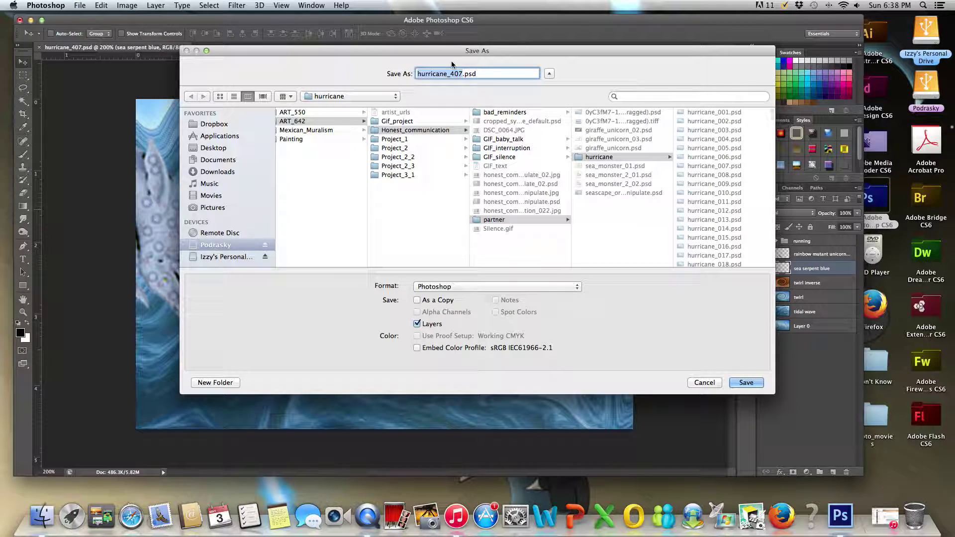
pyautogui.click(466, 74)
pyautogui.write('8')
pyautogui.click(746, 383)
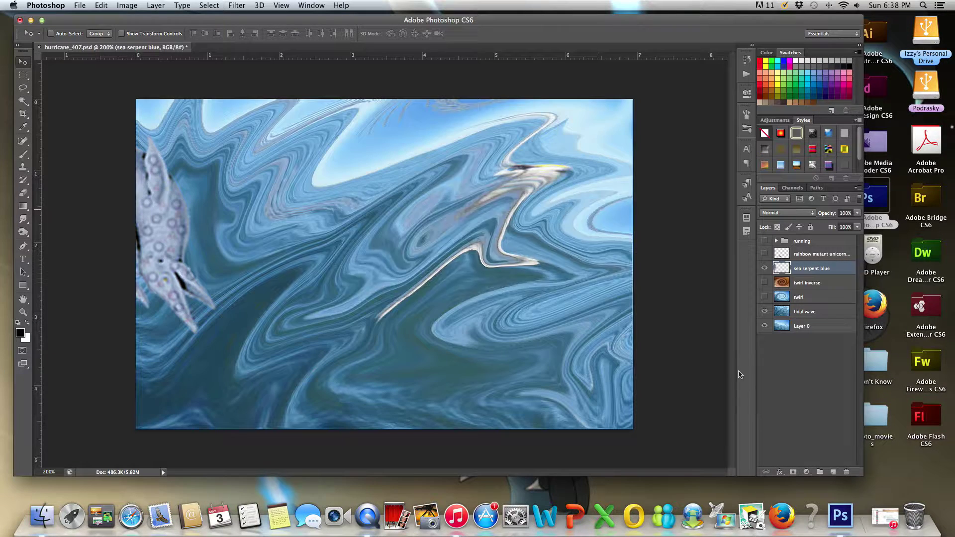
pyautogui.click(589, 210)
# - Nudge the serpent right and rotate it into a new pose
pyautogui.press('Right')
pyautogui.press('Right')
pyautogui.press('Right')
pyautogui.press('t')
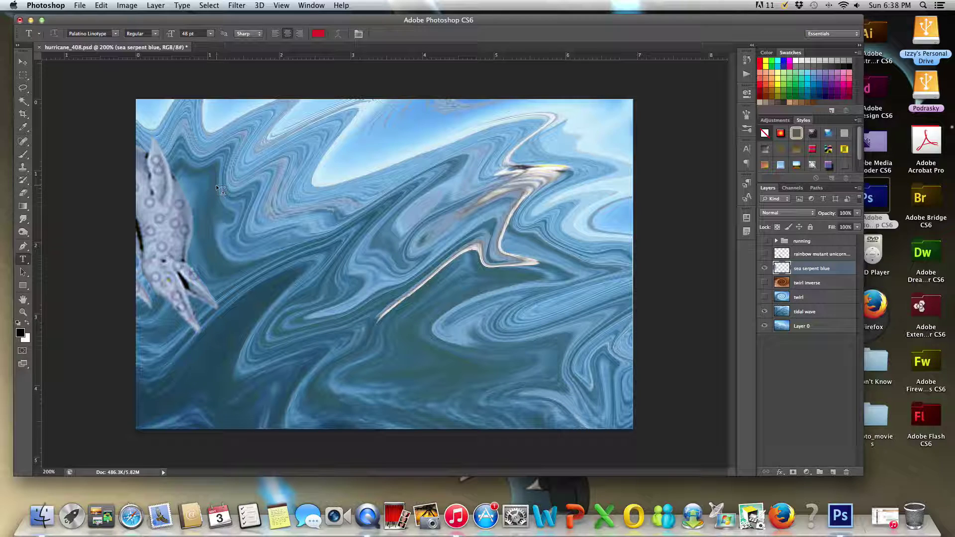
pyautogui.hotkey('ctrl', 'z')
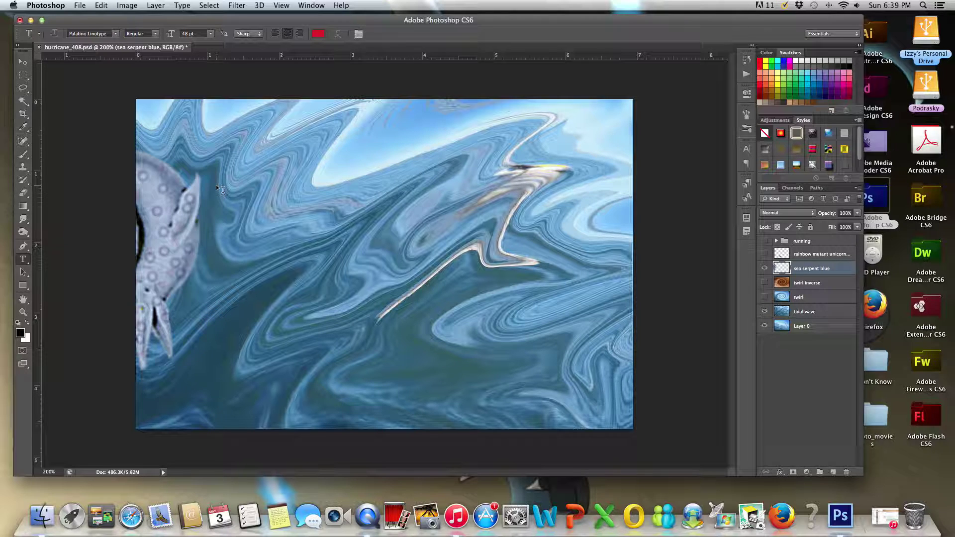
pyautogui.press('Return')
pyautogui.click(22, 62)
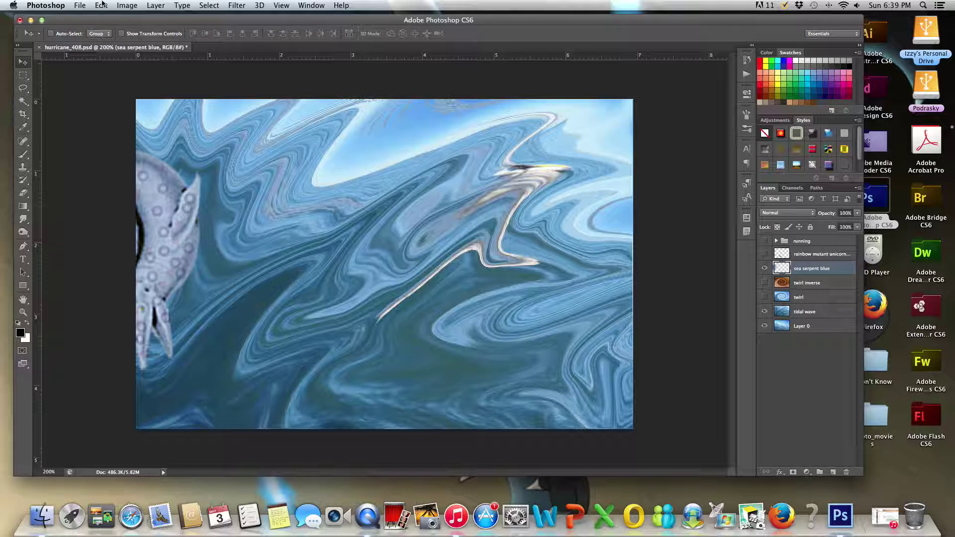
pyautogui.press('super+shift+t')
pyautogui.press('super+shift+t')
pyautogui.press('super+shift+t')
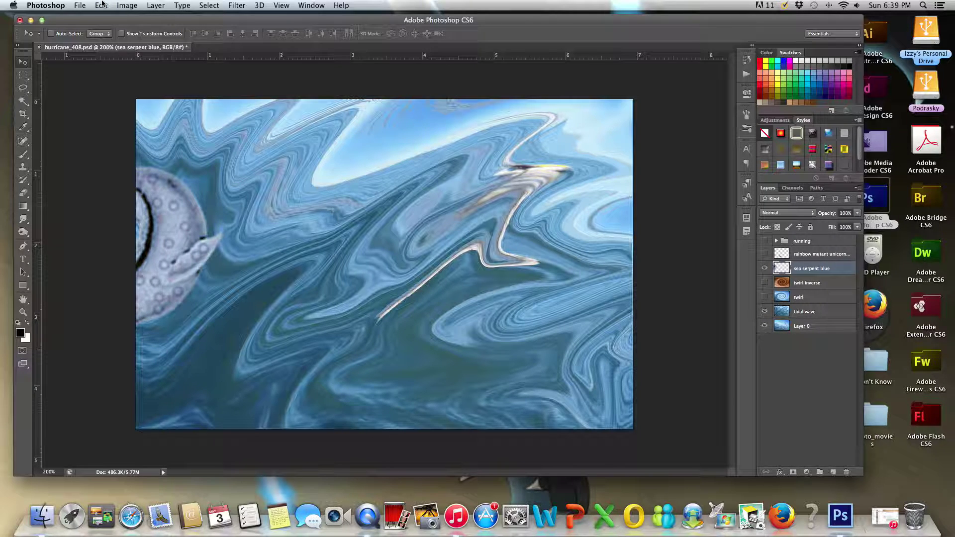
# - Save the rotated frame as hurricane_409.psd with maximum compatibility
pyautogui.press('super+shift+s')
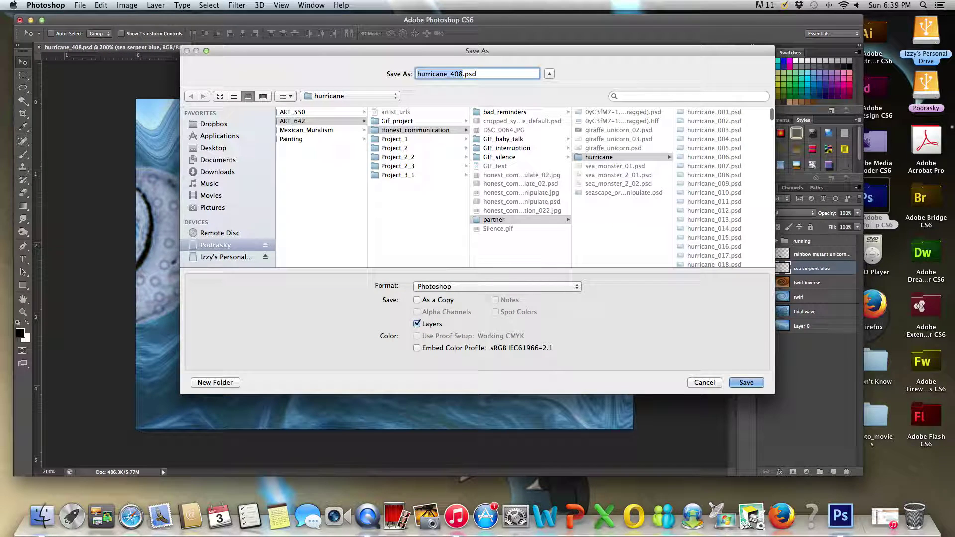
pyautogui.click(486, 72)
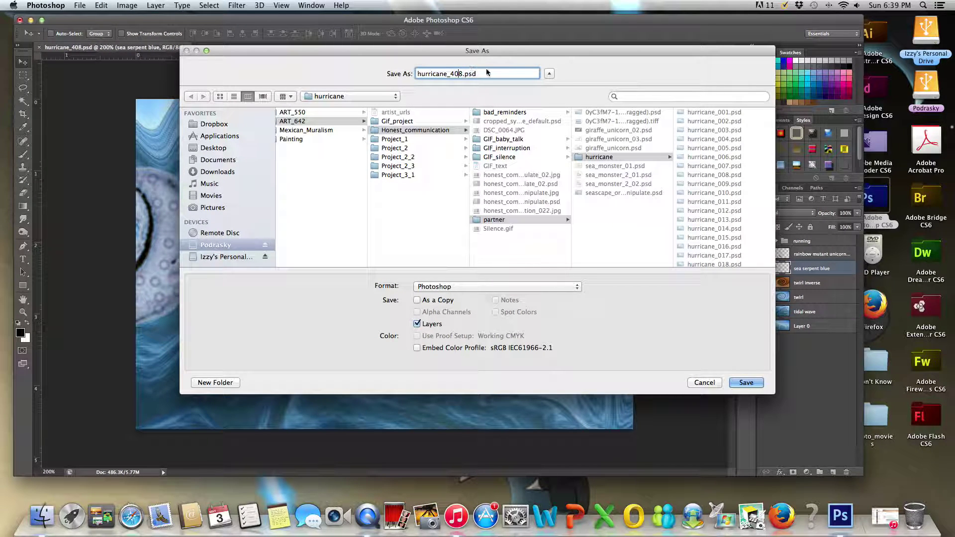
pyautogui.press('Left')
pyautogui.press('Left')
pyautogui.press('Left')
pyautogui.press('BackSpace')
pyautogui.write('9')
pyautogui.press('Return')
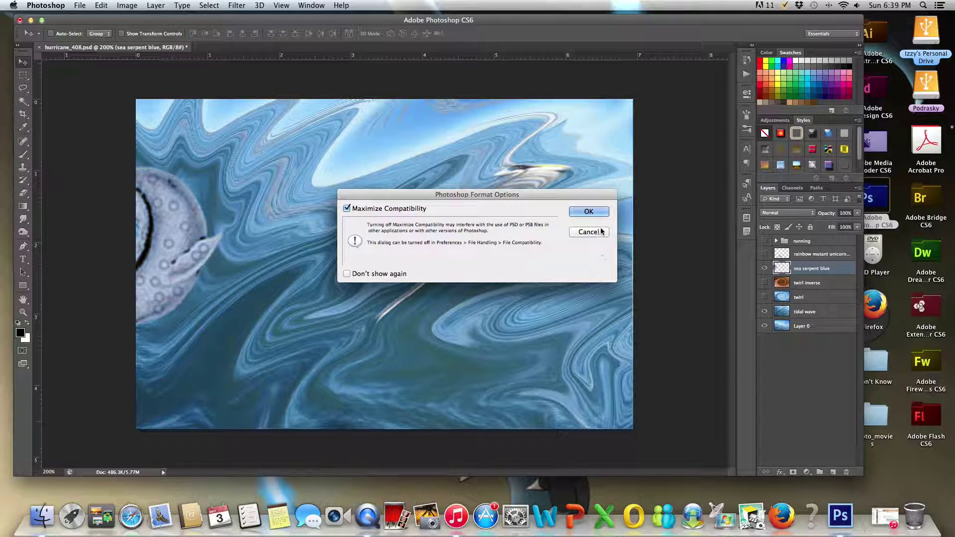
pyautogui.click(602, 213)
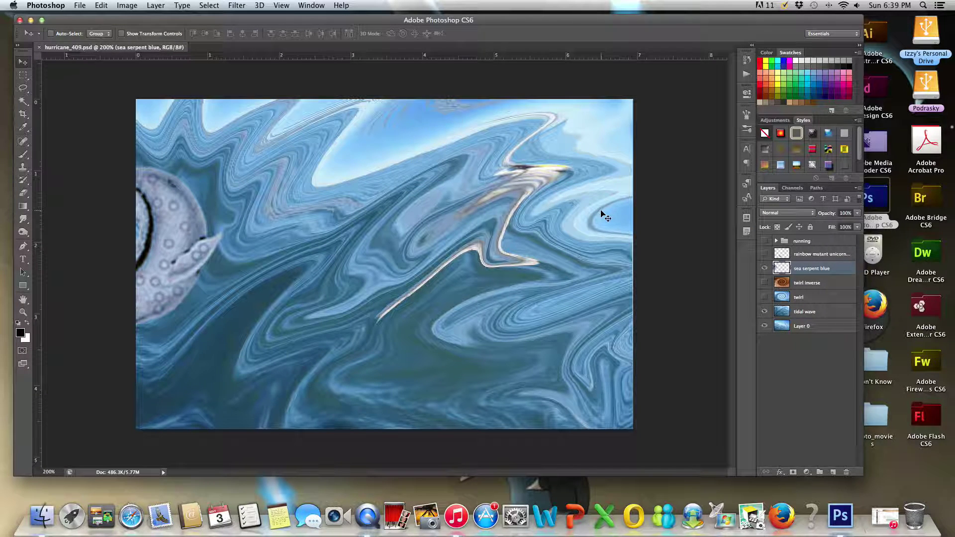
# - Nudge the serpent right and down, save as hurricane_410.psd, then shift and rotate it again
pyautogui.press('Right')
pyautogui.press('Right')
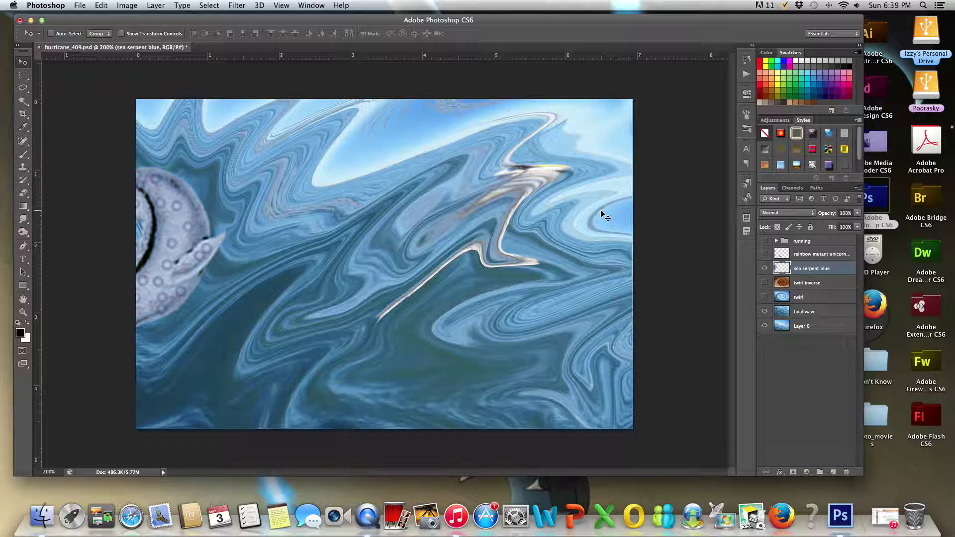
pyautogui.hotkey('shift', 'Down')
pyautogui.hotkey('shift', 'Down')
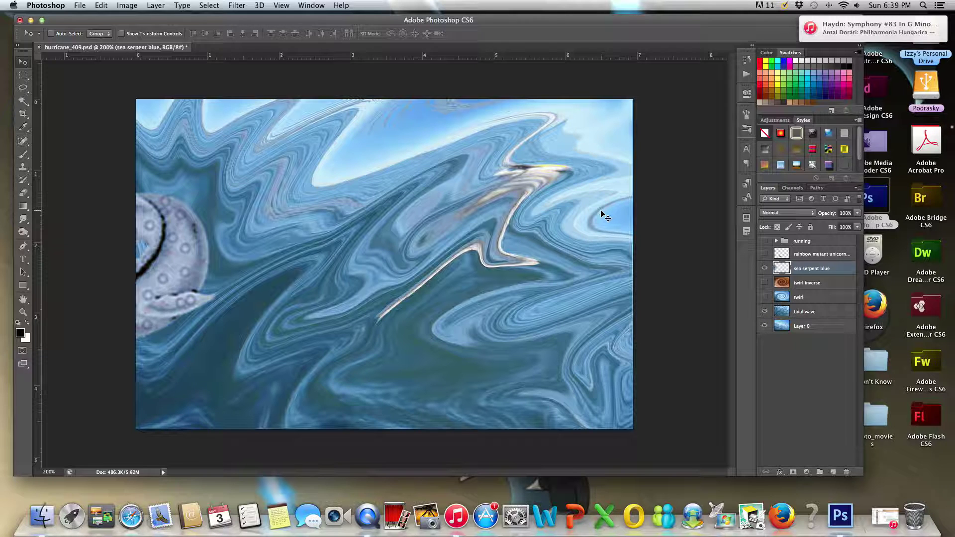
pyautogui.press('super+shift+s')
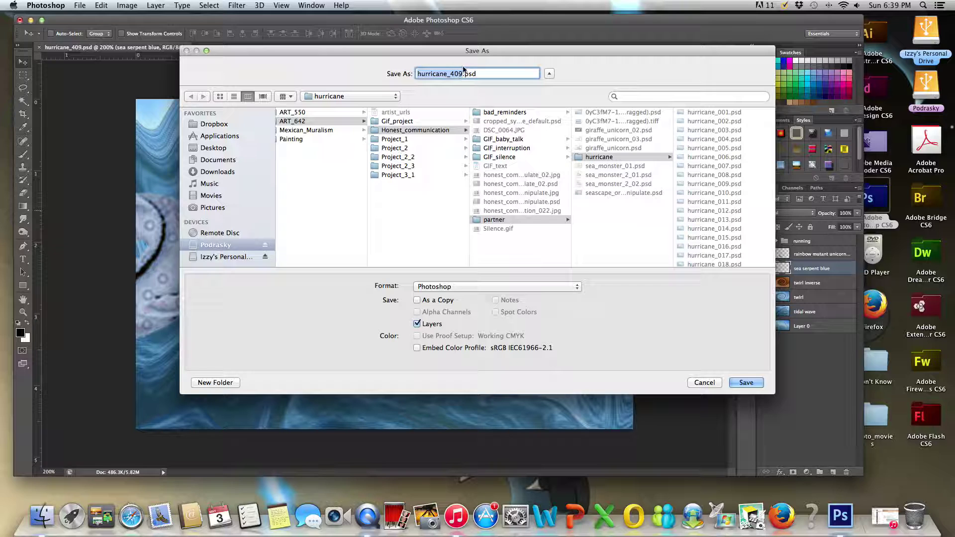
pyautogui.click(453, 74)
pyautogui.press('BackSpace')
pyautogui.press('BackSpace')
pyautogui.write('10')
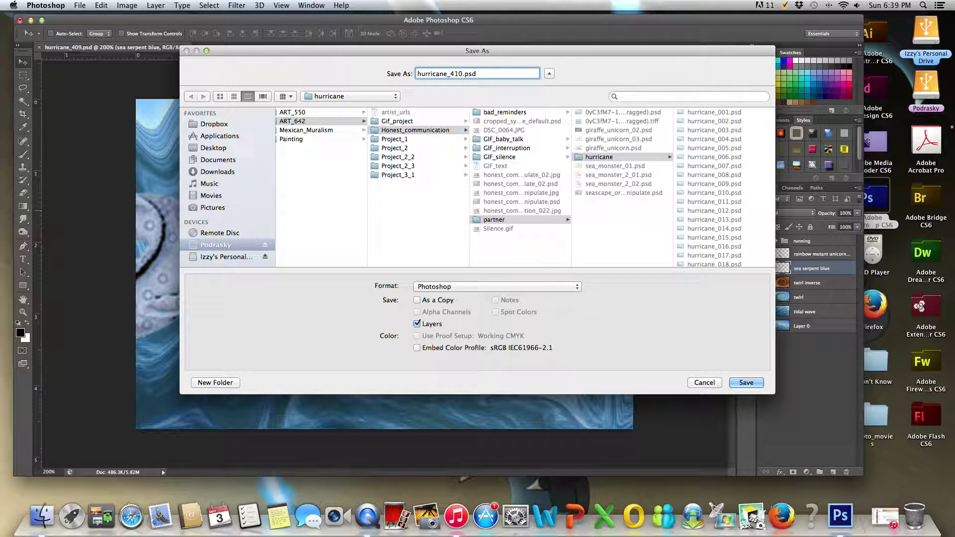
pyautogui.press('Return')
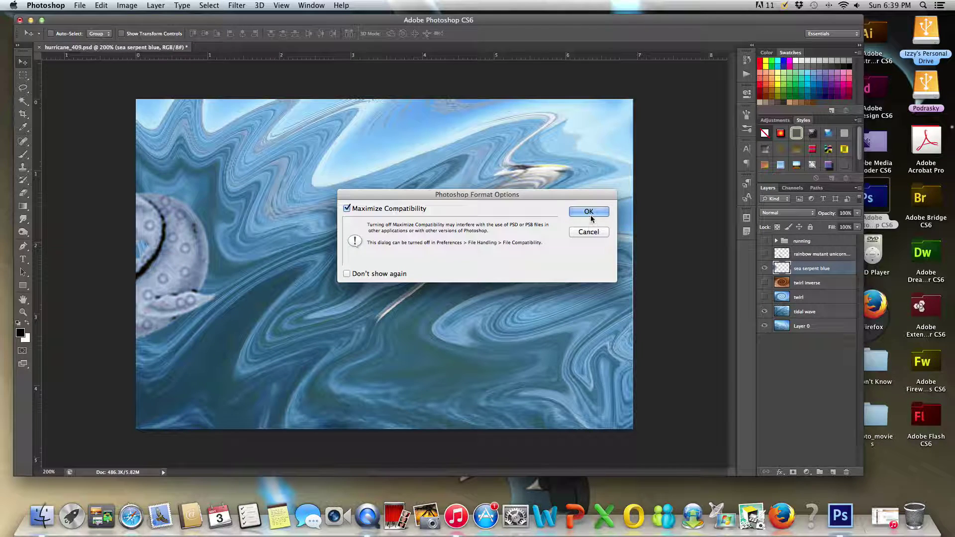
pyautogui.click(591, 214)
pyautogui.press('Right')
pyautogui.press('Right')
pyautogui.press('Right')
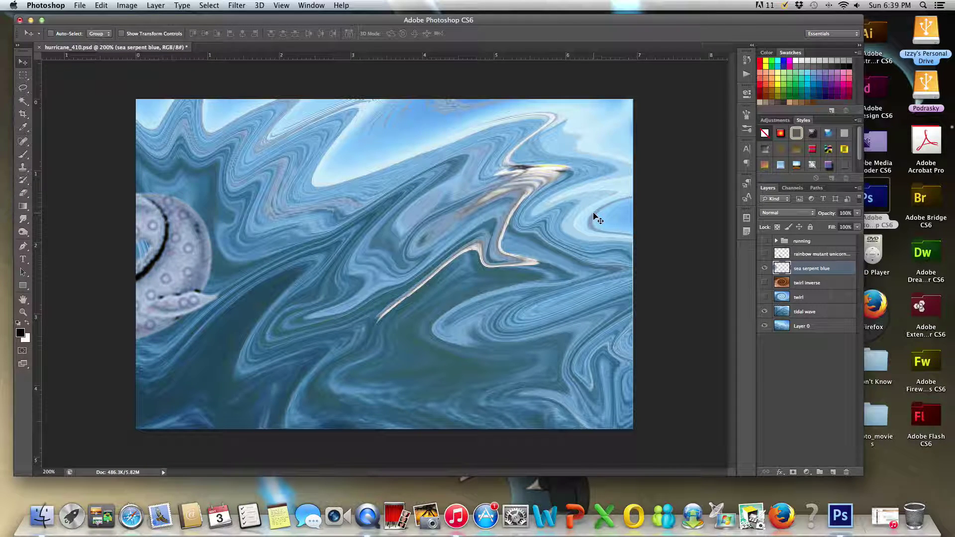
pyautogui.hotkey('ctrl', 'shift', 't')
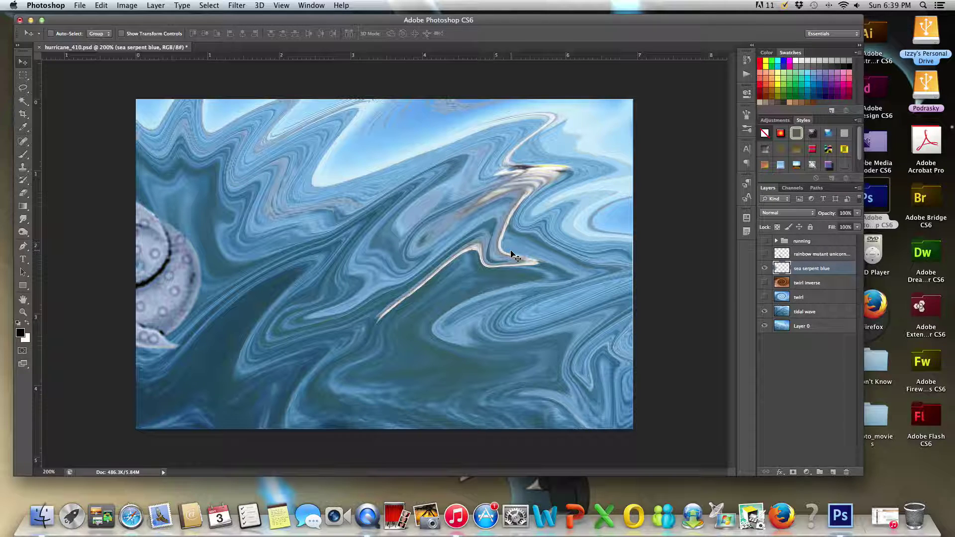
# - Nudge the sea serpent right and back, then save the frame as hurricane_411.psd
pyautogui.hotkey('shift', 'Right')
pyautogui.hotkey('shift', 'Right')
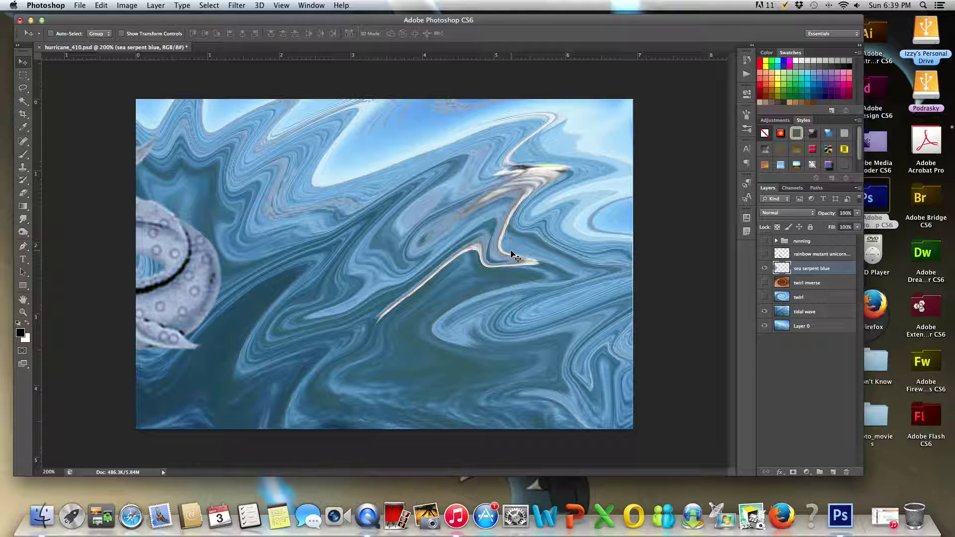
pyautogui.hotkey('shift', 'Left')
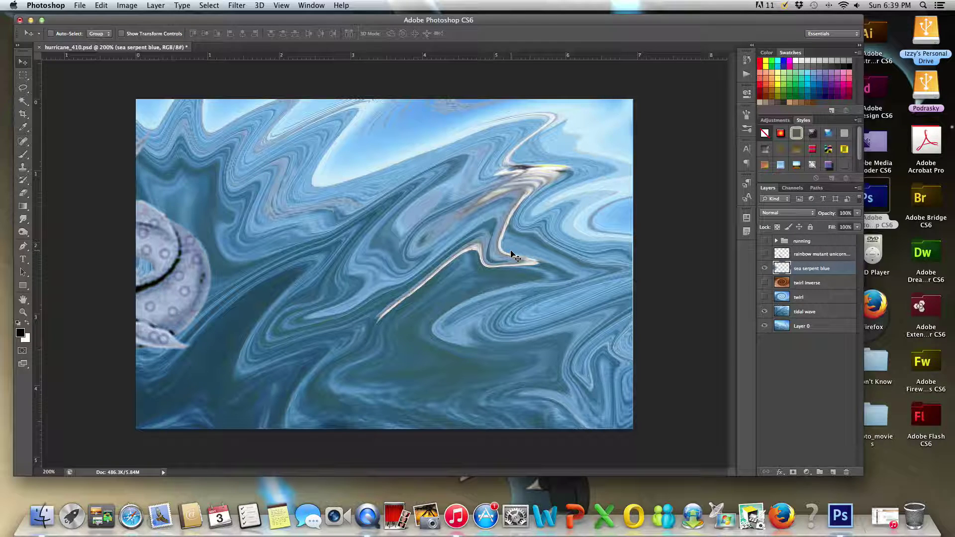
pyautogui.hotkey('ctrl', 'shift', 's')
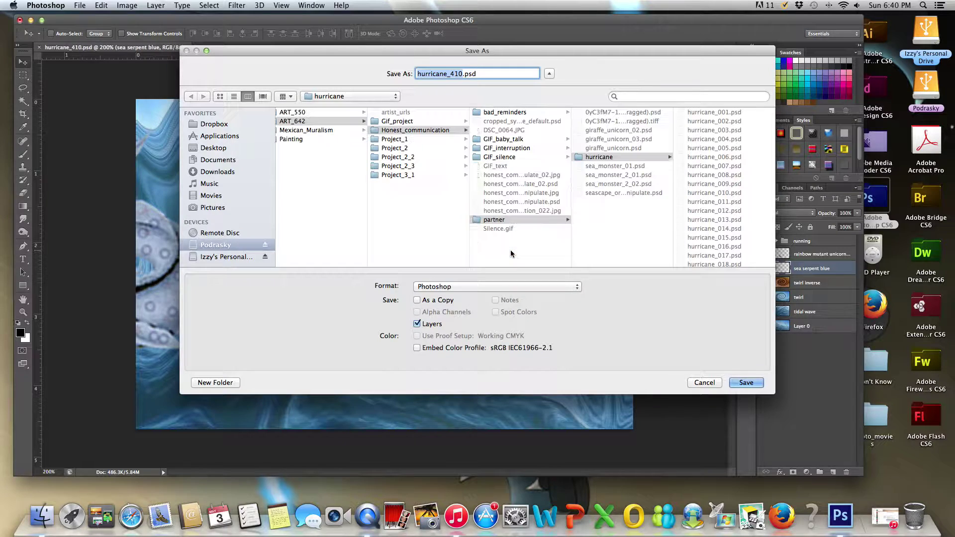
pyautogui.press('Right')
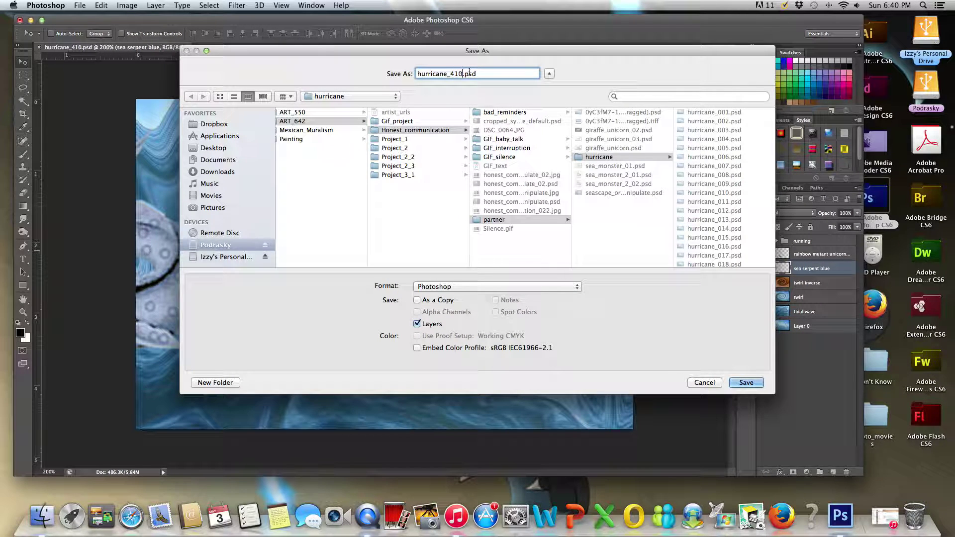
pyautogui.press('BackSpace')
pyautogui.write('2')
pyautogui.click(746, 382)
pyautogui.click(601, 213)
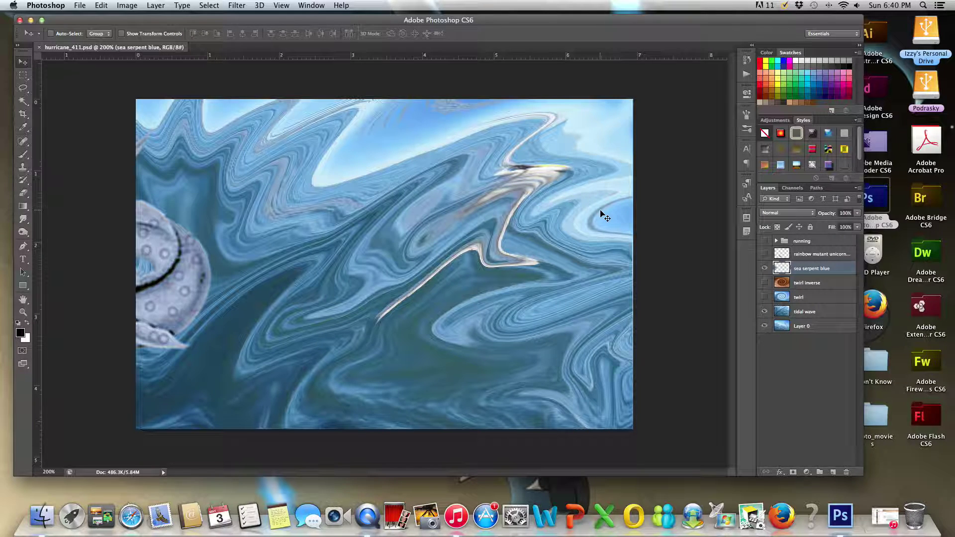
# - Change the serpent's pose at the left edge and save it as hurricane_412.psd
pyautogui.hotkey('shift', 'Right')
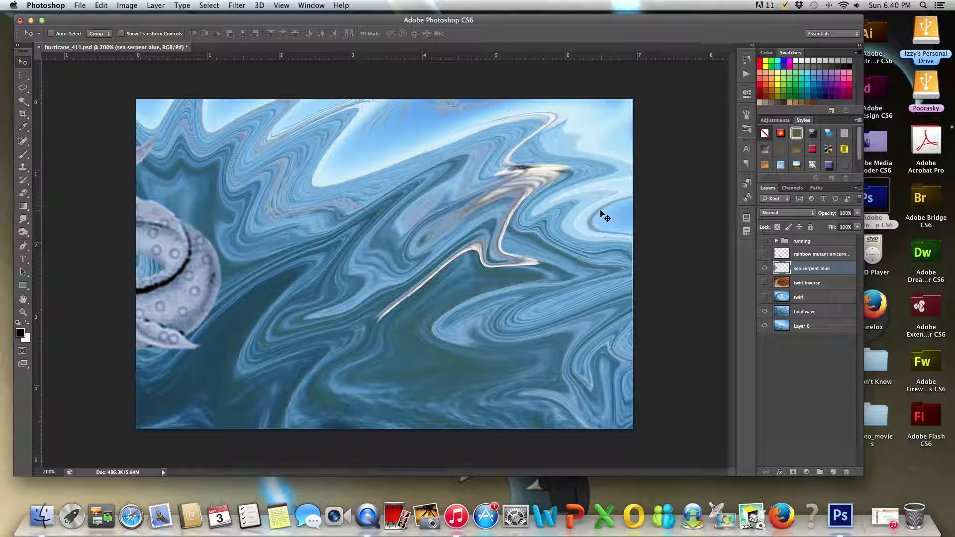
pyautogui.hotkey('shift', 'Left')
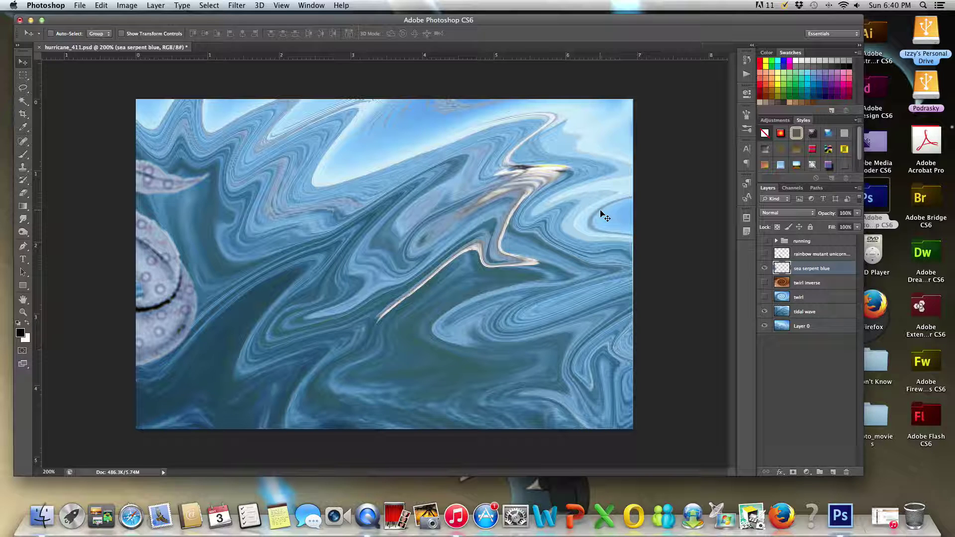
pyautogui.press('super+shift+s')
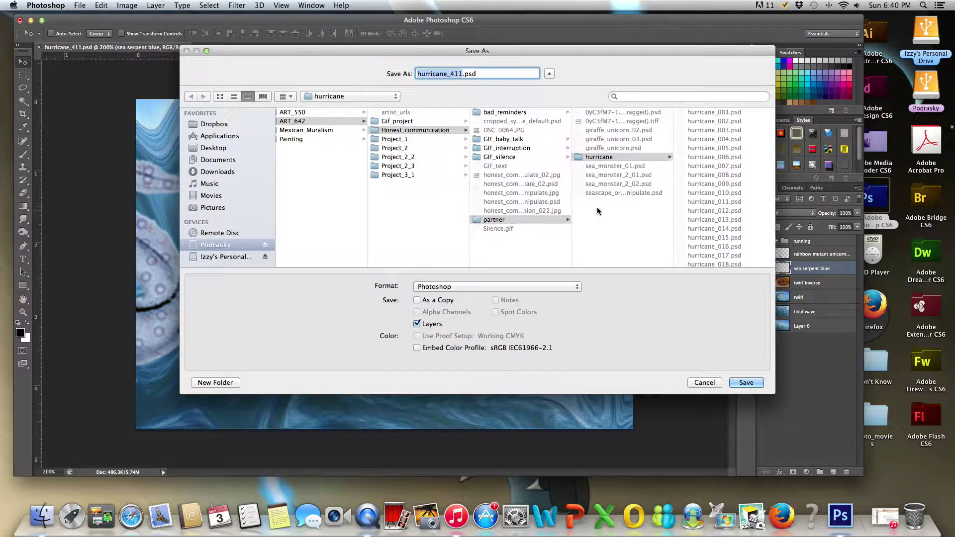
pyautogui.click(460, 77)
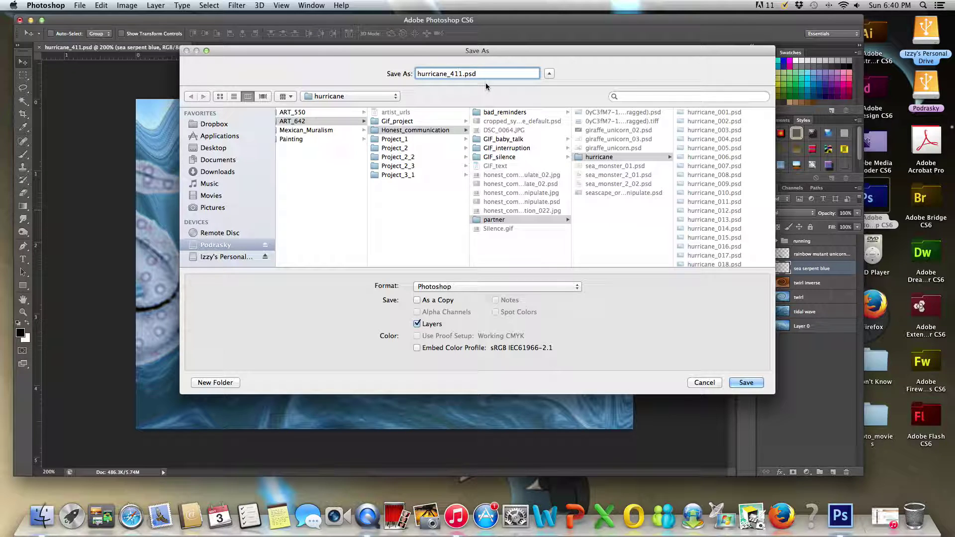
pyautogui.press('BackSpace')
pyautogui.write('2')
pyautogui.click(747, 383)
pyautogui.click(600, 216)
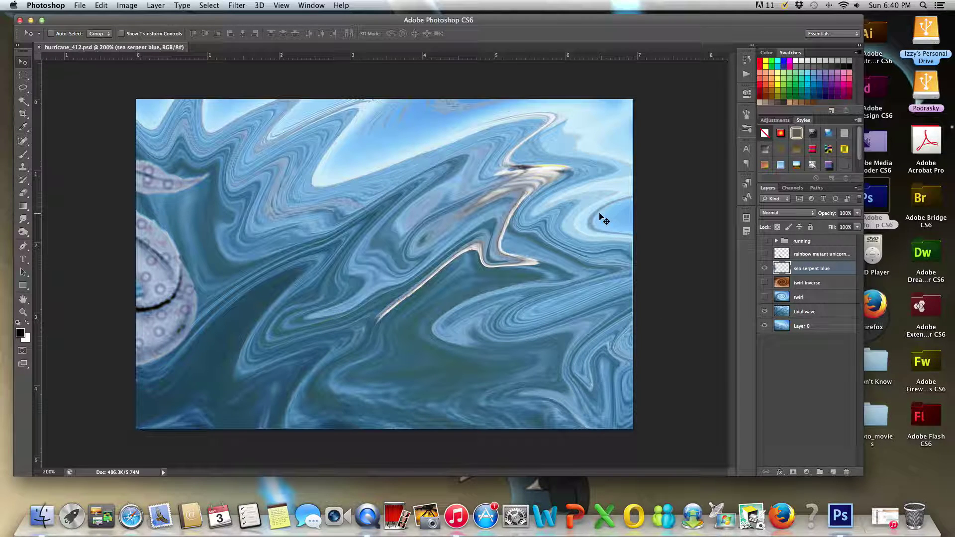
# - Step back through history to repose the serpent, save hurricane_413.psd, then shift it right
pyautogui.hotkey('ctrl', 'alt', 'z')
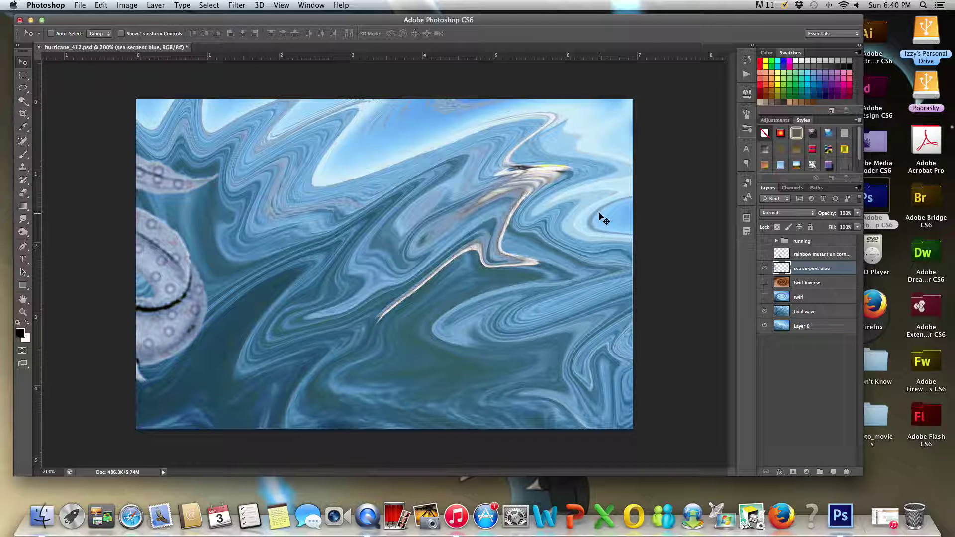
pyautogui.hotkey('ctrl', 'alt', 'z')
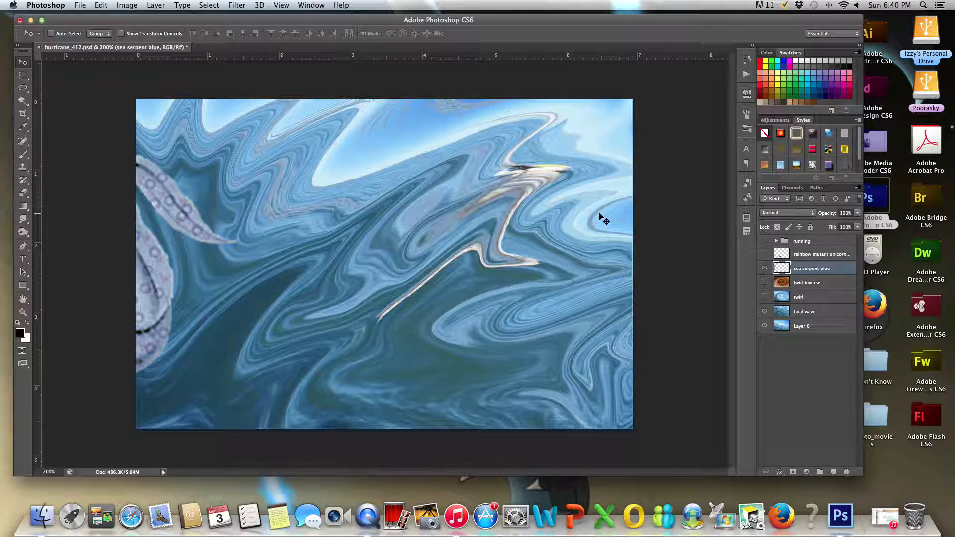
pyautogui.hotkey('ctrl', 'shift', 's')
pyautogui.click(459, 73)
pyautogui.press('BackSpace')
pyautogui.write('3')
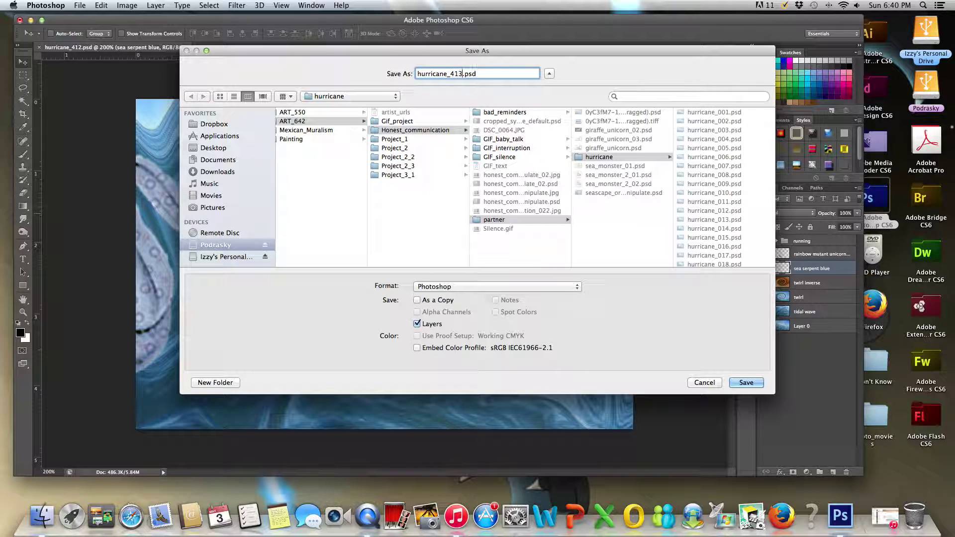
pyautogui.click(744, 384)
pyautogui.click(599, 212)
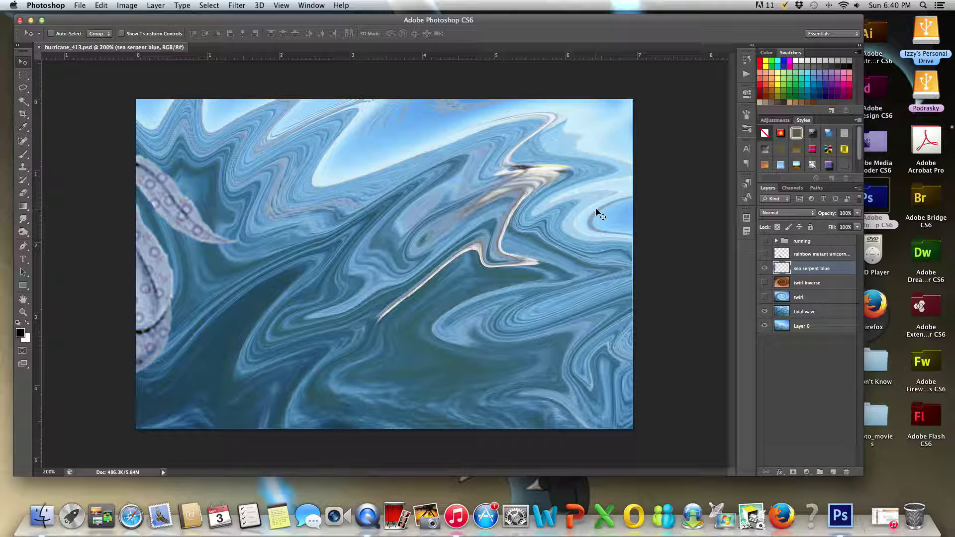
pyautogui.hotkey('shift', 'Right')
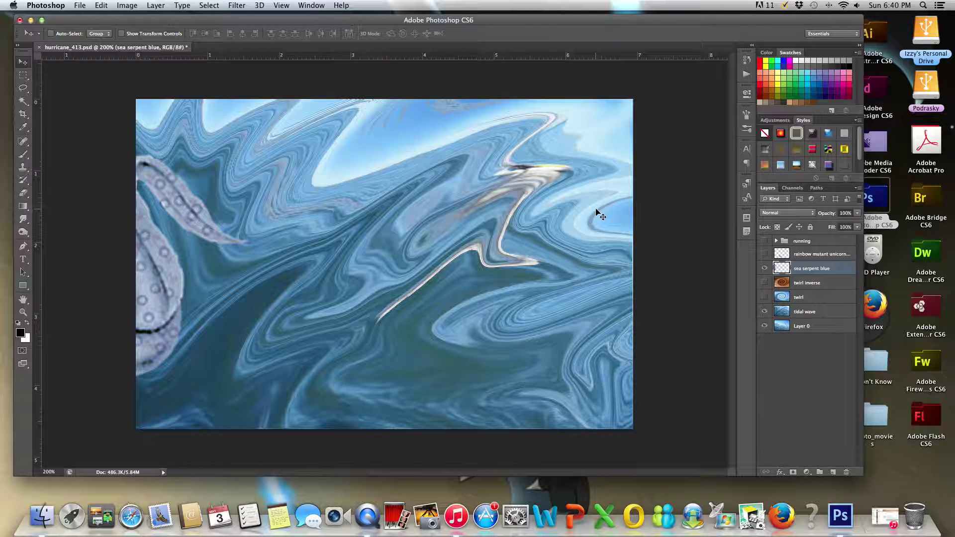
pyautogui.hotkey('ctrl', 'shift', 't')
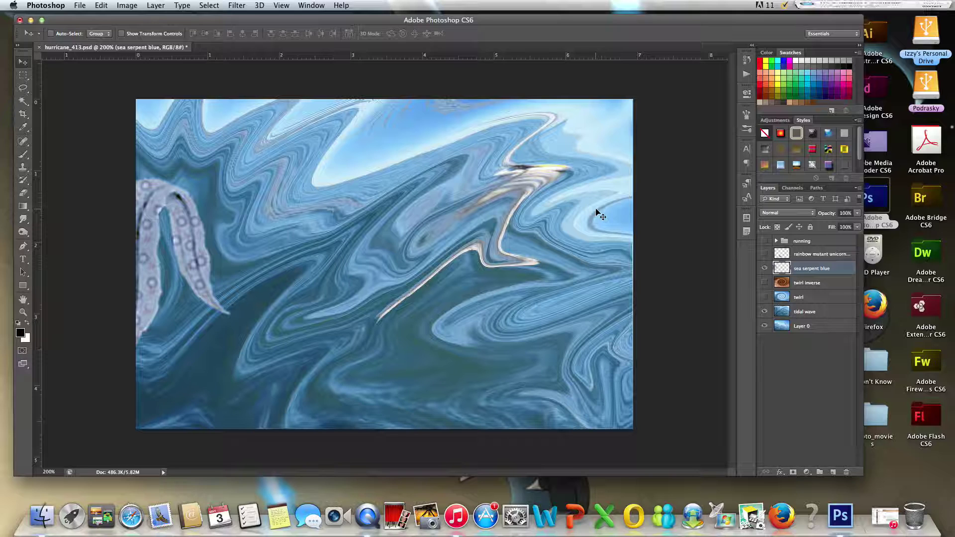
# - Save the transformed tentacle frame as hurricane_414.psd
pyautogui.hotkey('ctrl', 'shift', 's')
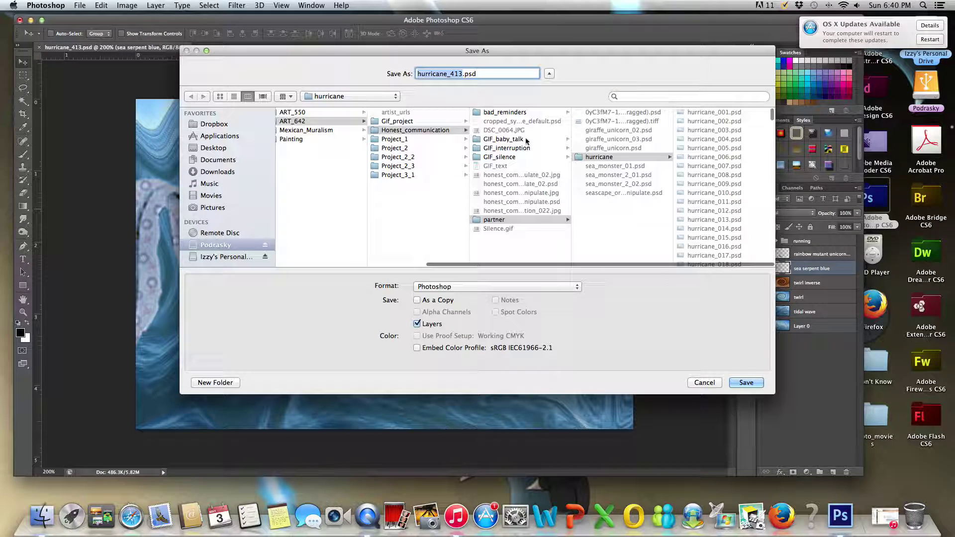
pyautogui.press('Right')
pyautogui.press('BackSpace')
pyautogui.write('4')
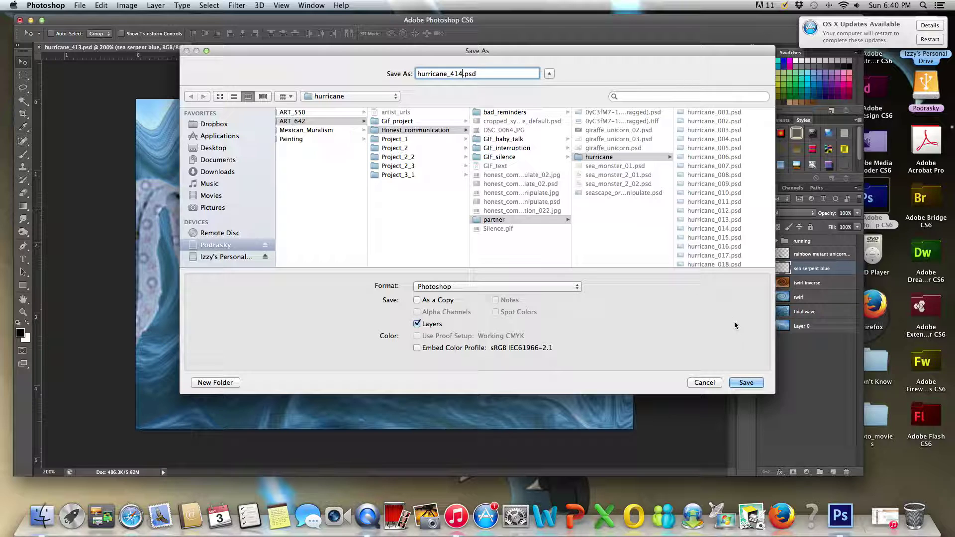
pyautogui.click(747, 383)
pyautogui.click(589, 212)
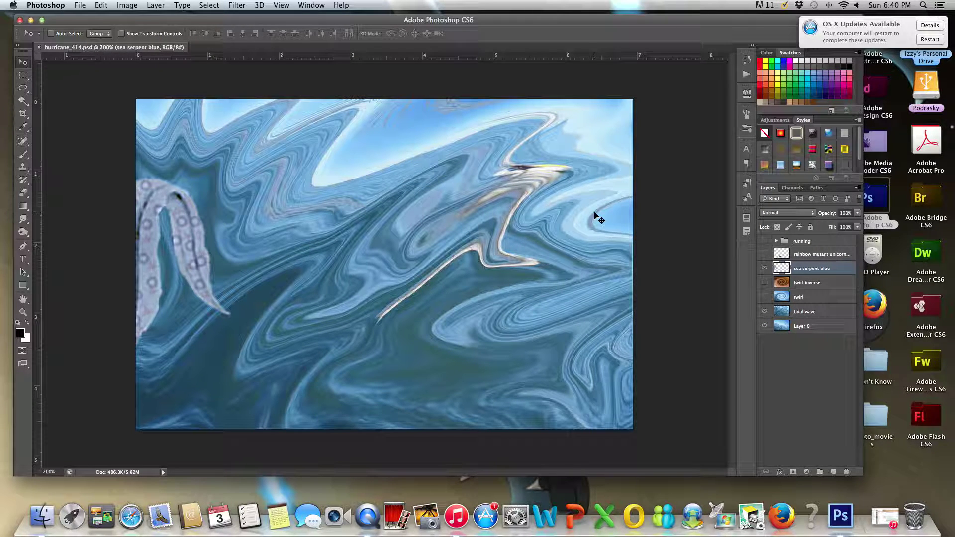
# - Move the tentacle right and down, reshape it, and save as hurricane_415.psd
pyautogui.hotkey('shift', 'Right')
pyautogui.press('Down')
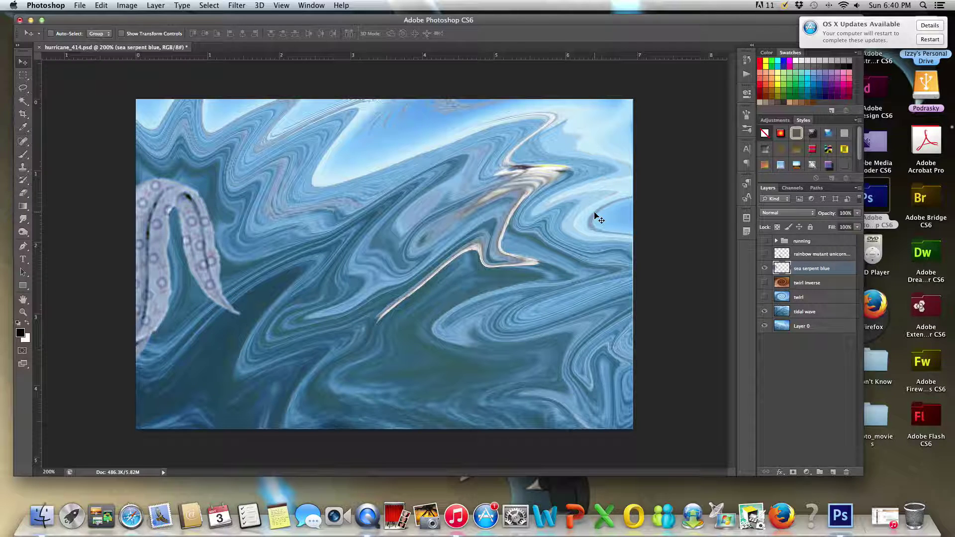
pyautogui.press('super+z')
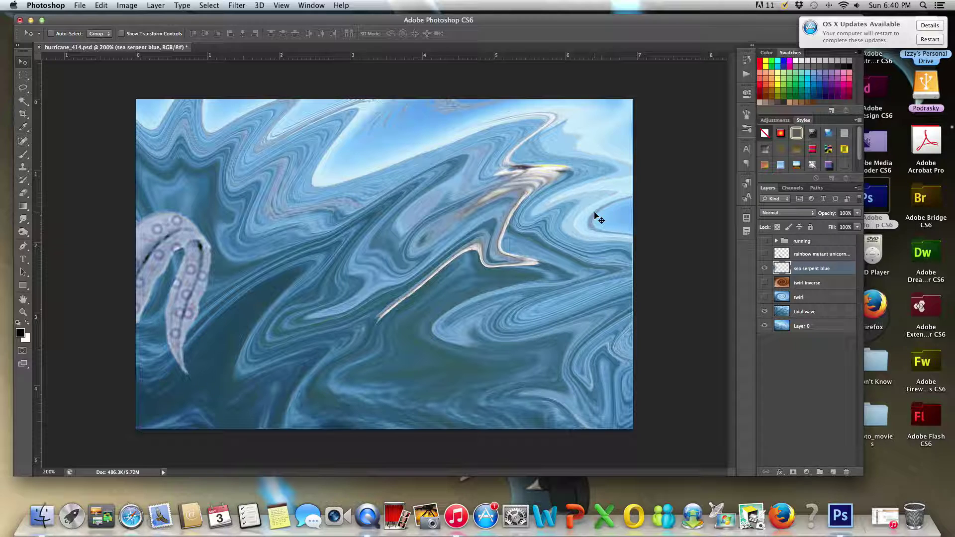
pyautogui.press('super+shift+s')
pyautogui.click(486, 73)
pyautogui.write('5')
pyautogui.click(746, 383)
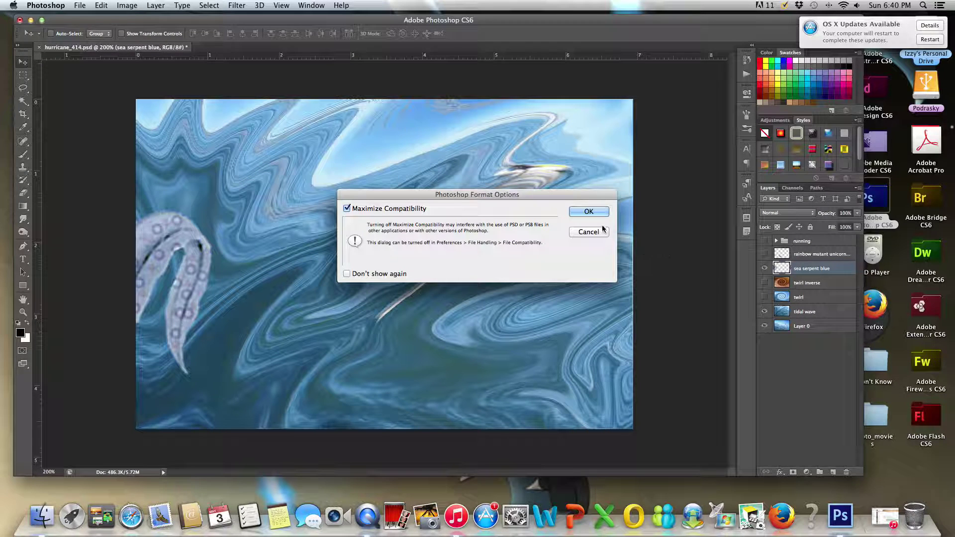
pyautogui.click(590, 211)
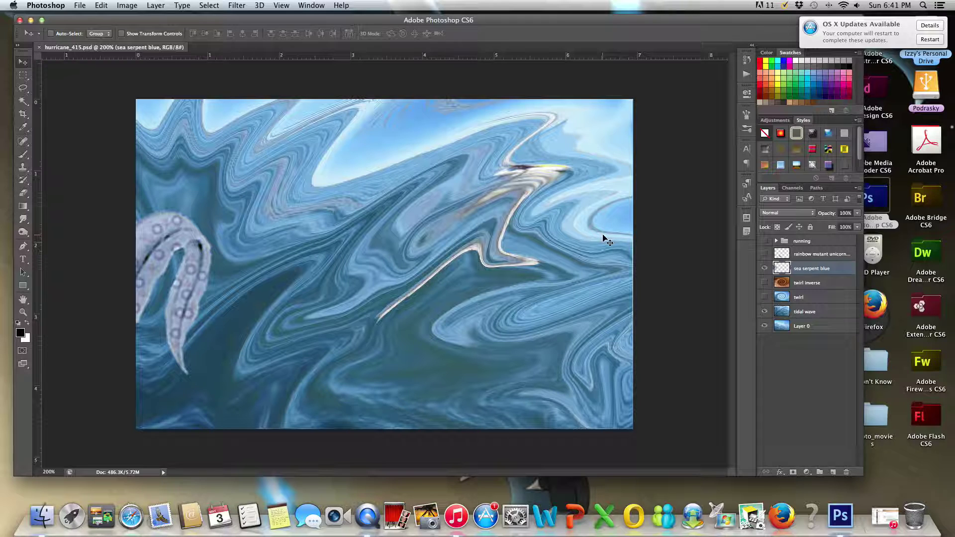
# - Turn the tentacle into a rotated coil, save hurricane_416.psd, then nudge it right
pyautogui.hotkey('shift', 'Right')
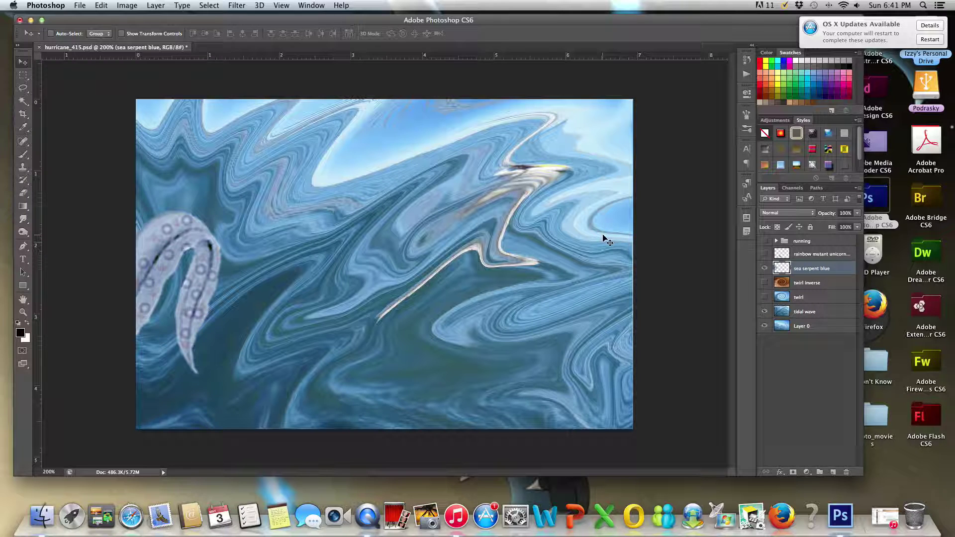
pyautogui.hotkey('ctrl', 'shift', 't')
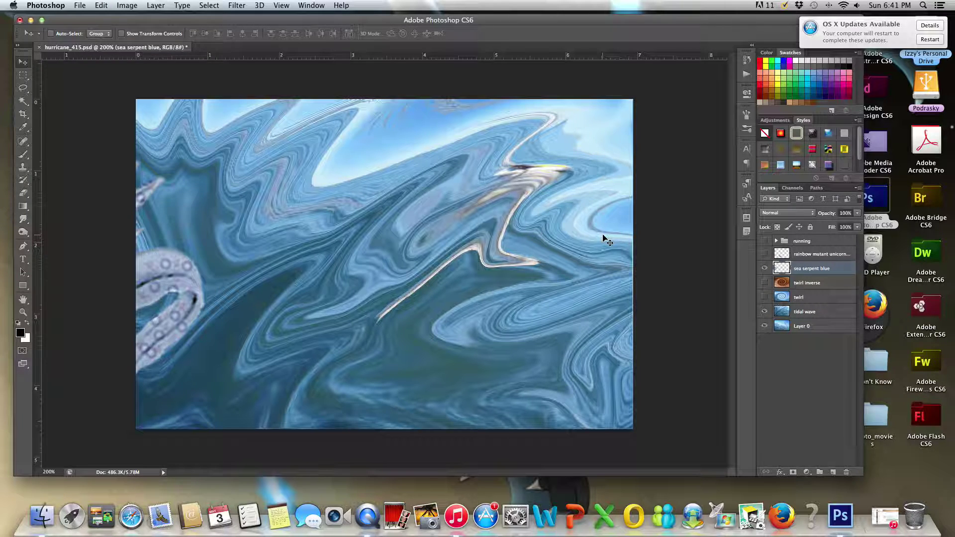
pyautogui.hotkey('ctrl', 'shift', 's')
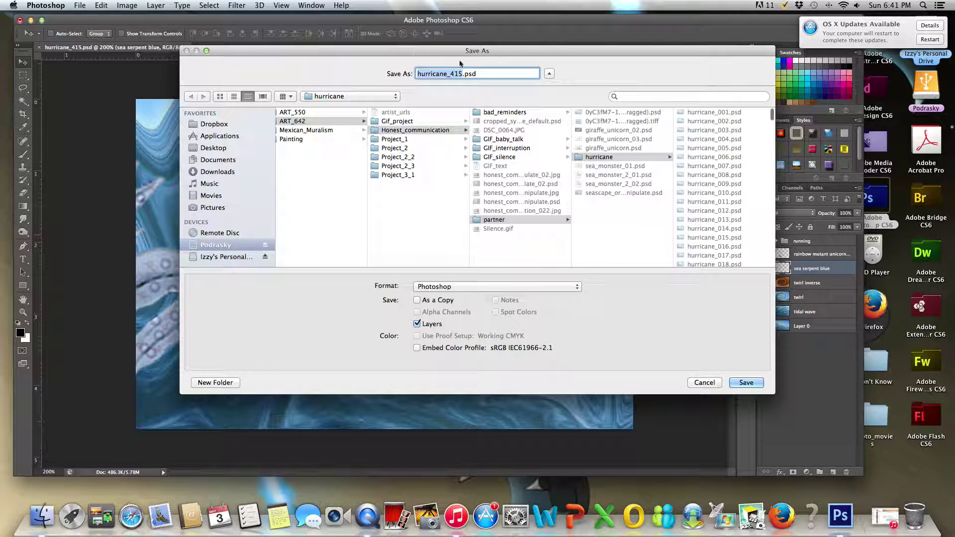
pyautogui.click(459, 74)
pyautogui.press('BackSpace')
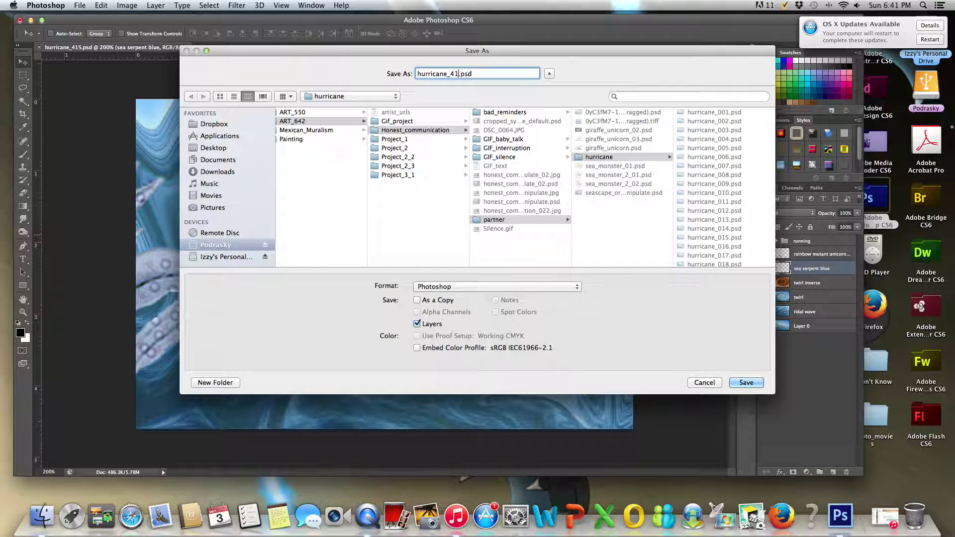
pyautogui.write('6')
pyautogui.click(757, 384)
pyautogui.click(592, 212)
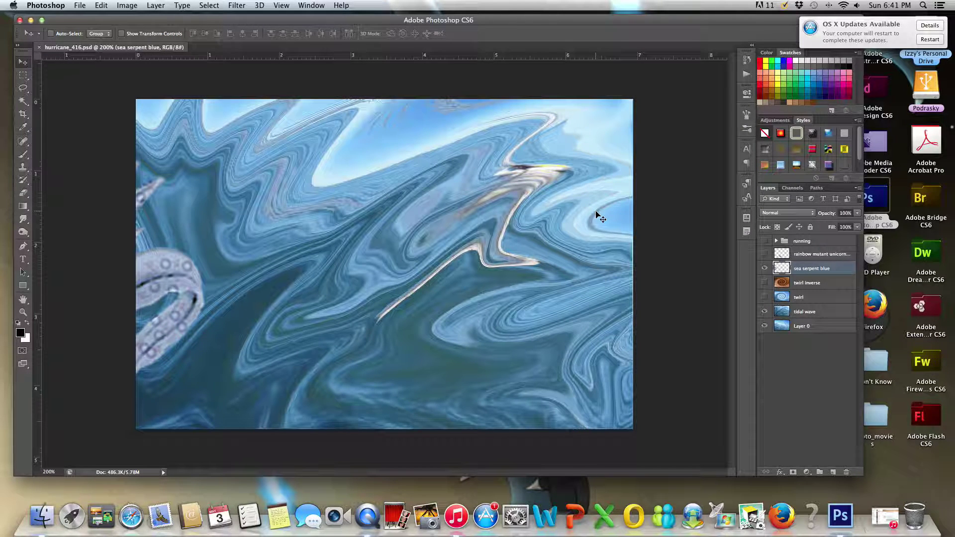
pyautogui.hotkey('shift', 'Right')
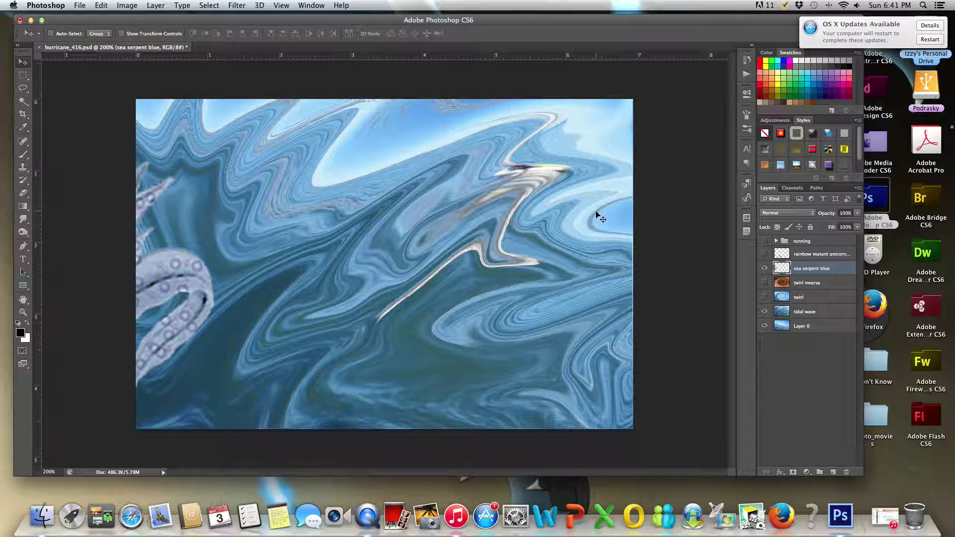
# - Move the tentacle left, partly off canvas, and save as hurricane_417.psd
pyautogui.hotkey('shift', 'Left')
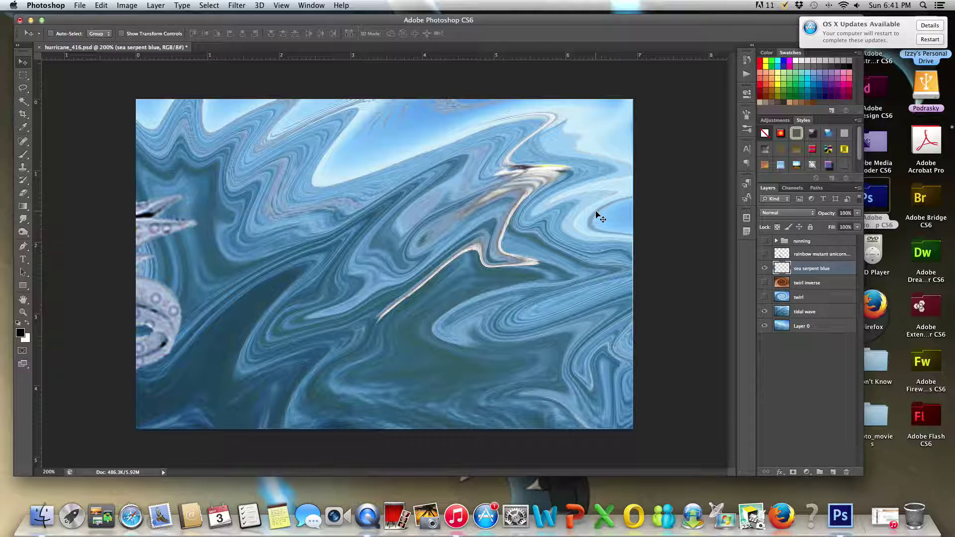
pyautogui.press('super+shift+s')
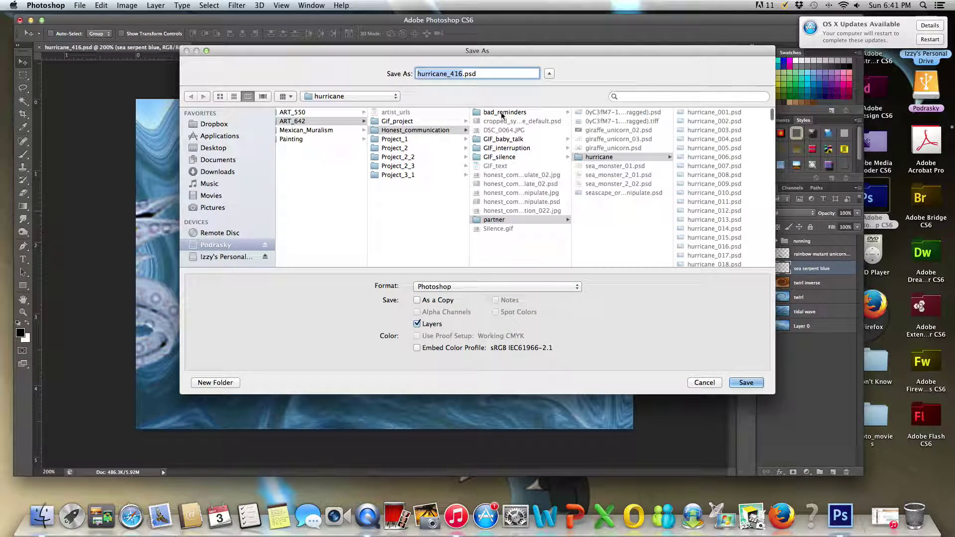
pyautogui.click(461, 73)
pyautogui.press('BackSpace')
pyautogui.write('7')
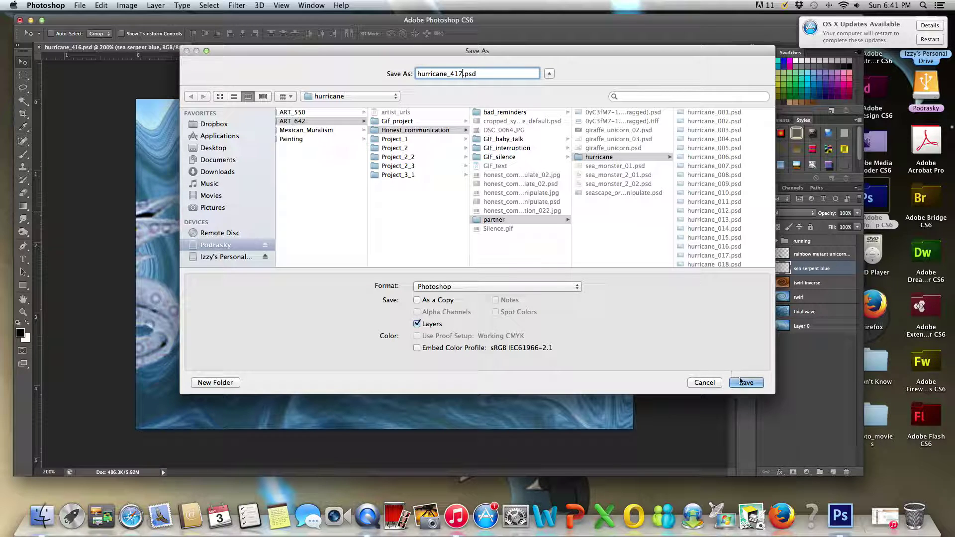
pyautogui.click(741, 382)
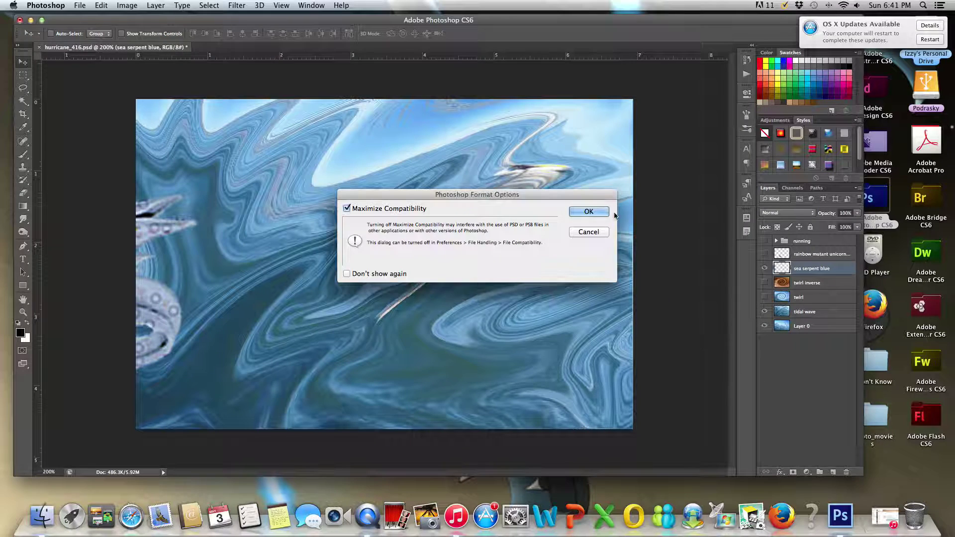
pyautogui.click(598, 214)
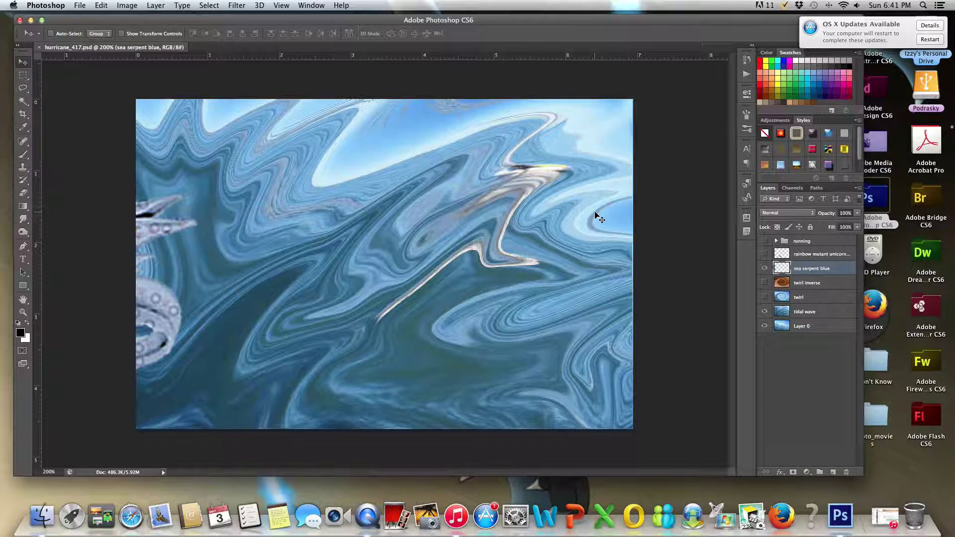
# - Shift the sea serpent further into frame and save as hurricane_418.psd
pyautogui.hotkey('shift', 'Right')
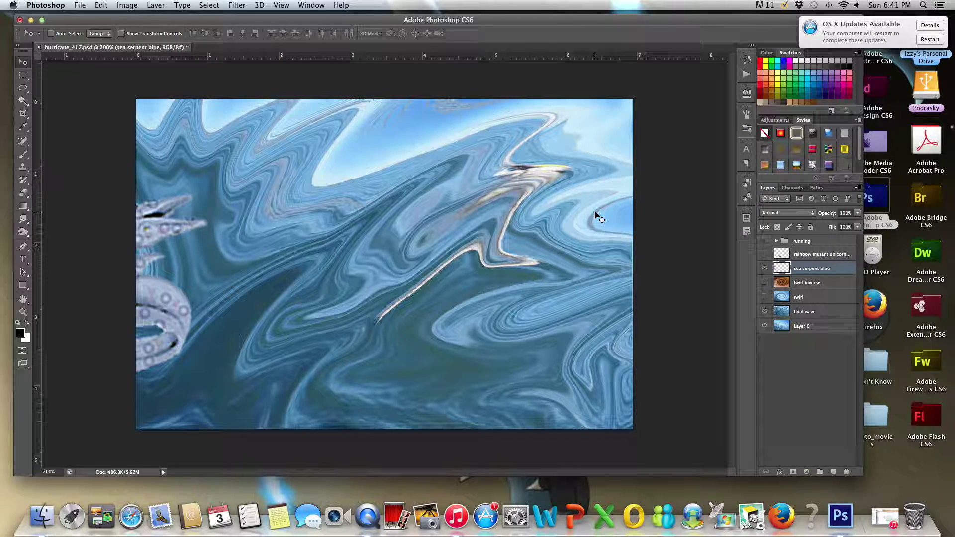
pyautogui.hotkey('ctrl', 'z')
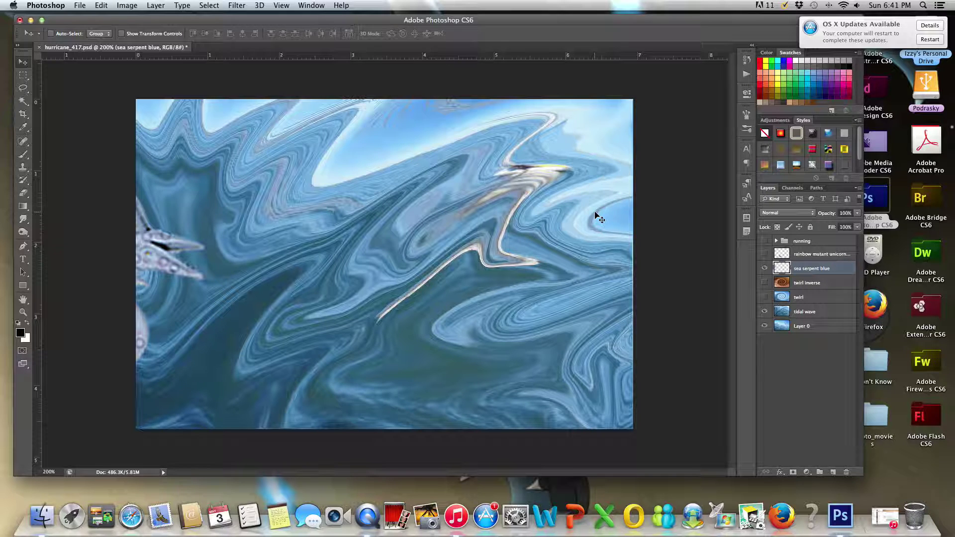
pyautogui.hotkey('ctrl', 'shift', 's')
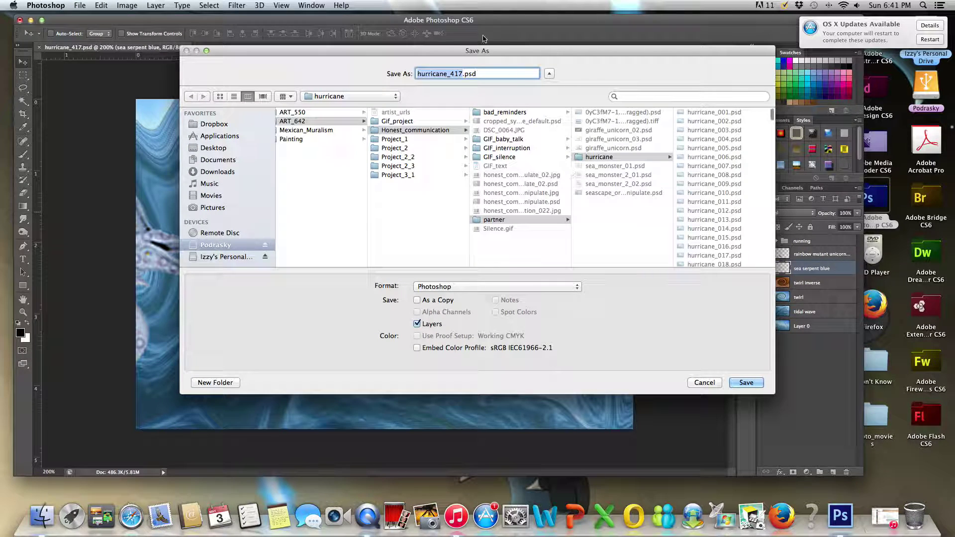
pyautogui.click(463, 73)
pyautogui.press('BackSpace')
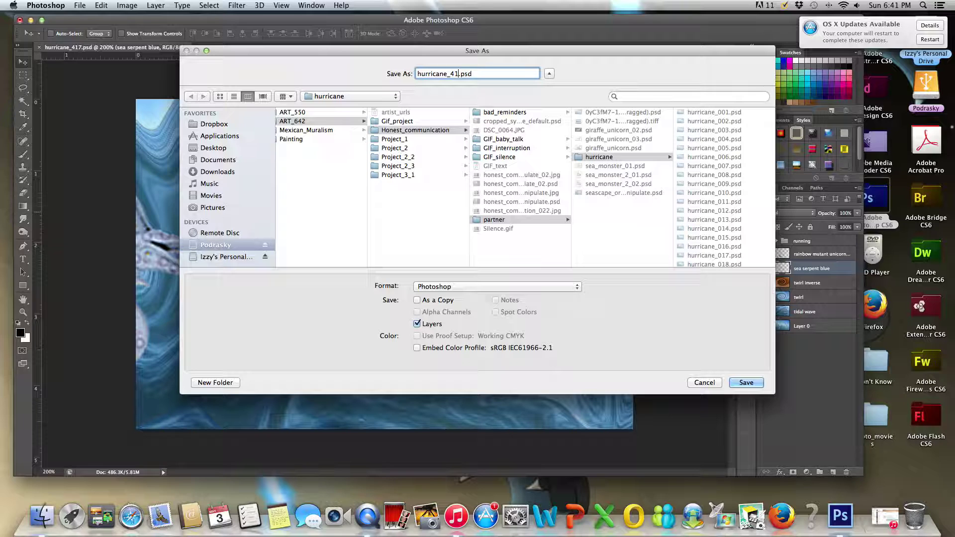
pyautogui.write('8')
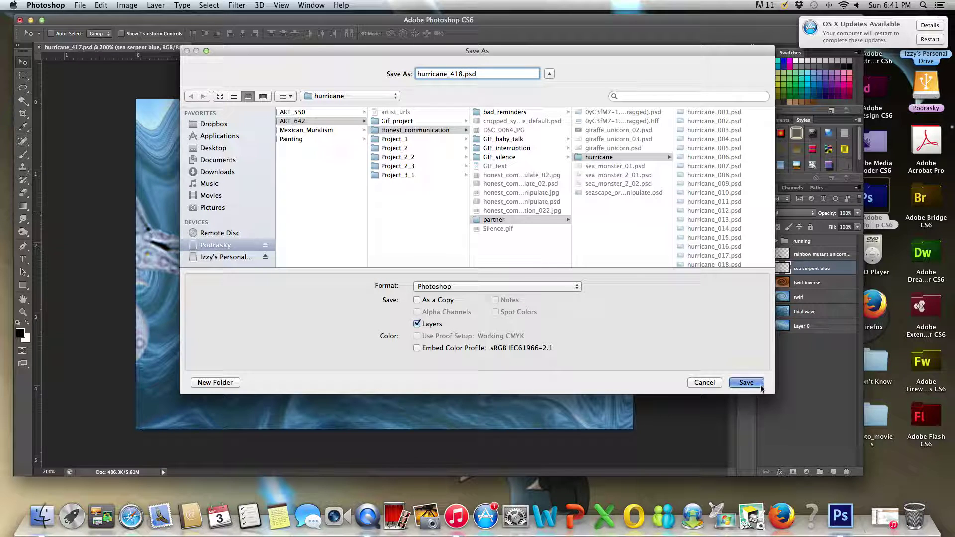
pyautogui.click(746, 383)
pyautogui.click(577, 209)
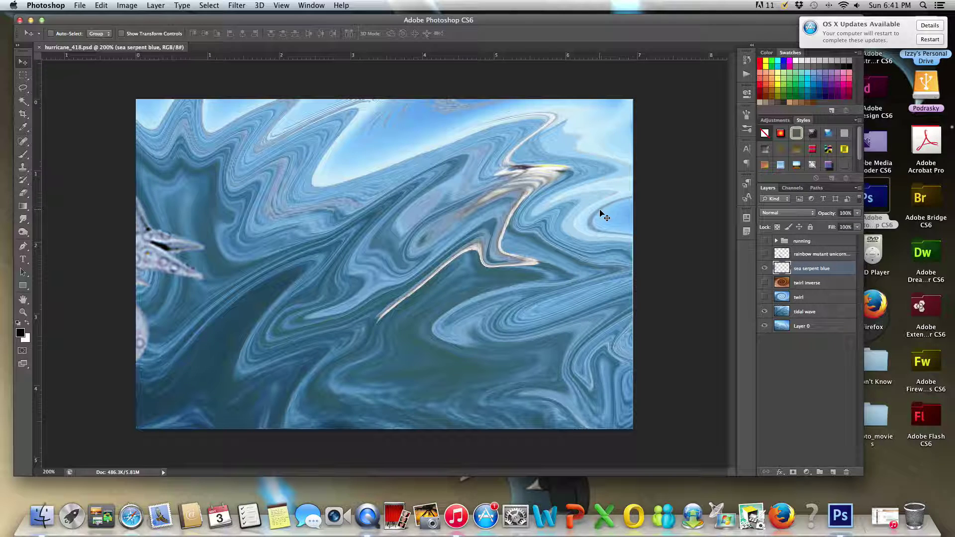
# - Reposition the serpent again and save the frame as hurricane_419.psd
pyautogui.hotkey('shift', 'Right')
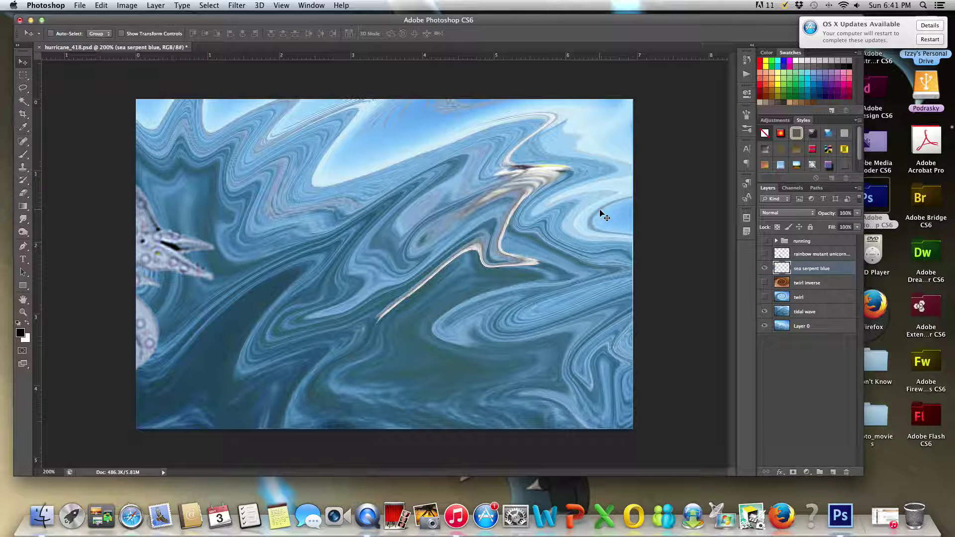
pyautogui.hotkey('shift', 'Left')
pyautogui.press('super+shift+s')
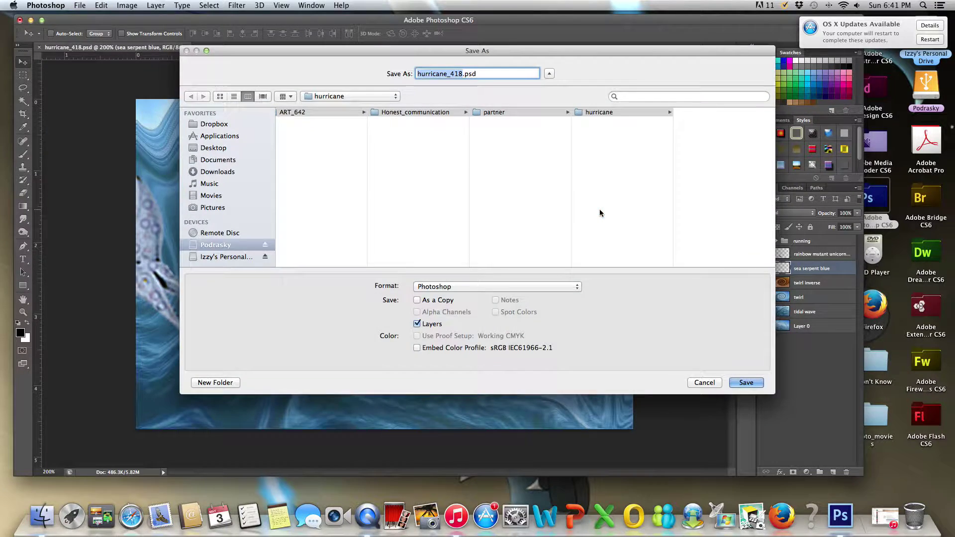
pyautogui.press('Right')
pyautogui.press('BackSpace')
pyautogui.write('9')
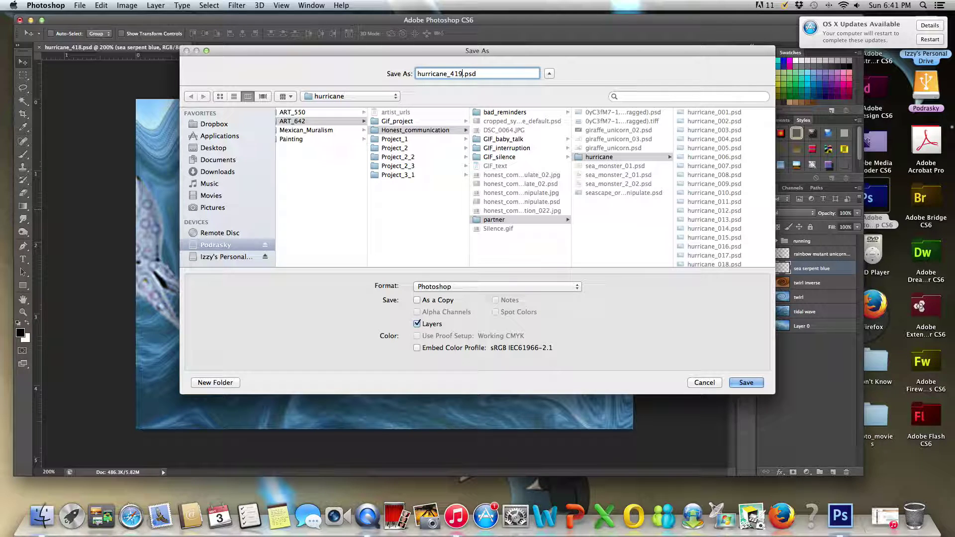
pyautogui.click(745, 382)
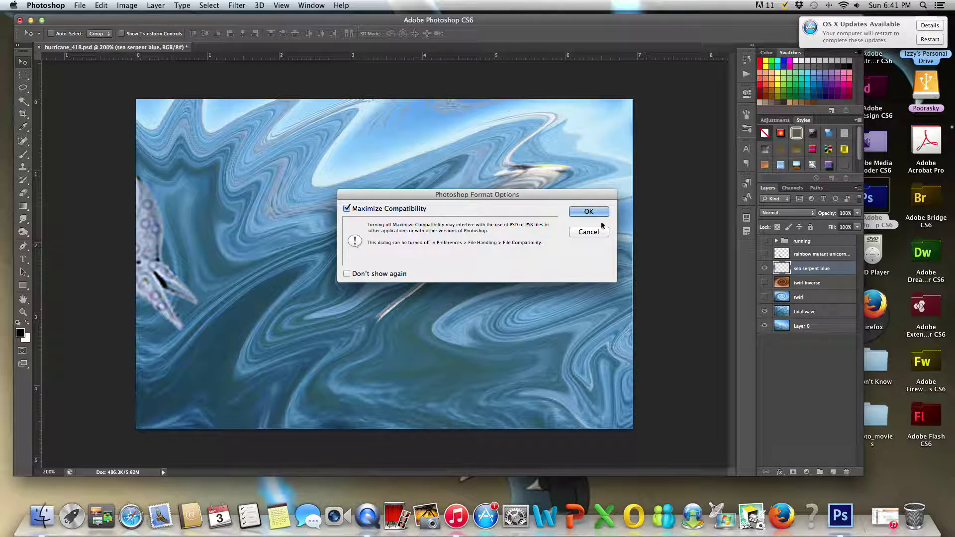
pyautogui.click(599, 216)
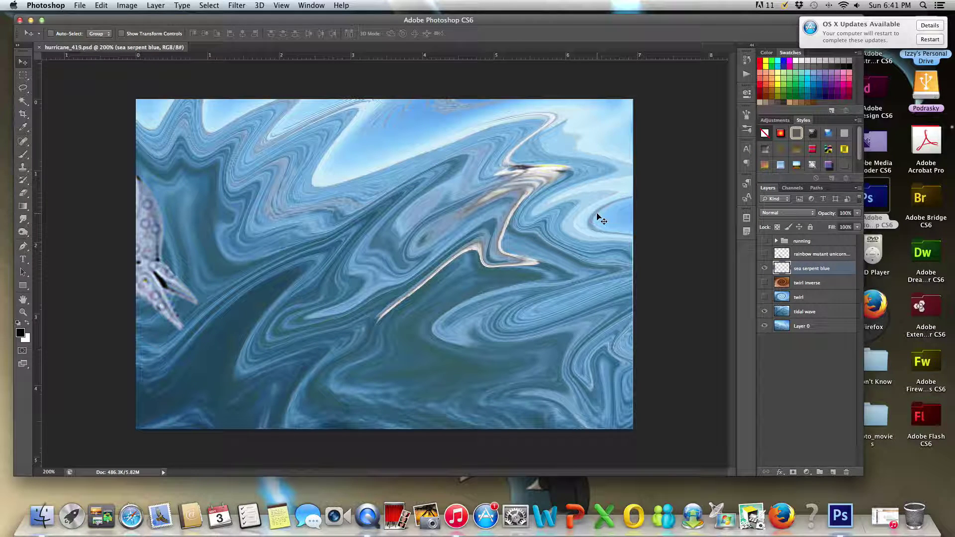
# - Transform the sea serpent into a new position and return to the Move tool
pyautogui.hotkey('shift', 'Right')
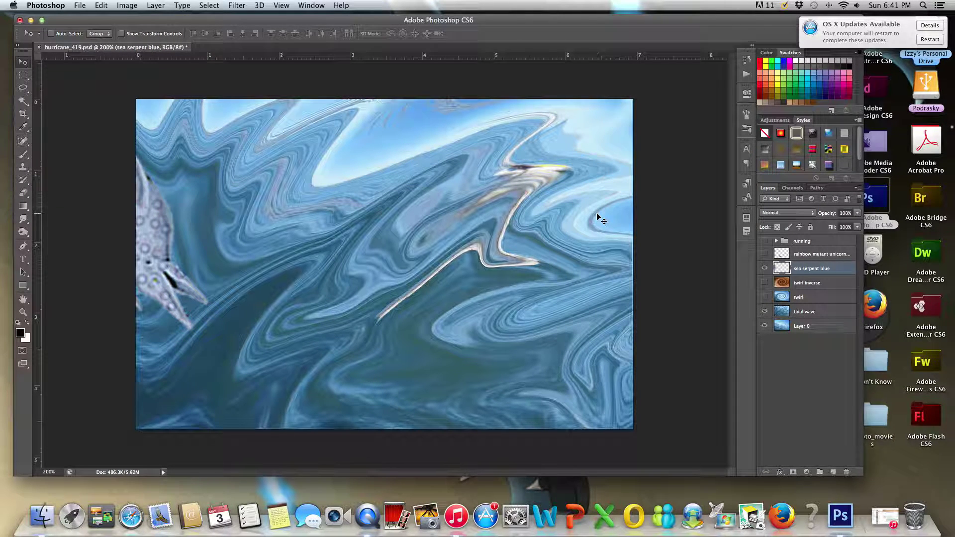
pyautogui.press('t')
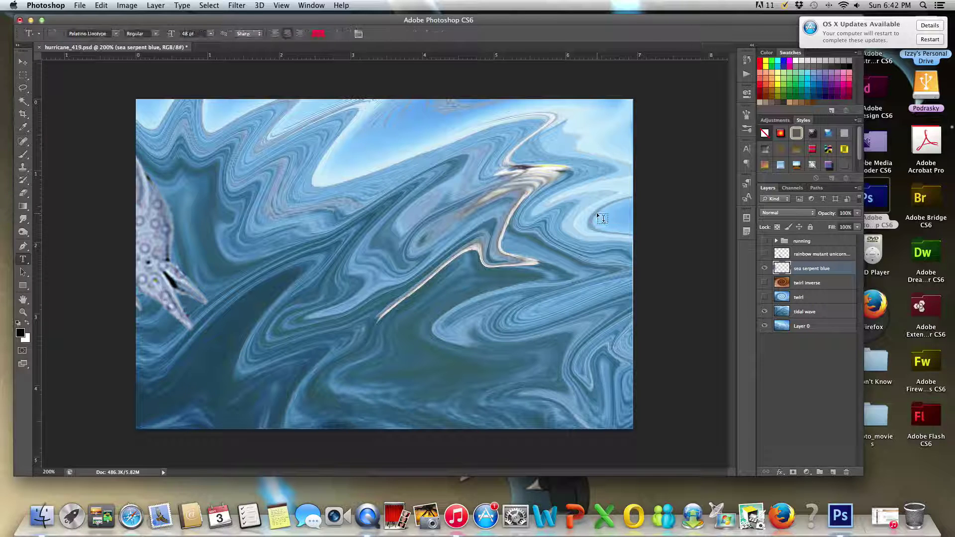
pyautogui.hotkey('shift', 't')
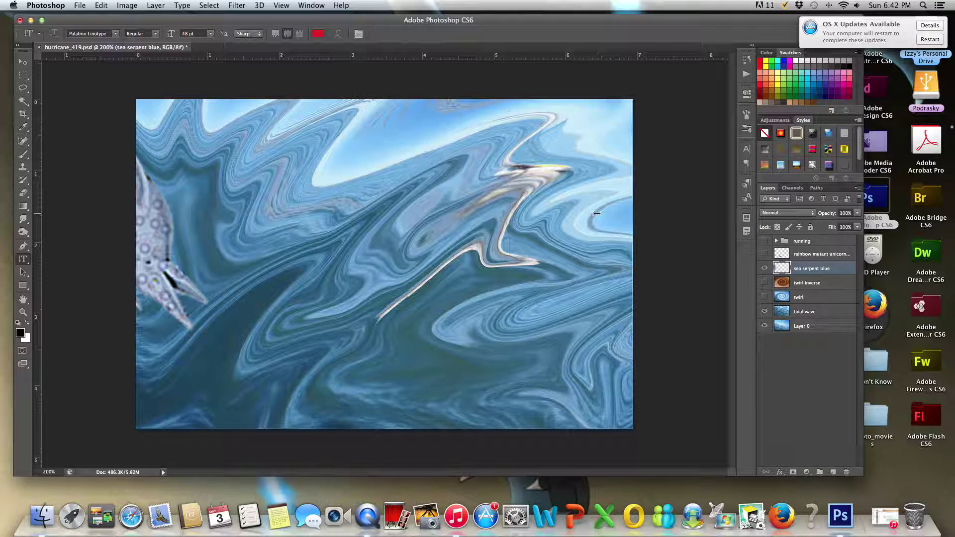
pyautogui.hotkey('shift', 't')
pyautogui.hotkey('shift', 't')
pyautogui.press('Return')
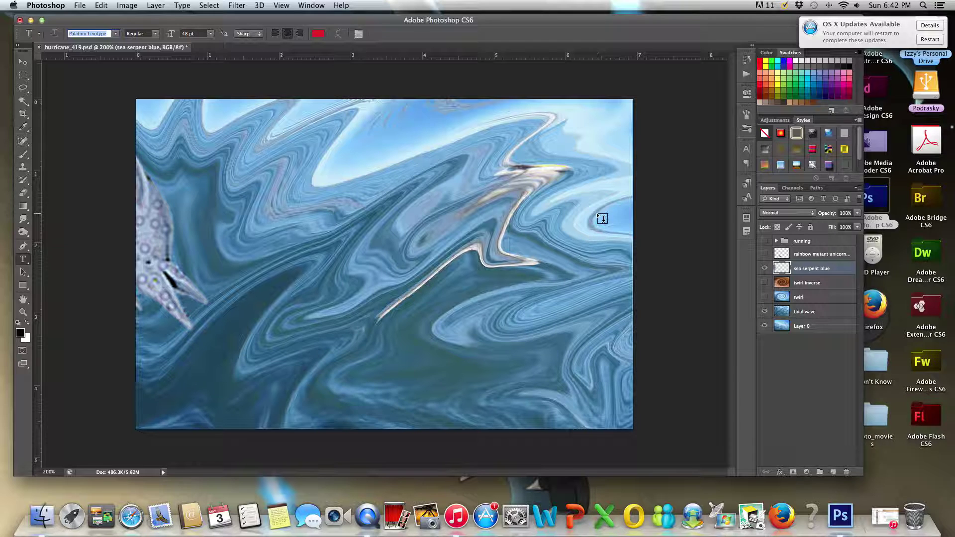
pyautogui.hotkey('ctrl', 'f')
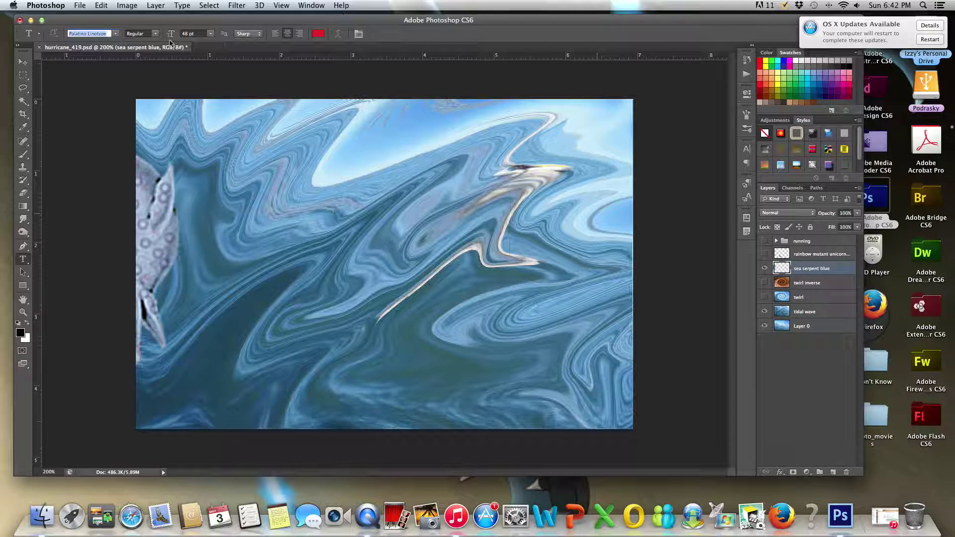
pyautogui.click(23, 62)
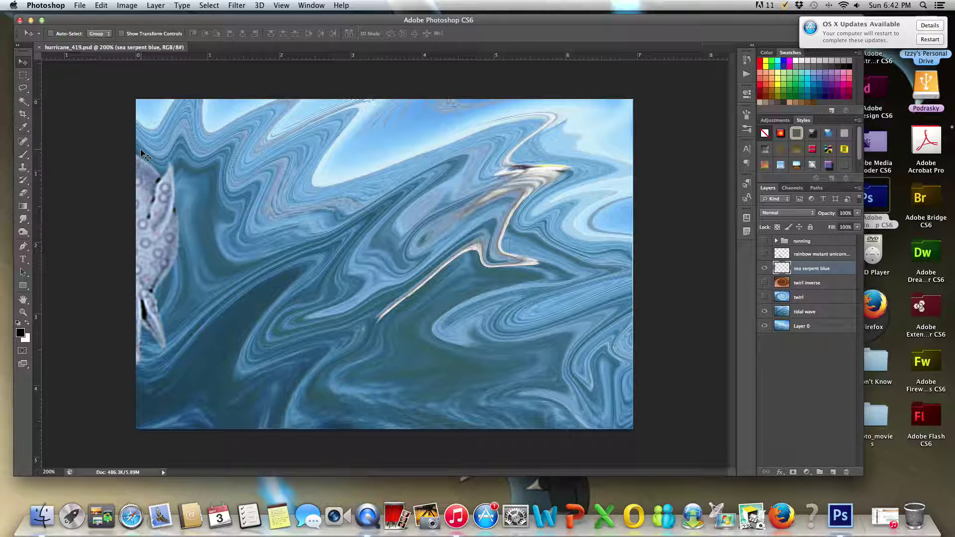
# - Nudge the serpent further right and save the frame as hurricane_420.psd
pyautogui.hotkey('shift', 'Right')
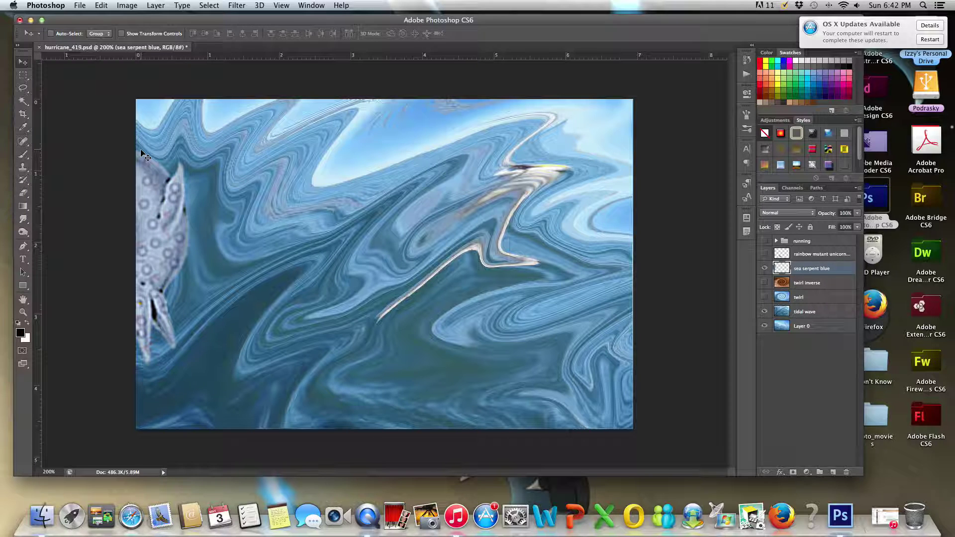
pyautogui.hotkey('shift', 'Right')
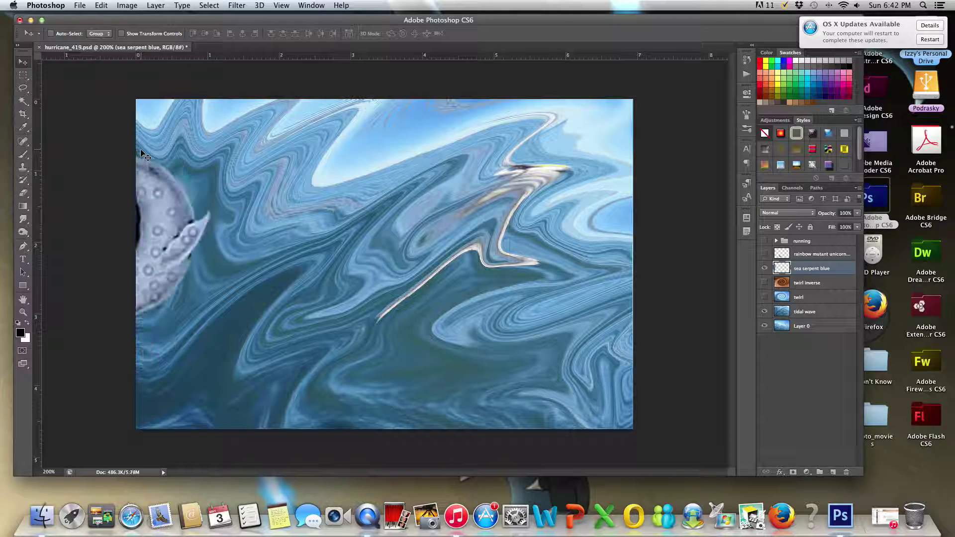
pyautogui.press('super+s')
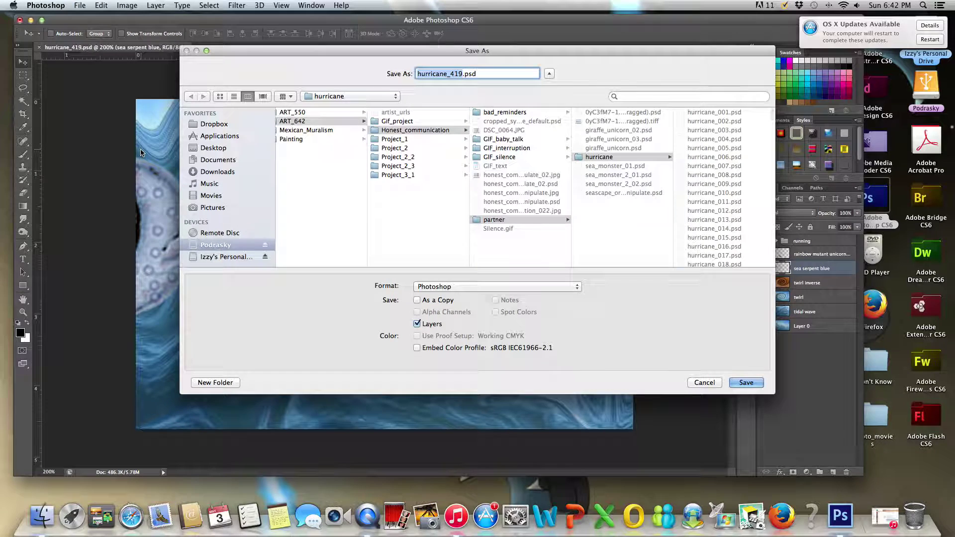
pyautogui.click(461, 74)
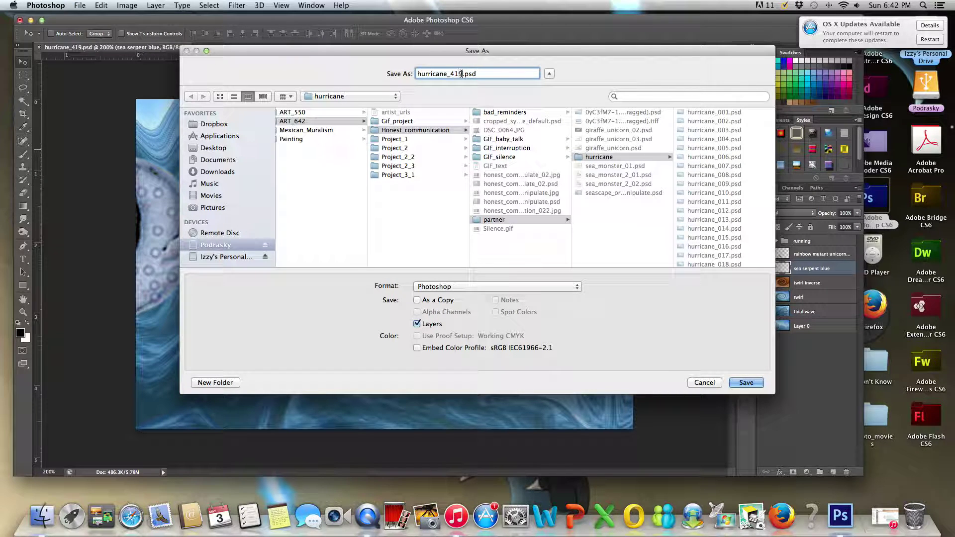
pyautogui.press('BackSpace')
pyautogui.press('BackSpace')
pyautogui.write('20')
pyautogui.click(759, 385)
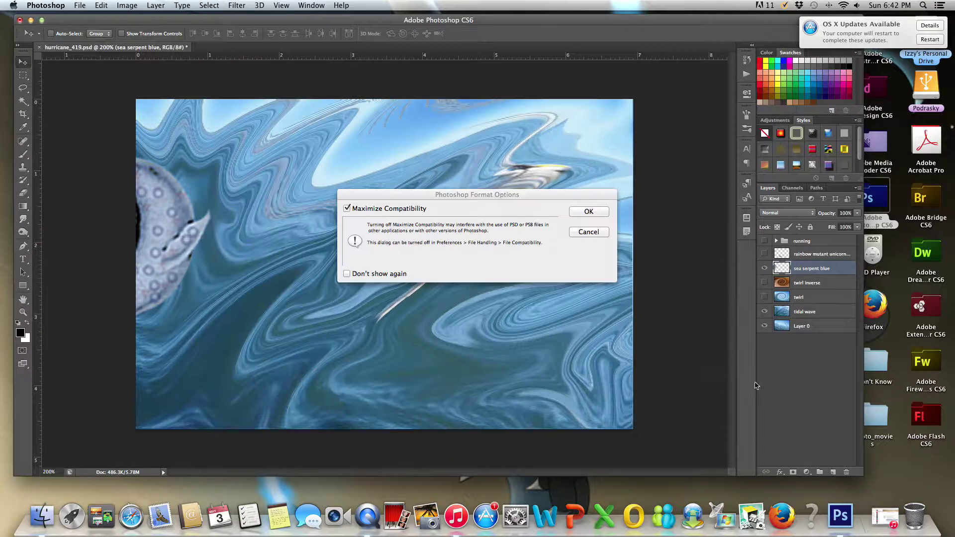
pyautogui.click(589, 212)
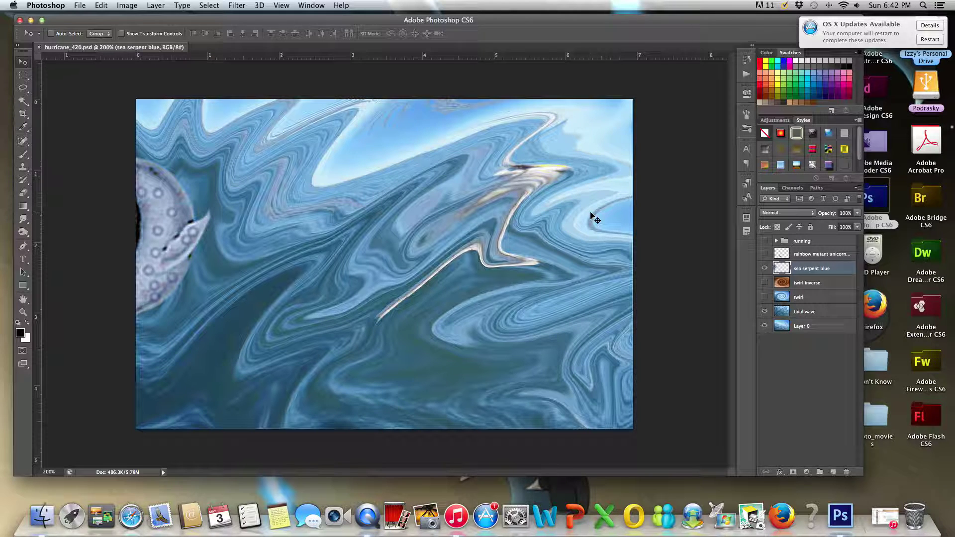
pyautogui.hotkey('shift', 'Right')
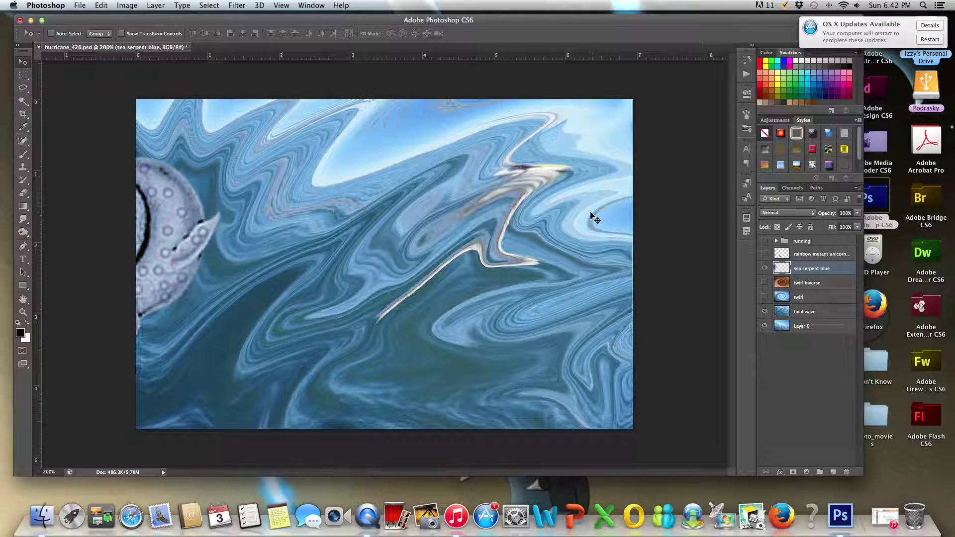
# - Move the sea serpent down slightly and save as hurricane_421.psd
pyautogui.hotkey('shift', 'Down')
pyautogui.hotkey('shift', 'Down')
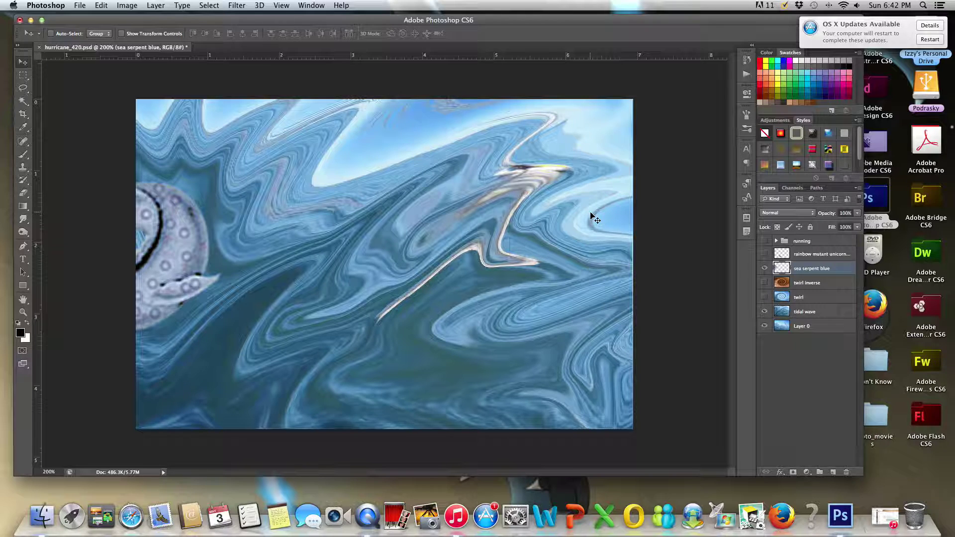
pyautogui.press('super+shift+s')
pyautogui.click(462, 74)
pyautogui.press('BackSpace')
pyautogui.write('1')
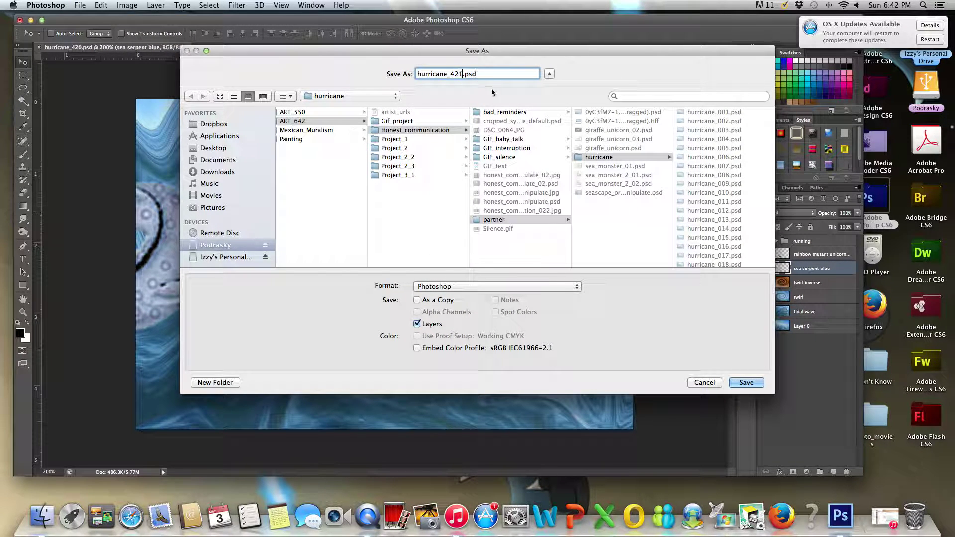
pyautogui.press('Return')
pyautogui.click(593, 213)
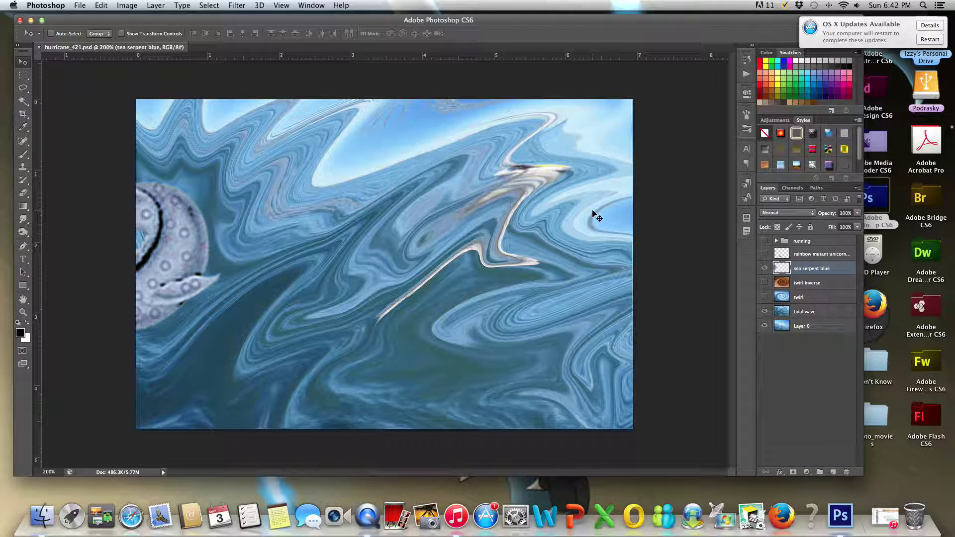
# - Reshape and advance the serpent, then save the frame as hurricane_422.psd
pyautogui.hotkey('ctrl', 'f')
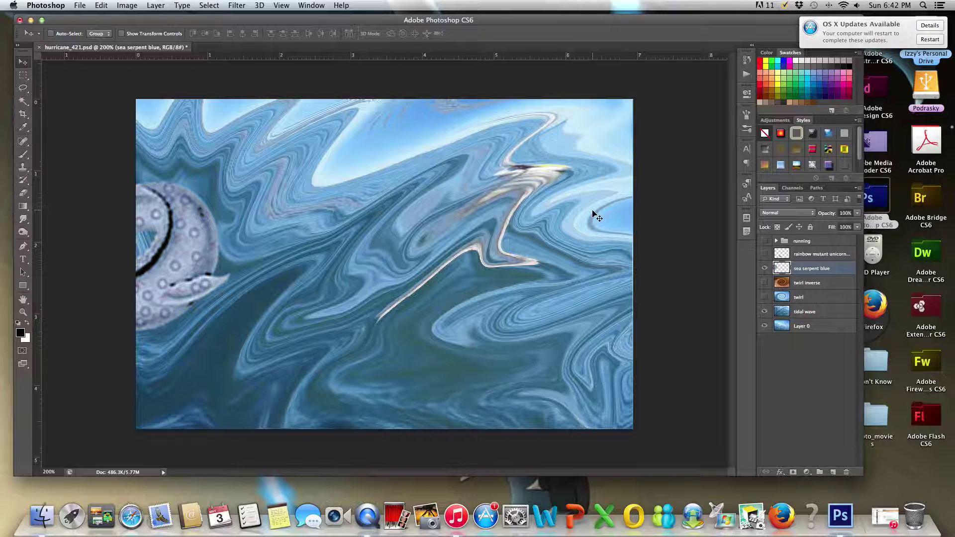
pyautogui.hotkey('ctrl', 'f')
pyautogui.hotkey('ctrl', 'shift', 's')
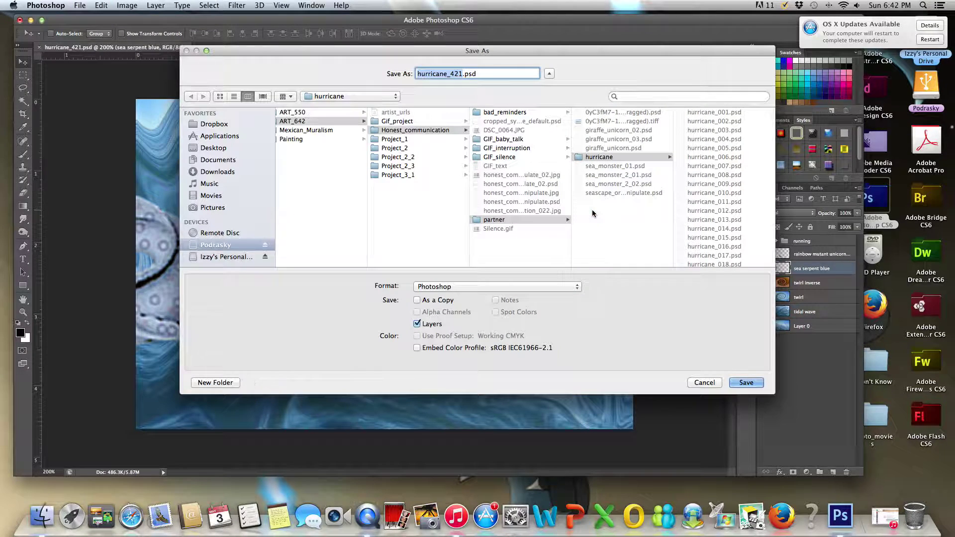
pyautogui.click(458, 73)
pyautogui.press('Delete')
pyautogui.write('2')
pyautogui.click(746, 382)
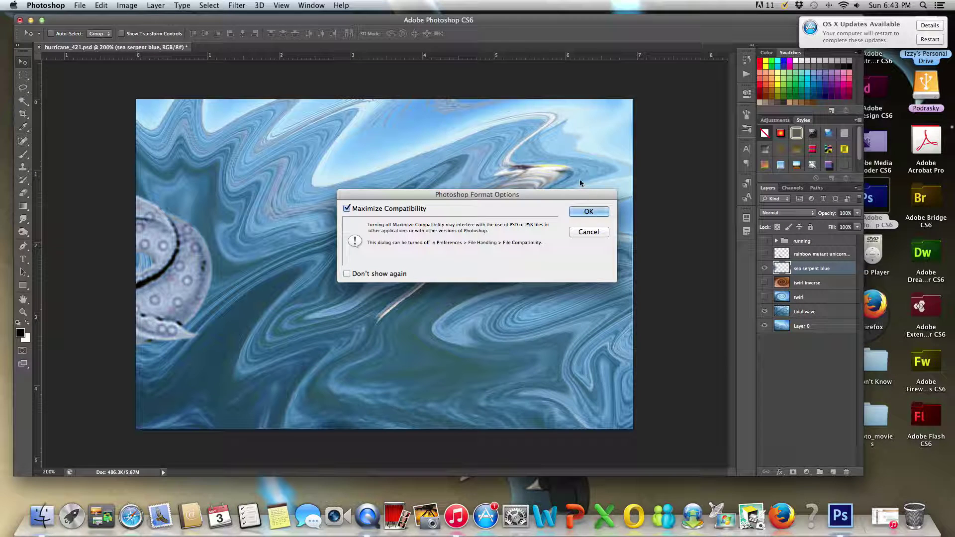
pyautogui.click(591, 210)
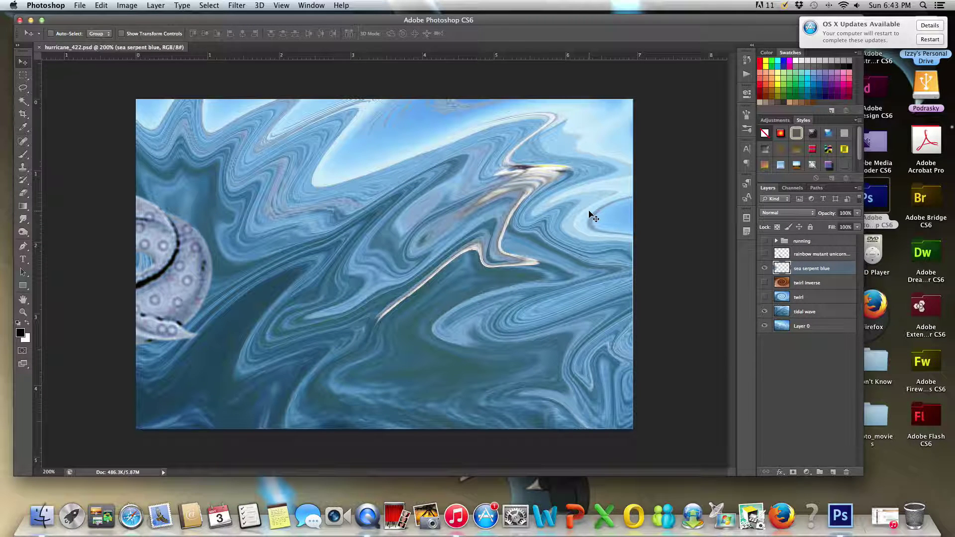
# - Nudge the serpent about 40 px right, repose it, save hurricane_423.psd, then nudge again
pyautogui.hotkey('shift', 'Right')
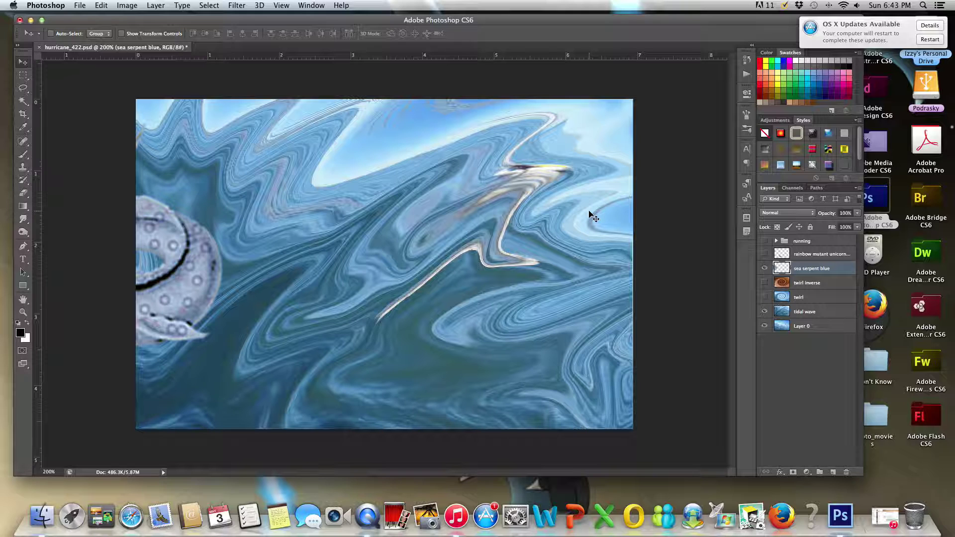
pyautogui.hotkey('shift', 'Right')
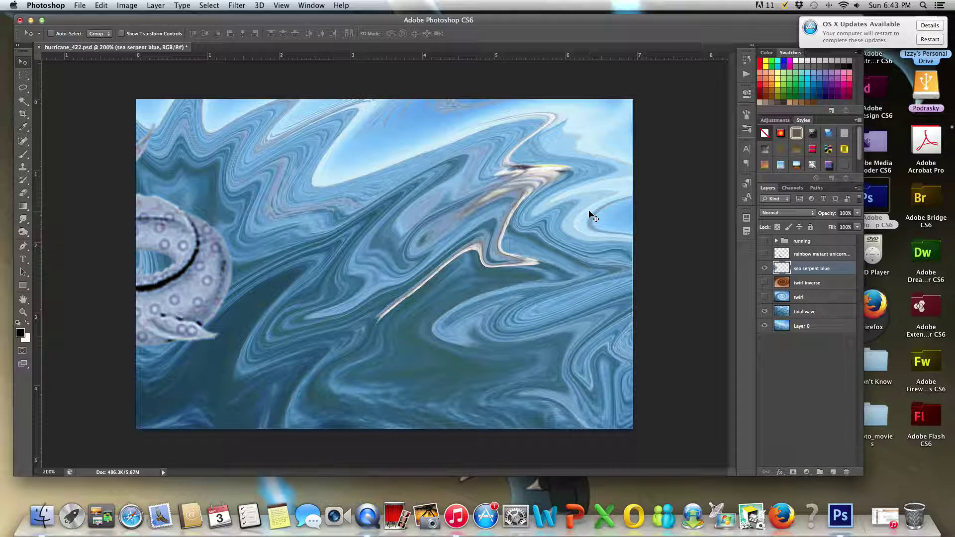
pyautogui.hotkey('ctrl', 'z')
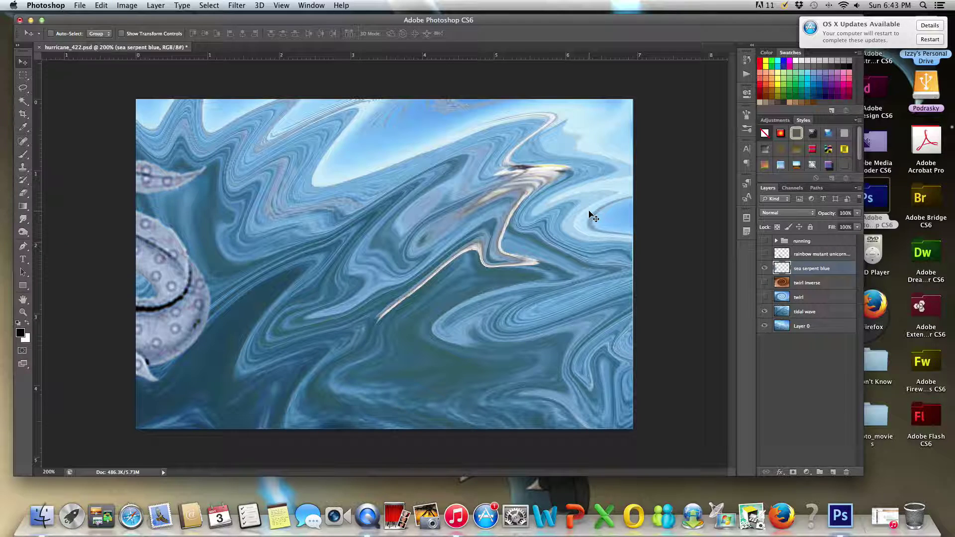
pyautogui.hotkey('ctrl', 'shift', 's')
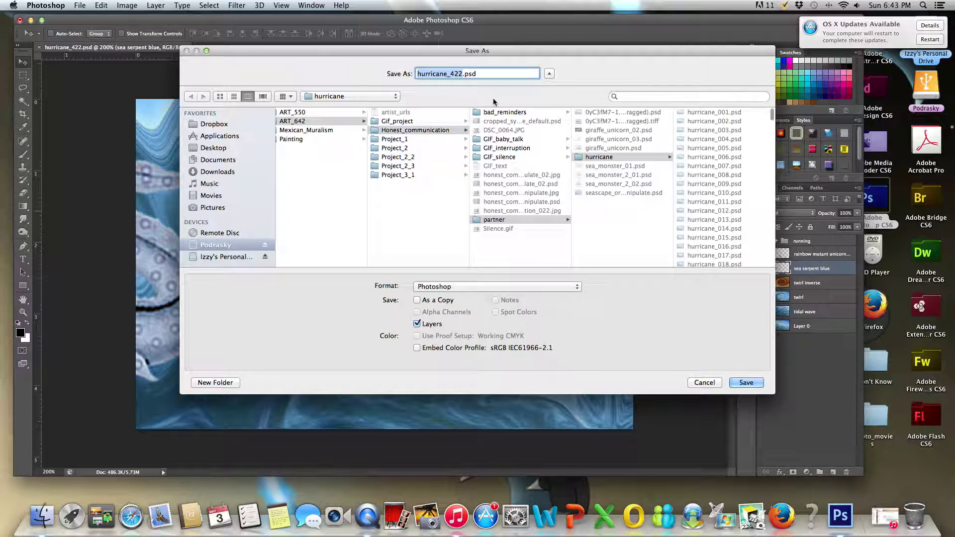
pyautogui.click(461, 74)
pyautogui.press('BackSpace')
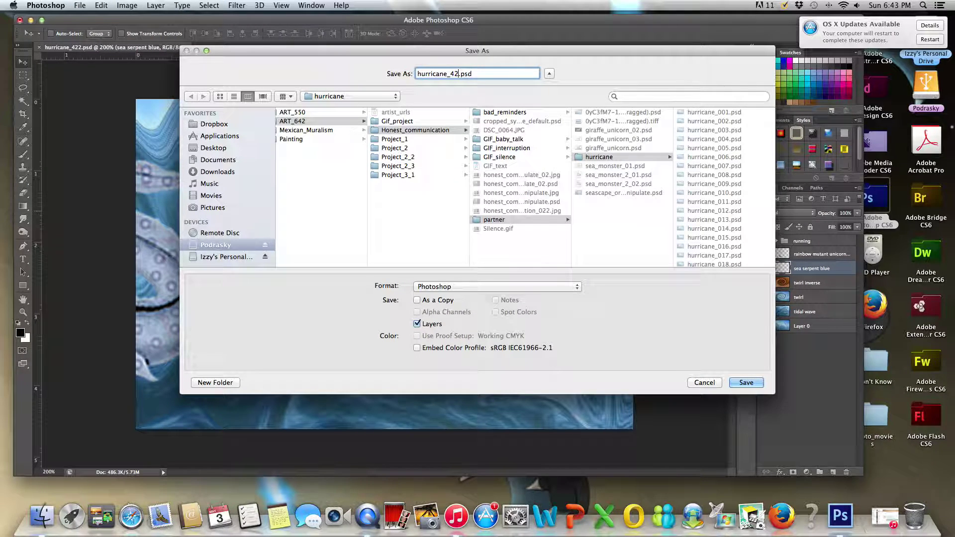
pyautogui.write('3')
pyautogui.click(746, 382)
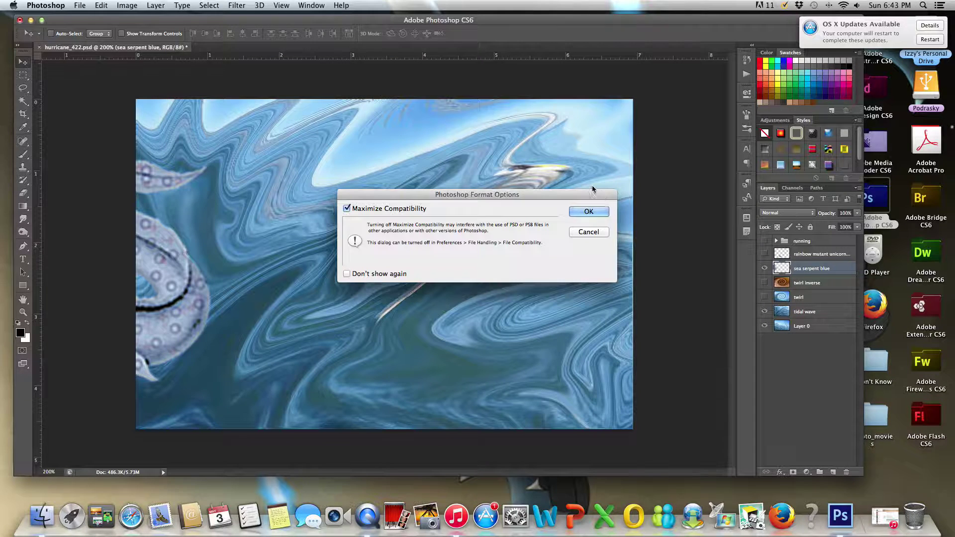
pyautogui.click(597, 216)
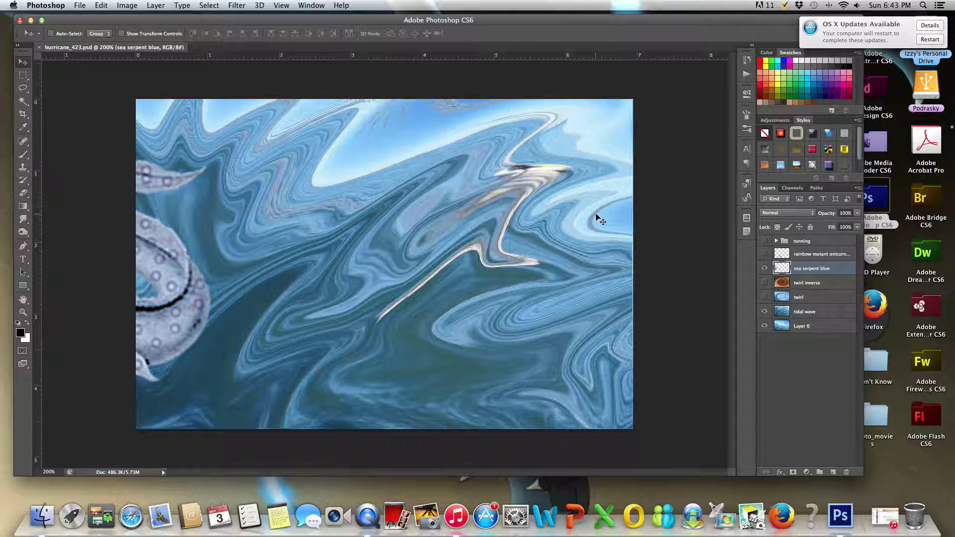
pyautogui.hotkey('shift', 'Right')
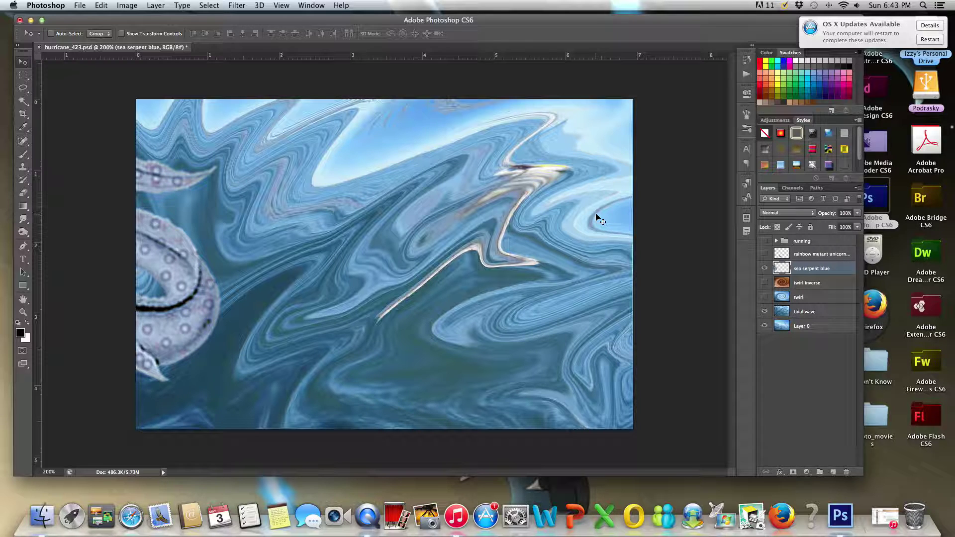
# - Rotate the serpent into a new pose and save the frame as hurricane_424.psd
pyautogui.hotkey('ctrl', 'shift', 't')
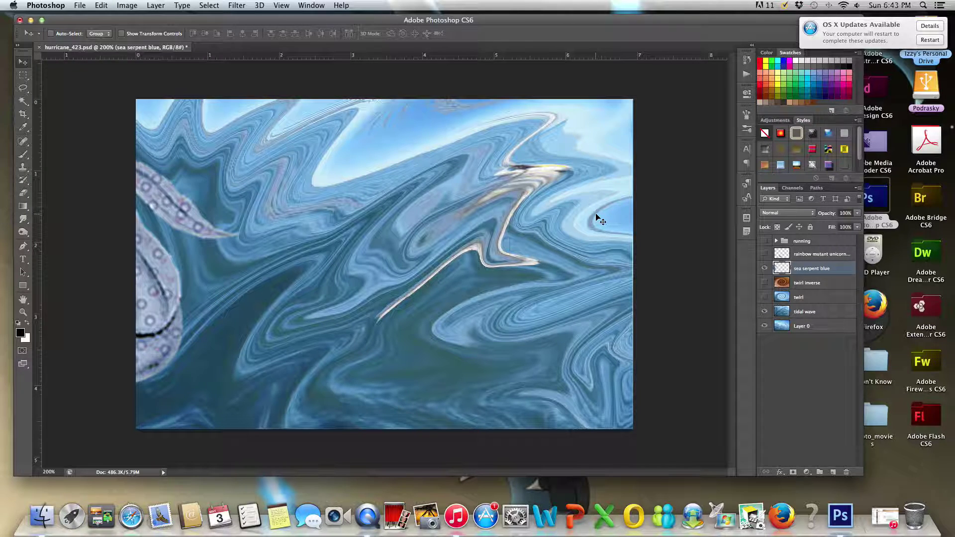
pyautogui.hotkey('ctrl', 'shift', 's')
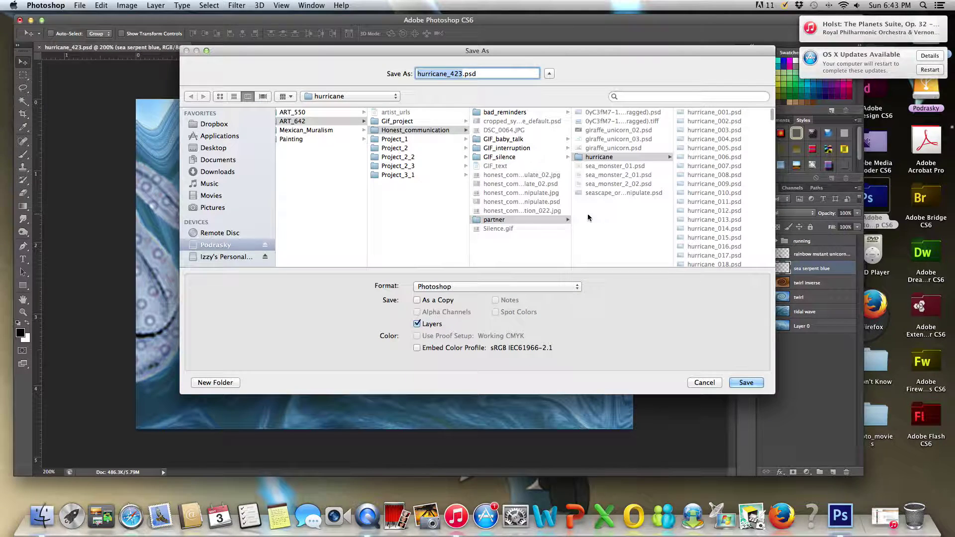
pyautogui.press('Right')
pyautogui.press('BackSpace')
pyautogui.write('4')
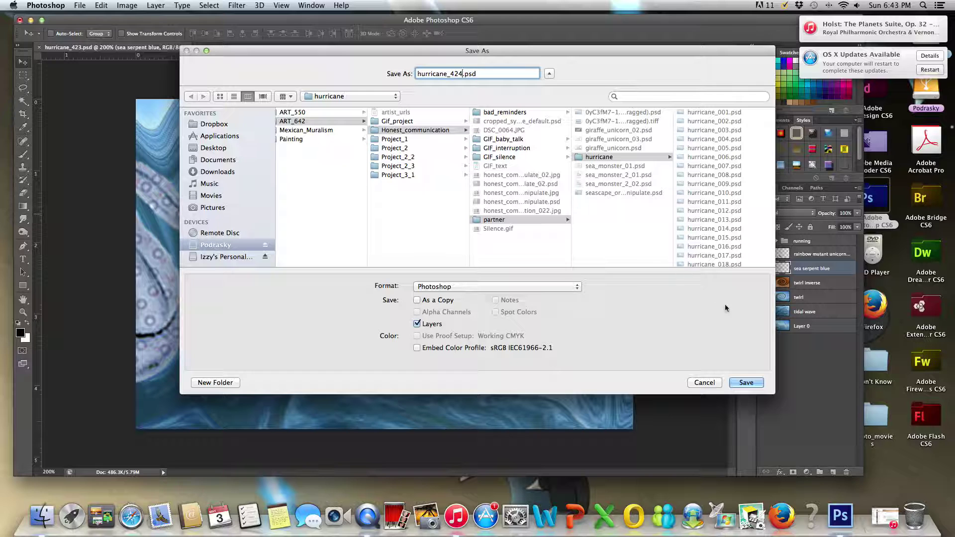
pyautogui.click(745, 382)
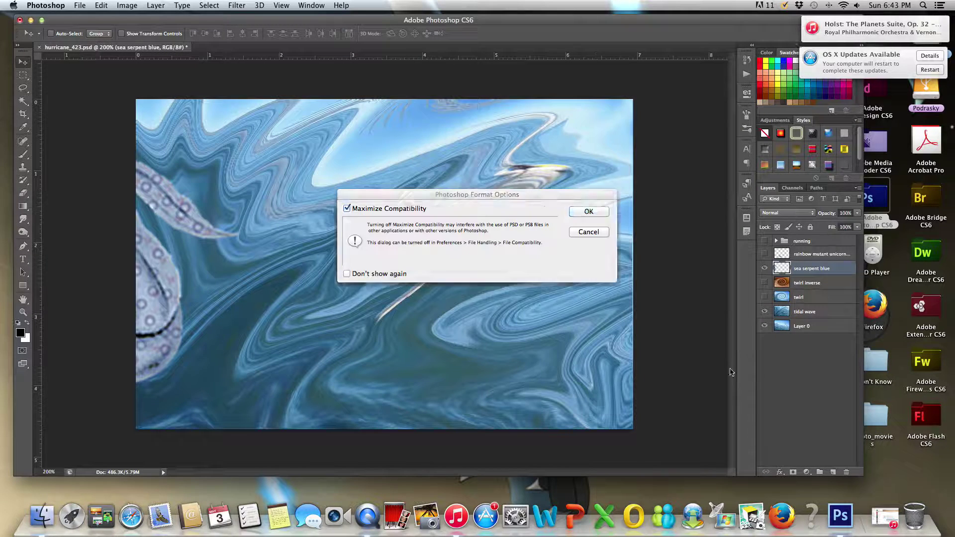
pyautogui.click(595, 214)
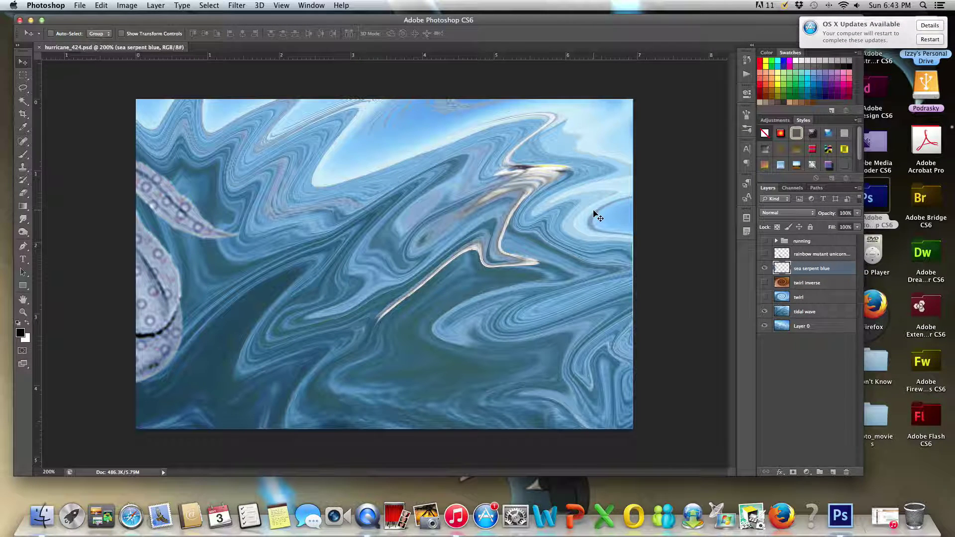
# - Shift the tentacle about 40 px right with a new distortion and save as hurricane_425.psd
pyautogui.hotkey('shift', 'Right')
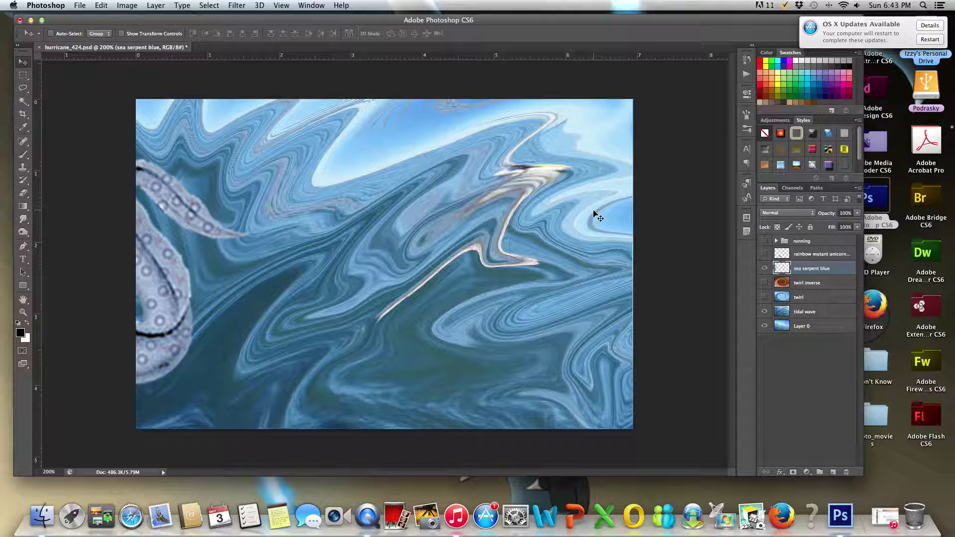
pyautogui.hotkey('ctrl', 'f')
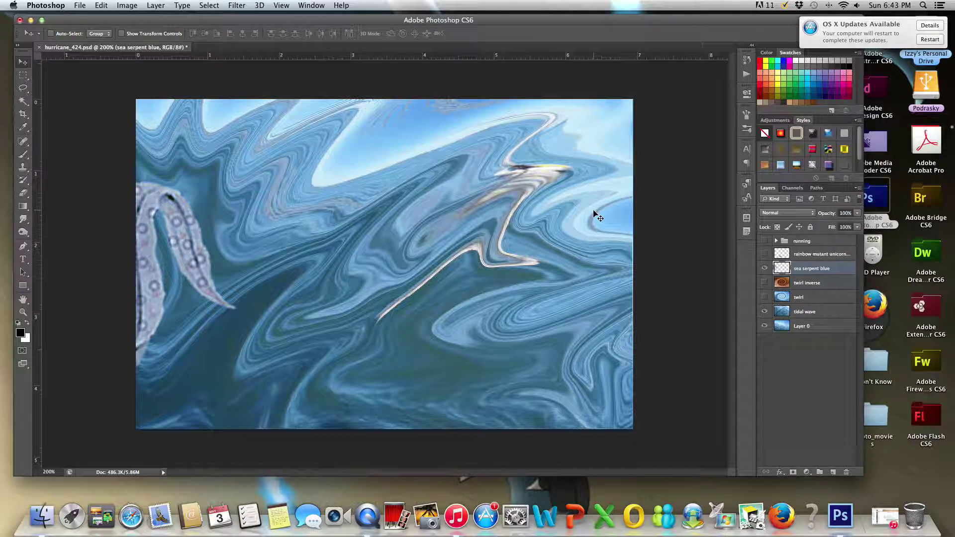
pyautogui.hotkey('shift', 'Right')
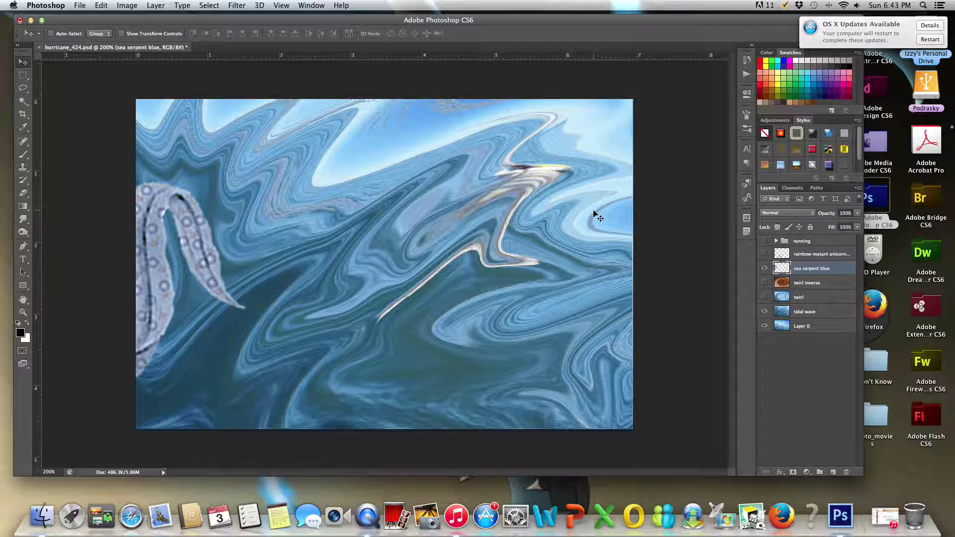
pyautogui.press('super+shift+s')
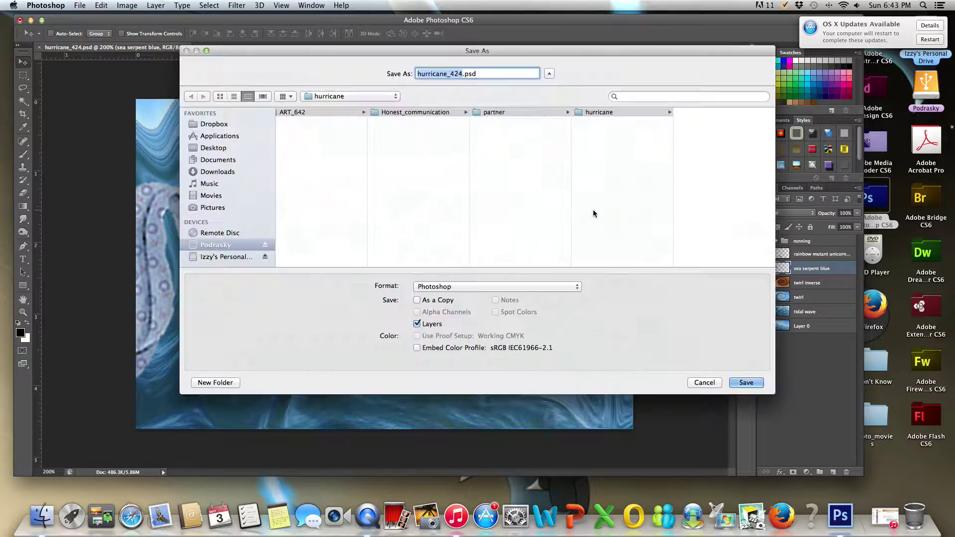
pyautogui.press('Right')
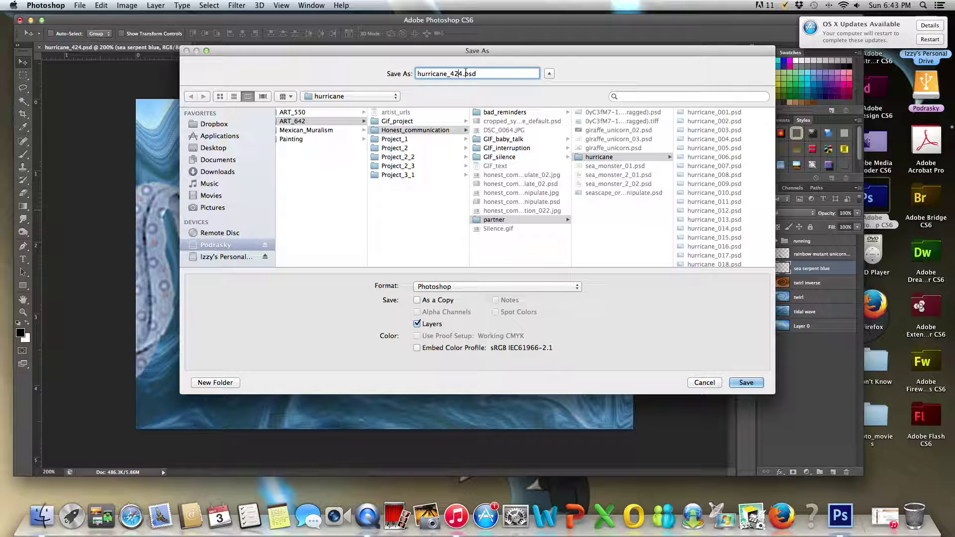
pyautogui.press('BackSpace')
pyautogui.write('5')
pyautogui.click(746, 382)
pyautogui.click(580, 211)
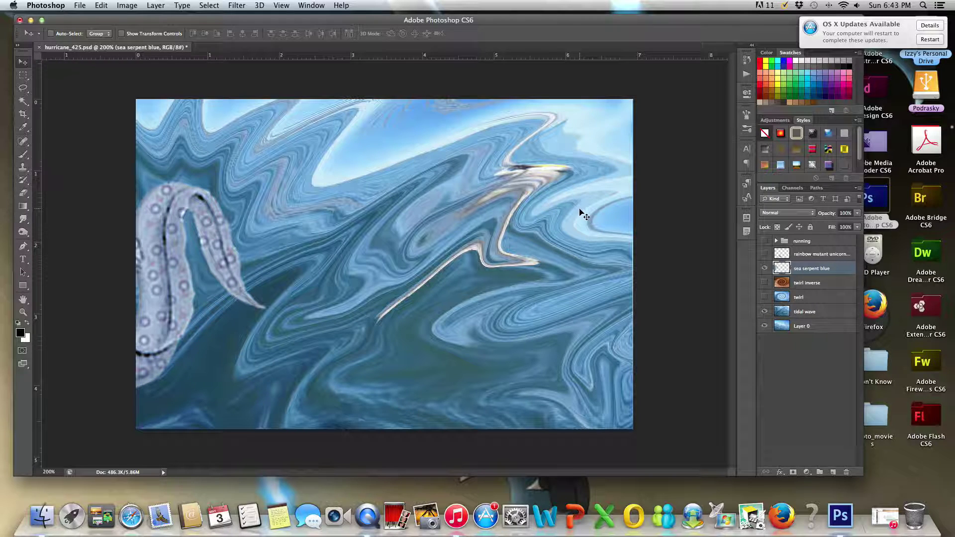
# - Redistort the tentacle into an arch shape and save as hurricane_426.psd
pyautogui.hotkey('ctrl', 'f')
pyautogui.hotkey('ctrl', 'shift', 's')
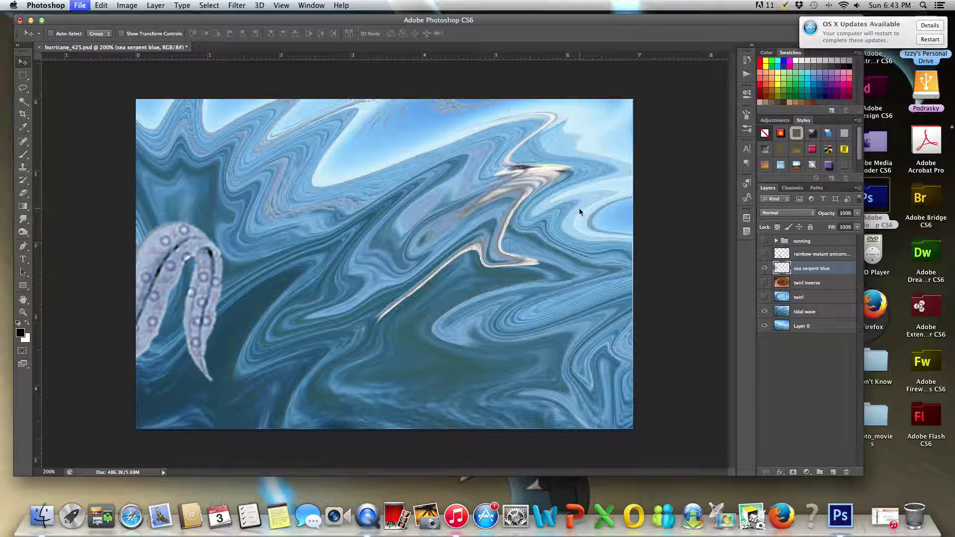
pyautogui.click(463, 74)
pyautogui.press('BackSpace')
pyautogui.write('6')
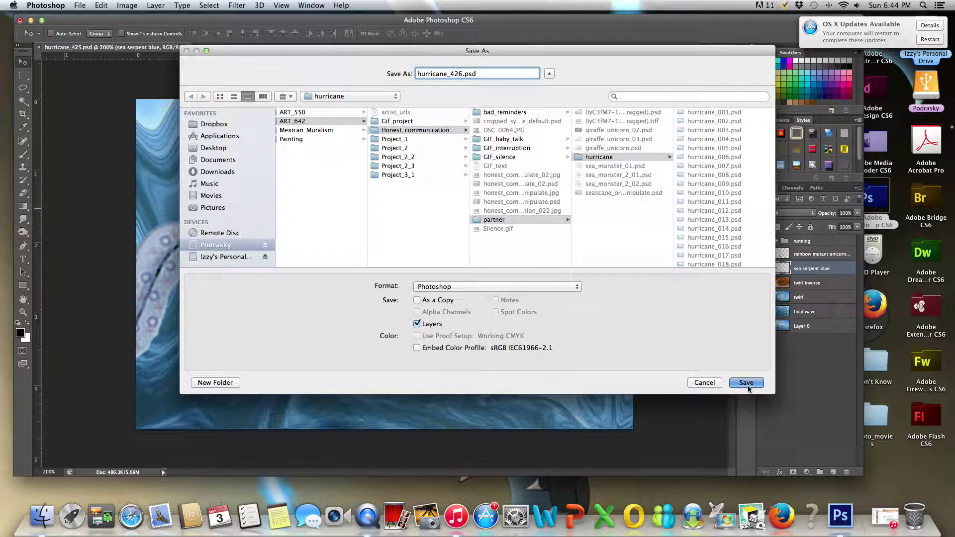
pyautogui.click(746, 383)
pyautogui.click(582, 215)
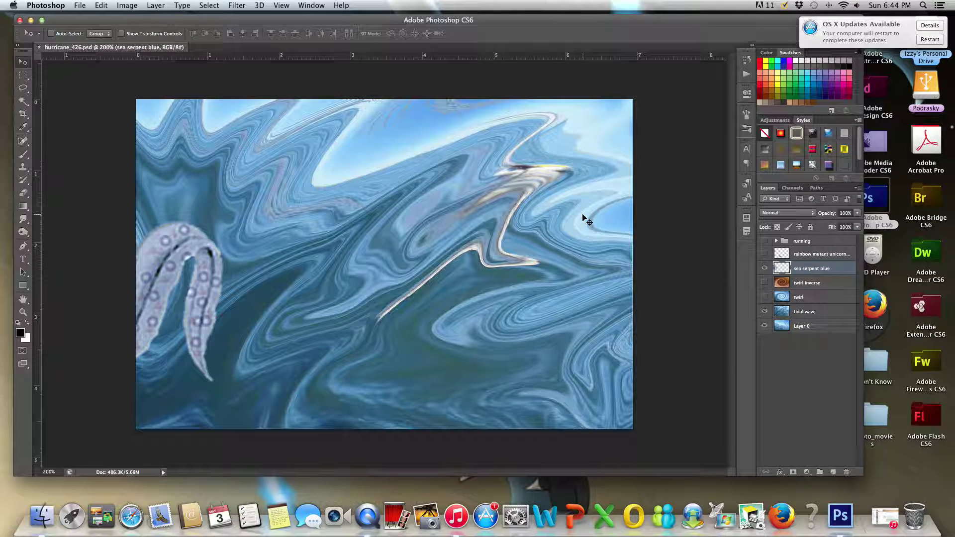
# - Nudge the tentacle right, then down and left, and save as hurricane_427.psd
pyautogui.hotkey('shift', 'Right')
pyautogui.hotkey('shift', 'Right')
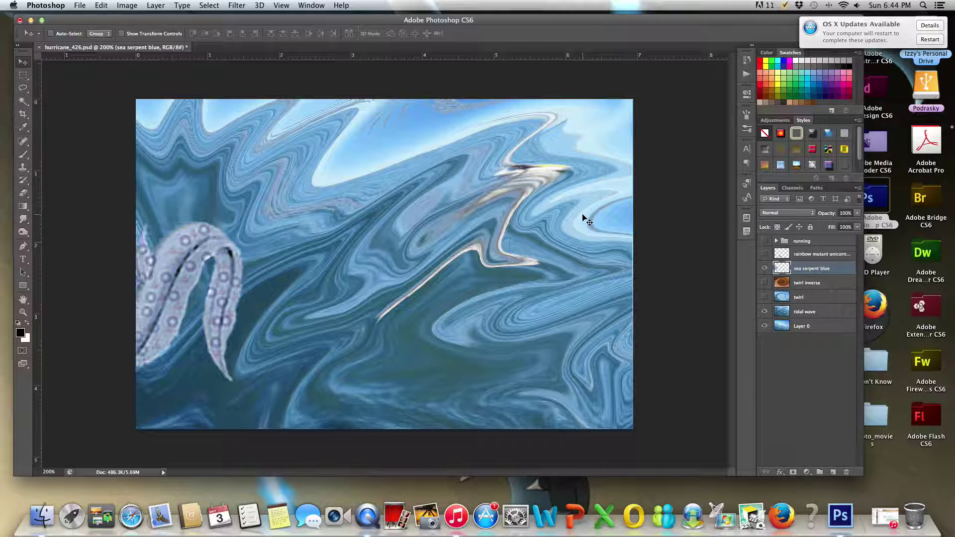
pyautogui.hotkey('shift', 'Left')
pyautogui.hotkey('shift', 'Left')
pyautogui.hotkey('shift', 'Left')
pyautogui.hotkey('shift', 'Down')
pyautogui.hotkey('shift', 'Down')
pyautogui.hotkey('shift', 'Down')
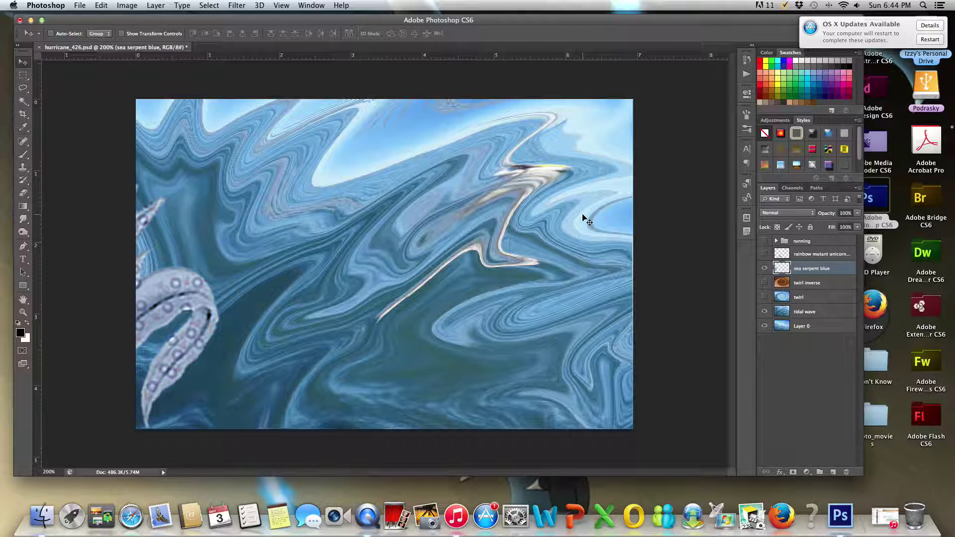
pyautogui.press('super+shift+s')
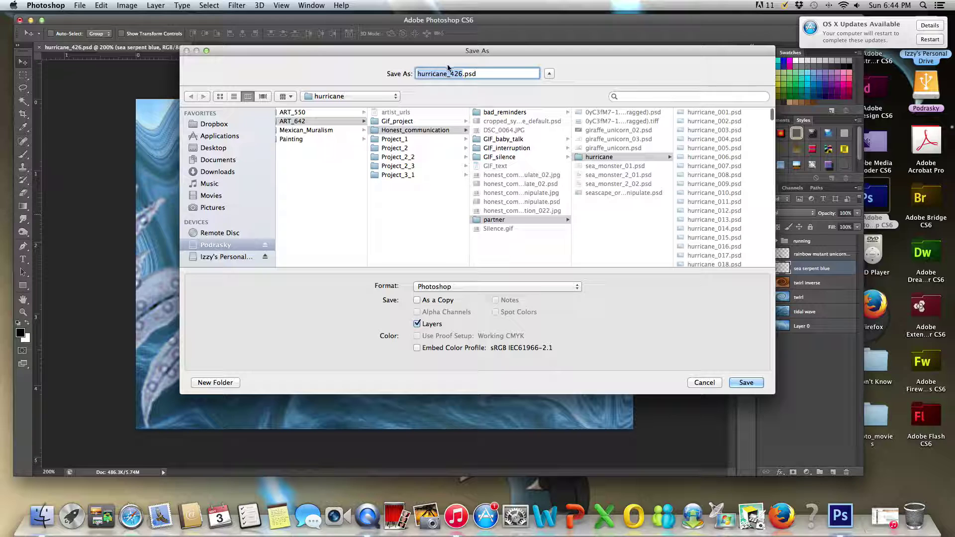
pyautogui.click(459, 73)
pyautogui.press('BackSpace')
pyautogui.write('7')
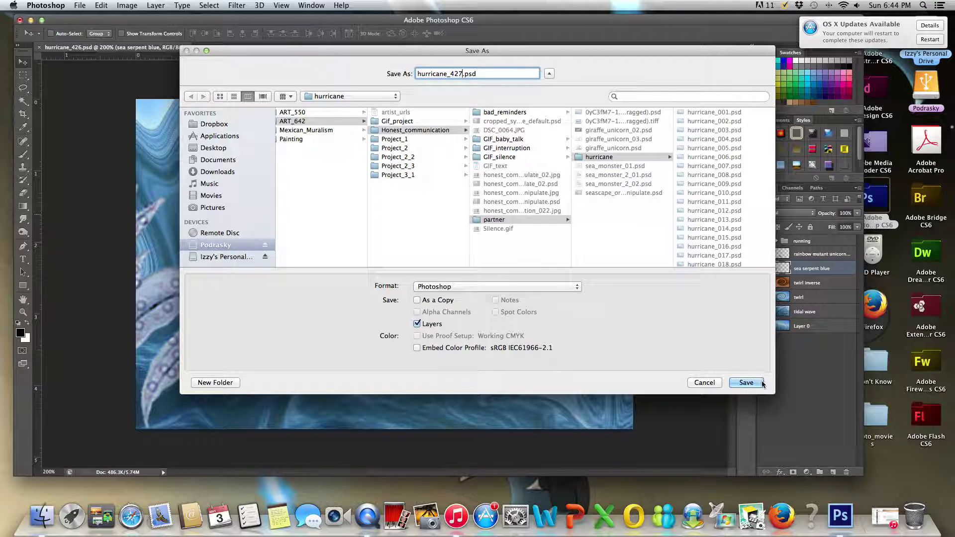
pyautogui.click(751, 383)
pyautogui.click(588, 210)
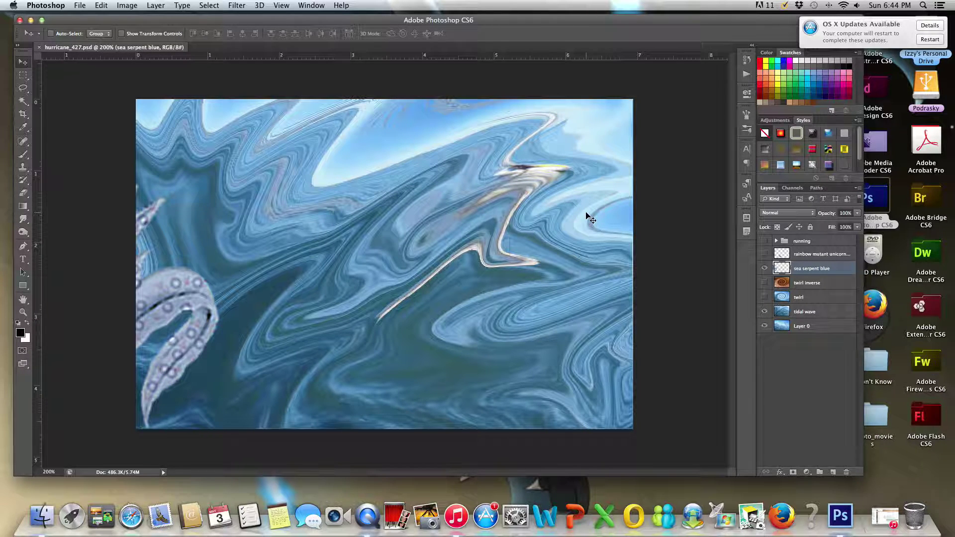
# - Reposition the sea serpent and save the frame as hurricane_428.psd
pyautogui.hotkey('shift', 'Right')
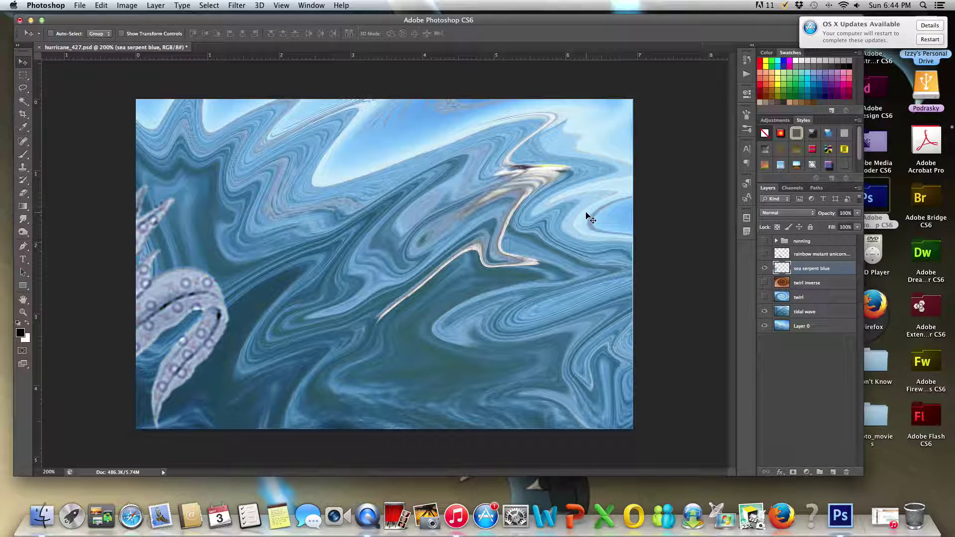
pyautogui.hotkey('shift', 'Right')
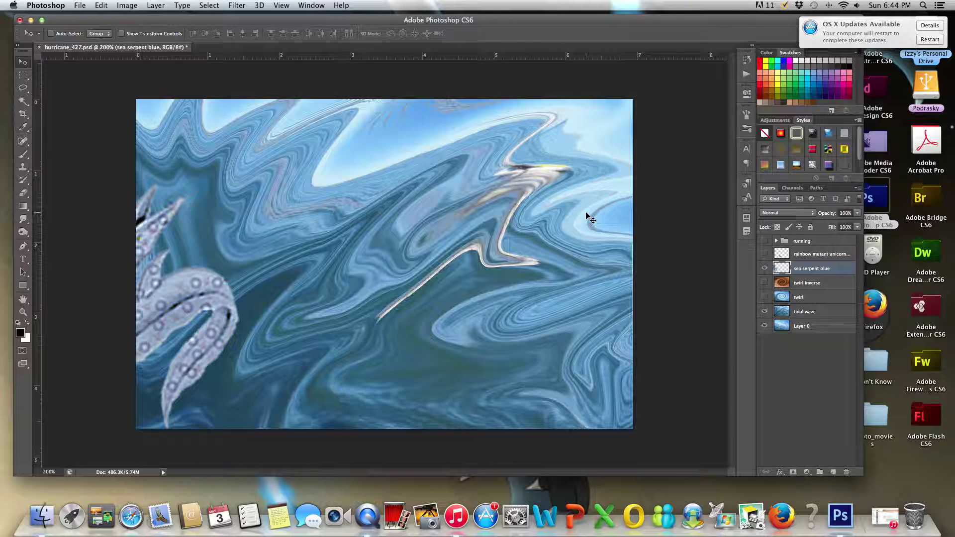
pyautogui.hotkey('ctrl', 'z')
pyautogui.hotkey('ctrl', 'shift', 's')
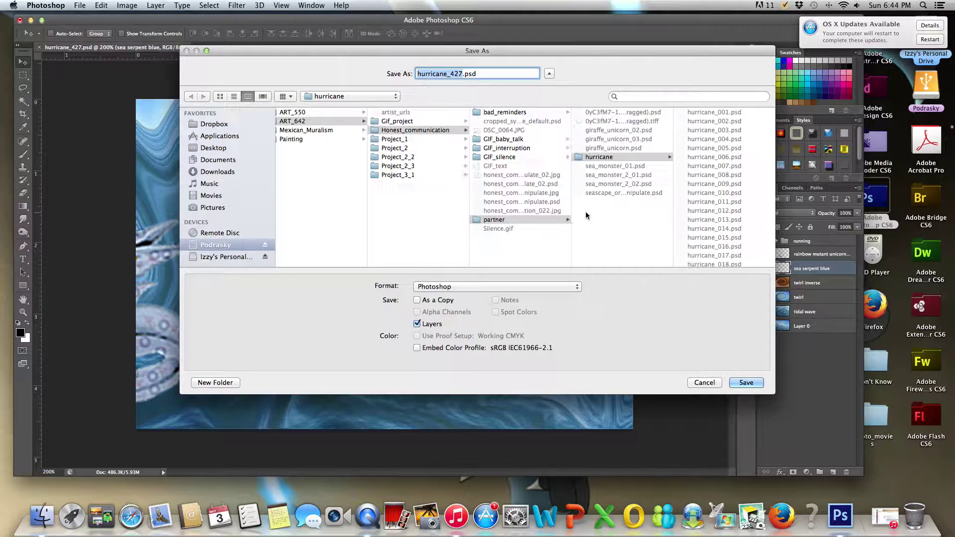
pyautogui.click(461, 74)
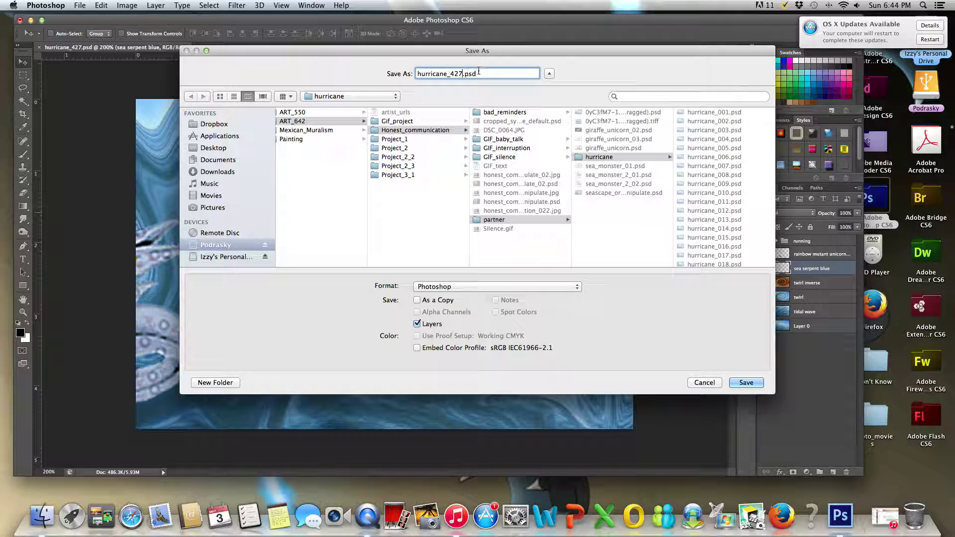
pyautogui.press('BackSpace')
pyautogui.write('8')
pyautogui.click(746, 383)
pyautogui.click(578, 213)
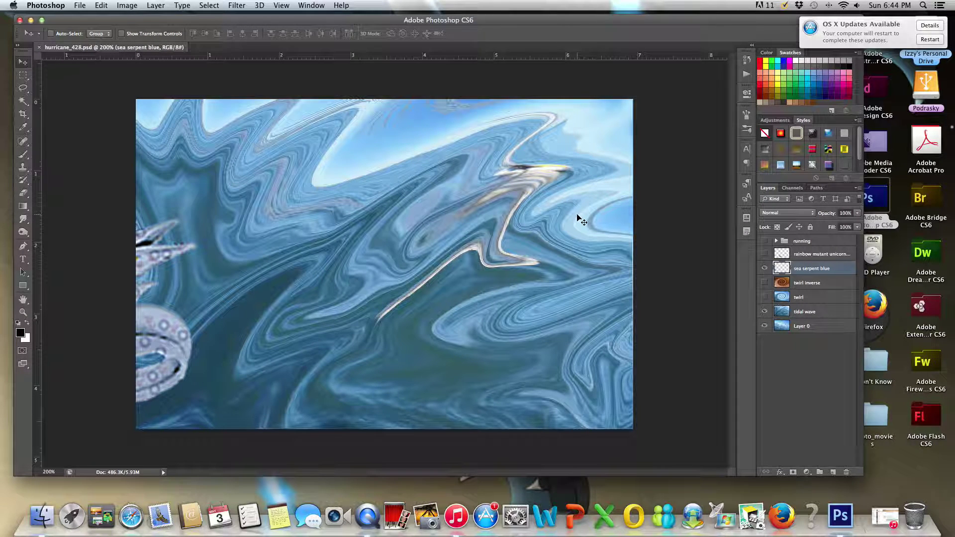
# - Nudge the serpent down, left, then further right, and save as hurricane_429.psd
pyautogui.hotkey('shift', 'Right')
pyautogui.hotkey('shift', 'Right')
pyautogui.hotkey('shift', 'Left')
pyautogui.hotkey('shift', 'Down')
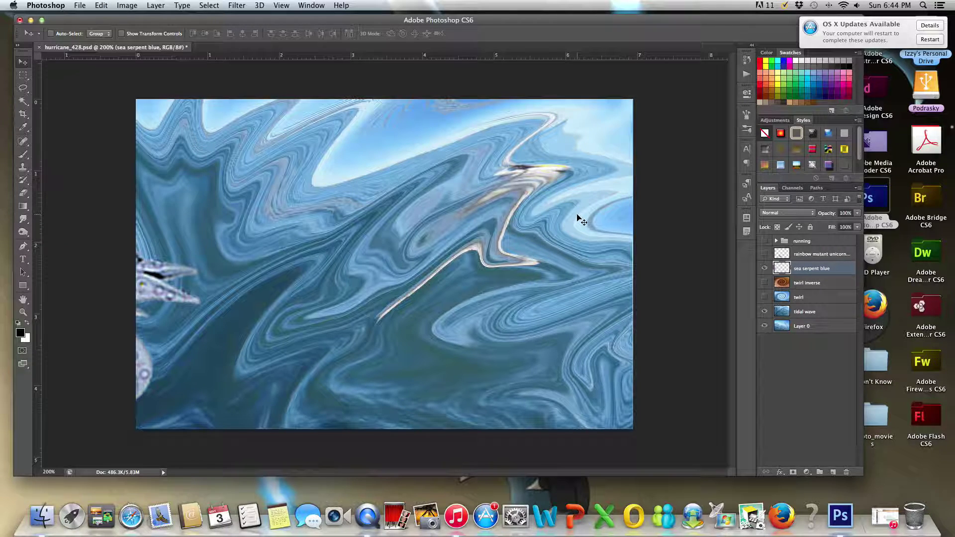
pyautogui.hotkey('shift', 'Right')
pyautogui.hotkey('shift', 'Right')
pyautogui.hotkey('shift', 'Right')
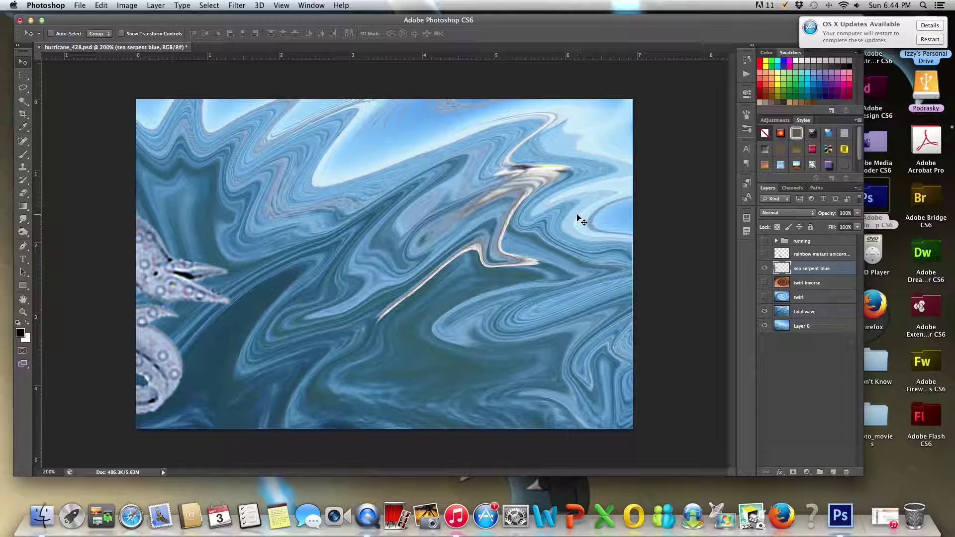
pyautogui.hotkey('shift', 'Right')
pyautogui.press('super+shift+s')
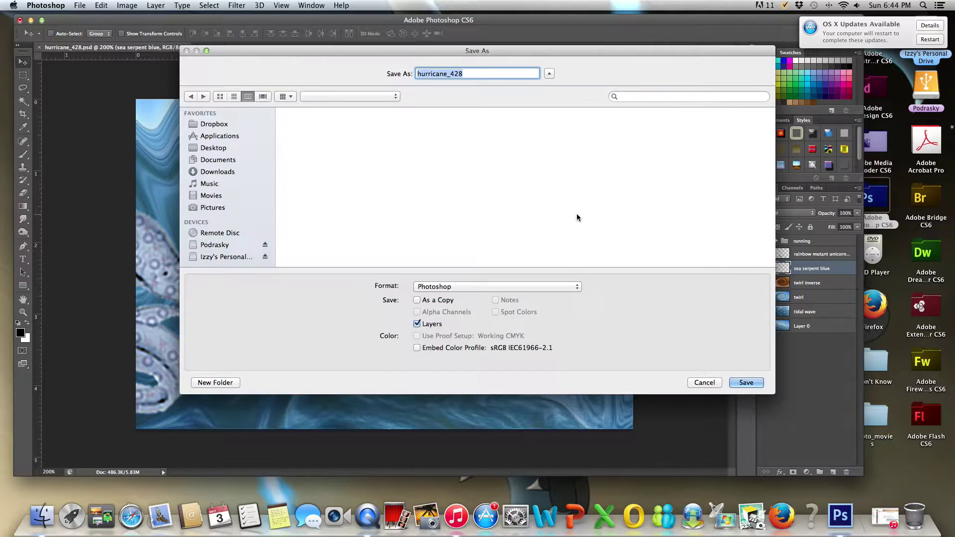
pyautogui.press('Right')
pyautogui.press('BackSpace')
pyautogui.write('9')
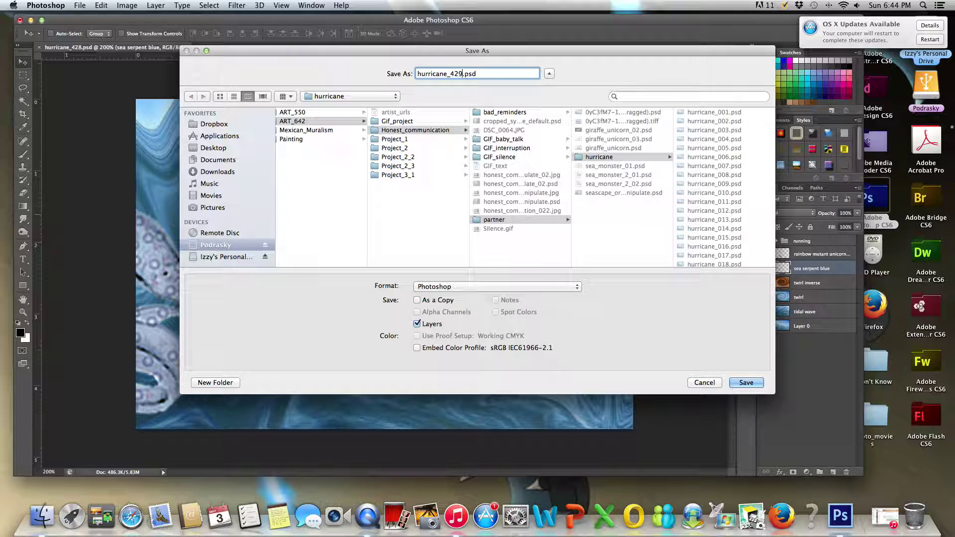
pyautogui.click(745, 382)
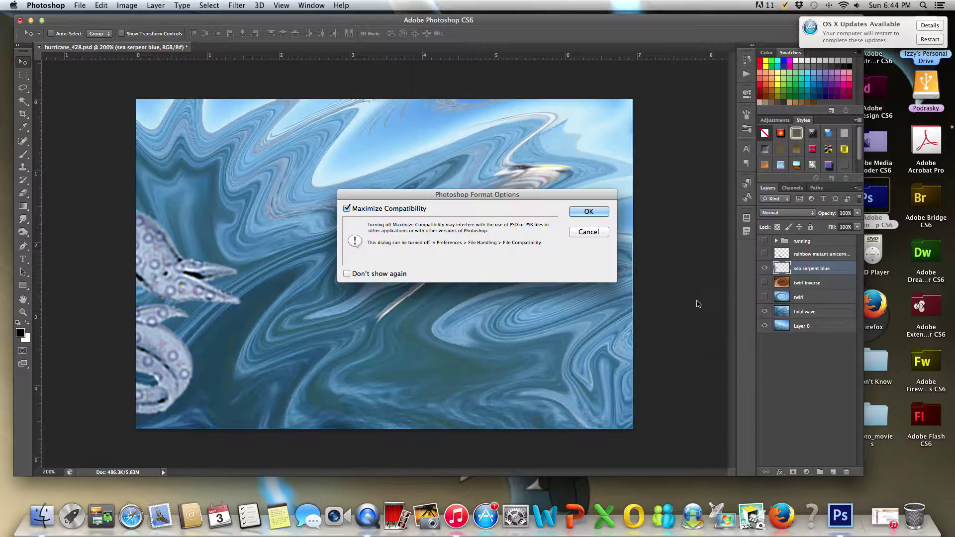
pyautogui.click(600, 213)
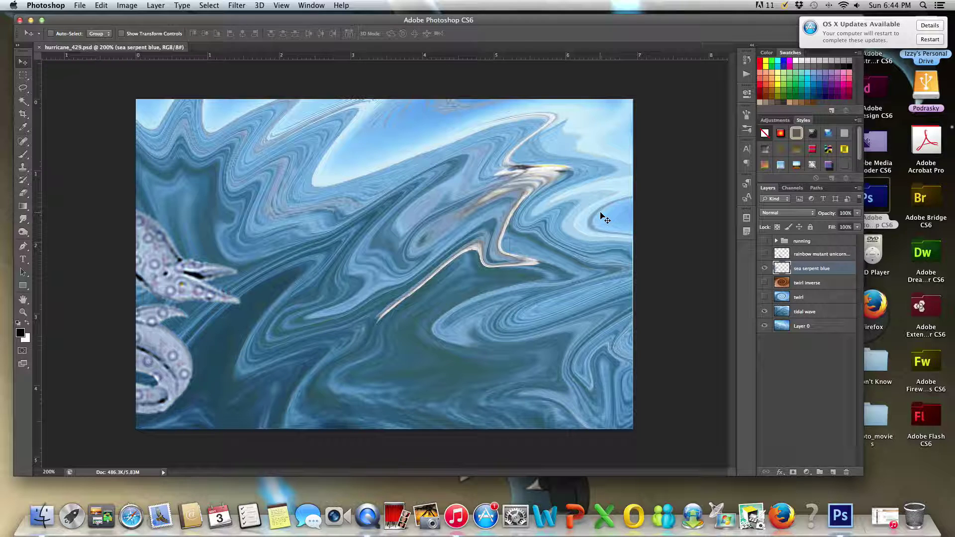
# - Nudge the serpent down and right, and save the frame as hurricane_430.psd
pyautogui.hotkey('shift', 'Right')
pyautogui.hotkey('shift', 'Right')
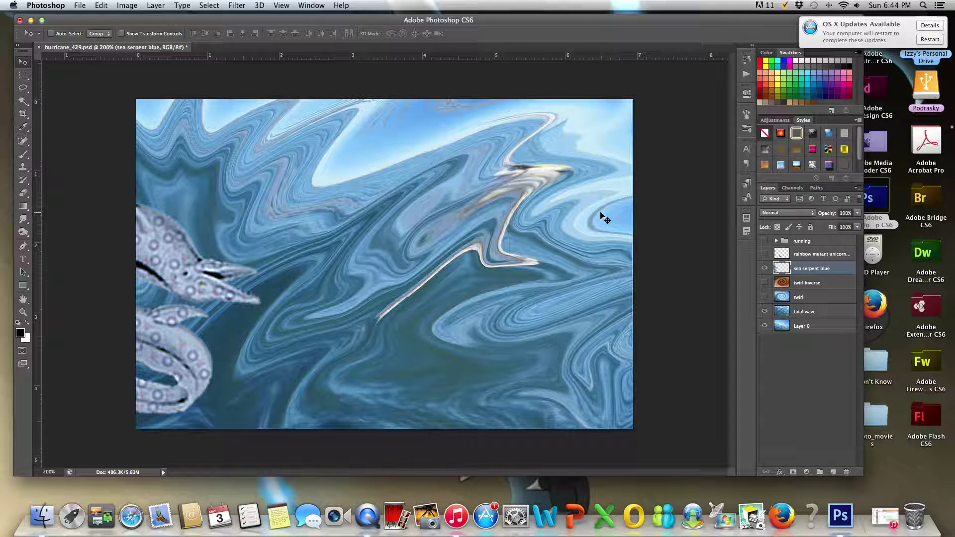
pyautogui.hotkey('shift', 'Left')
pyautogui.hotkey('shift', 'Left')
pyautogui.hotkey('shift', 'Left')
pyautogui.hotkey('shift', 'Down')
pyautogui.hotkey('shift', 'Down')
pyautogui.hotkey('shift', 'Down')
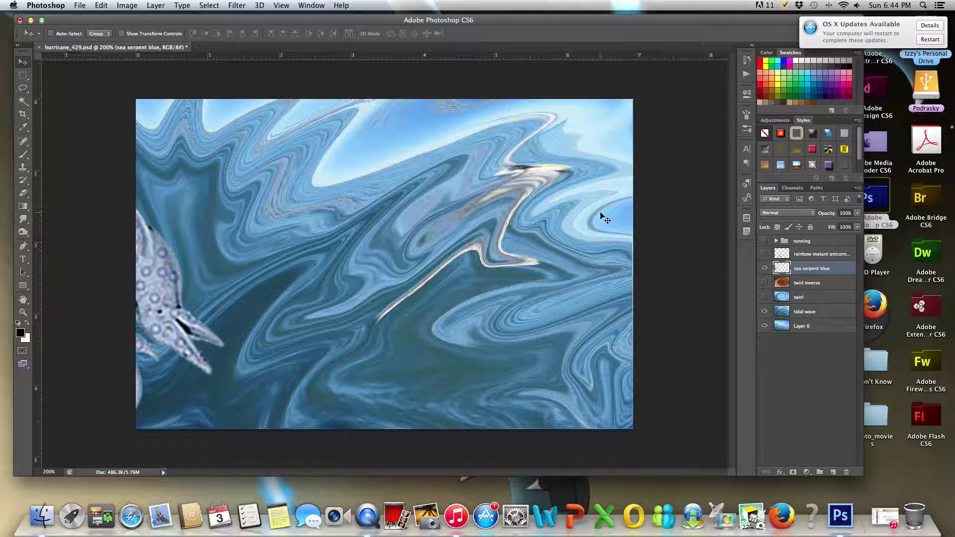
pyautogui.hotkey('shift', 'Right')
pyautogui.hotkey('shift', 'Right')
pyautogui.hotkey('shift', 'Right')
pyautogui.hotkey('shift', 'Right')
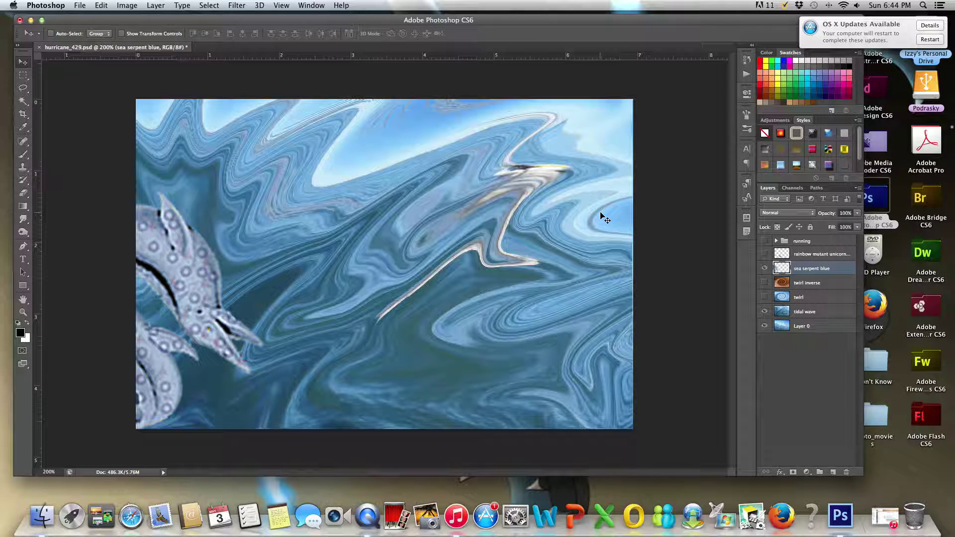
pyautogui.press('super+shift+s')
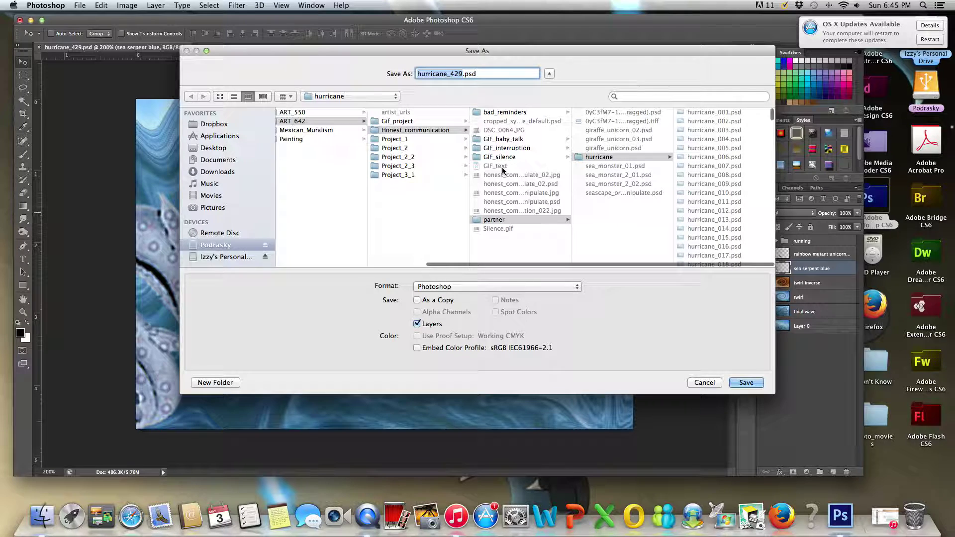
pyautogui.click(466, 74)
pyautogui.press('Left')
pyautogui.press('Left')
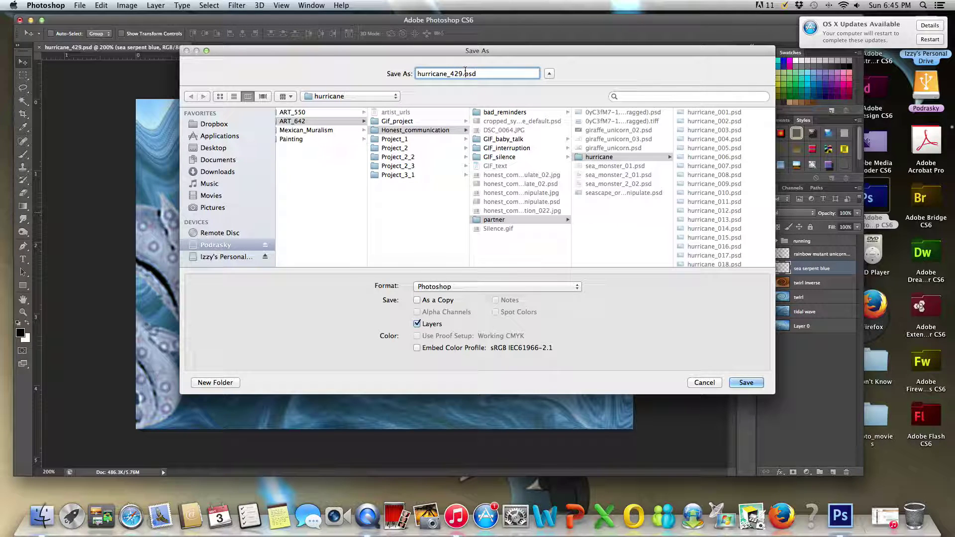
pyautogui.press('Delete')
pyautogui.write('30')
pyautogui.click(742, 384)
pyautogui.click(582, 213)
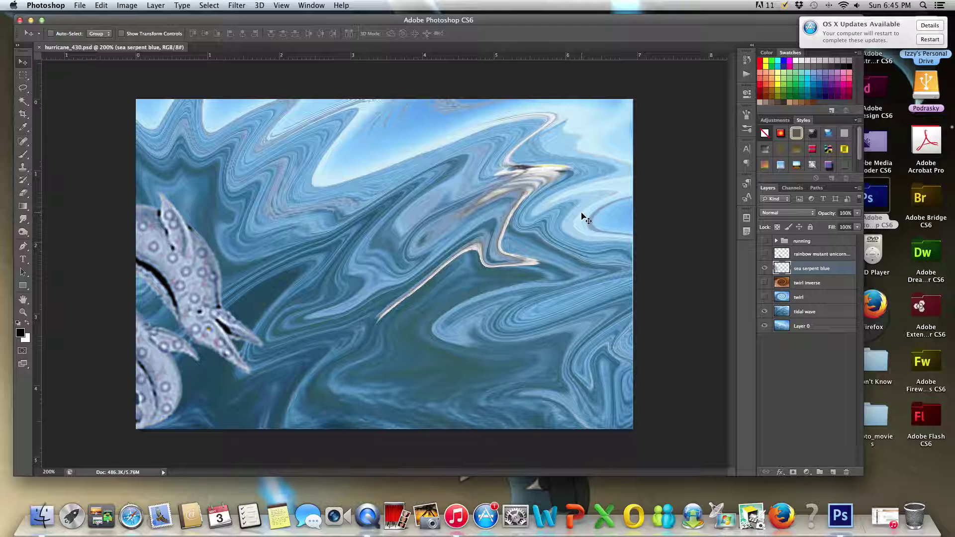
# - Rotate the serpent head-down, shift it right, and save as hurricane_431.psd
pyautogui.hotkey('shift', 'Right')
pyautogui.hotkey('shift', 'Right')
pyautogui.hotkey('shift', 'Right')
pyautogui.press('super+shift+t')
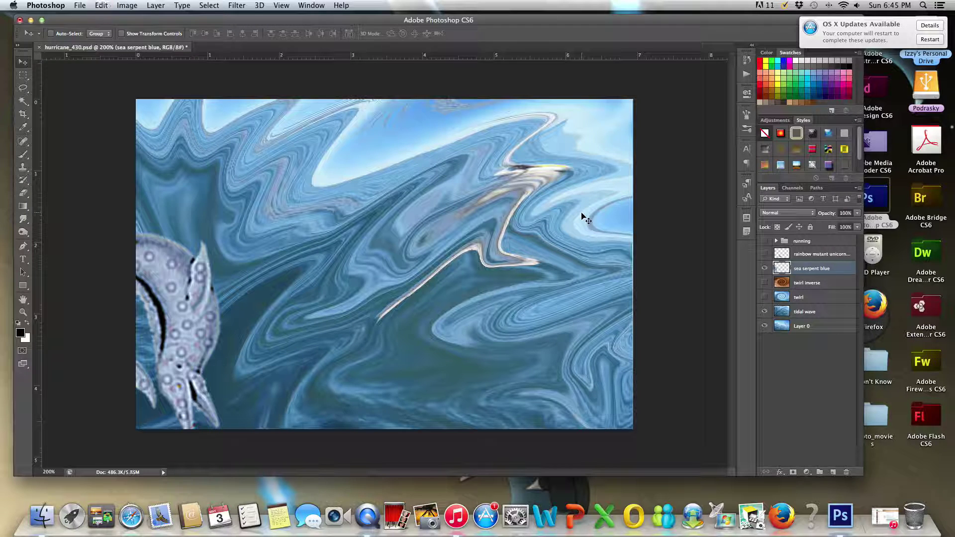
pyautogui.hotkey('shift', 'Right')
pyautogui.hotkey('shift', 'Right')
pyautogui.hotkey('shift', 'Right')
pyautogui.hotkey('shift', 'Right')
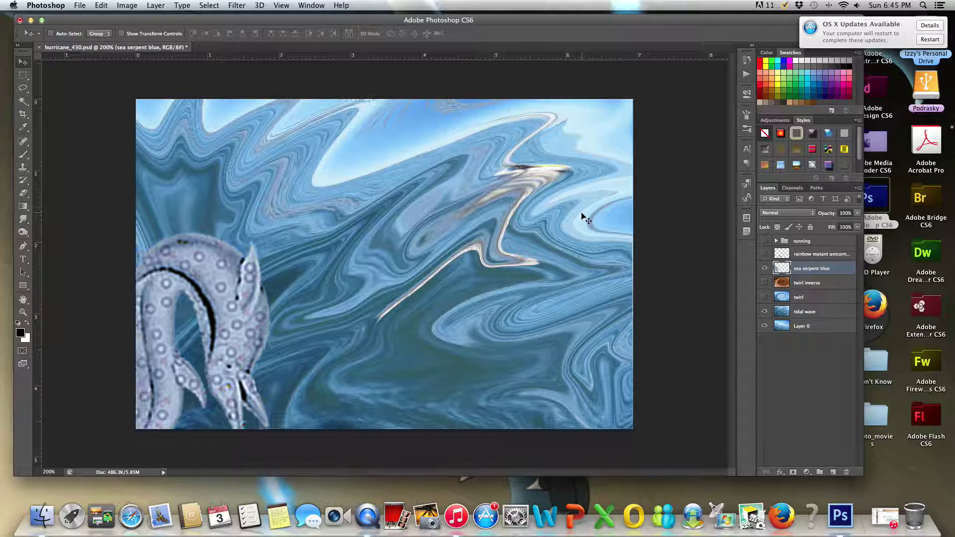
pyautogui.hotkey('shift', 'Right')
pyautogui.hotkey('shift', 'Right')
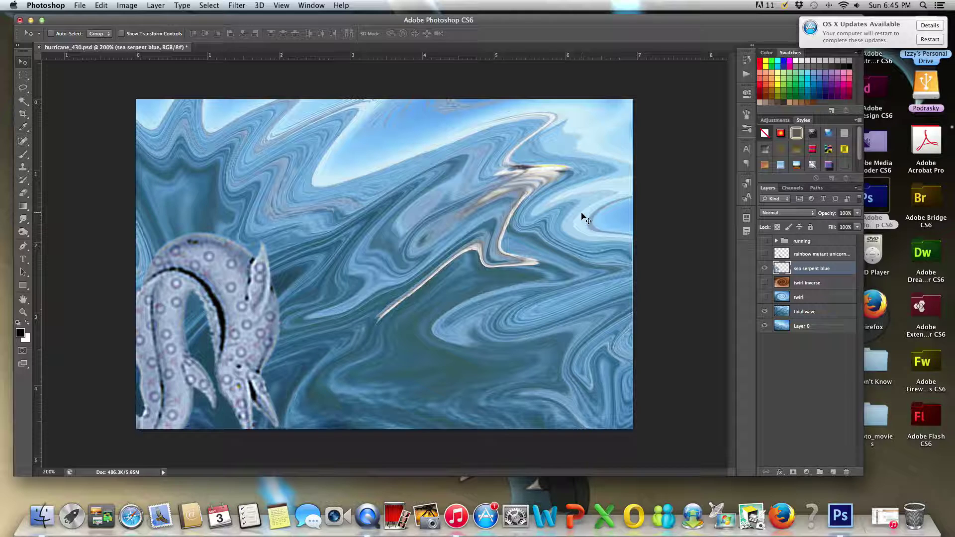
pyautogui.press('super+shift+s')
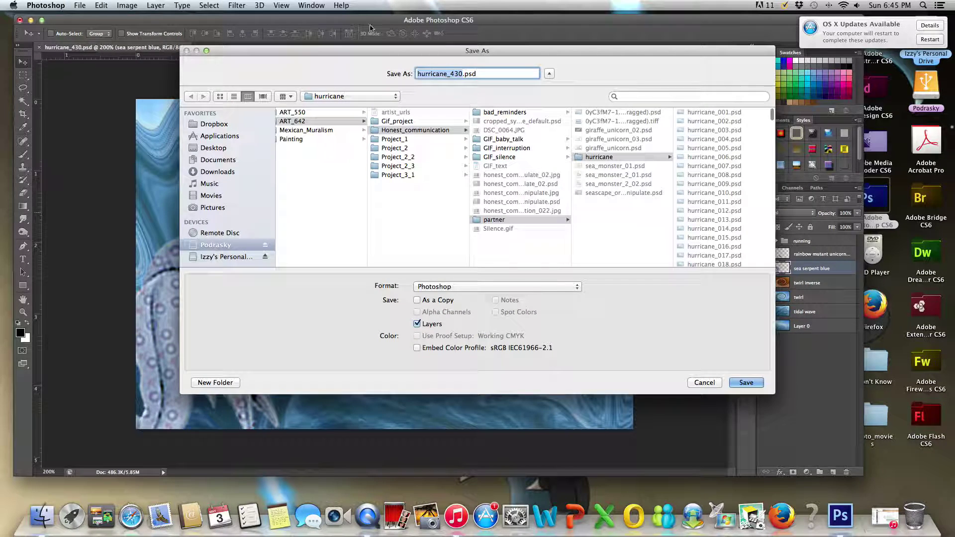
pyautogui.click(459, 75)
pyautogui.write('1')
pyautogui.click(746, 382)
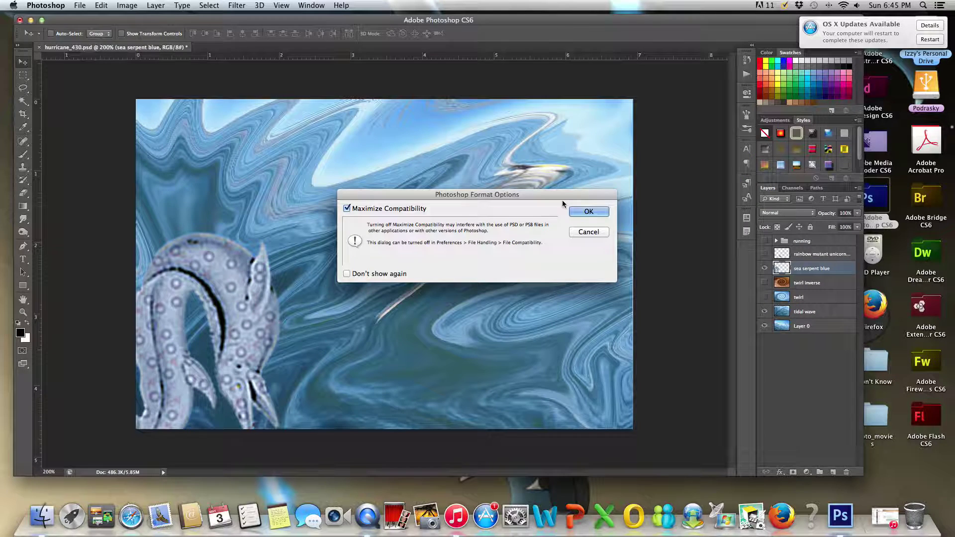
pyautogui.click(587, 210)
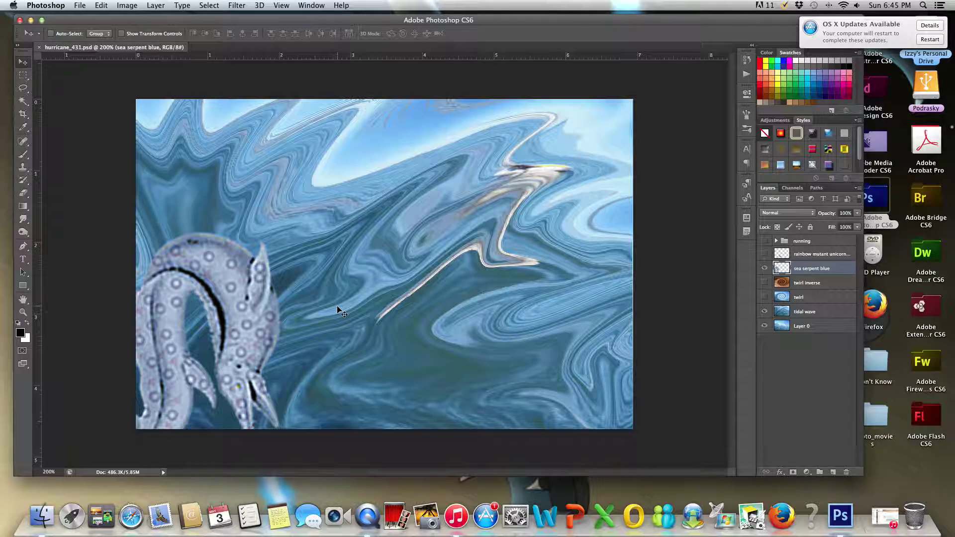
# - Nudge the serpent right, then drag it up and right into the waves
pyautogui.hotkey('shift', 'Right')
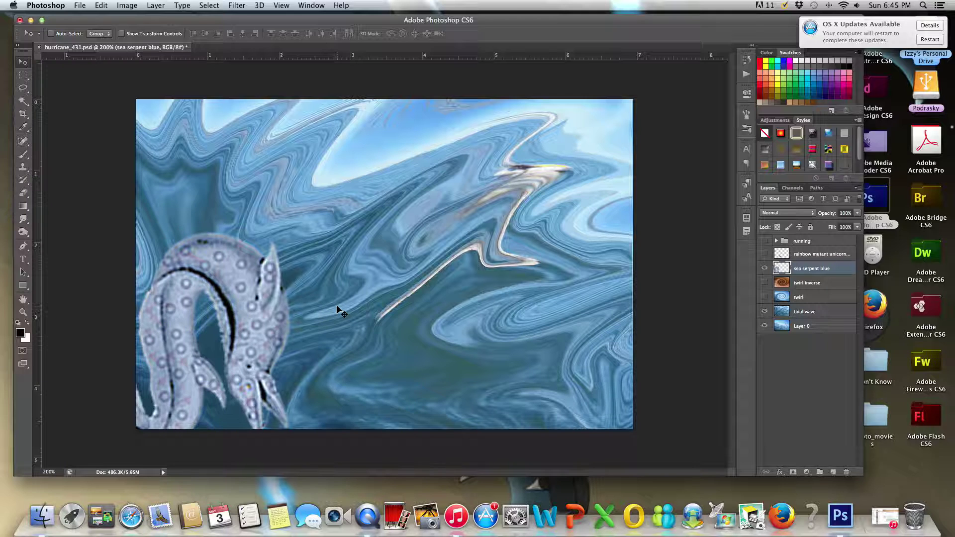
pyautogui.hotkey('shift', 'Right')
pyautogui.hotkey('shift', 'Right')
pyautogui.hotkey('shift', 'Left')
pyautogui.hotkey('shift', 'Left')
pyautogui.hotkey('shift', 'Left')
pyautogui.hotkey('shift', 'Down')
pyautogui.hotkey('shift', 'Down')
pyautogui.hotkey('shift', 'Down')
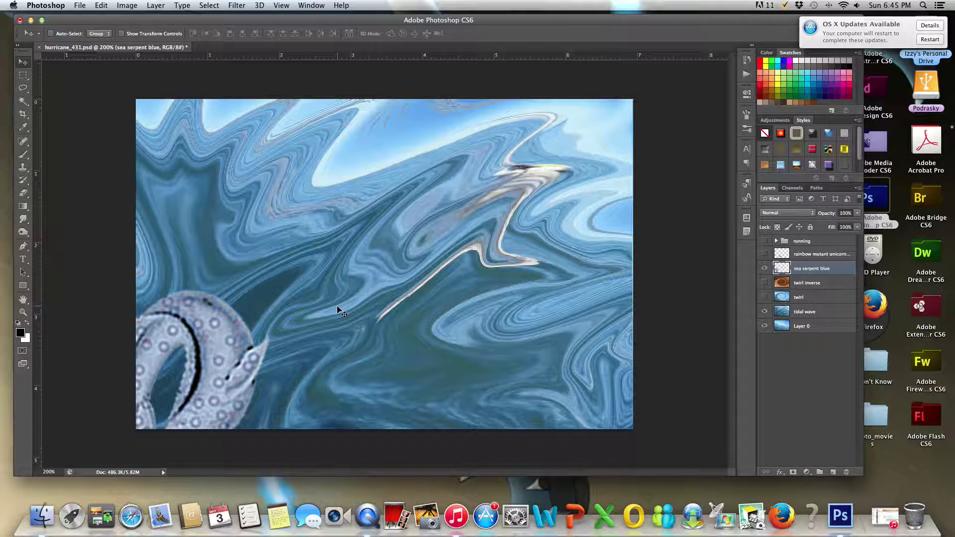
pyautogui.hotkey('shift', 'Right')
pyautogui.hotkey('shift', 'Right')
pyautogui.hotkey('shift', 'Right')
pyautogui.hotkey('shift', 'Right')
pyautogui.hotkey('shift', 'Right')
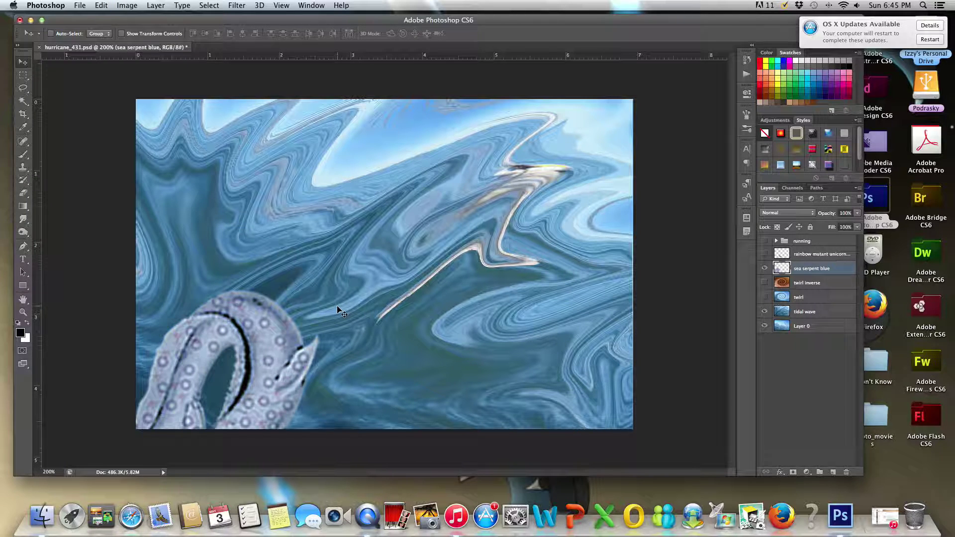
pyautogui.moveTo(258, 337); pyautogui.dragTo(333, 268)
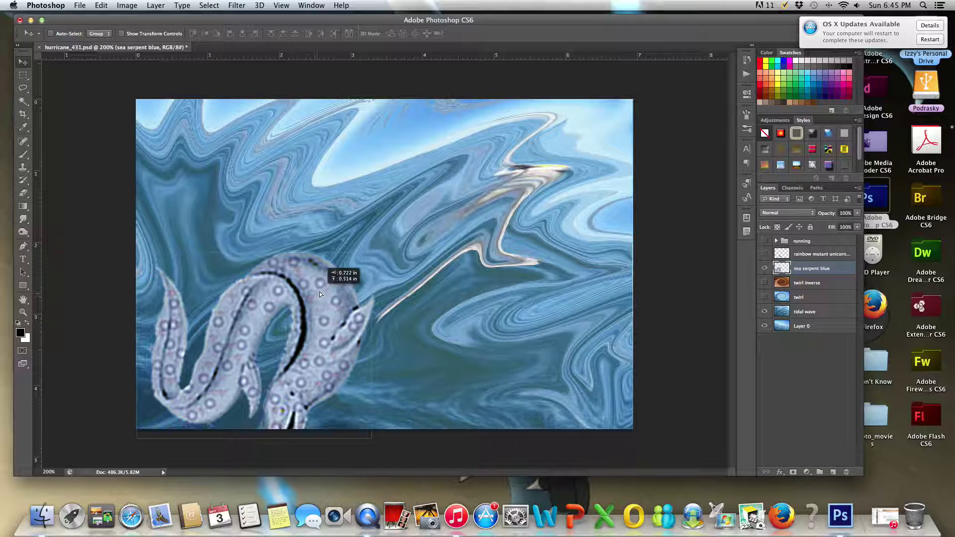
# - Settle the serpent up and right, then save the frame as hurricane_432.psd
pyautogui.moveTo(334, 267); pyautogui.dragTo(350, 255)
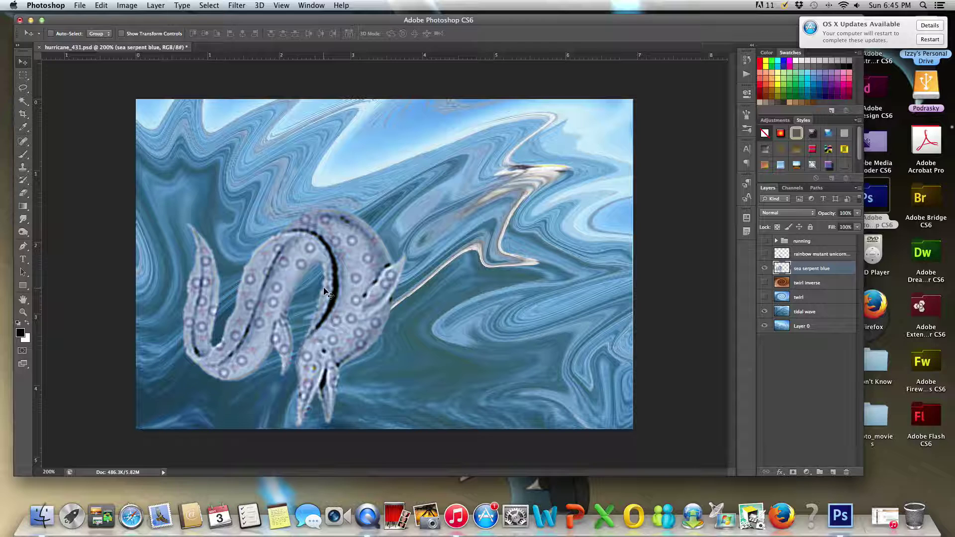
pyautogui.press('super+shift+s')
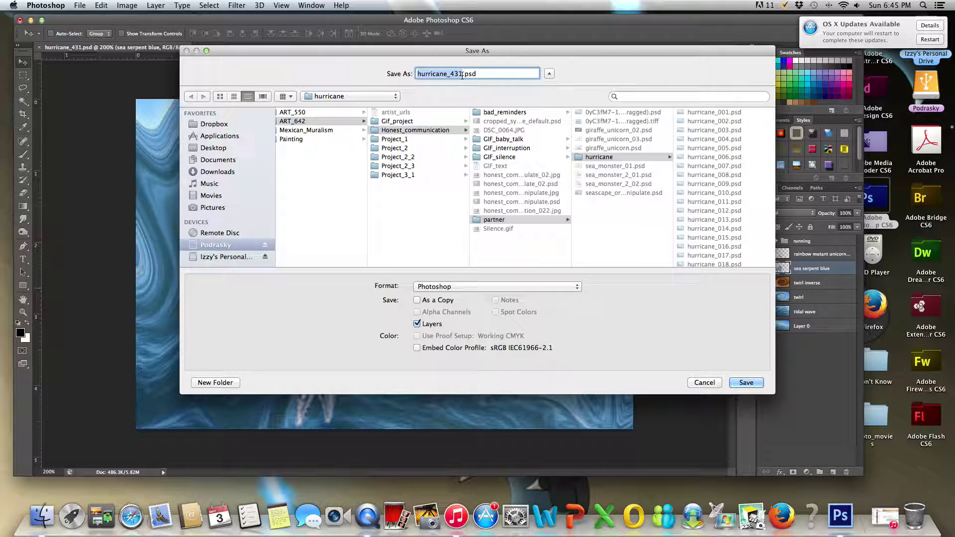
pyautogui.click(462, 75)
pyautogui.press('BackSpace')
pyautogui.write('2')
pyautogui.click(747, 383)
pyautogui.click(589, 215)
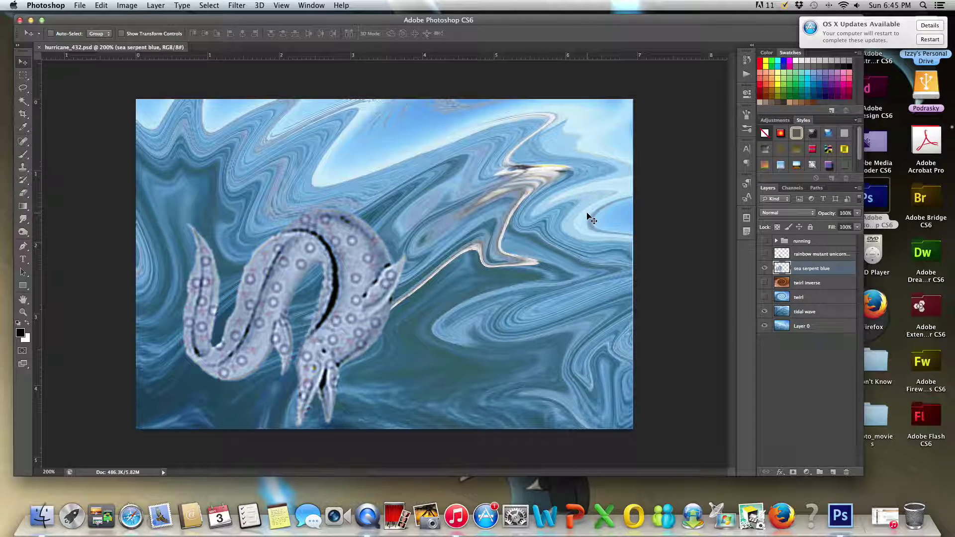
# - Move the sea serpent upward and right, saving the current frame
pyautogui.hotkey('shift', 'Right')
pyautogui.hotkey('shift', 'Right')
pyautogui.hotkey('shift', 'Right')
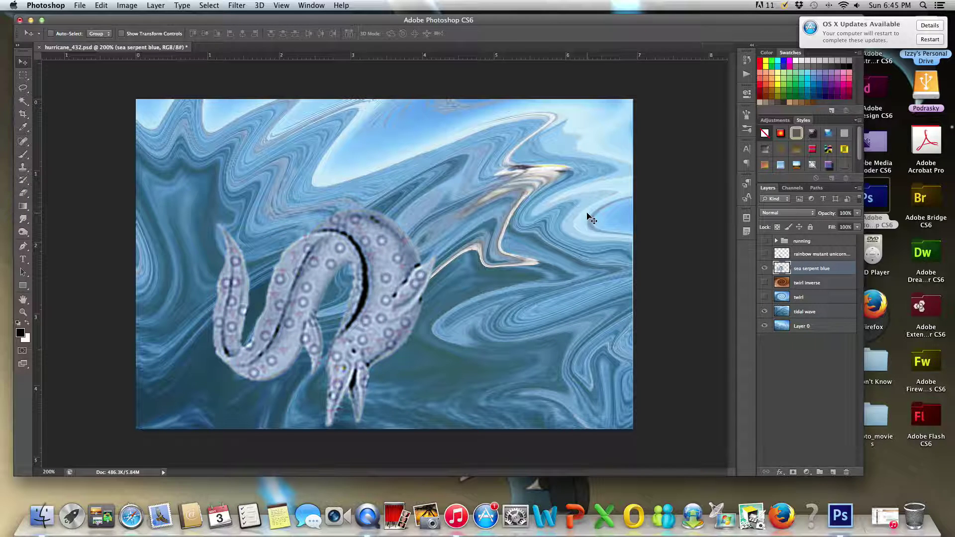
pyautogui.hotkey('ctrl', 'z')
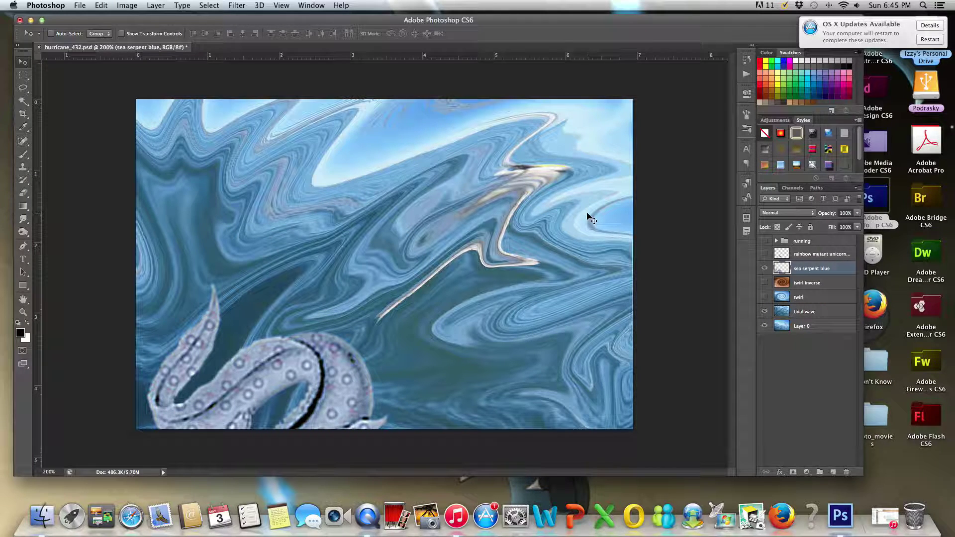
pyautogui.hotkey('shift', 'Up')
pyautogui.hotkey('shift', 'Up')
pyautogui.hotkey('shift', 'Up')
pyautogui.hotkey('shift', 'Up')
pyautogui.hotkey('shift', 'Up')
pyautogui.hotkey('shift', 'Up')
pyautogui.hotkey('shift', 'Up')
pyautogui.hotkey('shift', 'Up')
pyautogui.hotkey('shift', 'Up')
pyautogui.hotkey('shift', 'Up')
pyautogui.hotkey('shift', 'Up')
pyautogui.hotkey('shift', 'Up')
pyautogui.hotkey('shift', 'Up')
pyautogui.hotkey('shift', 'Up')
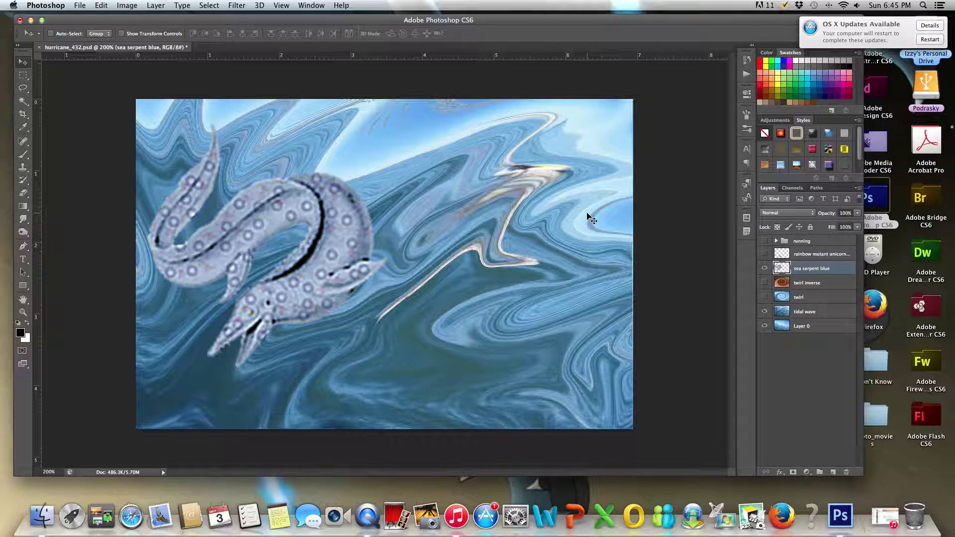
pyautogui.hotkey('shift', 'Up')
pyautogui.hotkey('shift', 'Up')
pyautogui.hotkey('shift', 'Right')
pyautogui.hotkey('shift', 'Right')
pyautogui.hotkey('shift', 'Right')
pyautogui.hotkey('shift', 'Right')
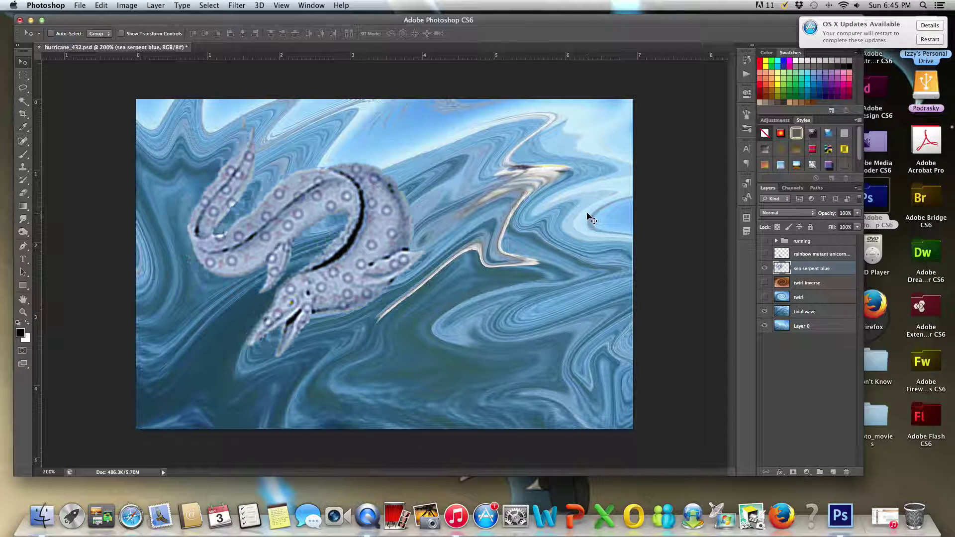
pyautogui.hotkey('ctrl', 's')
# - Shift the serpent up and further right, then save as hurricane_433.psd
pyautogui.hotkey('shift', 'Right')
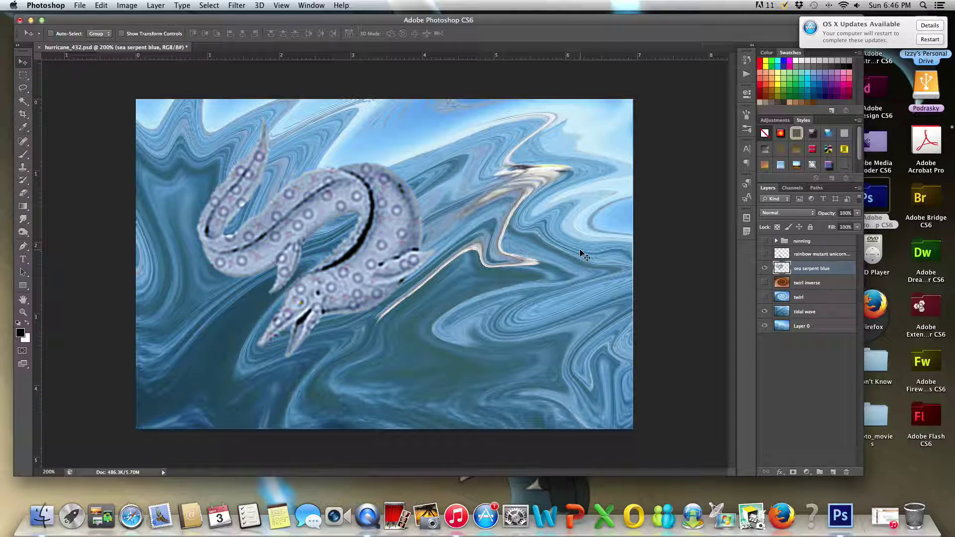
pyautogui.hotkey('shift', 'Right')
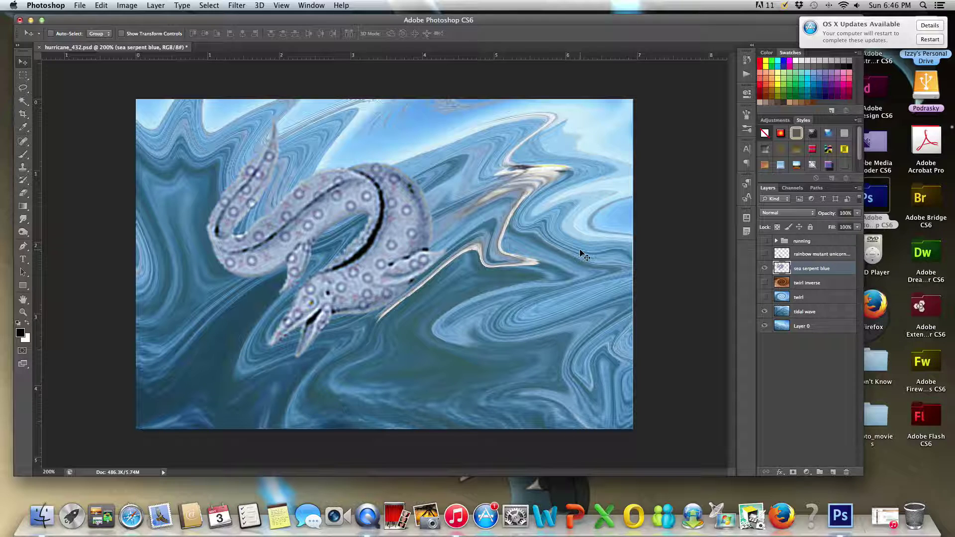
pyautogui.hotkey('ctrl', 'alt', 'z')
pyautogui.hotkey('shift', 'Up')
pyautogui.hotkey('shift', 'Up')
pyautogui.hotkey('shift', 'Up')
pyautogui.hotkey('shift', 'Up')
pyautogui.hotkey('shift', 'Up')
pyautogui.hotkey('shift', 'Up')
pyautogui.hotkey('shift', 'Up')
pyautogui.hotkey('shift', 'Up')
pyautogui.hotkey('shift', 'Up')
pyautogui.hotkey('shift', 'Right')
pyautogui.hotkey('shift', 'Right')
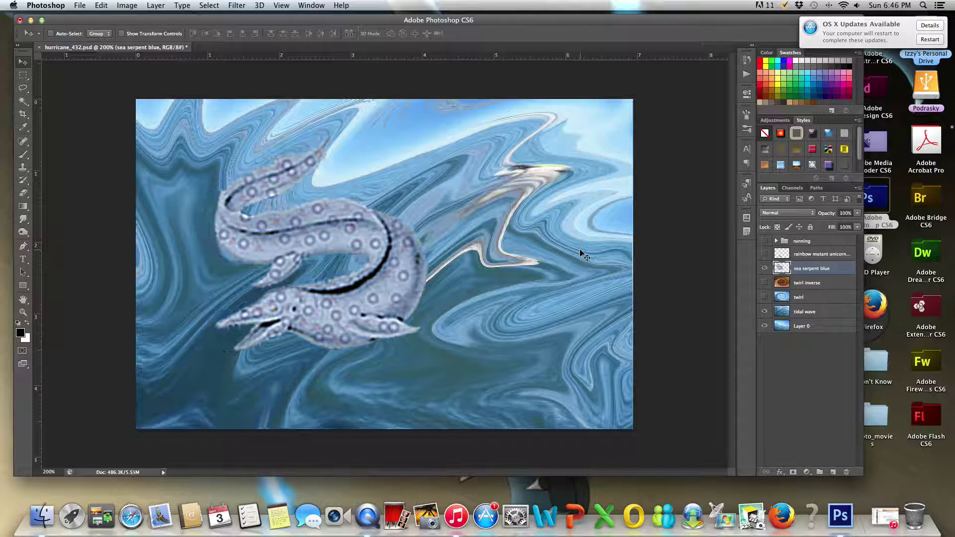
pyautogui.hotkey('shift', 'Right')
pyautogui.hotkey('shift', 'Right')
pyautogui.hotkey('shift', 'Right')
pyautogui.hotkey('ctrl', 's')
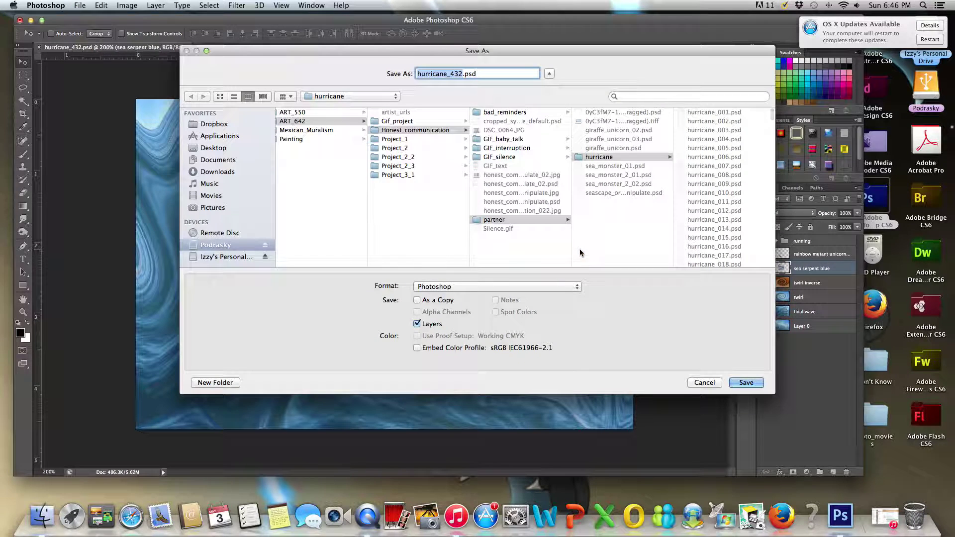
pyautogui.click(460, 75)
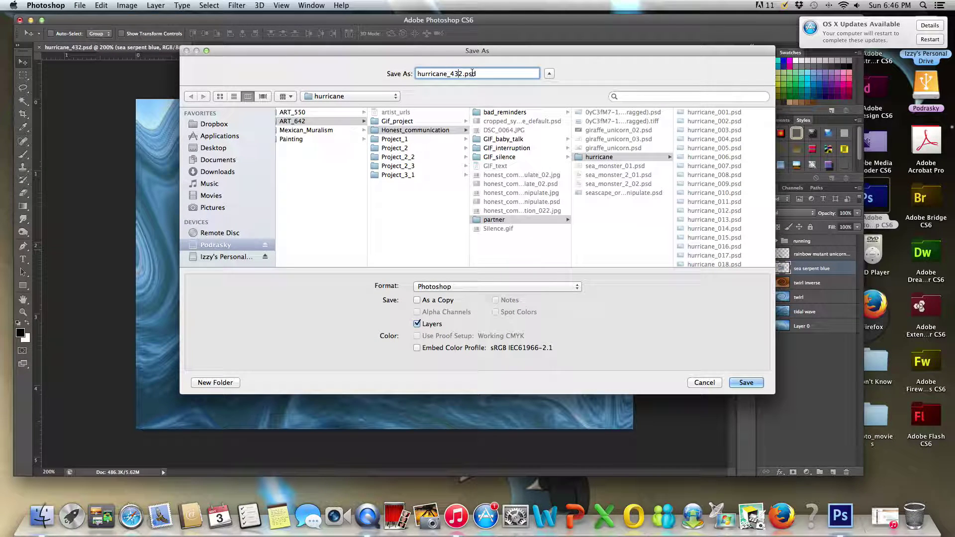
pyautogui.press('Delete')
pyautogui.write('3')
pyautogui.click(748, 384)
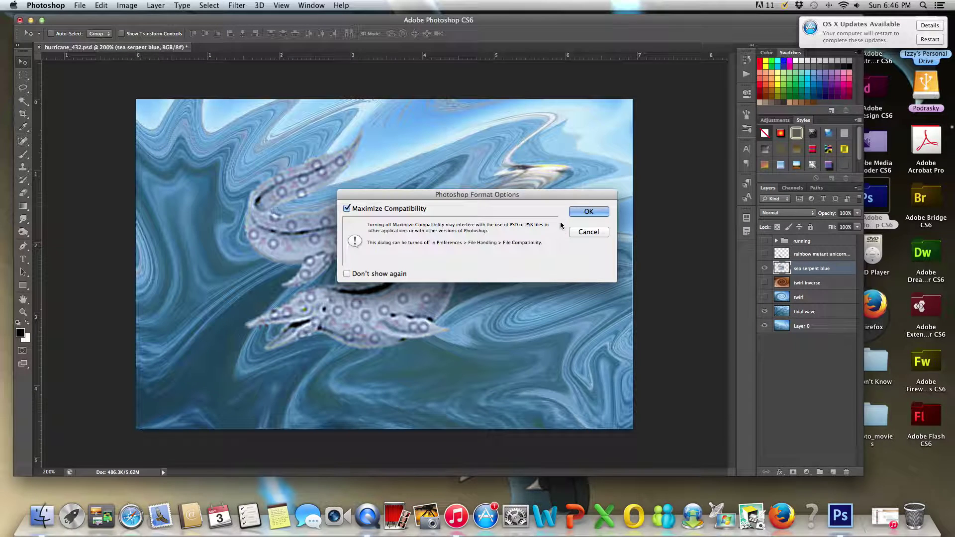
pyautogui.click(589, 211)
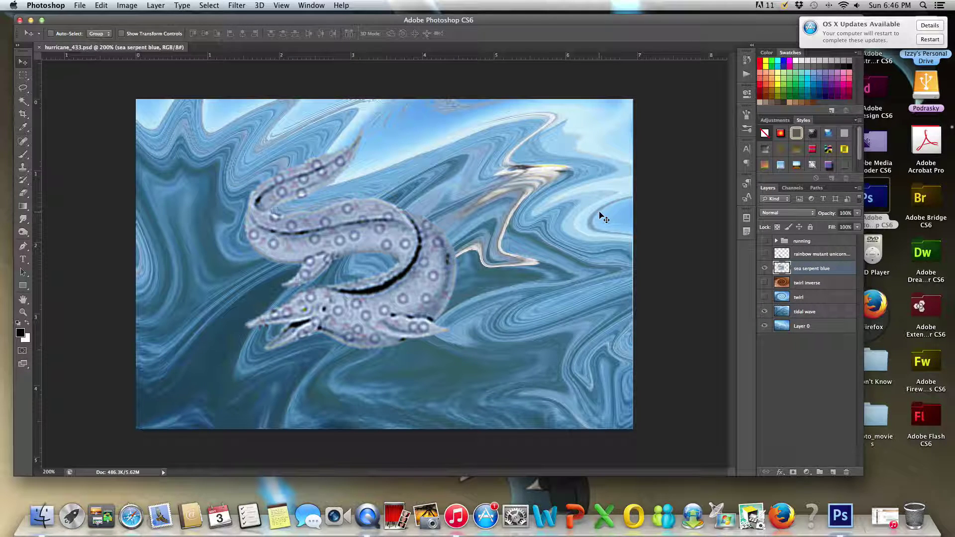
# - Move the sea serpent up and right, then save as hurricane_434.psd
pyautogui.hotkey('shift', 'Right')
pyautogui.hotkey('shift', 'Right')
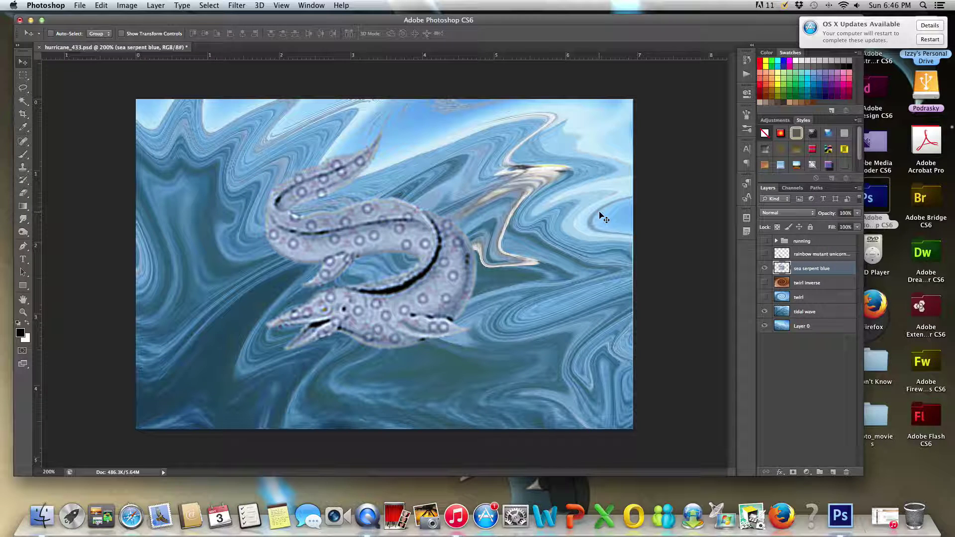
pyautogui.hotkey('shift', 'Right')
pyautogui.hotkey('ctrl', 'z')
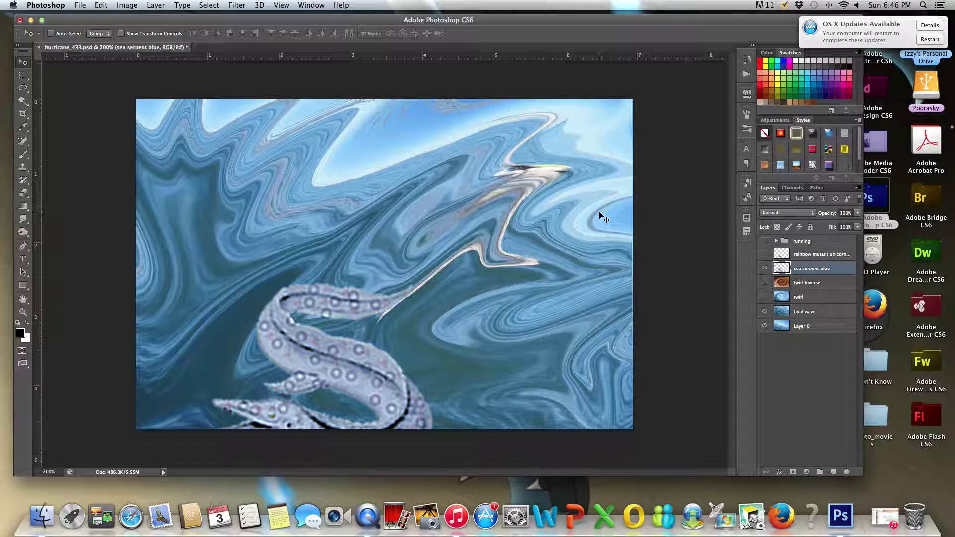
pyautogui.hotkey('shift', 'Up')
pyautogui.hotkey('shift', 'Up')
pyautogui.hotkey('shift', 'Up')
pyautogui.hotkey('shift', 'Up')
pyautogui.hotkey('shift', 'Up')
pyautogui.hotkey('shift', 'Up')
pyautogui.hotkey('shift', 'Up')
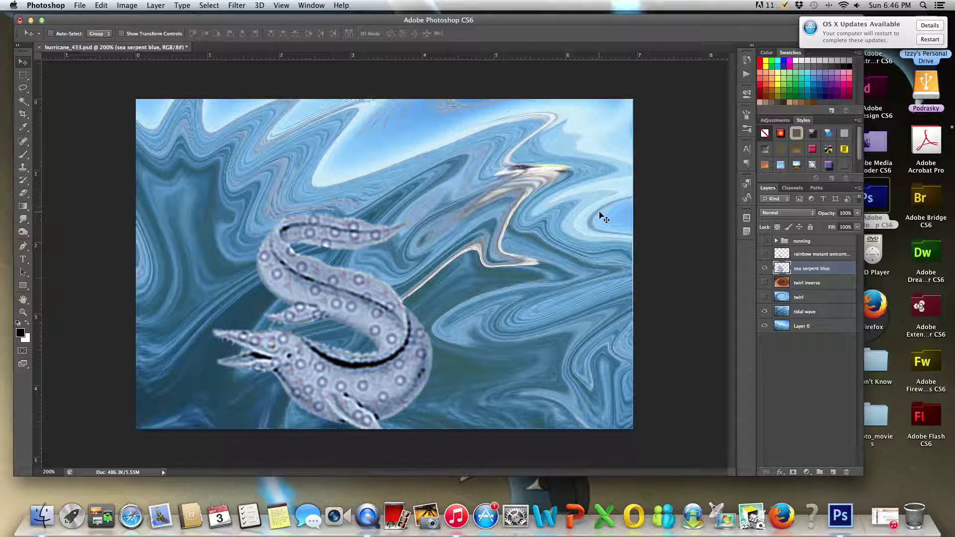
pyautogui.hotkey('shift', 'Up')
pyautogui.hotkey('shift', 'Up')
pyautogui.hotkey('shift', 'Up')
pyautogui.hotkey('shift', 'Right')
pyautogui.hotkey('shift', 'Right')
pyautogui.hotkey('shift', 'Right')
pyautogui.hotkey('shift', 'Right')
pyautogui.hotkey('shift', 'Right')
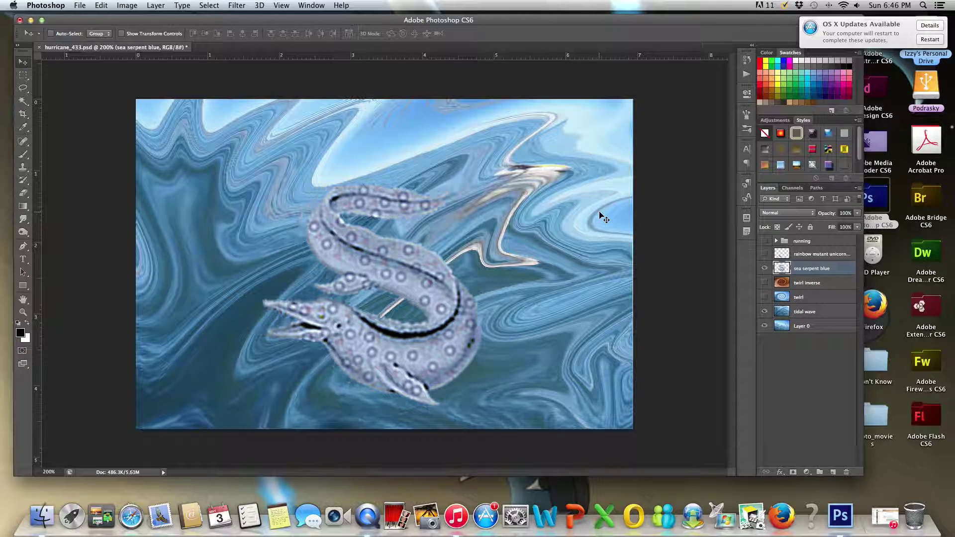
pyautogui.press('super+shift+s')
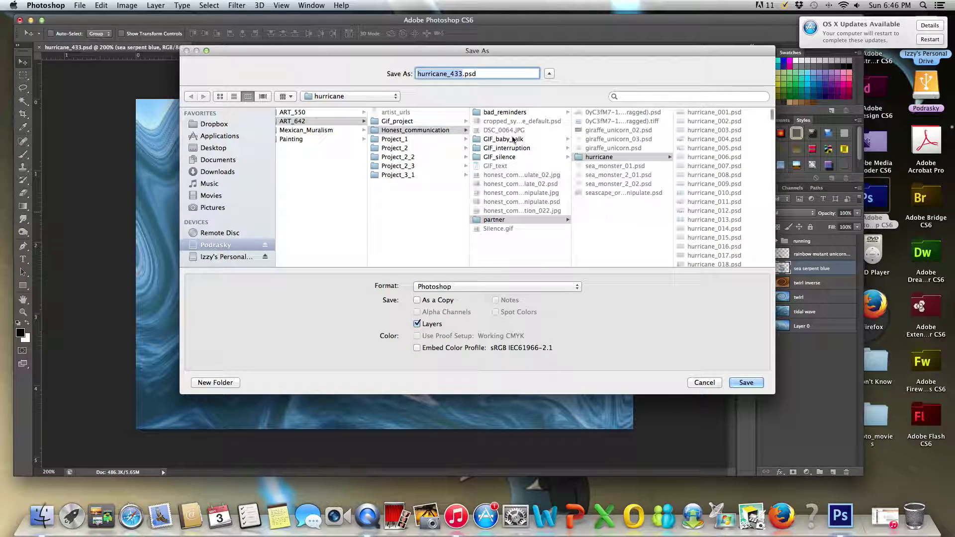
pyautogui.click(461, 74)
pyautogui.press('Delete')
pyautogui.write('4')
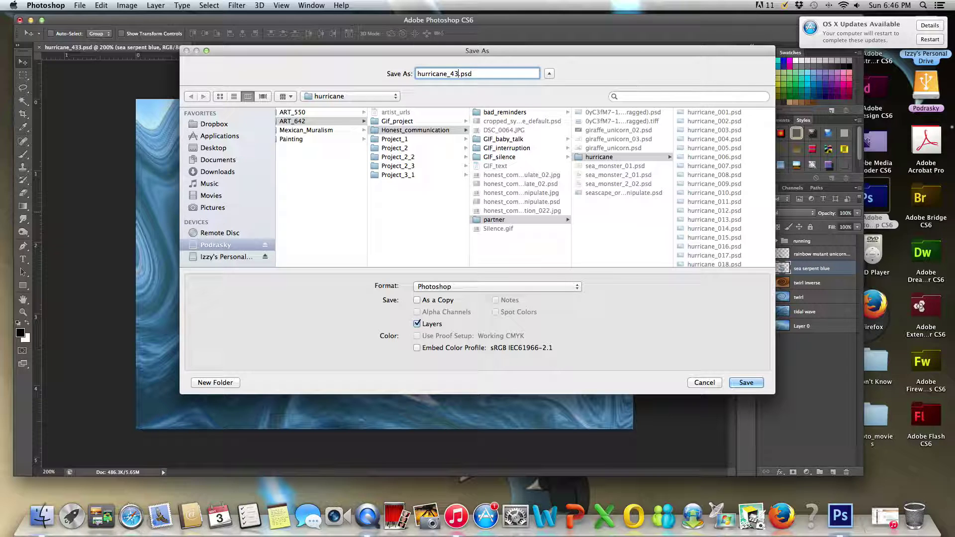
pyautogui.click(749, 382)
pyautogui.click(598, 215)
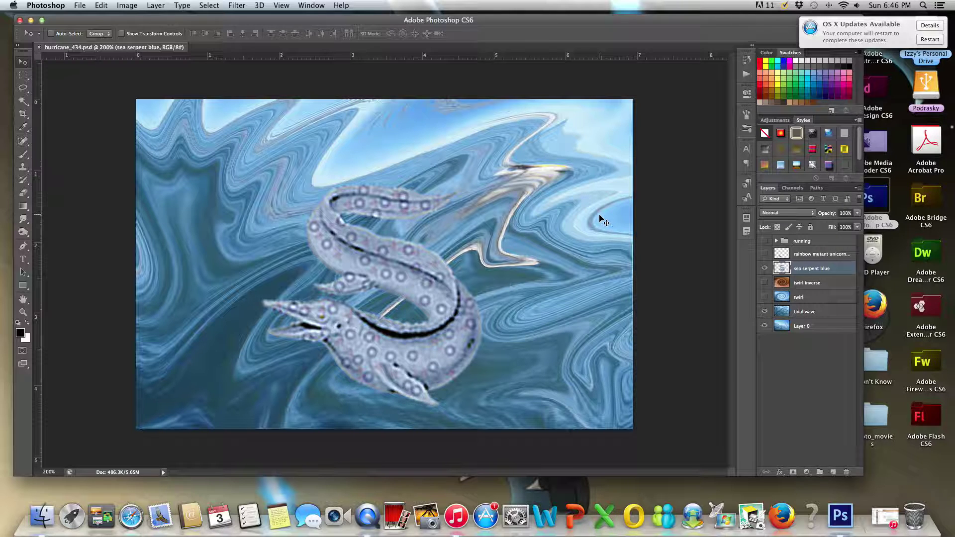
# - Shift the serpent down-left then right, and save as hurricane_435.psd
pyautogui.press('Right')
pyautogui.press('Right')
pyautogui.press('Right')
pyautogui.press('Right')
pyautogui.press('Right')
pyautogui.press('Right')
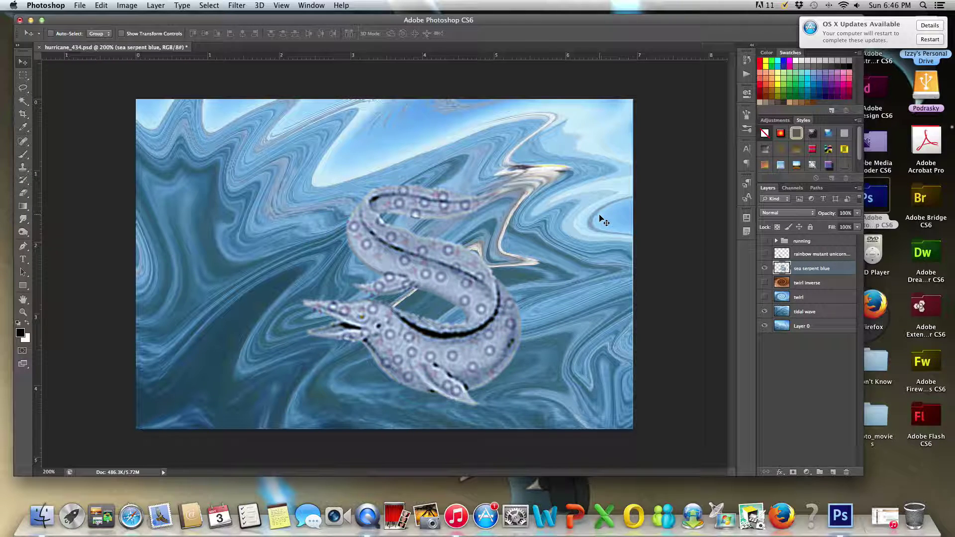
pyautogui.hotkey('shift', 'Left')
pyautogui.hotkey('shift', 'Left')
pyautogui.hotkey('shift', 'Left')
pyautogui.hotkey('shift', 'Down')
pyautogui.hotkey('shift', 'Down')
pyautogui.hotkey('shift', 'Down')
pyautogui.hotkey('shift', 'Up')
pyautogui.hotkey('shift', 'Up')
pyautogui.hotkey('shift', 'Up')
pyautogui.hotkey('shift', 'Up')
pyautogui.hotkey('shift', 'Up')
pyautogui.hotkey('shift', 'Up')
pyautogui.hotkey('shift', 'Up')
pyautogui.hotkey('shift', 'Up')
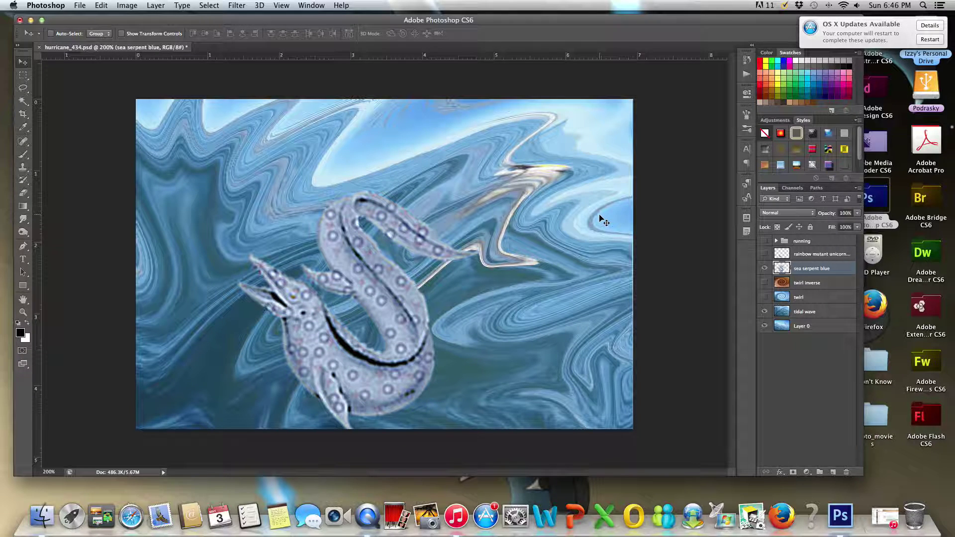
pyautogui.press('Right')
pyautogui.press('Right')
pyautogui.press('Right')
pyautogui.press('Right')
pyautogui.press('Right')
pyautogui.press('Right')
pyautogui.press('Right')
pyautogui.press('Right')
pyautogui.press('Right')
pyautogui.press('Right')
pyautogui.press('Right')
pyautogui.press('Right')
pyautogui.press('Right')
pyautogui.press('Right')
pyautogui.press('Right')
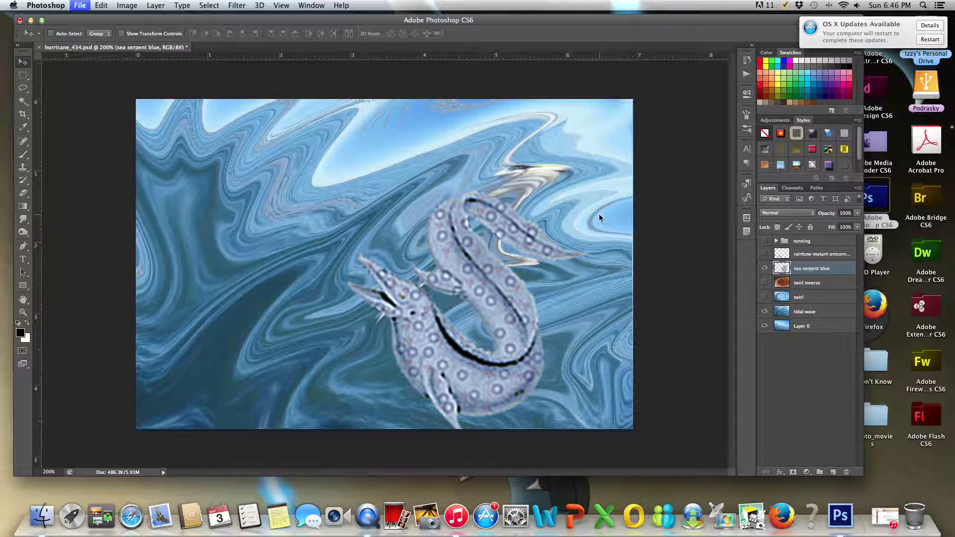
pyautogui.press('super+shift+s')
pyautogui.click(461, 74)
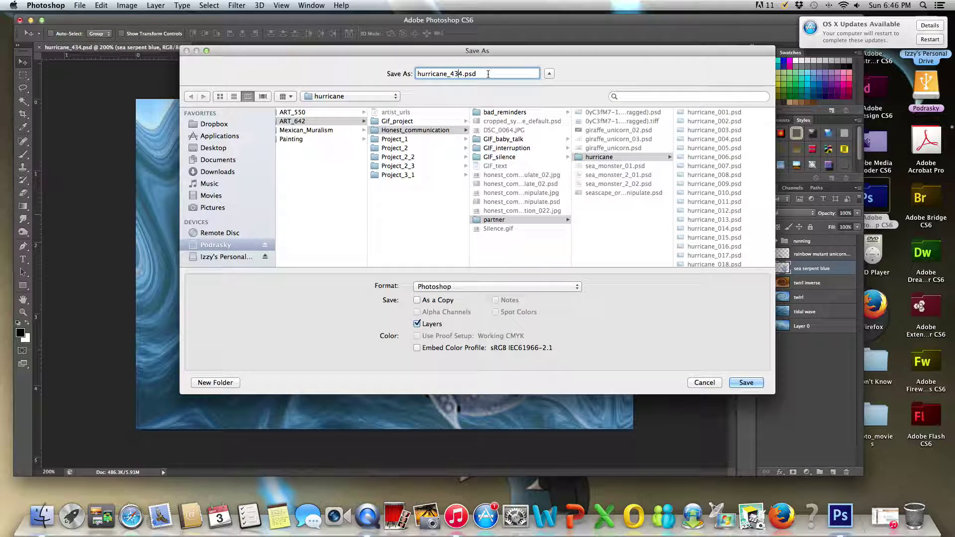
pyautogui.press('Delete')
pyautogui.write('5')
pyautogui.click(742, 381)
pyautogui.click(594, 213)
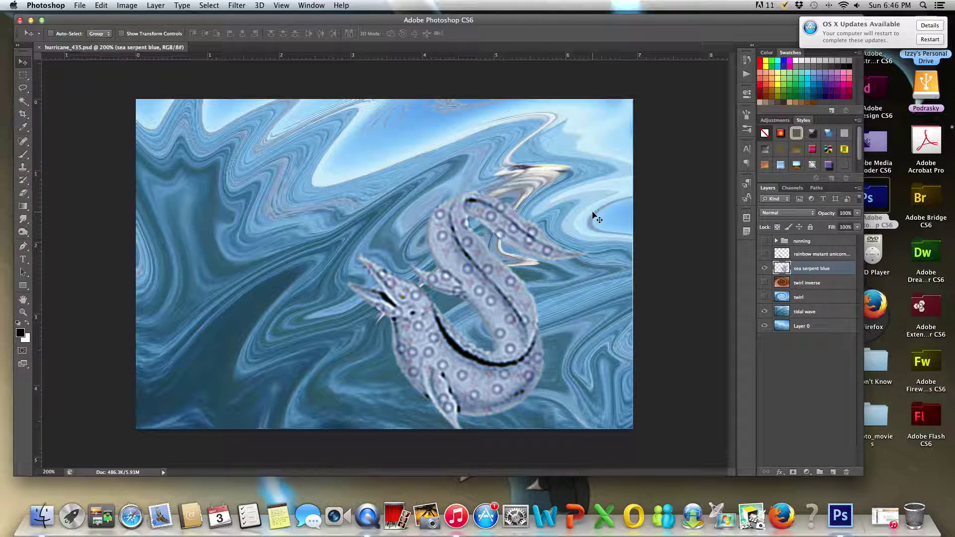
# - Nudge the sea serpent right and into the lower right of the waves
pyautogui.hotkey('shift', 'Right')
pyautogui.hotkey('shift', 'Right')
pyautogui.hotkey('shift', 'Right')
pyautogui.hotkey('shift', 'Down')
pyautogui.hotkey('shift', 'Down')
pyautogui.hotkey('shift', 'Down')
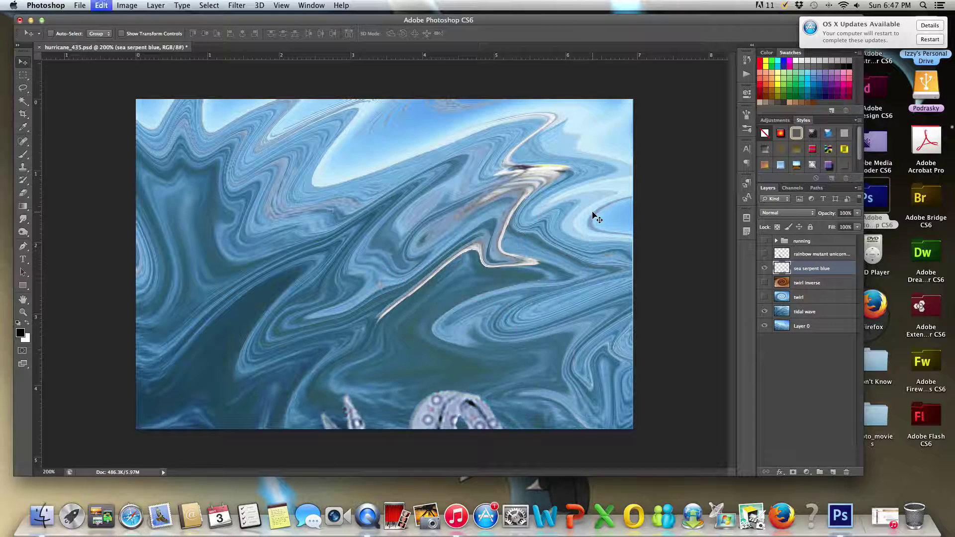
pyautogui.hotkey('shift', 'Left')
pyautogui.hotkey('shift', 'Left')
pyautogui.hotkey('shift', 'Left')
pyautogui.hotkey('shift', 'Up')
pyautogui.hotkey('shift', 'Up')
pyautogui.hotkey('shift', 'Up')
pyautogui.hotkey('shift', 'Up')
pyautogui.hotkey('shift', 'Up')
pyautogui.hotkey('shift', 'Up')
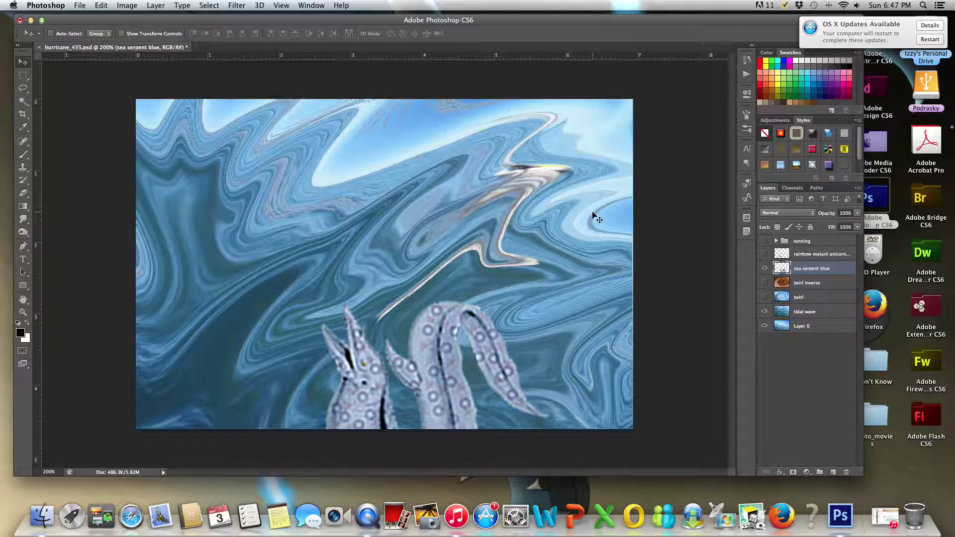
pyautogui.hotkey('shift', 'Up')
pyautogui.hotkey('shift', 'Up')
pyautogui.hotkey('shift', 'Up')
pyautogui.hotkey('shift', 'Up')
pyautogui.hotkey('shift', 'Up')
pyautogui.hotkey('shift', 'Up')
pyautogui.hotkey('shift', 'Right')
pyautogui.hotkey('shift', 'Right')
pyautogui.hotkey('shift', 'Right')
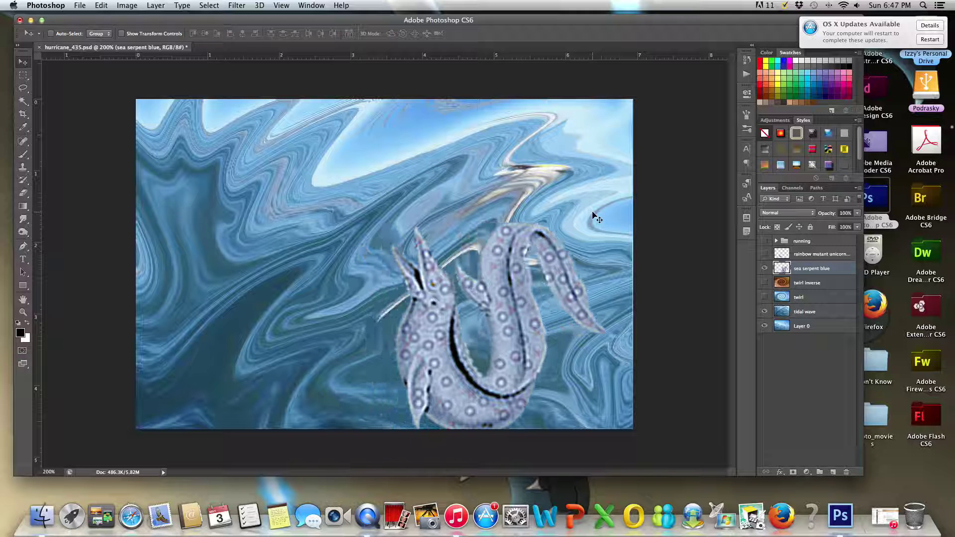
pyautogui.hotkey('shift', 'Right')
pyautogui.hotkey('shift', 'Right')
pyautogui.hotkey('shift', 'Right')
# - Save the frame as hurricane_436.psd
pyautogui.press('super+shift+s')
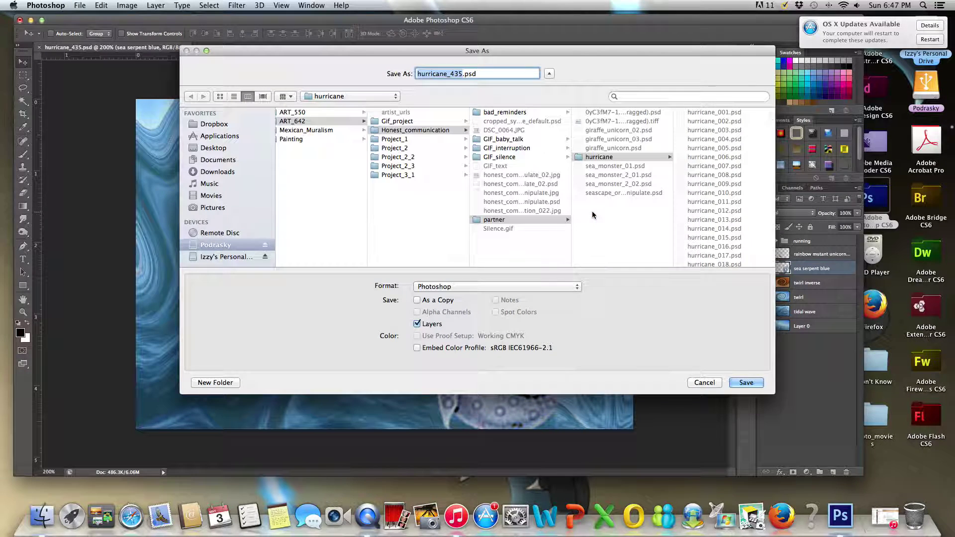
pyautogui.click(458, 74)
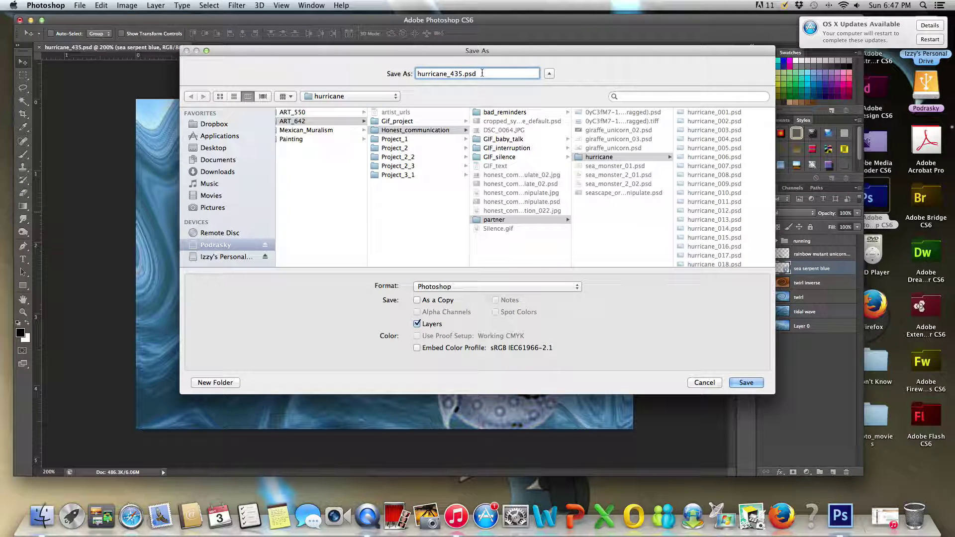
pyautogui.write('6')
pyautogui.click(735, 381)
pyautogui.click(598, 213)
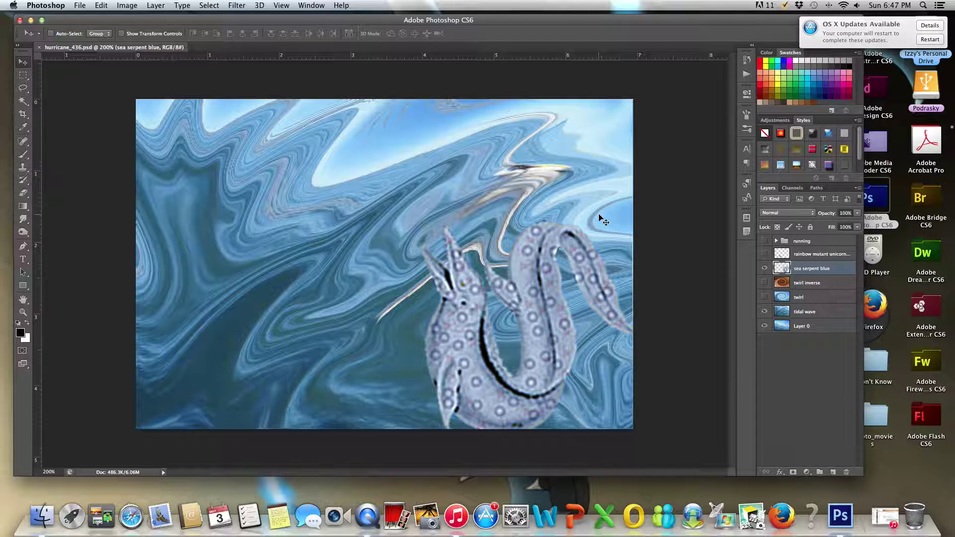
# - Nudge the sea serpent further up and to the right
pyautogui.hotkey('shift', 'Right')
pyautogui.hotkey('shift', 'Right')
pyautogui.hotkey('shift', 'Right')
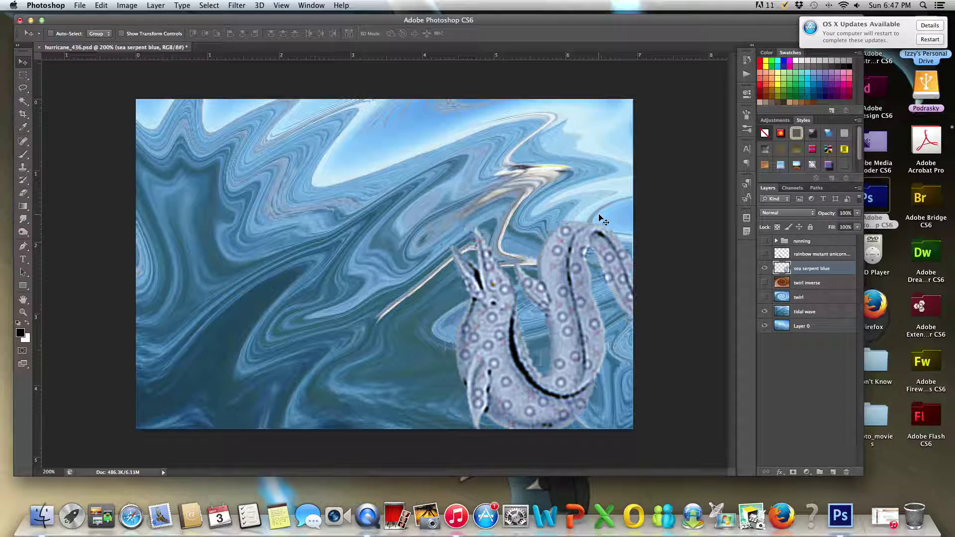
pyautogui.hotkey('shift', 'Down')
pyautogui.hotkey('shift', 'Down')
pyautogui.hotkey('shift', 'Down')
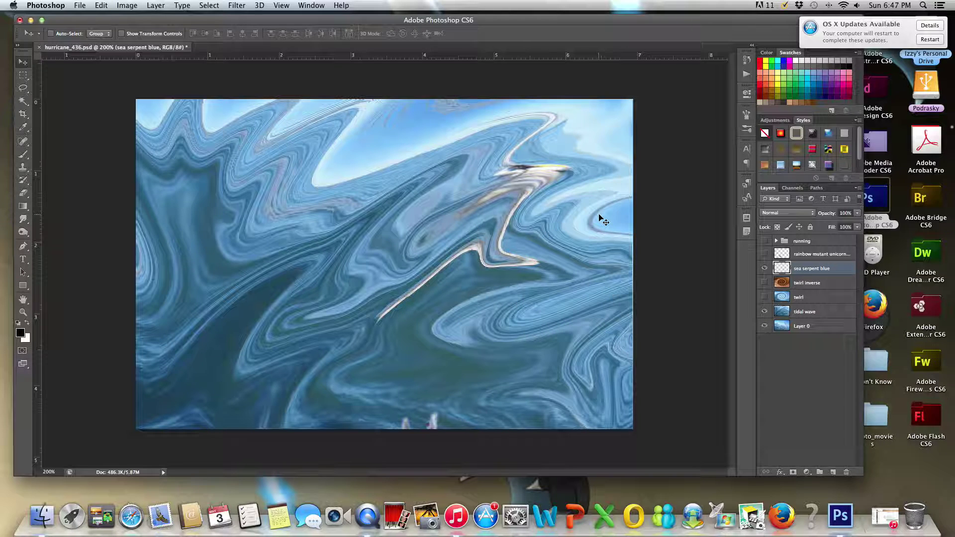
pyautogui.hotkey('shift', 'Up')
pyautogui.hotkey('shift', 'Up')
pyautogui.hotkey('shift', 'Up')
pyautogui.hotkey('shift', 'Up')
pyautogui.hotkey('shift', 'Up')
pyautogui.hotkey('shift', 'Up')
pyautogui.hotkey('shift', 'Up')
pyautogui.hotkey('shift', 'Up')
pyautogui.hotkey('shift', 'Up')
pyautogui.hotkey('shift', 'Up')
pyautogui.hotkey('shift', 'Up')
pyautogui.hotkey('shift', 'Up')
pyautogui.hotkey('shift', 'Right')
pyautogui.hotkey('shift', 'Right')
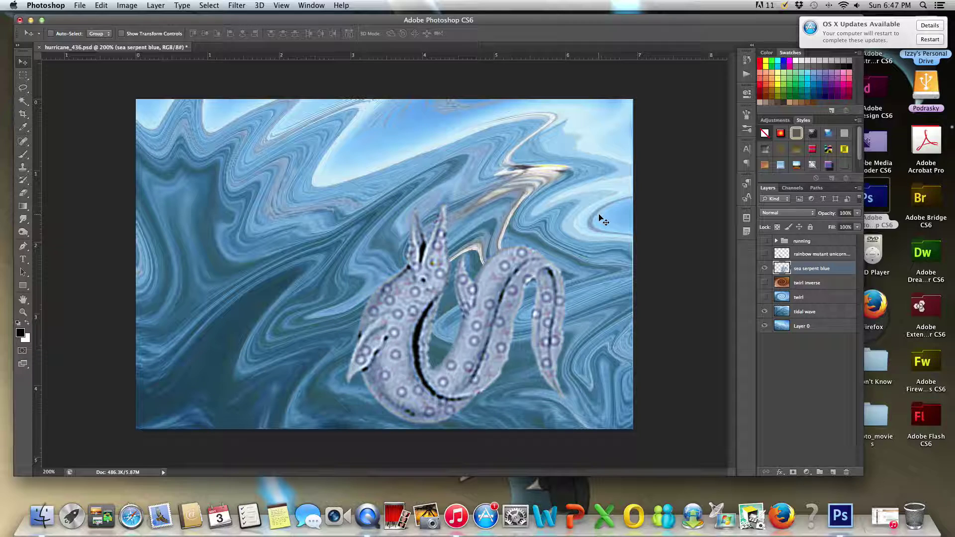
pyautogui.hotkey('shift', 'Right')
pyautogui.hotkey('shift', 'Right')
pyautogui.hotkey('shift', 'Right')
pyautogui.hotkey('shift', 'Right')
pyautogui.hotkey('shift', 'Right')
pyautogui.hotkey('shift', 'Right')
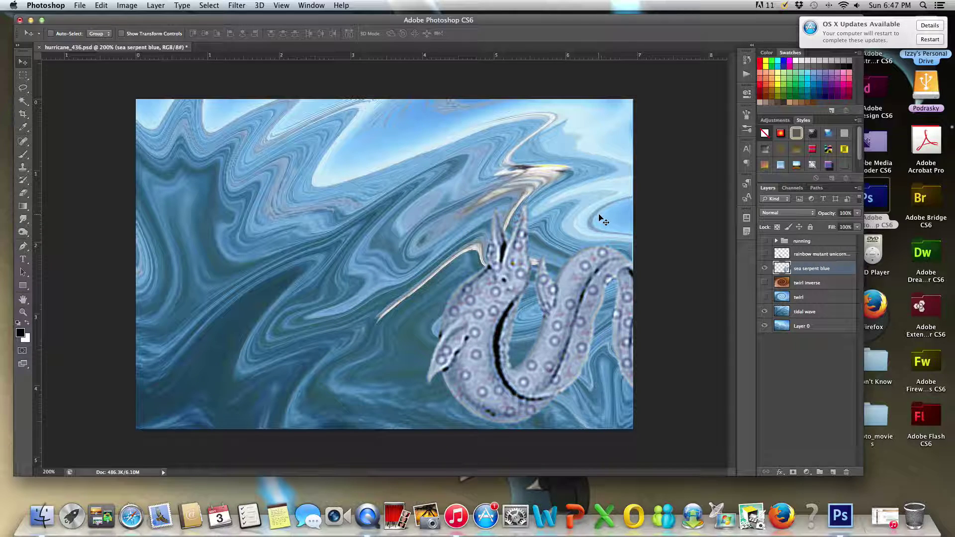
# - Save the frame as hurricane_437.psd and make the rainbow mutant unicorn layer visible
pyautogui.press('super+shift+s')
pyautogui.click(466, 76)
pyautogui.press('BackSpace')
pyautogui.write('7')
pyautogui.click(747, 382)
pyautogui.click(765, 255)
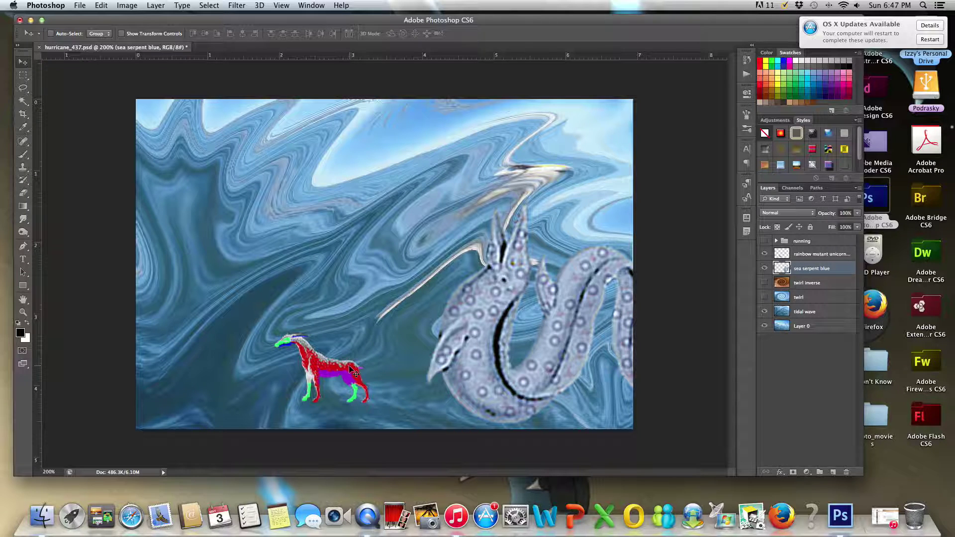
# - Place the rainbow mutant unicorn just outside the canvas's left edge
pyautogui.moveTo(351, 371); pyautogui.dragTo(191, 352)
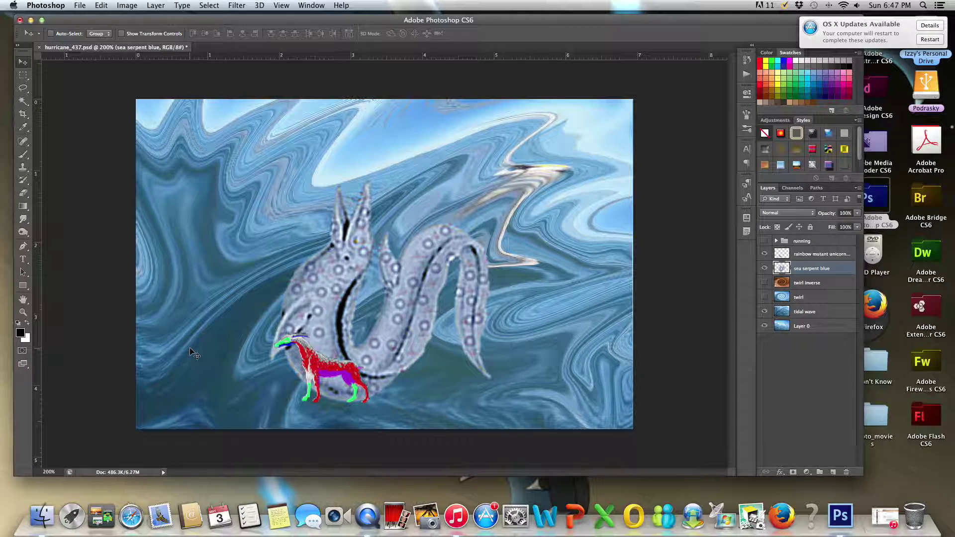
pyautogui.press('super+z')
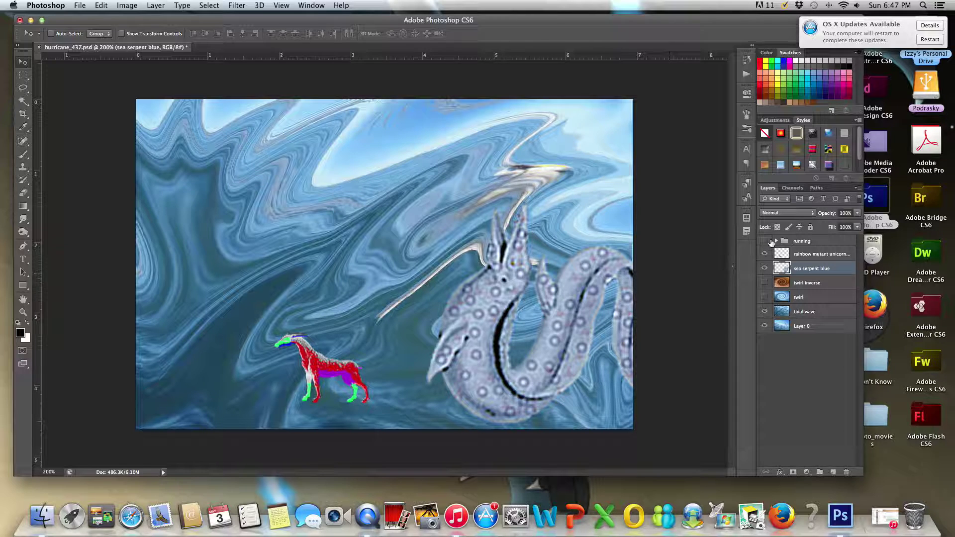
pyautogui.click(797, 255)
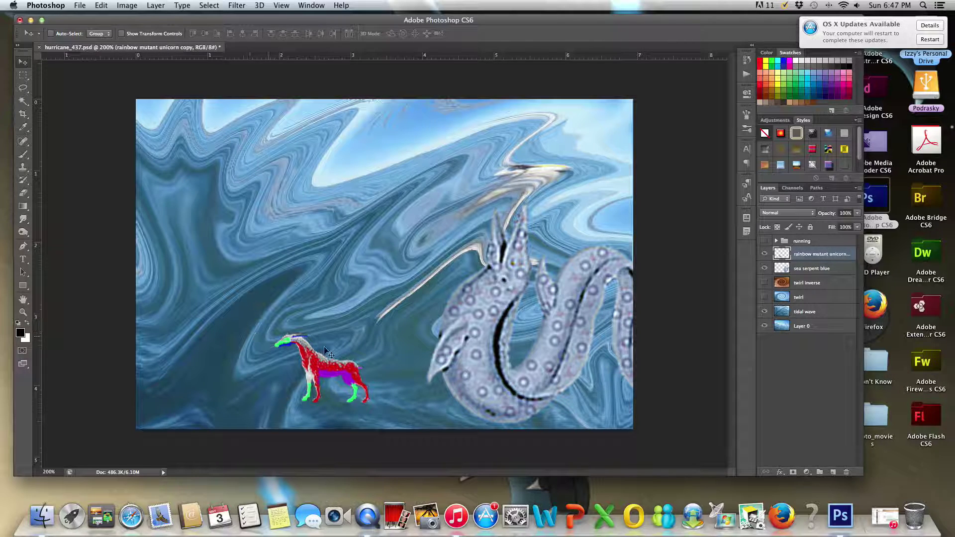
pyautogui.moveTo(341, 374); pyautogui.dragTo(103, 332)
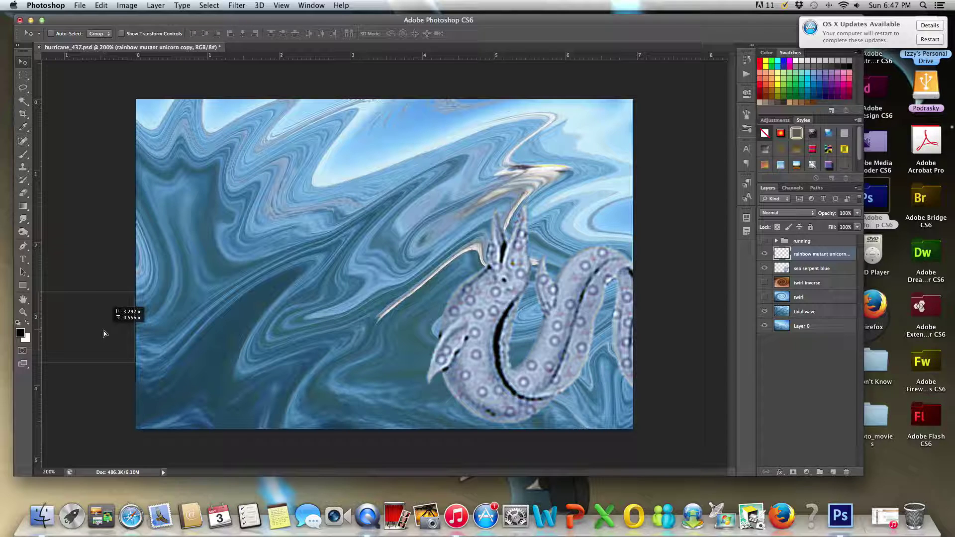
pyautogui.moveTo(103, 330); pyautogui.dragTo(104, 330)
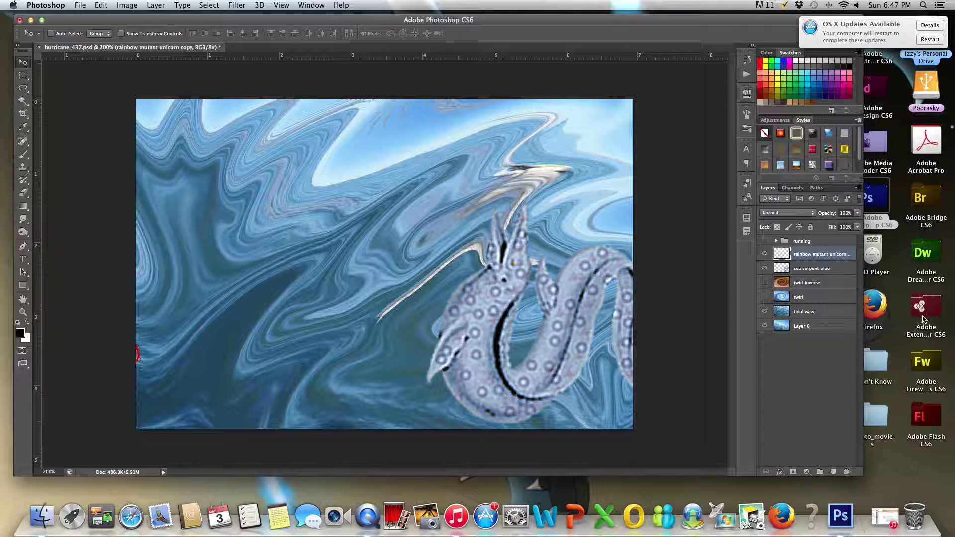
# - Nudge the sea serpent up and right so its coil enters at the right
pyautogui.click(836, 271)
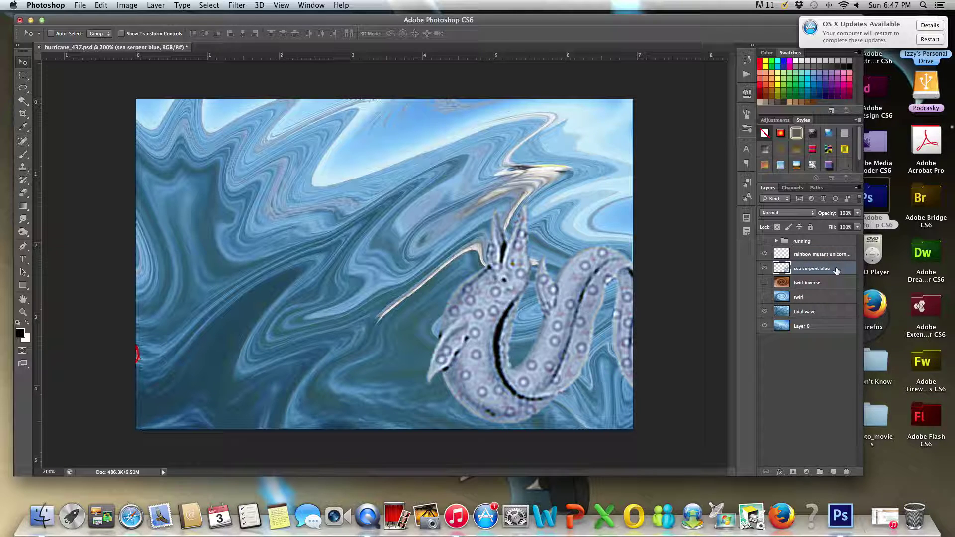
pyautogui.hotkey('shift', 'Right')
pyautogui.hotkey('shift', 'Right')
pyautogui.hotkey('shift', 'Right')
pyautogui.press('Delete')
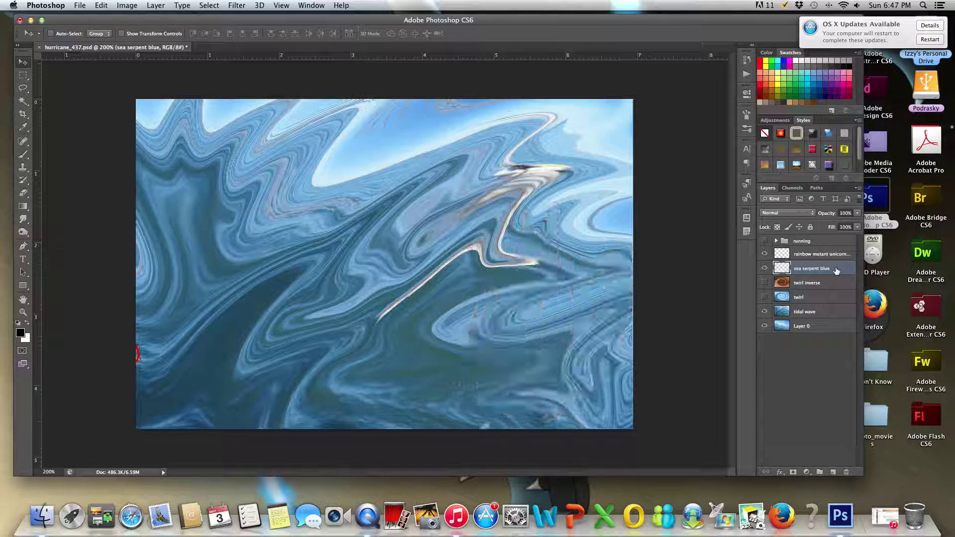
pyautogui.hotkey('shift', 'Up')
pyautogui.hotkey('shift', 'Up')
pyautogui.hotkey('shift', 'Up')
pyautogui.hotkey('shift', 'Up')
pyautogui.hotkey('shift', 'Up')
pyautogui.hotkey('shift', 'Up')
pyautogui.hotkey('shift', 'Up')
pyautogui.hotkey('shift', 'Up')
pyautogui.hotkey('shift', 'Up')
pyautogui.hotkey('shift', 'Up')
pyautogui.hotkey('shift', 'Up')
pyautogui.hotkey('shift', 'Up')
pyautogui.hotkey('shift', 'Up')
pyautogui.hotkey('shift', 'Up')
pyautogui.hotkey('shift', 'Up')
pyautogui.hotkey('shift', 'Up')
pyautogui.hotkey('shift', 'Up')
pyautogui.hotkey('shift', 'Up')
pyautogui.hotkey('shift', 'Up')
pyautogui.hotkey('shift', 'Right')
pyautogui.hotkey('shift', 'Right')
pyautogui.hotkey('shift', 'Right')
pyautogui.hotkey('shift', 'Right')
pyautogui.hotkey('shift', 'Right')
pyautogui.hotkey('shift', 'Right')
pyautogui.hotkey('shift', 'Right')
pyautogui.hotkey('shift', 'Right')
pyautogui.hotkey('shift', 'Right')
pyautogui.hotkey('shift', 'Right')
pyautogui.hotkey('shift', 'Up')
pyautogui.hotkey('shift', 'Up')
pyautogui.hotkey('shift', 'Up')
pyautogui.hotkey('shift', 'Up')
pyautogui.hotkey('shift', 'Up')
pyautogui.hotkey('shift', 'Up')
pyautogui.hotkey('shift', 'Right')
pyautogui.hotkey('shift', 'Right')
pyautogui.hotkey('shift', 'Right')
pyautogui.hotkey('shift', 'Right')
pyautogui.hotkey('shift', 'Up')
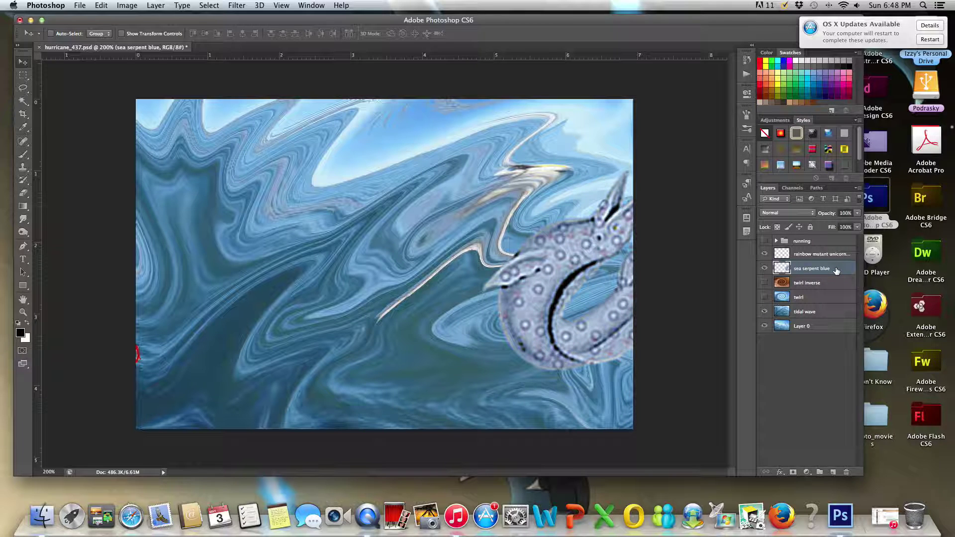
# - Save the frame as hurricane_438.psd
pyautogui.press('super+shift+s')
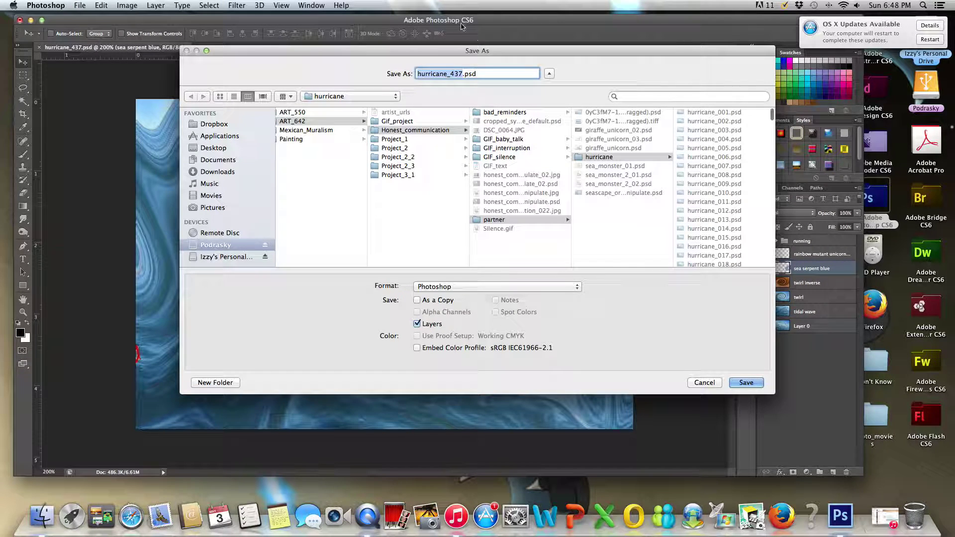
pyautogui.click(465, 72)
pyautogui.press('BackSpace')
pyautogui.write('8')
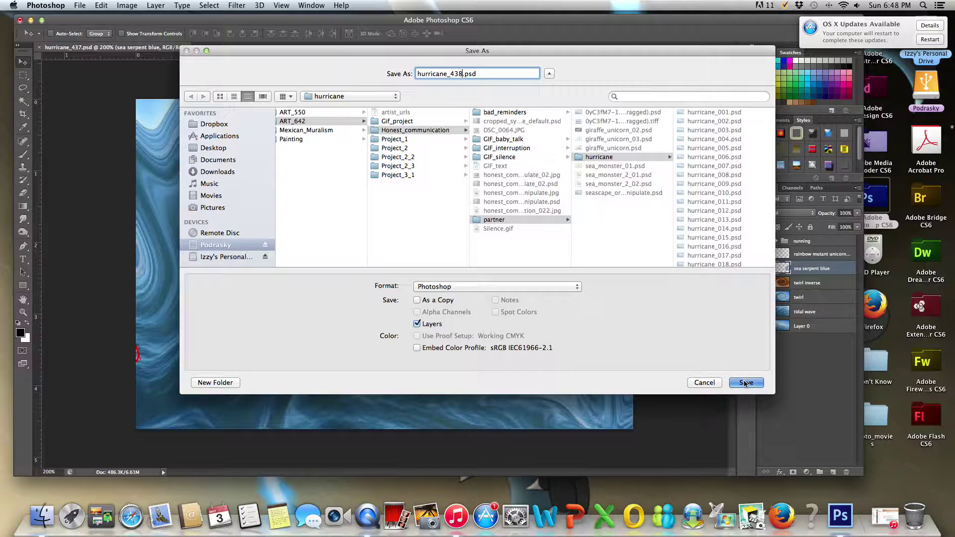
pyautogui.click(746, 383)
pyautogui.click(589, 212)
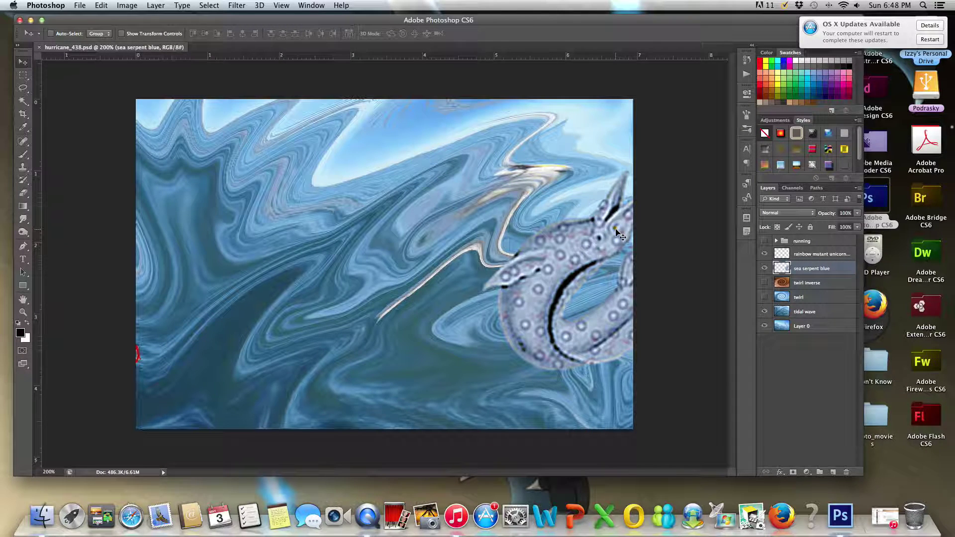
# - Move the sea serpent so its coil sits at the canvas's right edge
pyautogui.hotkey('shift', 'Right')
pyautogui.hotkey('shift', 'Right')
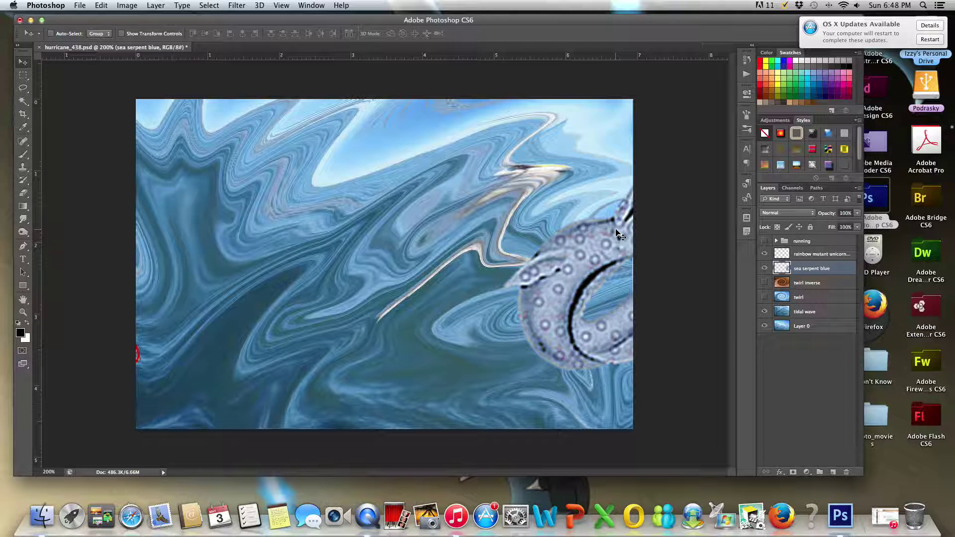
pyautogui.hotkey('shift', 'Right')
pyautogui.hotkey('shift', 'Right')
pyautogui.hotkey('shift', 'Right')
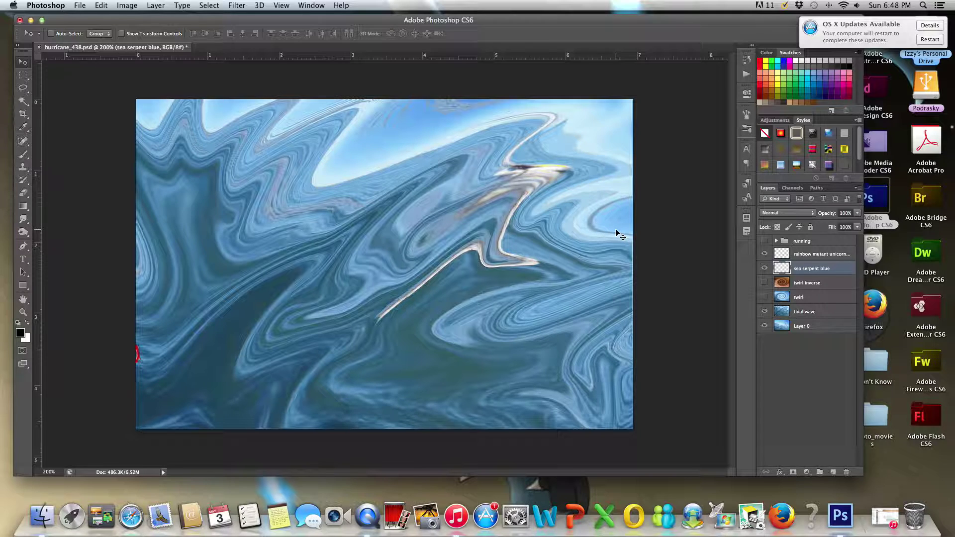
pyautogui.moveTo(697, 352); pyautogui.dragTo(703, 309)
pyautogui.moveTo(494, 418); pyautogui.dragTo(508, 284)
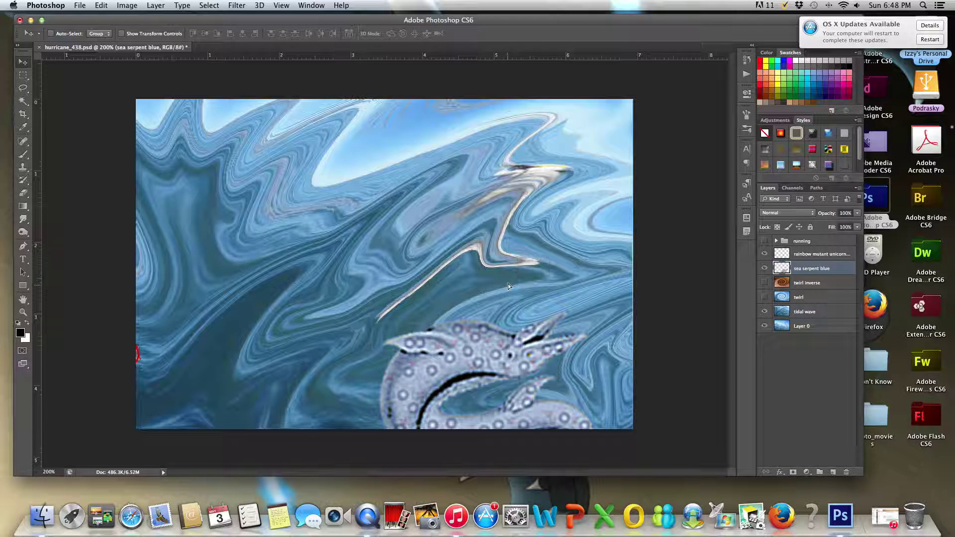
pyautogui.moveTo(500, 368); pyautogui.dragTo(647, 271)
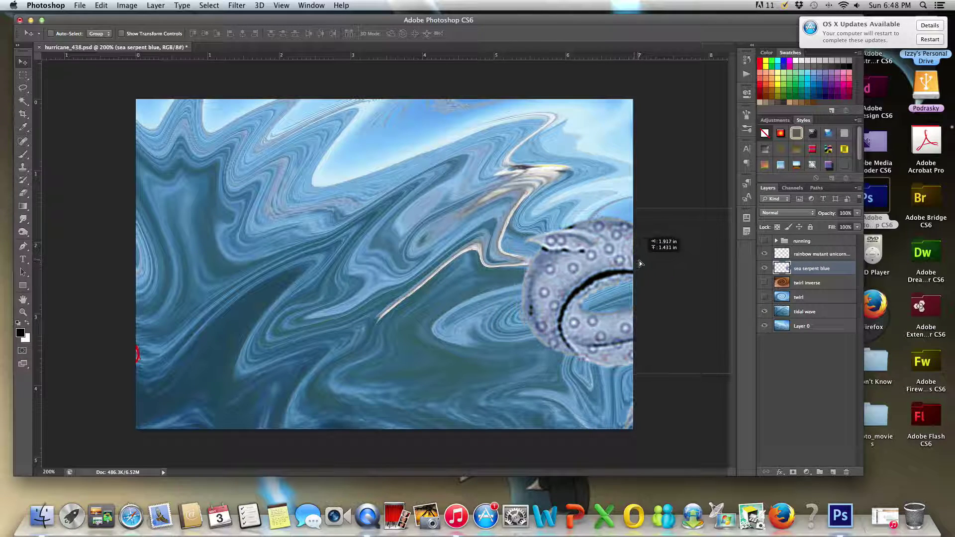
# - Position the unicorn so its head peeks in at the left edge
pyautogui.click(816, 255)
pyautogui.hotkey('shift', 'Right')
pyautogui.hotkey('shift', 'Right')
pyautogui.hotkey('shift', 'Left')
pyautogui.hotkey('shift', 'Left')
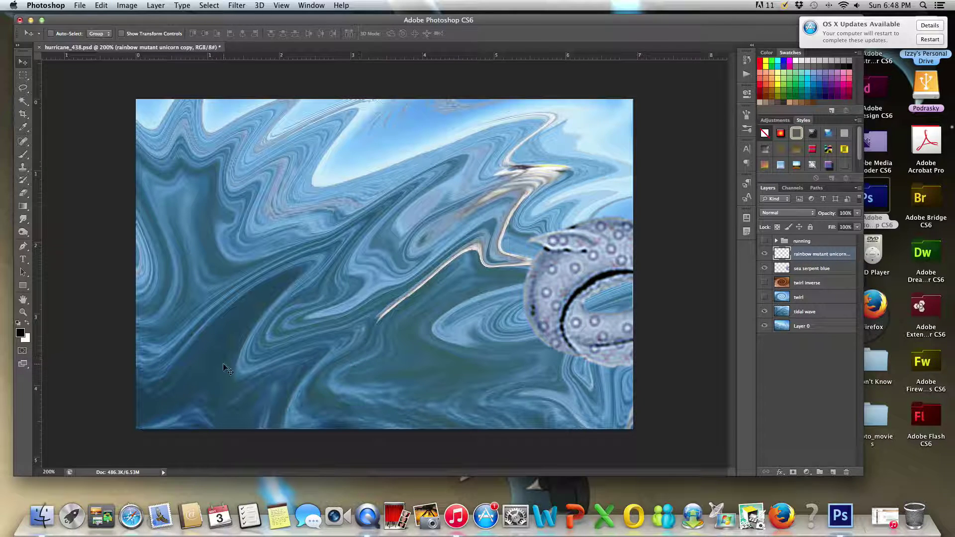
pyautogui.moveTo(132, 353); pyautogui.dragTo(179, 362)
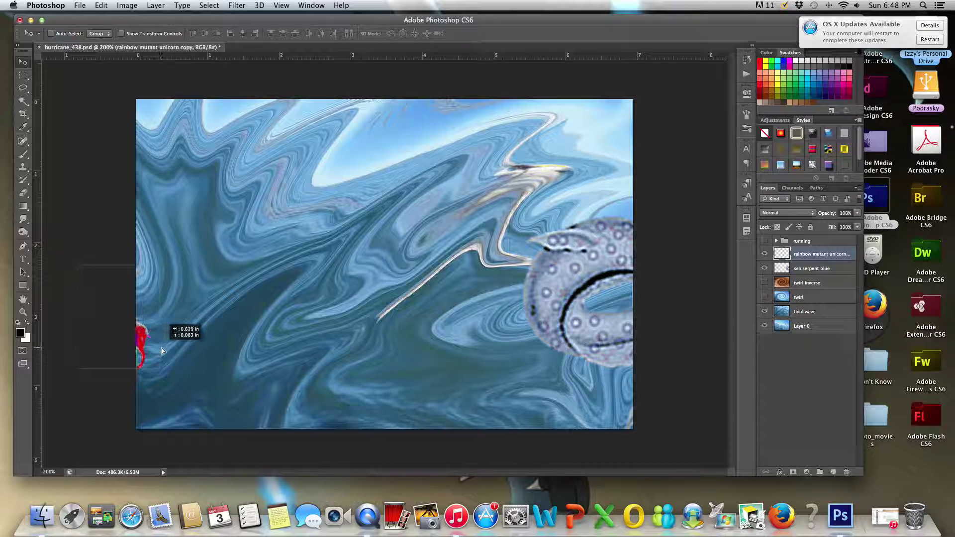
pyautogui.moveTo(180, 361); pyautogui.dragTo(152, 356)
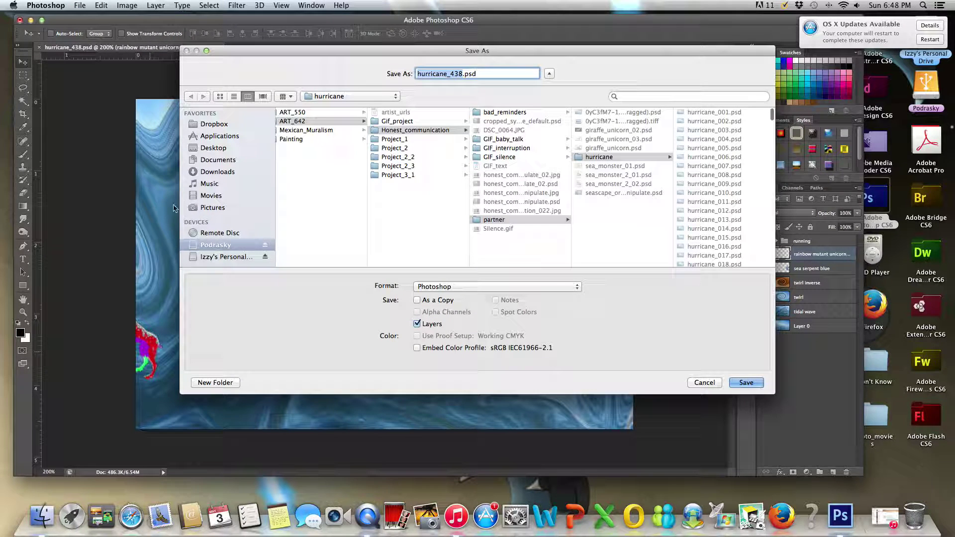
# - Save the frame as hurricane_439.psd, then nudge the unicorn further in
pyautogui.click(460, 73)
pyautogui.press('BackSpace')
pyautogui.write('9')
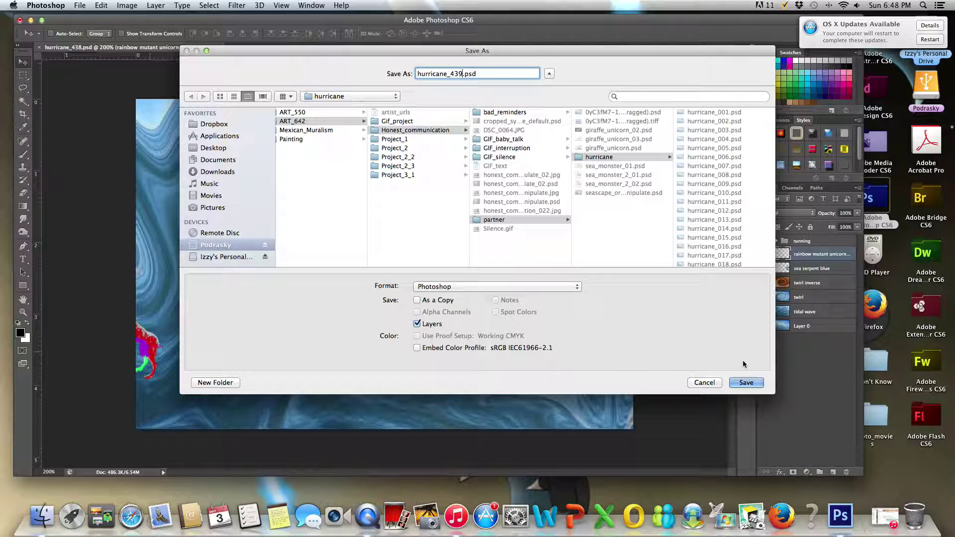
pyautogui.click(746, 382)
pyautogui.click(592, 212)
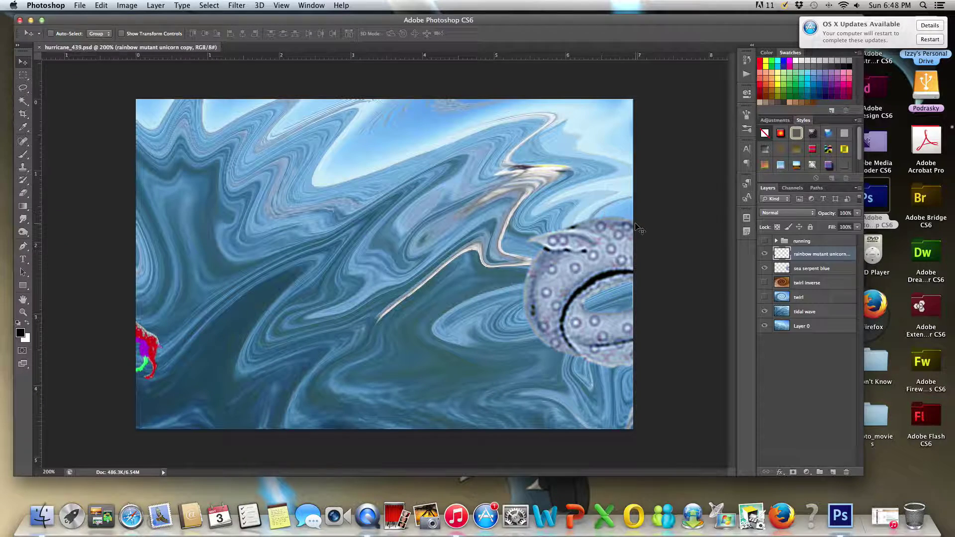
pyautogui.hotkey('shift', 'Right')
pyautogui.hotkey('shift', 'Right')
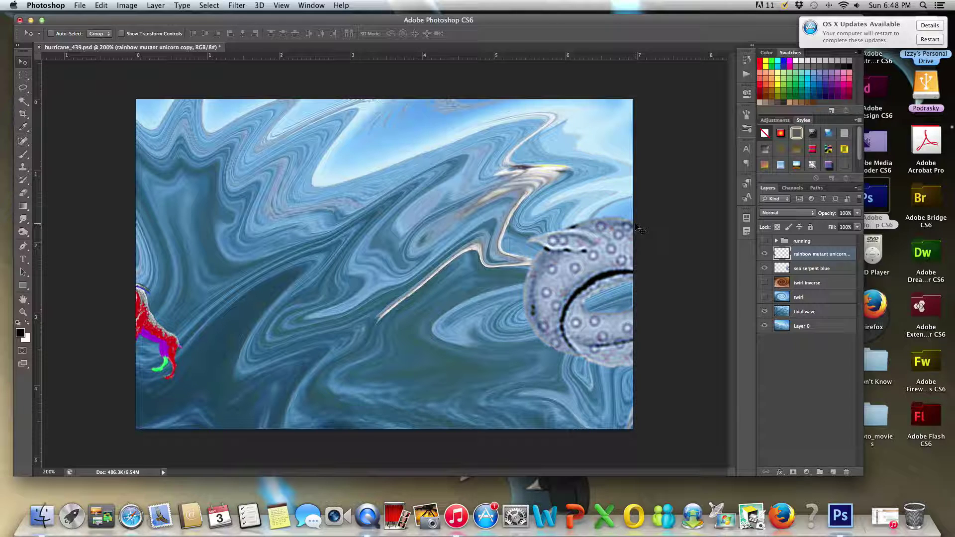
# - Bring the unicorn in leaping at lower left and slide the serpent into the lower right
pyautogui.hotkey('shift', 'Right')
pyautogui.hotkey('shift', 'Left')
pyautogui.hotkey('shift', 'Left')
pyautogui.hotkey('shift', 'Left')
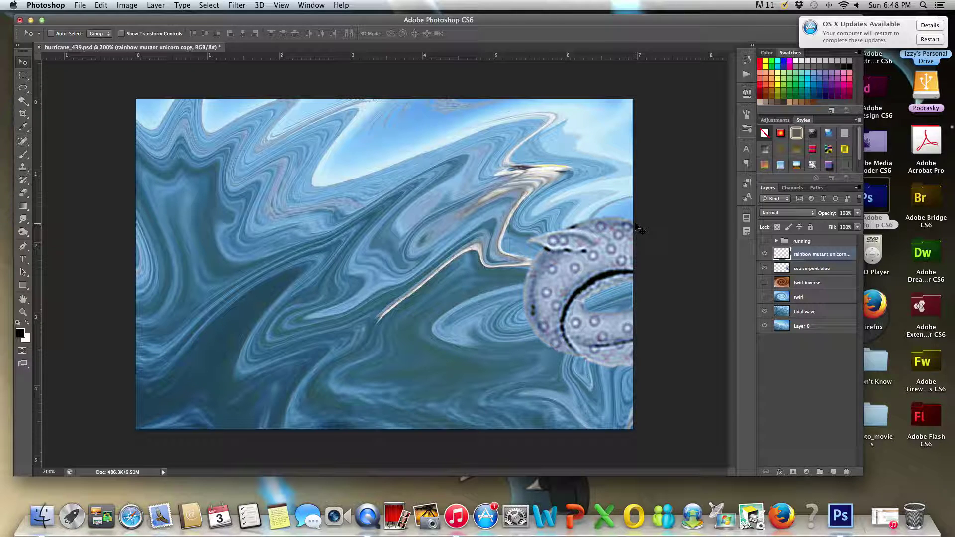
pyautogui.moveTo(106, 342); pyautogui.dragTo(199, 334)
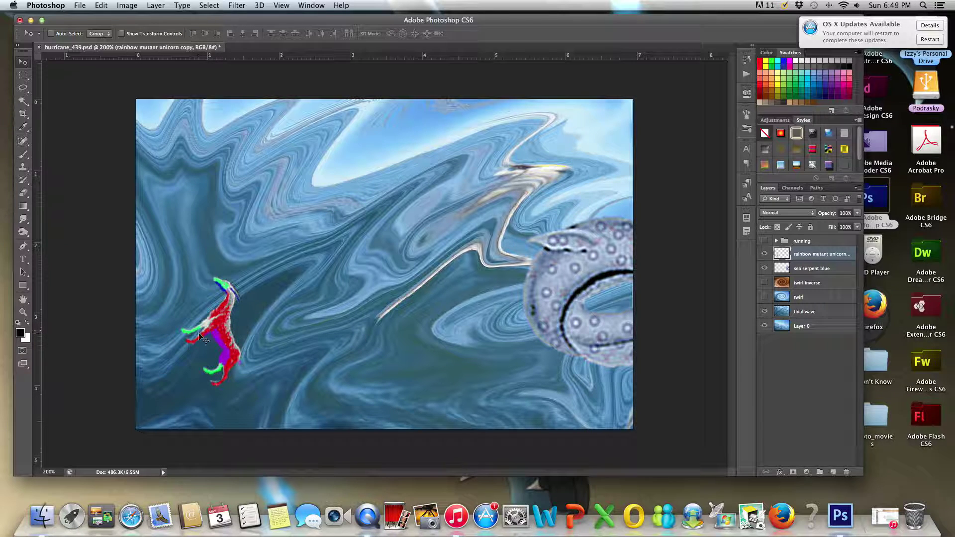
pyautogui.click(826, 273)
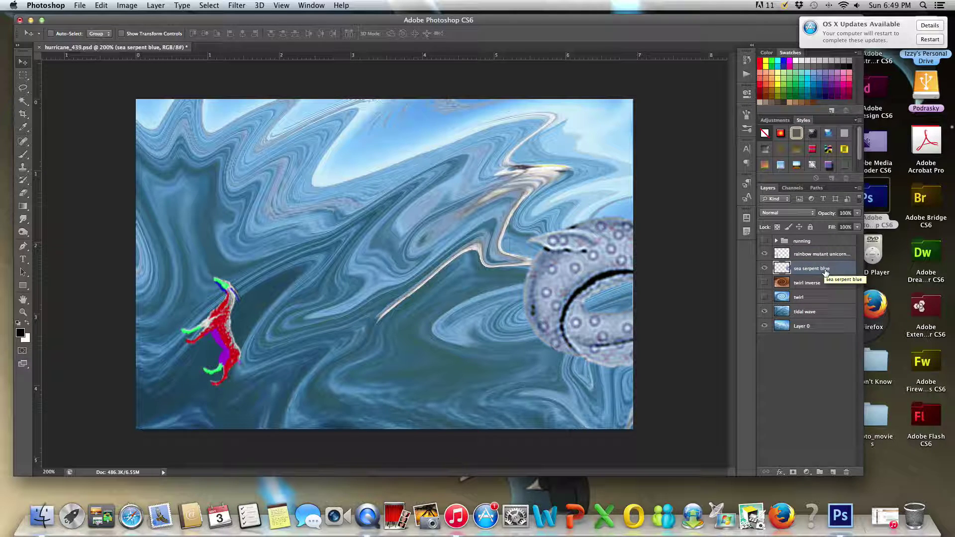
pyautogui.press('Delete')
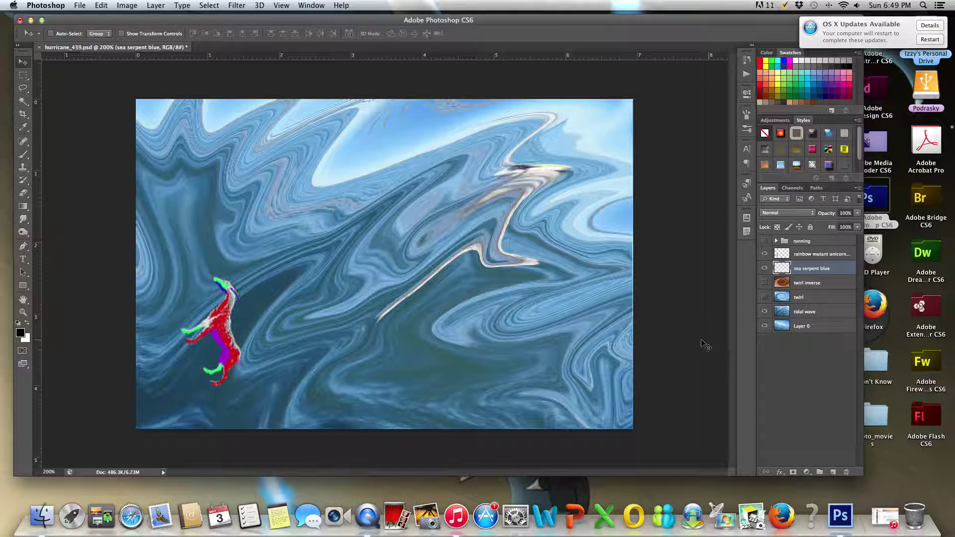
pyautogui.moveTo(724, 332)
pyautogui.mouseDown()
pyautogui.moveTo(572, 394)
pyautogui.moveTo(629, 308)
pyautogui.mouseUp()
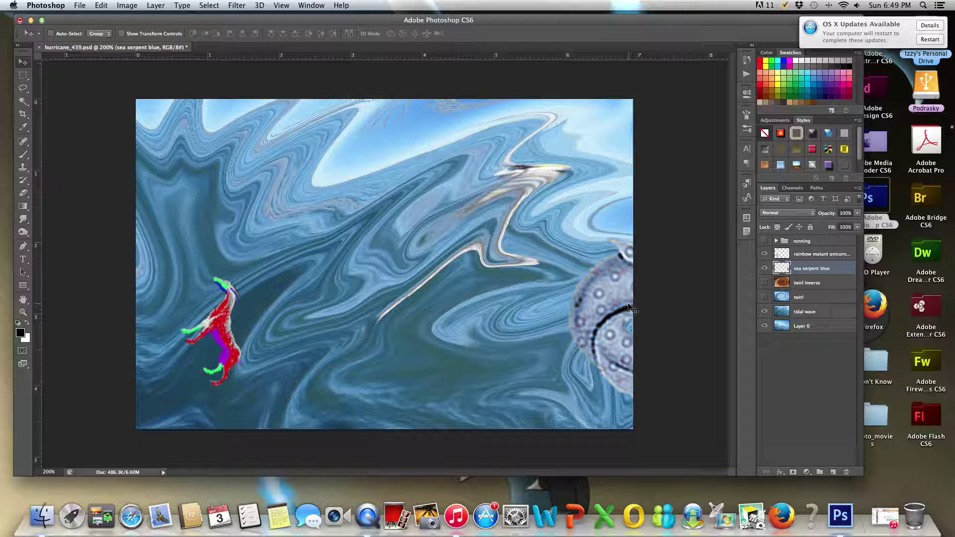
# - Save the frame as hurricane_440.psd
pyautogui.press('super+shift+s')
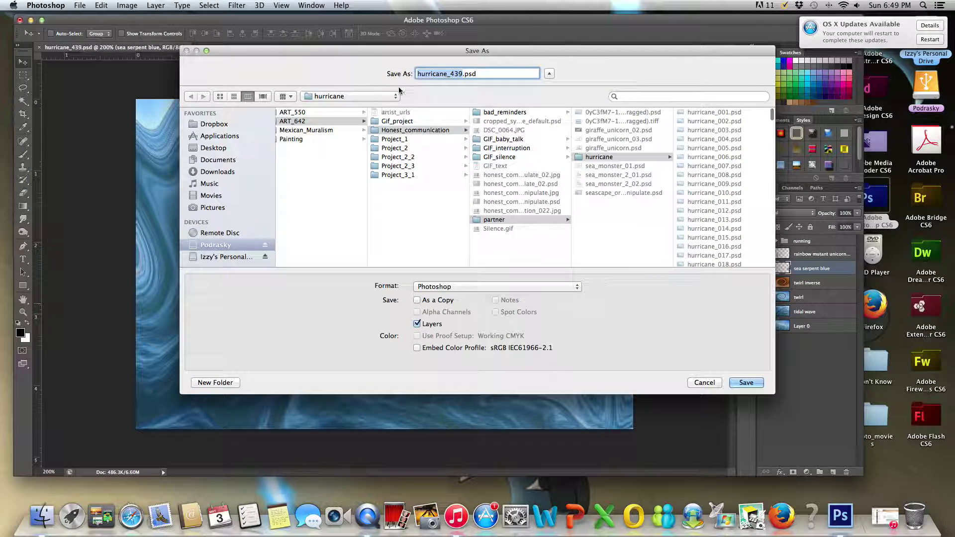
pyautogui.click(460, 74)
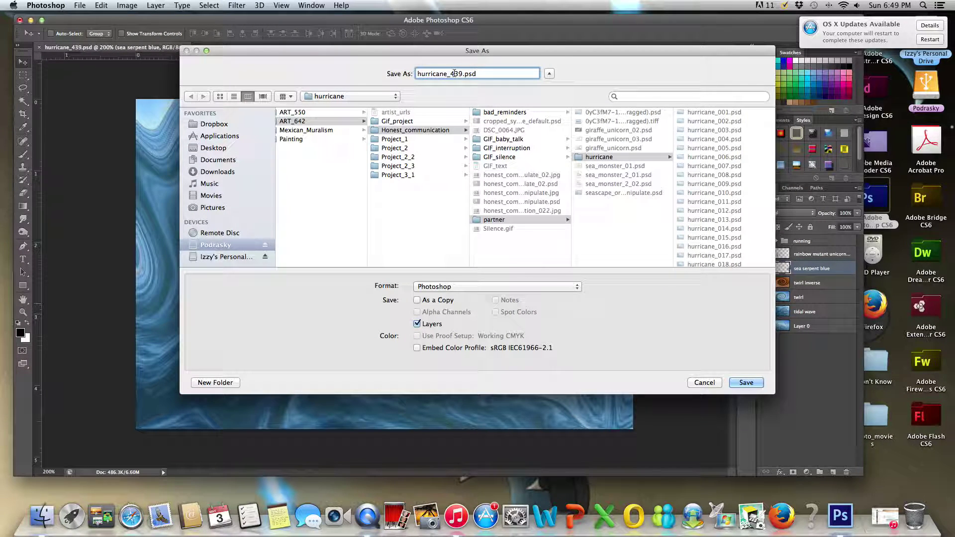
pyautogui.press('Delete')
pyautogui.press('Delete')
pyautogui.write('40')
pyautogui.click(752, 382)
pyautogui.click(595, 209)
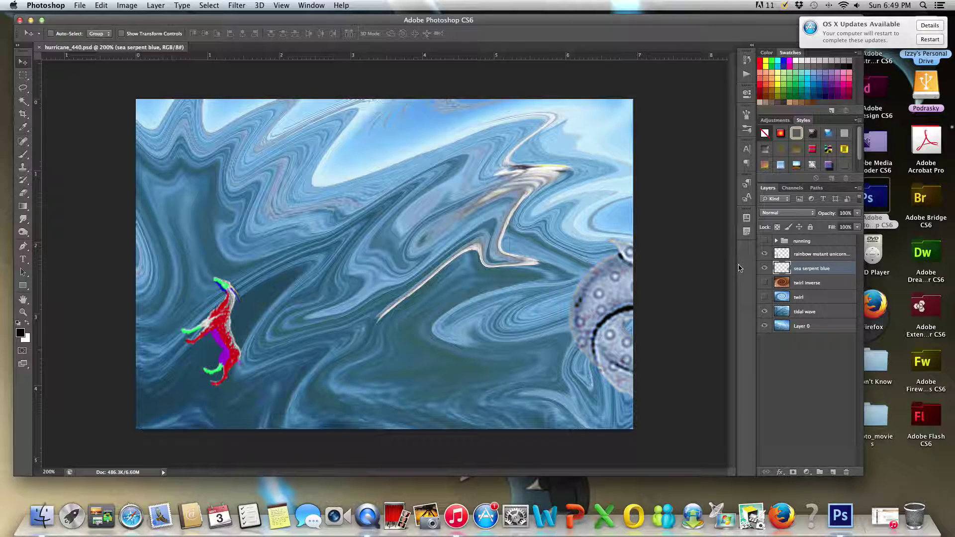
# - Lower the serpent's coil at right and nudge the unicorn down-left to the canvas edge
pyautogui.moveTo(739, 267)
pyautogui.mouseDown()
pyautogui.moveTo(636, 264)
pyautogui.moveTo(676, 282)
pyautogui.mouseUp()
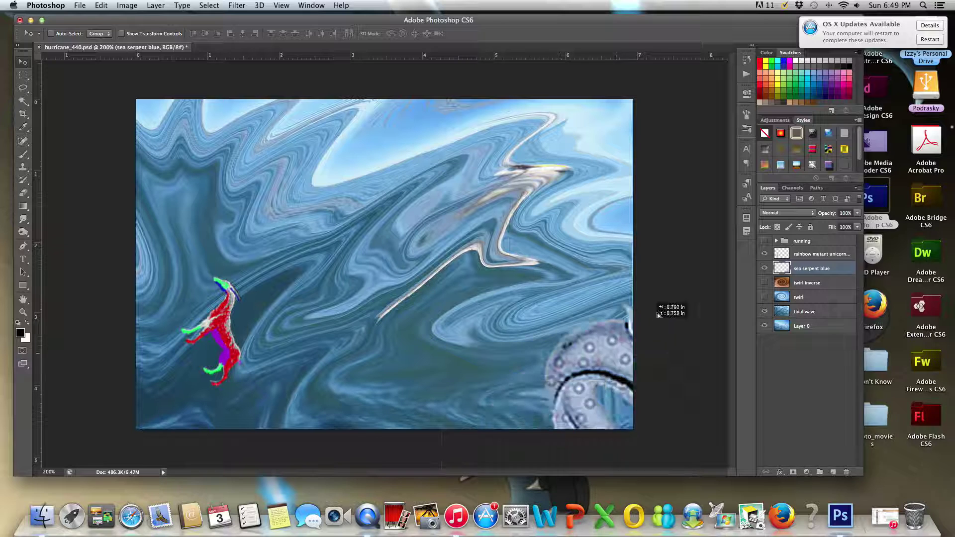
pyautogui.click(793, 255)
pyautogui.click(765, 268)
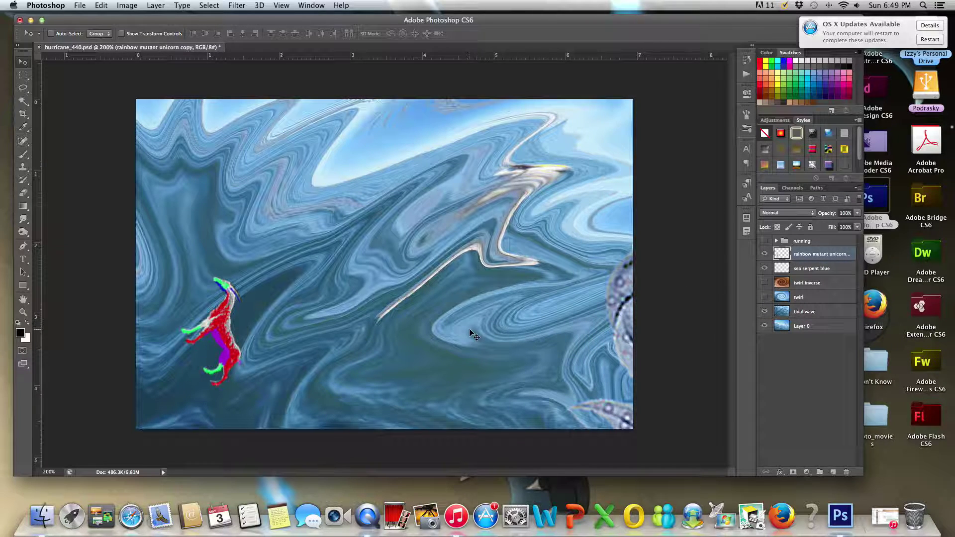
pyautogui.hotkey('shift', 'Left')
pyautogui.hotkey('shift', 'Left')
pyautogui.hotkey('shift', 'Left')
pyautogui.hotkey('shift', 'Down')
pyautogui.hotkey('shift', 'Down')
pyautogui.hotkey('shift', 'Down')
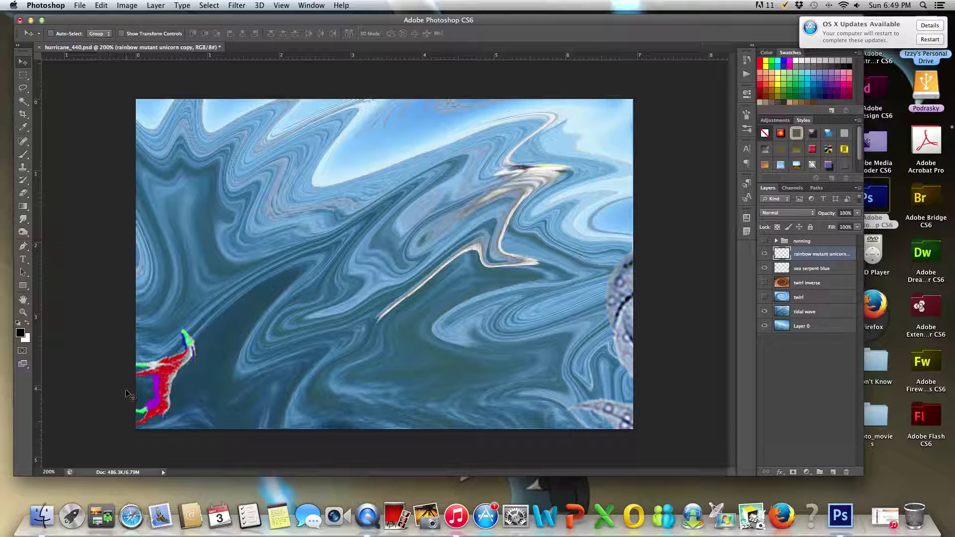
# - Move the unicorn to mid-left and save the frame as hurricane_441.psd
pyautogui.moveTo(158, 385); pyautogui.dragTo(282, 336)
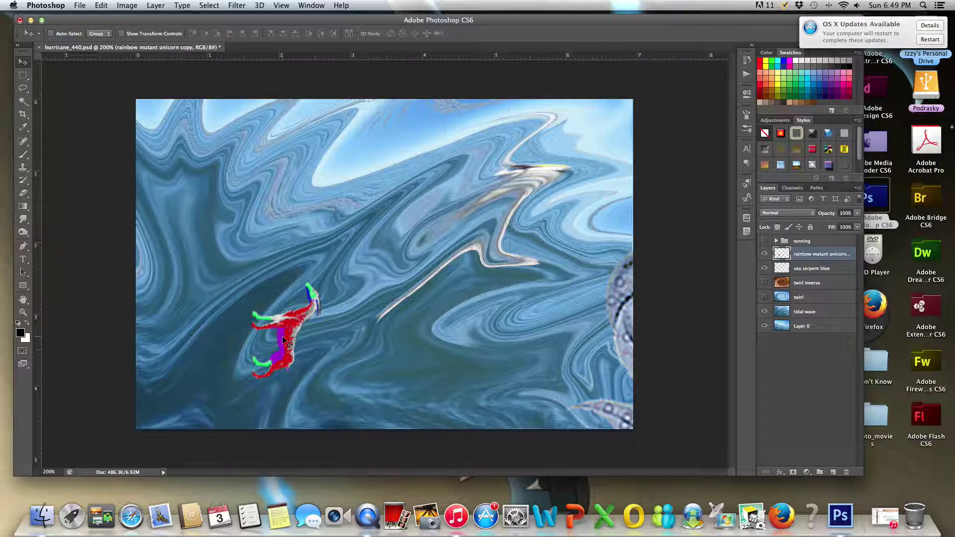
pyautogui.press('super+shift+s')
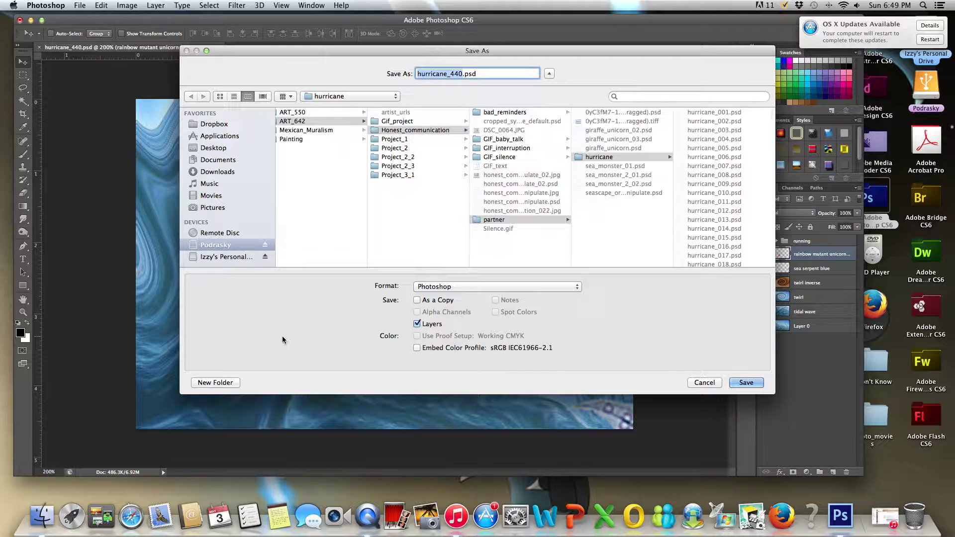
pyautogui.click(463, 74)
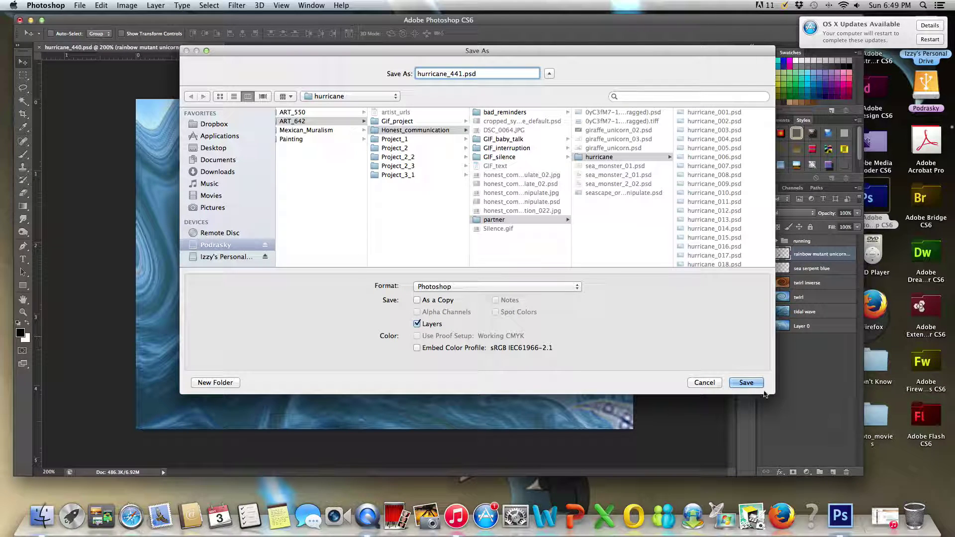
pyautogui.press('Return')
pyautogui.press('Return')
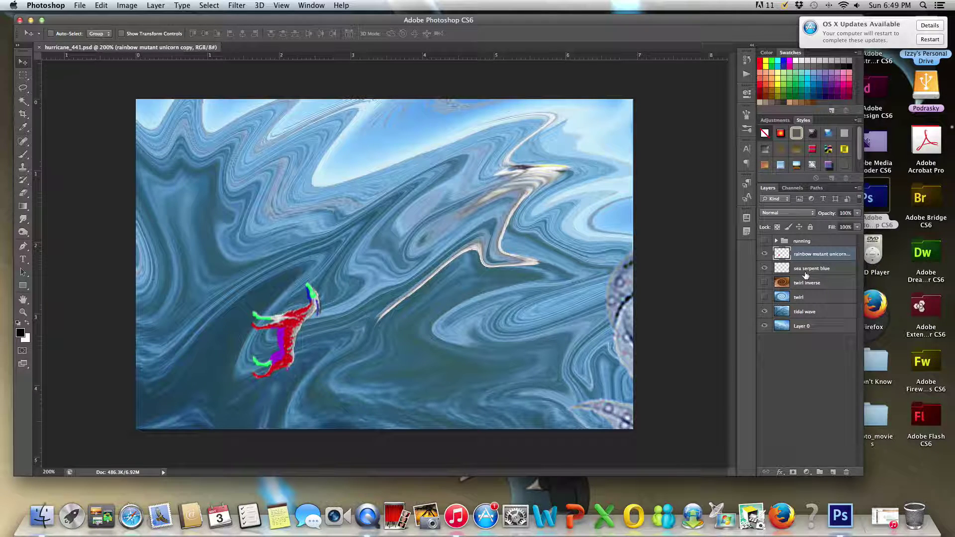
# - Move the unicorn toward the canvas centre and the serpent's coil to the lower right
pyautogui.hotkey('ctrl', 'z')
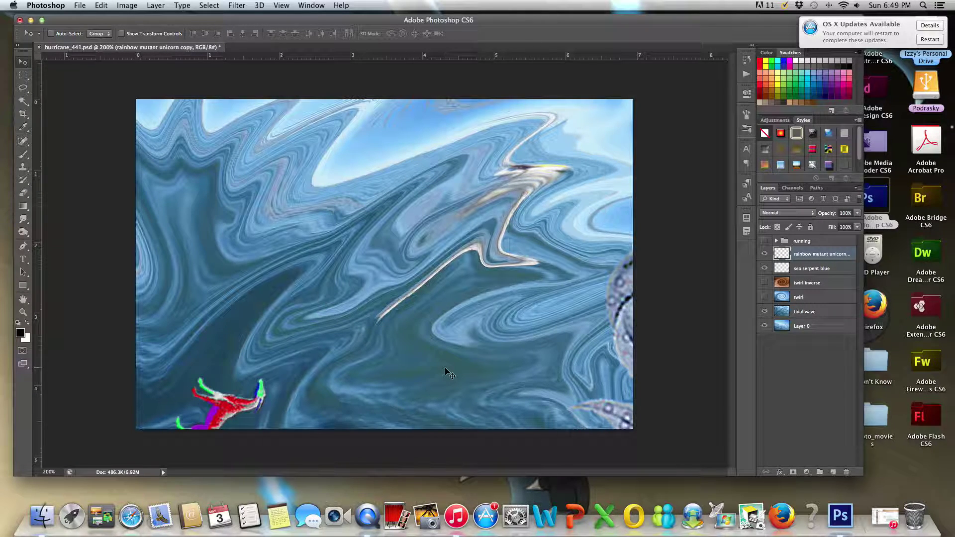
pyautogui.moveTo(234, 392); pyautogui.dragTo(368, 337)
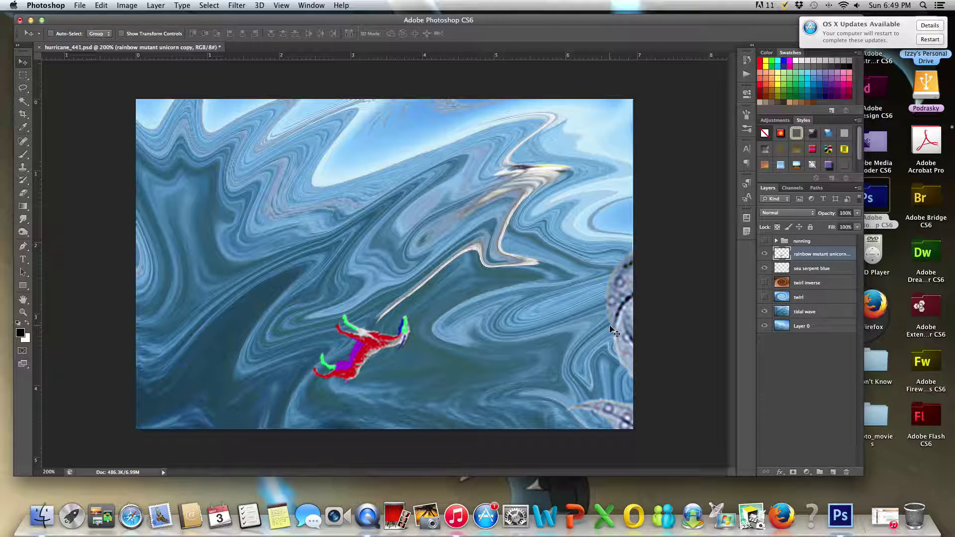
pyautogui.click(832, 269)
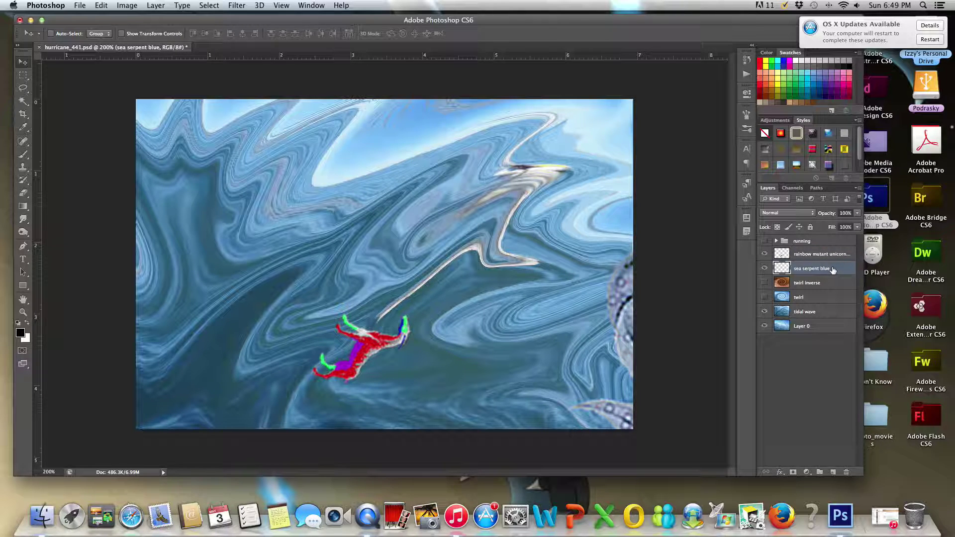
pyautogui.press('Right')
pyautogui.press('Right')
pyautogui.hotkey('shift', 'Right')
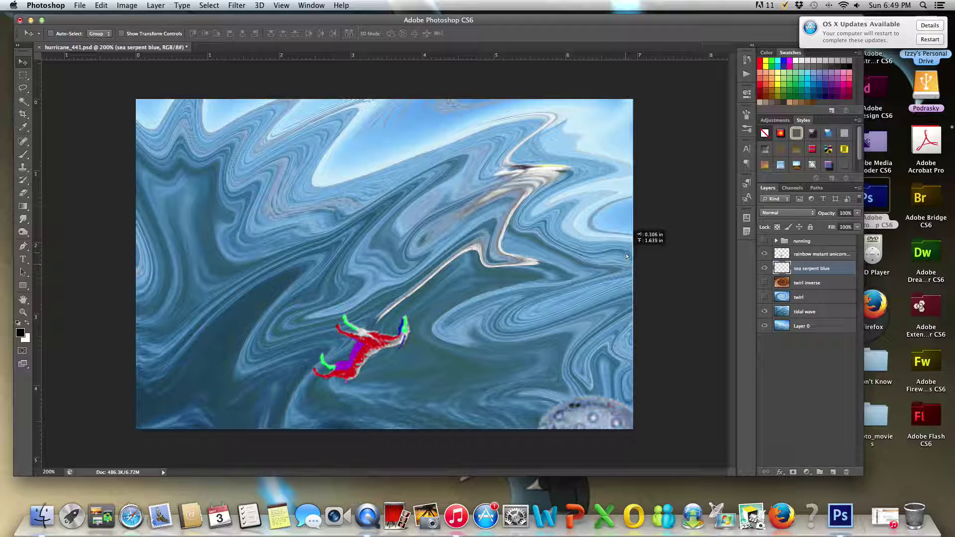
pyautogui.moveTo(620, 296)
pyautogui.mouseDown()
pyautogui.moveTo(672, 289)
pyautogui.moveTo(659, 306)
pyautogui.mouseUp()
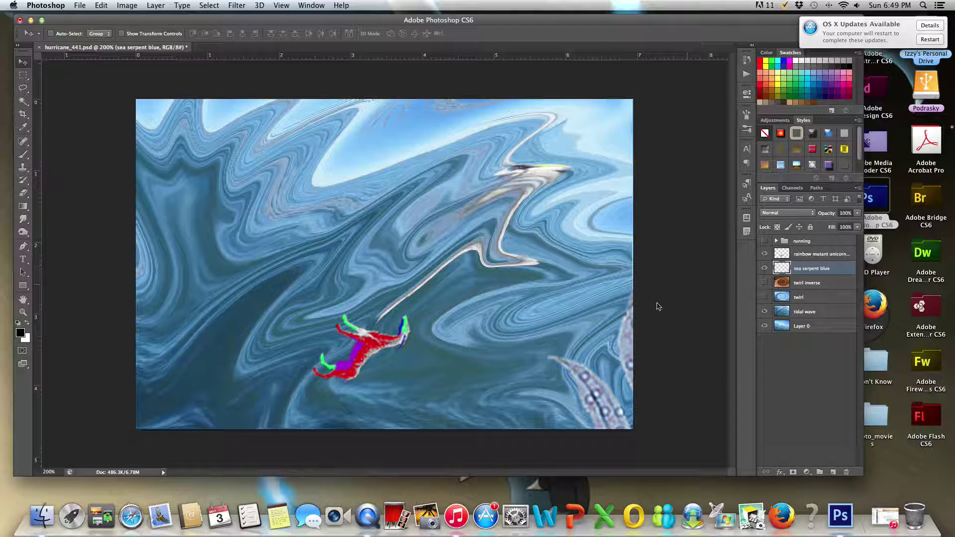
pyautogui.moveTo(603, 379); pyautogui.dragTo(609, 345)
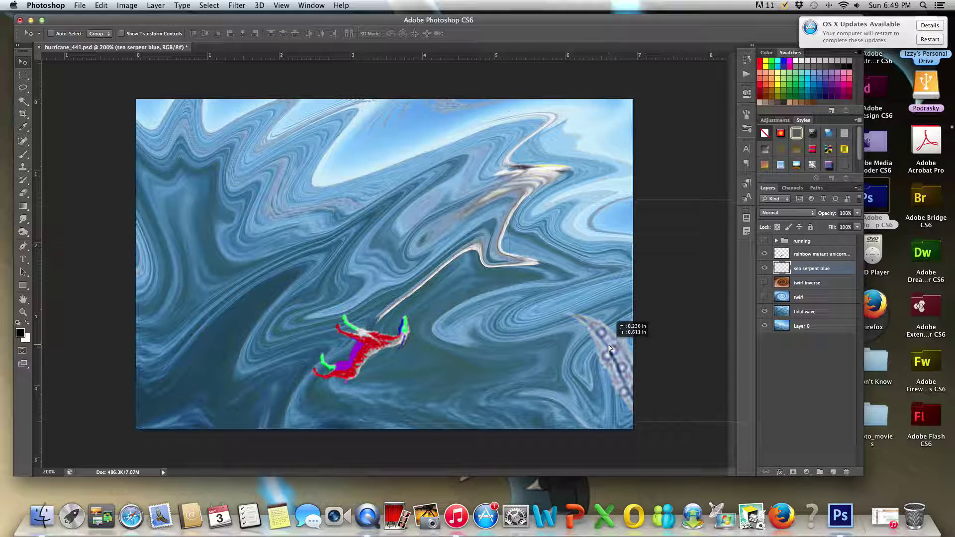
# - Save the frame as hurricane_442.psd
pyautogui.hotkey('ctrl', 'shift', 's')
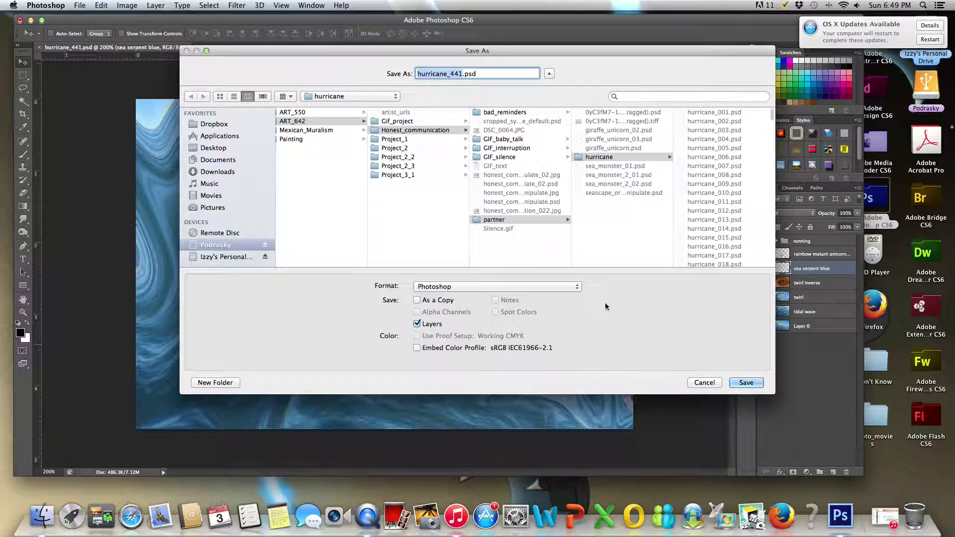
pyautogui.press('Right')
pyautogui.press('BackSpace')
pyautogui.write('2')
pyautogui.click(747, 382)
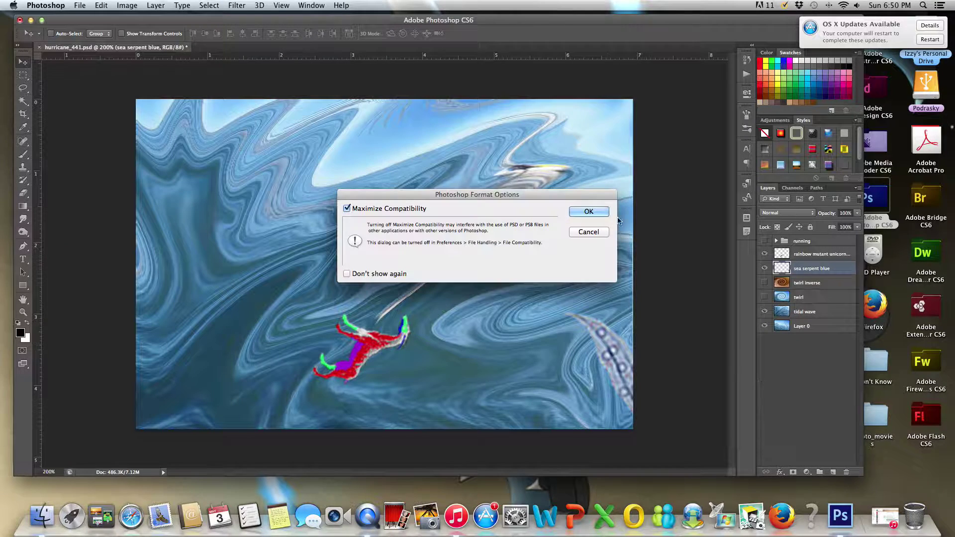
pyautogui.click(592, 211)
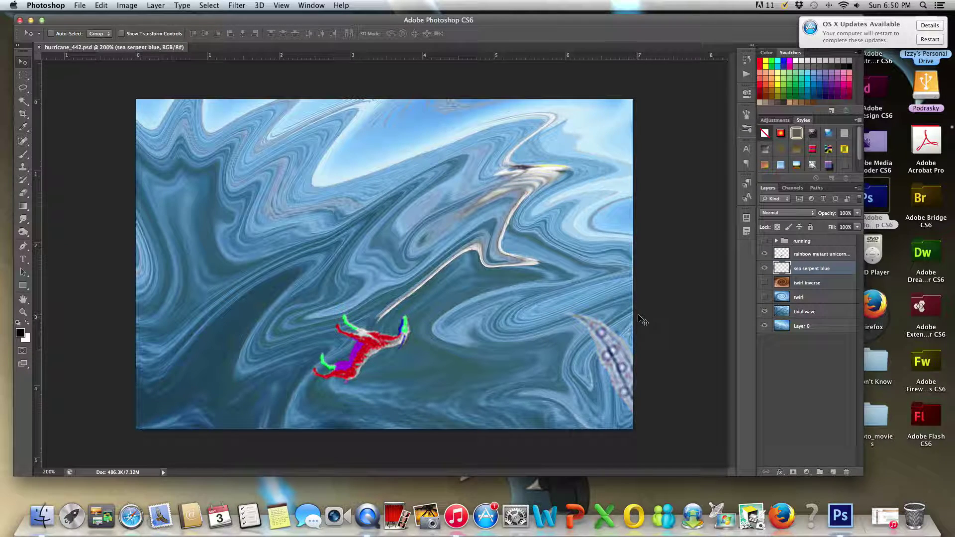
# - Push the sea serpent mostly off the right edge and place the unicorn just left of centre
pyautogui.moveTo(628, 339); pyautogui.dragTo(646, 339)
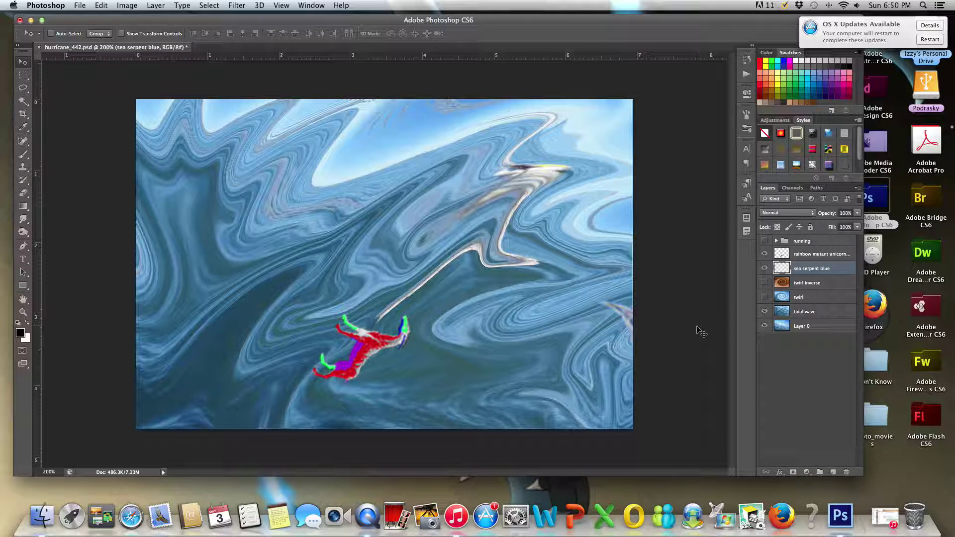
pyautogui.moveTo(612, 366); pyautogui.dragTo(533, 266)
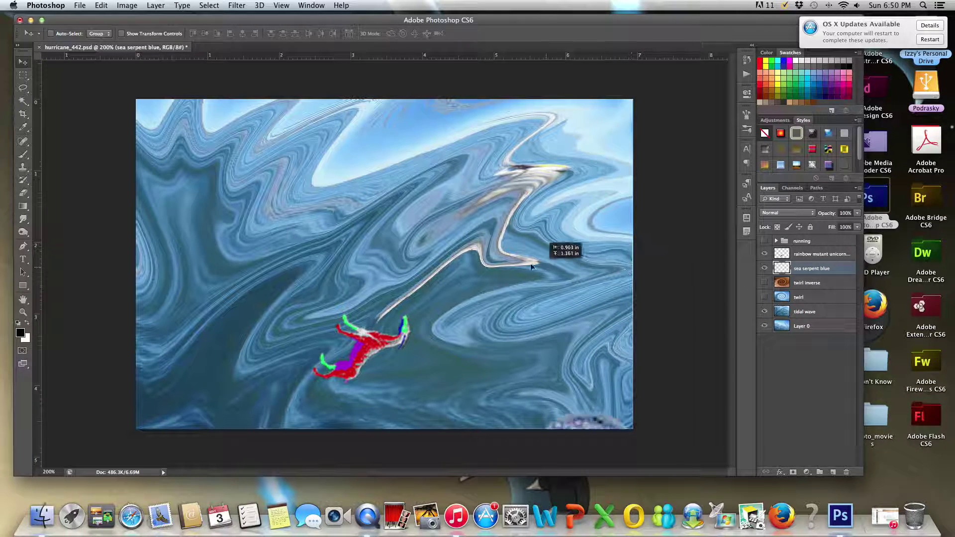
pyautogui.moveTo(566, 328); pyautogui.dragTo(661, 268)
pyautogui.moveTo(598, 382); pyautogui.dragTo(691, 324)
pyautogui.click(807, 255)
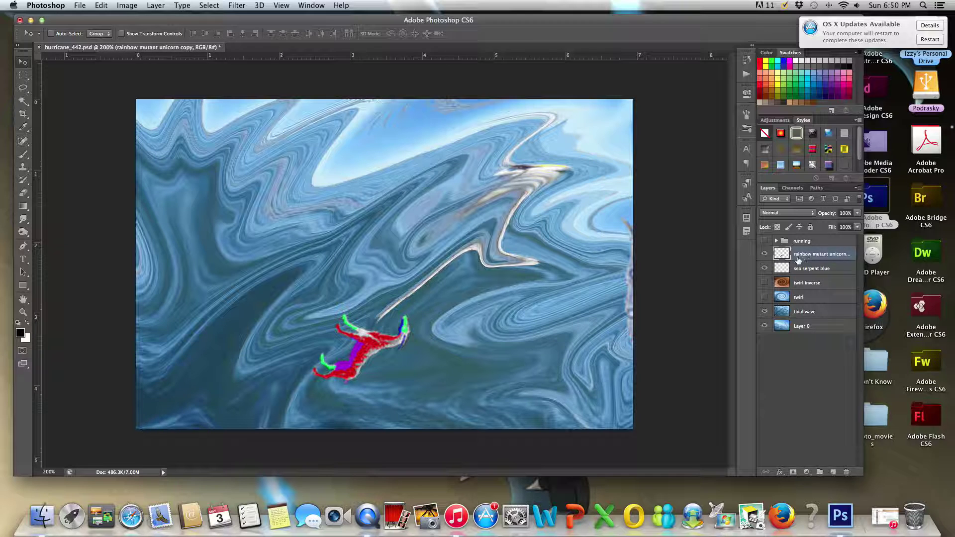
pyautogui.moveTo(376, 311); pyautogui.dragTo(495, 261)
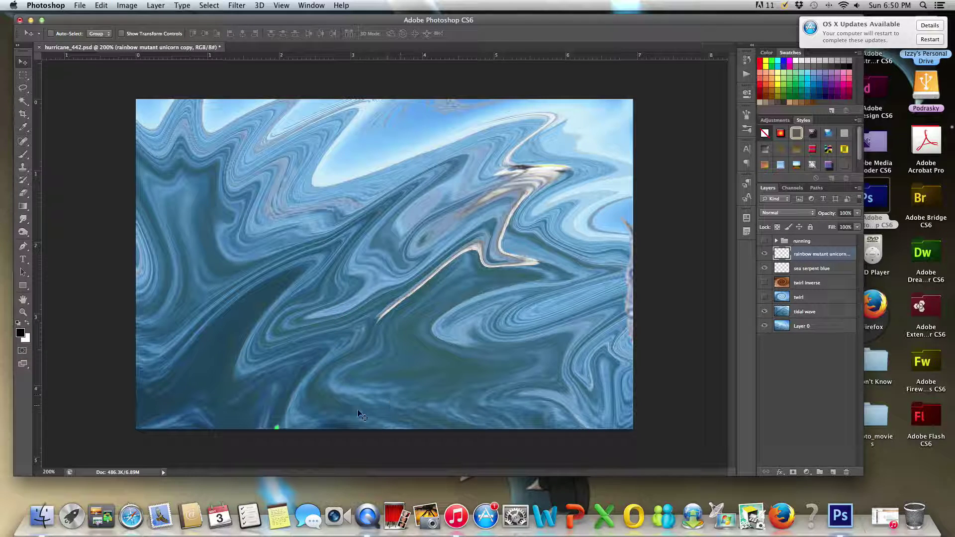
pyautogui.moveTo(478, 314); pyautogui.dragTo(457, 305)
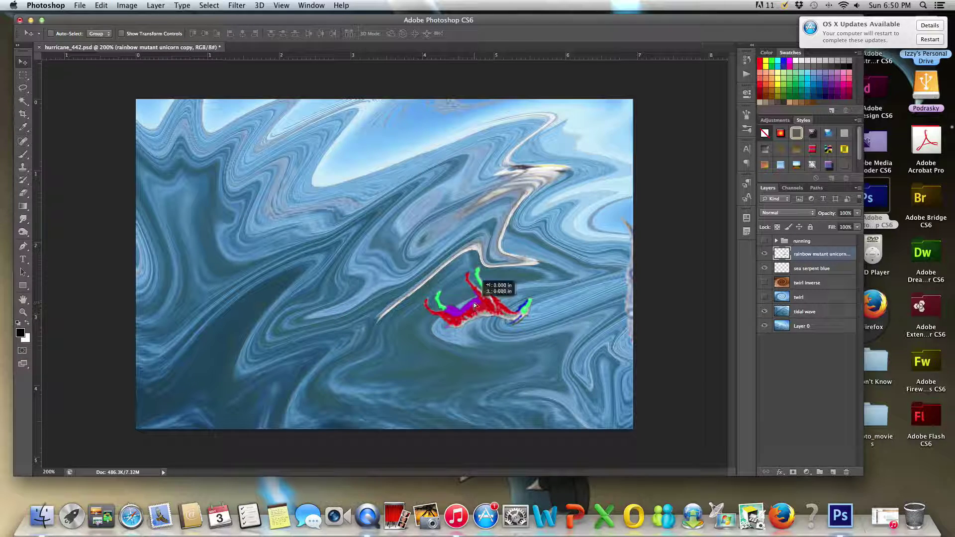
# - Save the frame as hurricane_443.psd
pyautogui.press('super+shift+s')
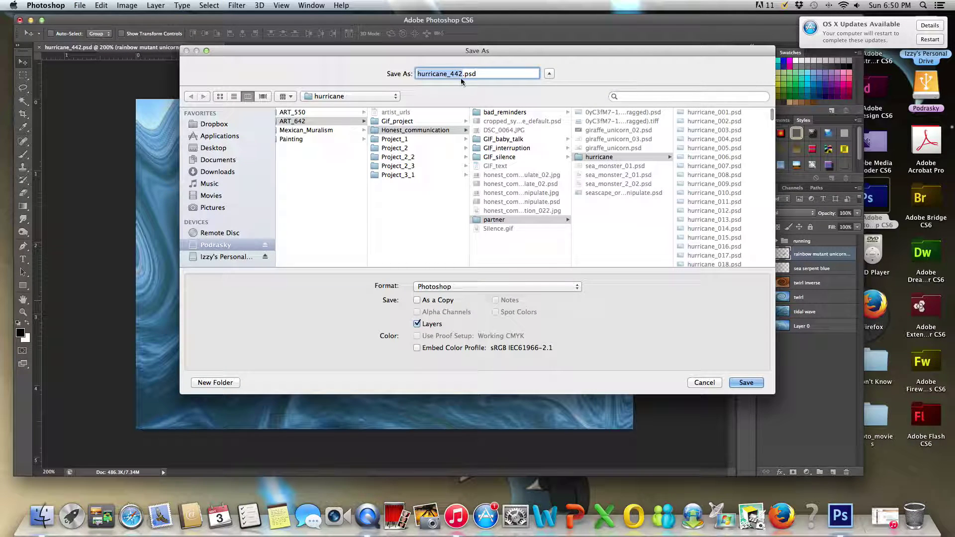
pyautogui.click(461, 75)
pyautogui.press('BackSpace')
pyautogui.write('3')
pyautogui.click(745, 384)
pyautogui.click(591, 213)
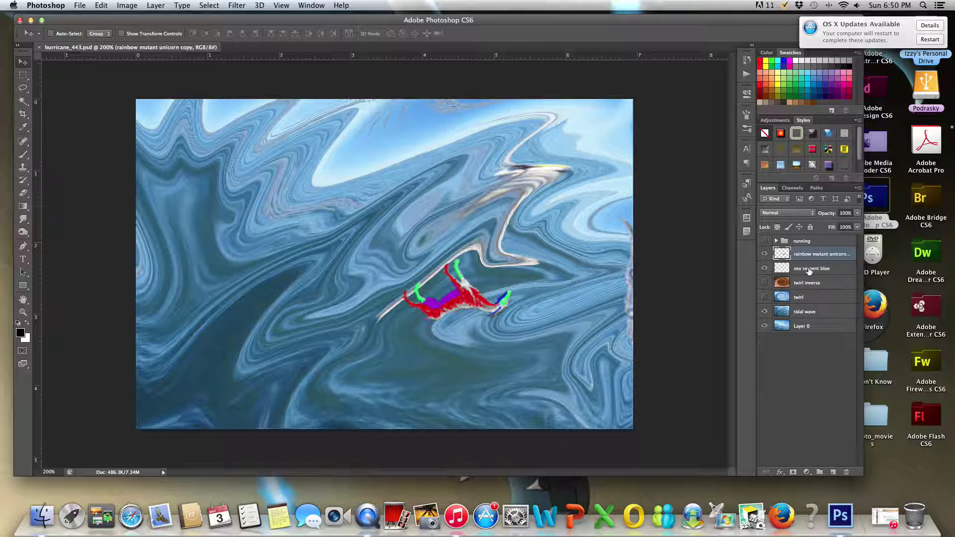
# - Move the unicorn up and right and slide the sea serpent off the canvas
pyautogui.press('Right')
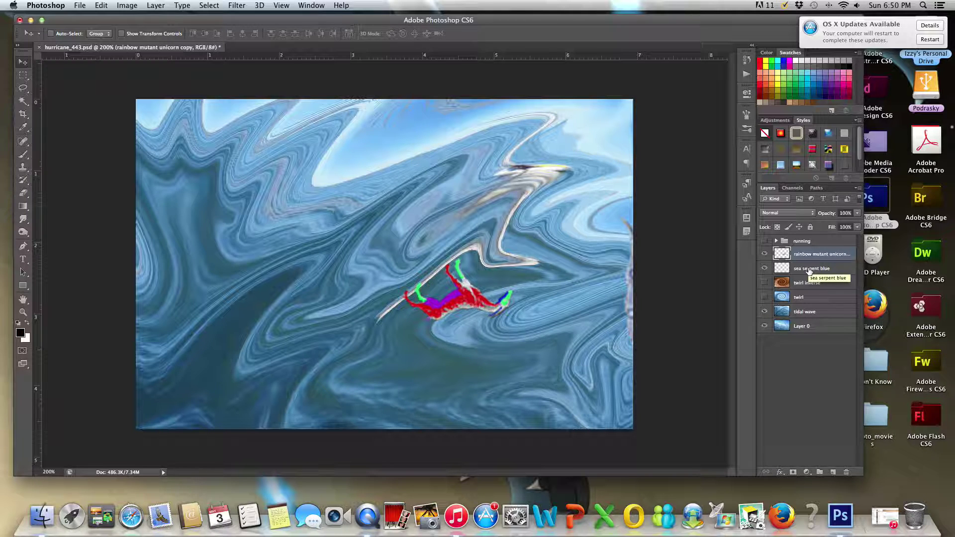
pyautogui.hotkey('ctrl', 'z')
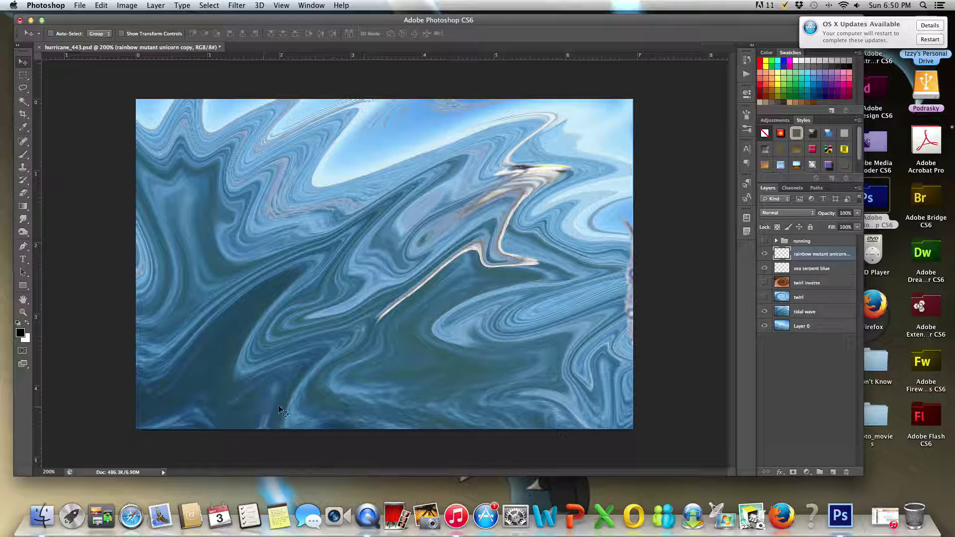
pyautogui.moveTo(421, 391)
pyautogui.mouseDown()
pyautogui.moveTo(529, 313)
pyautogui.moveTo(541, 320)
pyautogui.mouseUp()
pyautogui.click(837, 268)
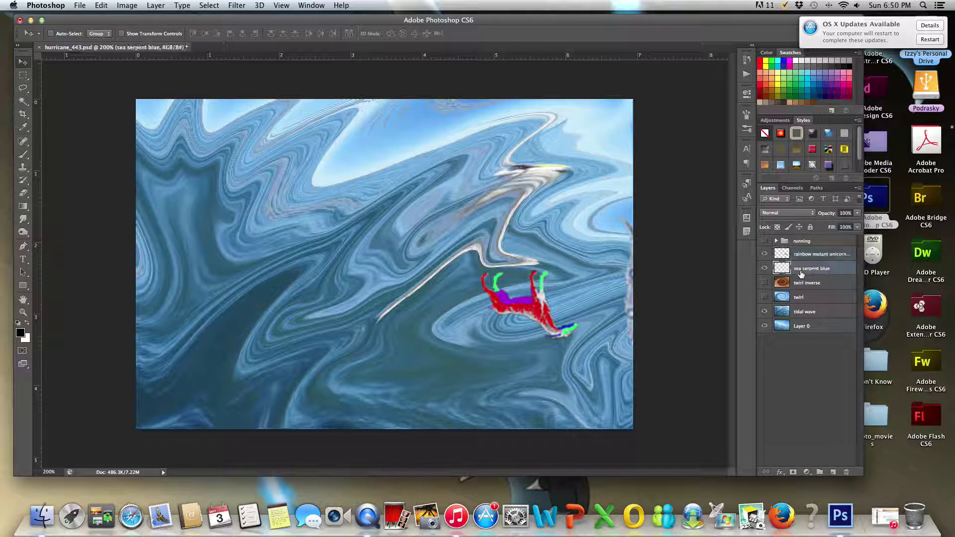
pyautogui.moveTo(631, 291); pyautogui.dragTo(641, 290)
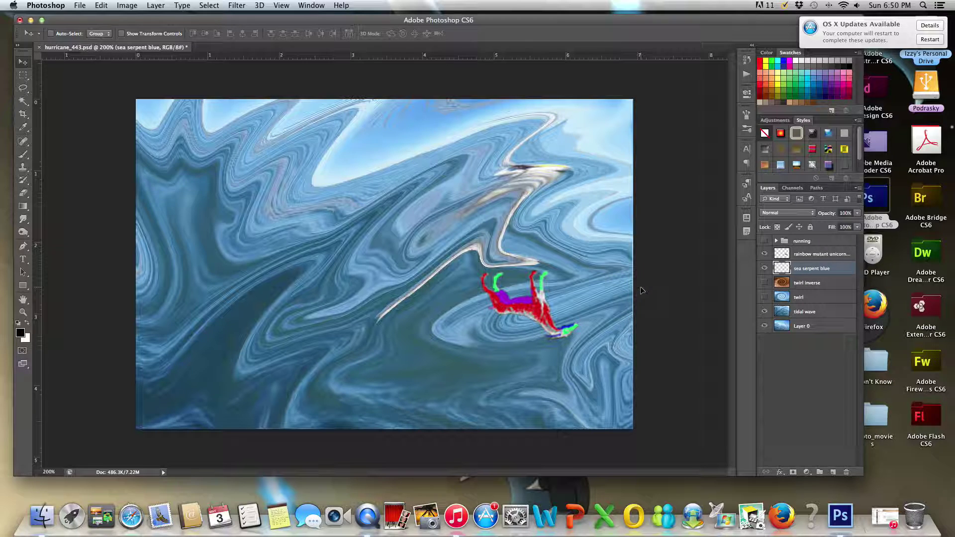
# - Save the frame as hurricane_444.psd
pyautogui.press('super+shift+s')
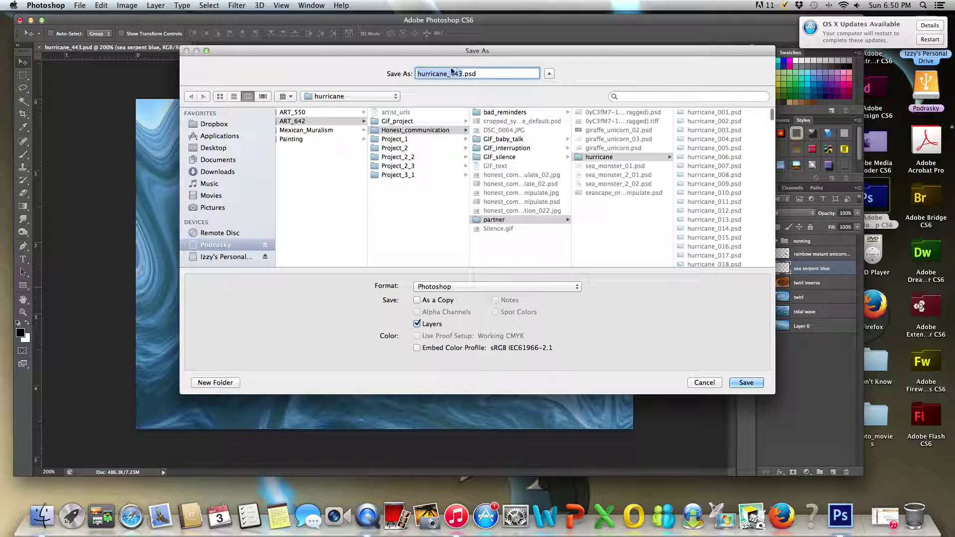
pyautogui.click(461, 72)
pyautogui.press('BackSpace')
pyautogui.write('4')
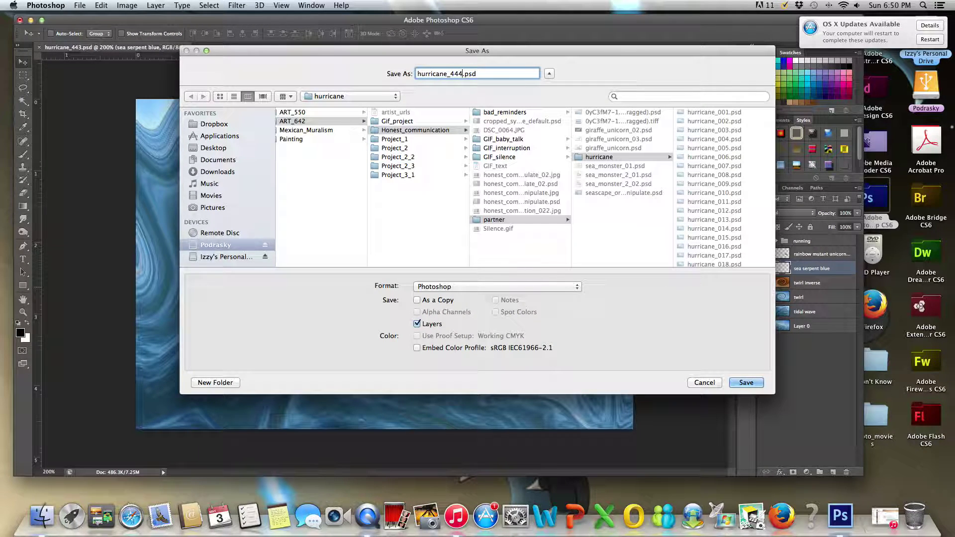
pyautogui.click(746, 382)
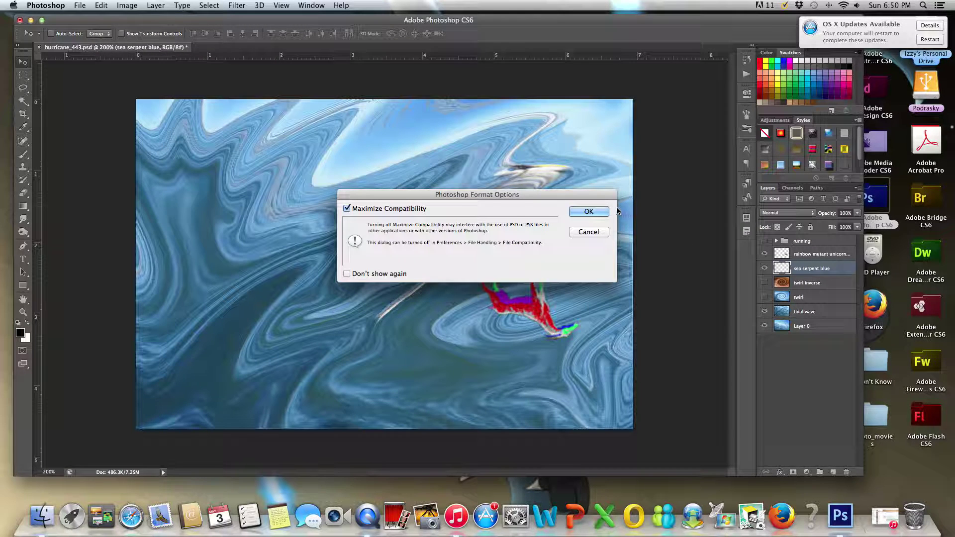
pyautogui.click(606, 214)
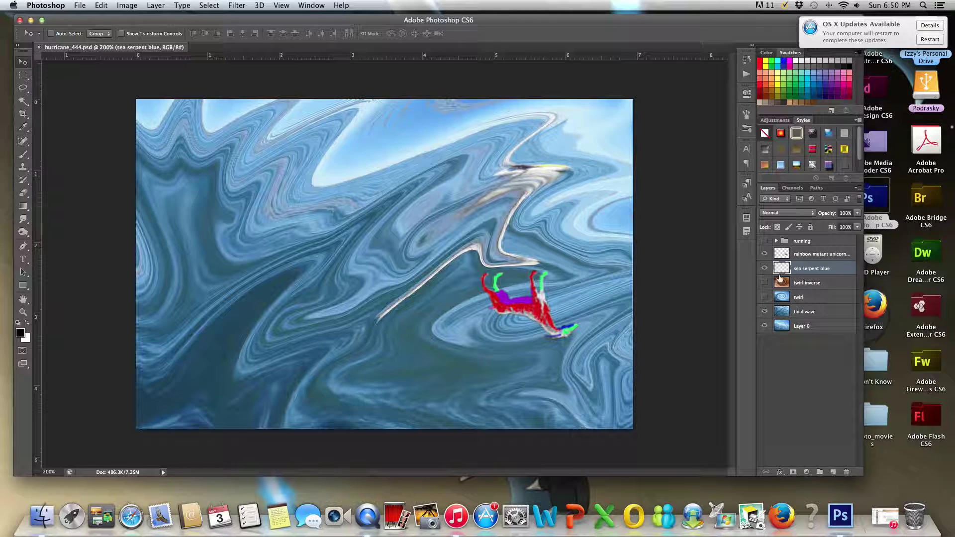
# - Hide the sea serpent layer and move the unicorn to the right edge
pyautogui.moveTo(602, 296); pyautogui.dragTo(259, 244)
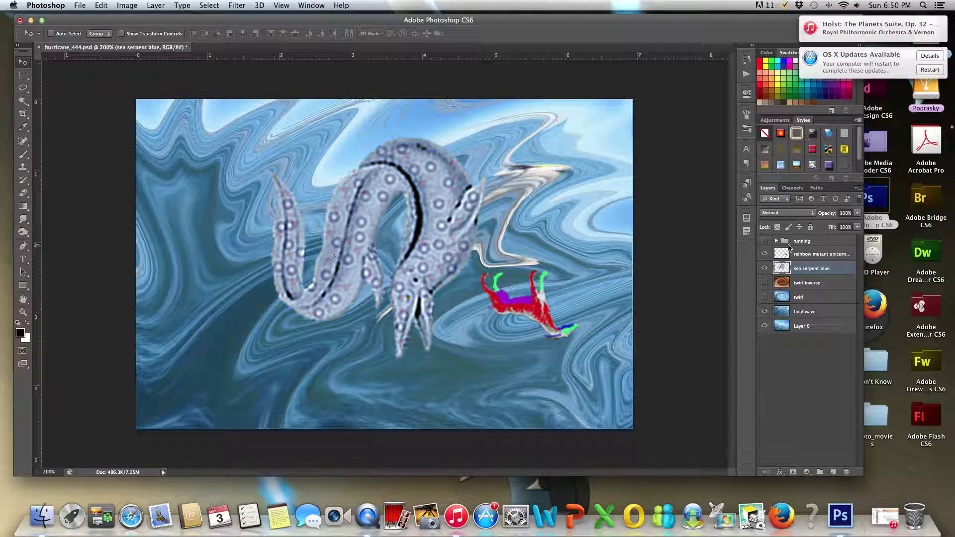
pyautogui.click(765, 269)
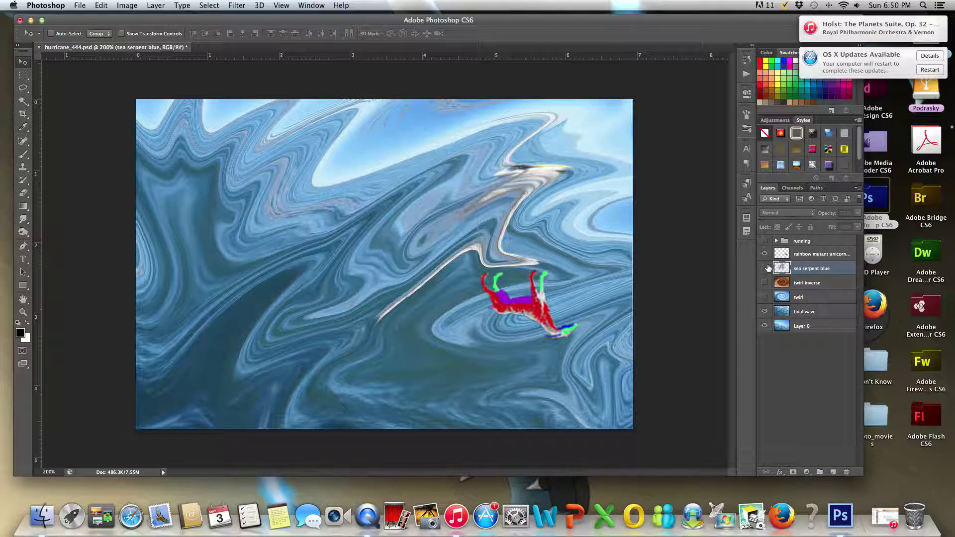
pyautogui.click(822, 255)
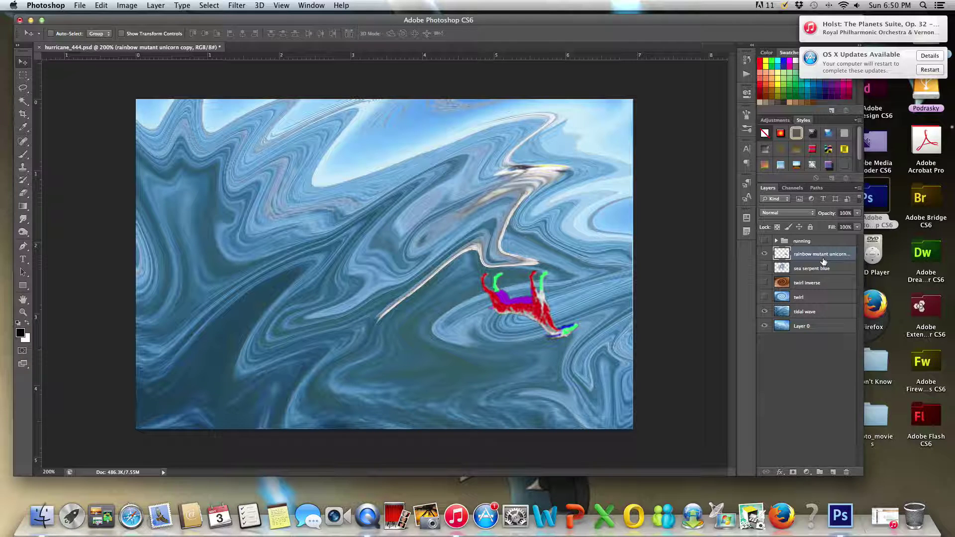
pyautogui.moveTo(559, 242); pyautogui.dragTo(539, 336)
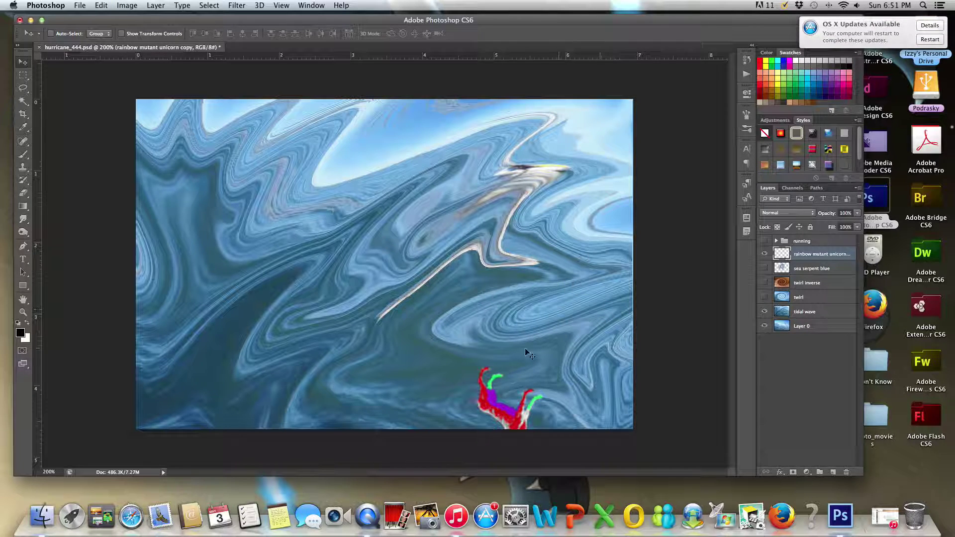
pyautogui.moveTo(489, 399); pyautogui.dragTo(594, 305)
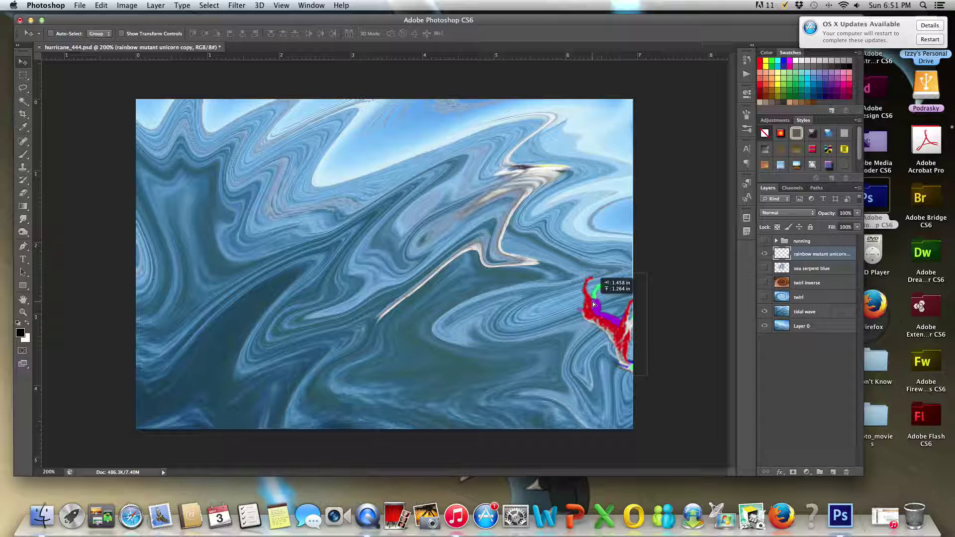
# - Save the frame as hurricane_445.psd
pyautogui.press('super+shift+s')
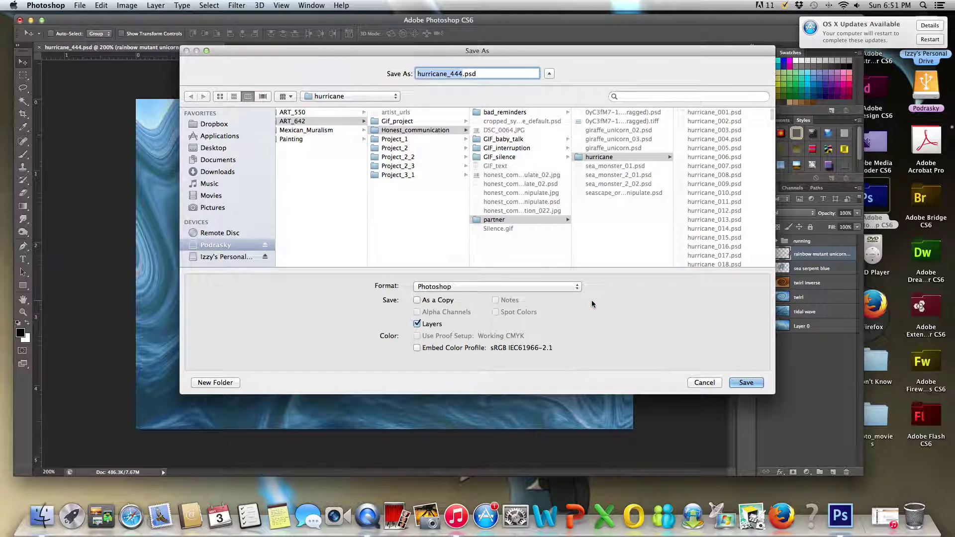
pyautogui.click(463, 73)
pyautogui.press('BackSpace')
pyautogui.write('5')
pyautogui.click(747, 382)
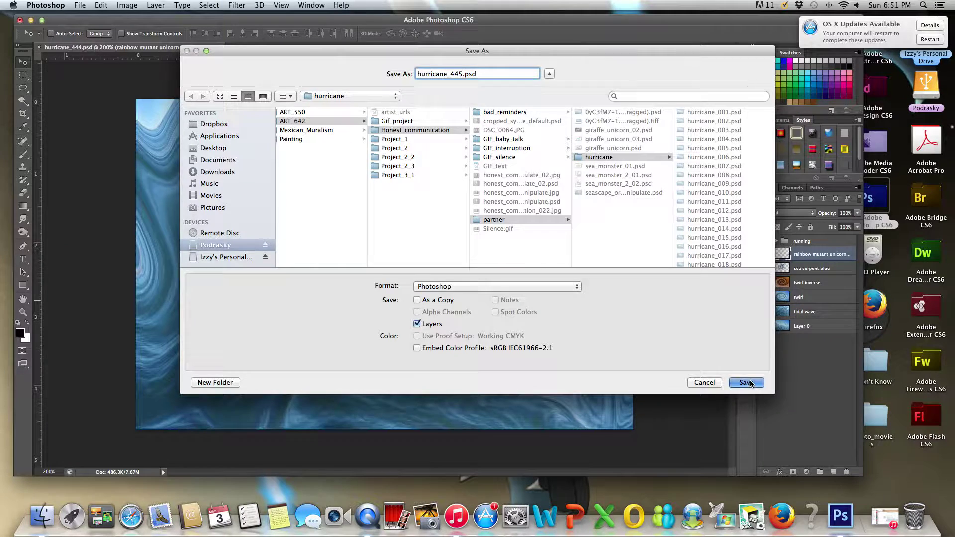
pyautogui.click(599, 217)
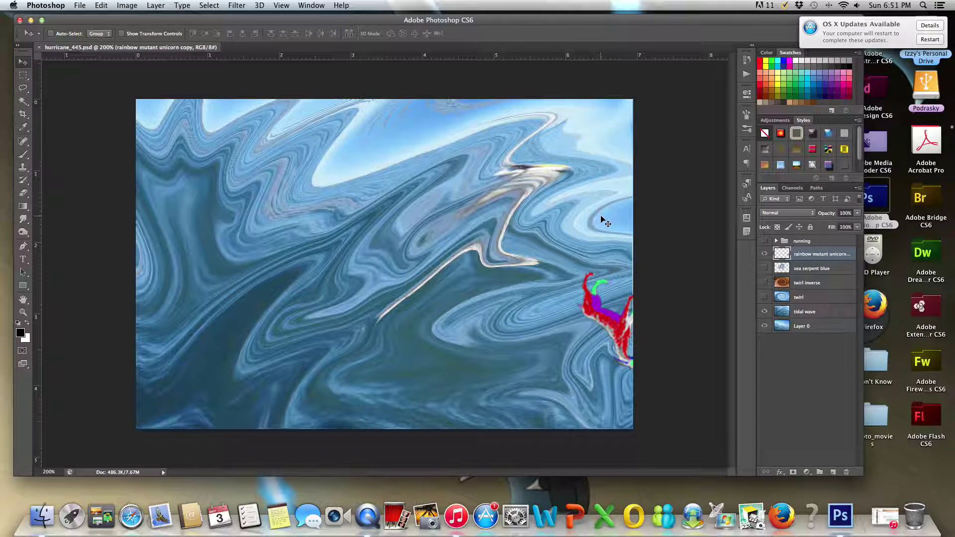
# - Push the unicorn mostly off the canvas's right edge
pyautogui.moveTo(602, 218); pyautogui.dragTo(554, 235)
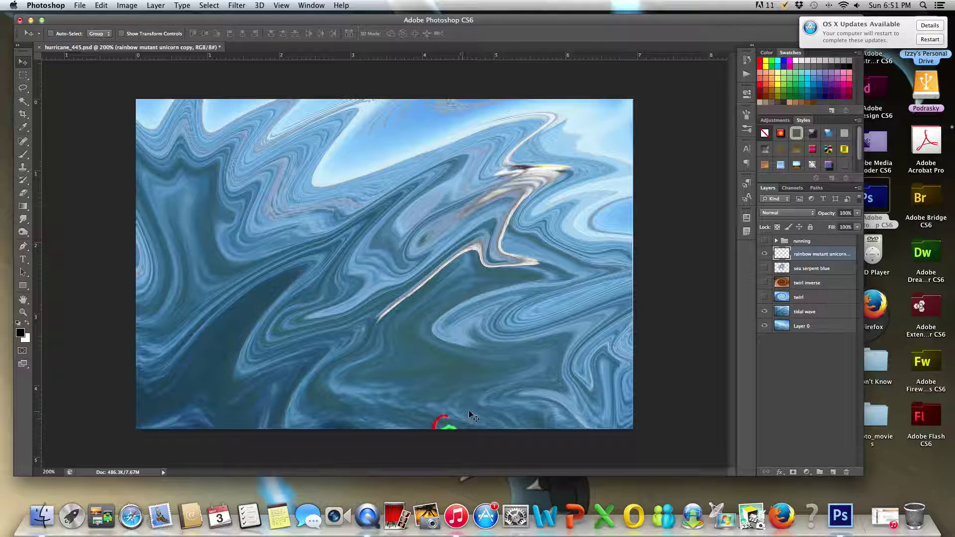
pyautogui.moveTo(457, 421); pyautogui.dragTo(615, 297)
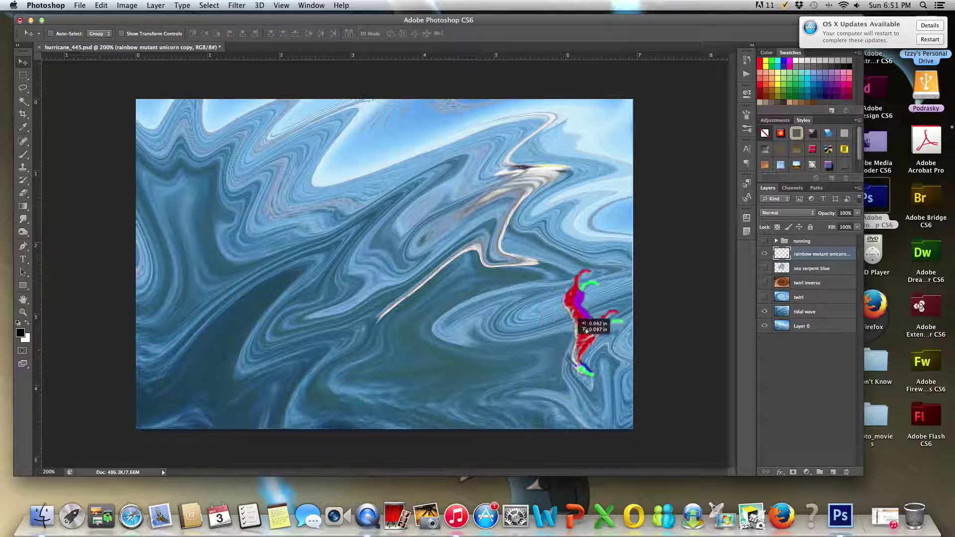
pyautogui.moveTo(615, 298); pyautogui.dragTo(641, 292)
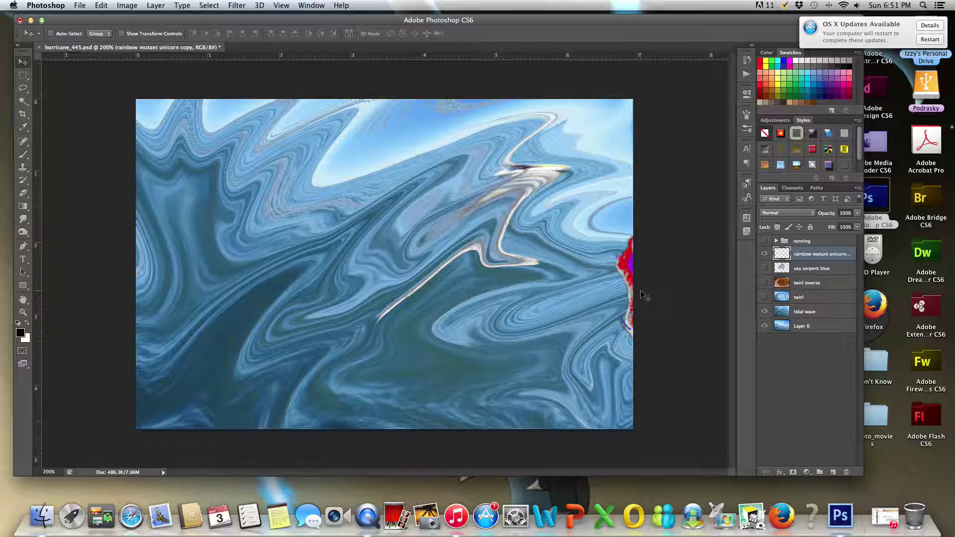
# - Save the frame as hurricane_446.psd
pyautogui.press('super+shift+s')
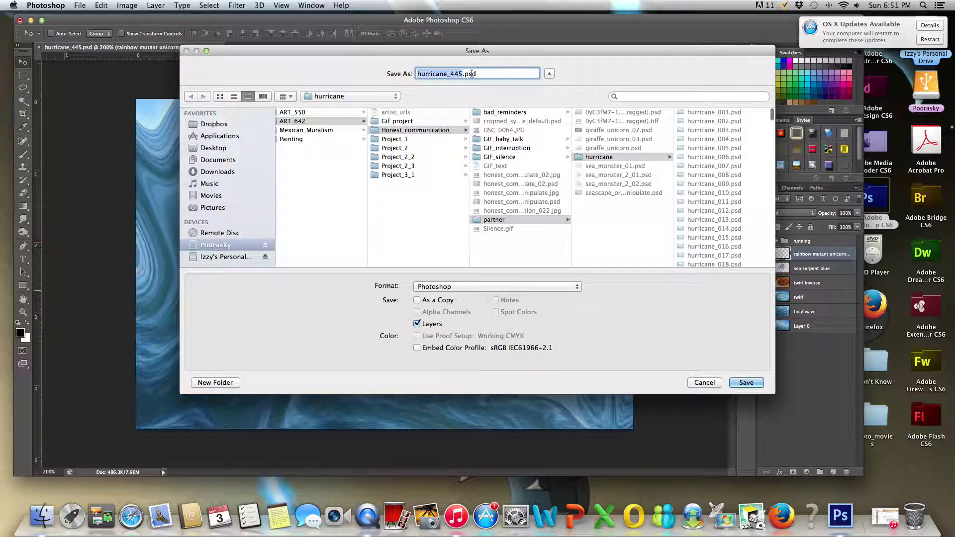
pyautogui.click(461, 74)
pyautogui.press('BackSpace')
pyautogui.write('6')
pyautogui.click(746, 386)
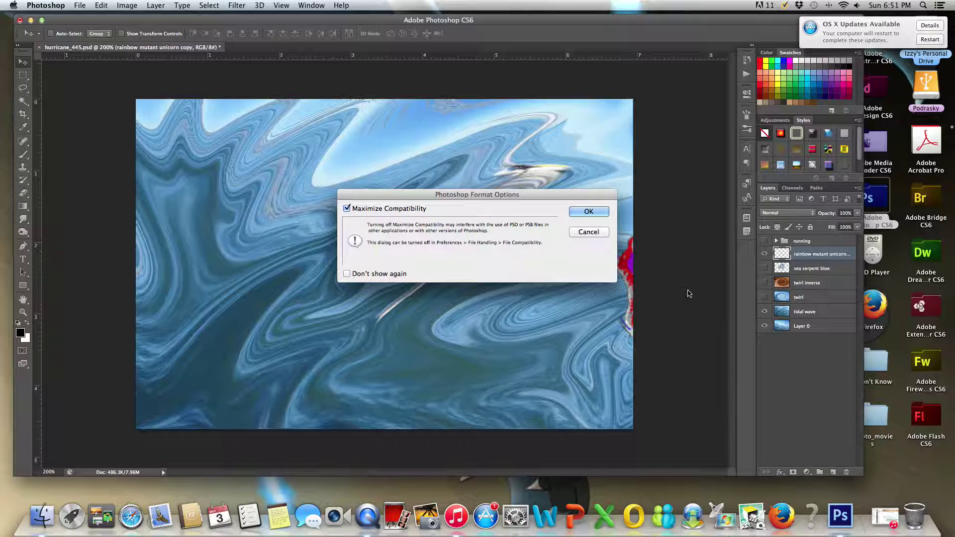
pyautogui.click(599, 216)
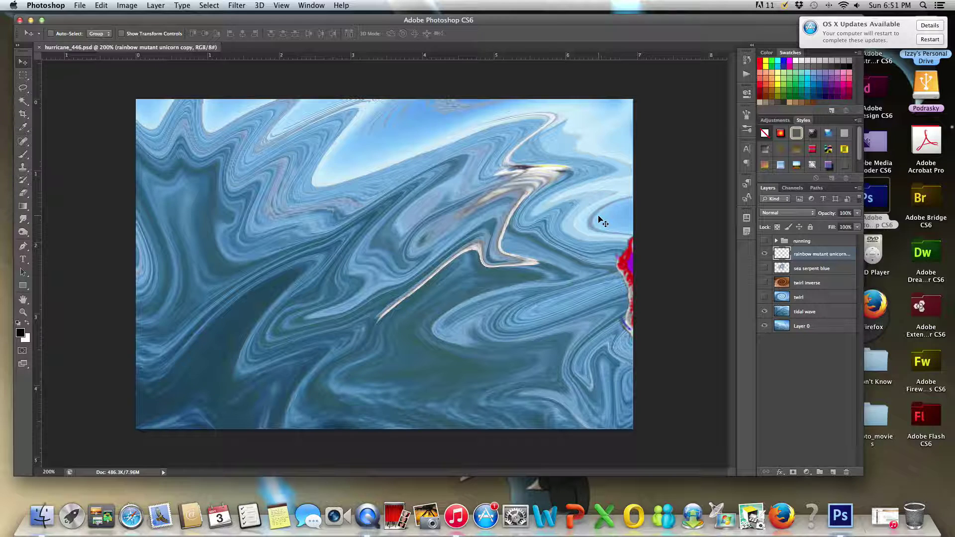
# - Rotate the rainbow unicorn layer with Free Transform, then drag it back toward the canvas centre
pyautogui.hotkey('ctrl', 't')
pyautogui.moveTo(599, 216); pyautogui.dragTo(599, 217)
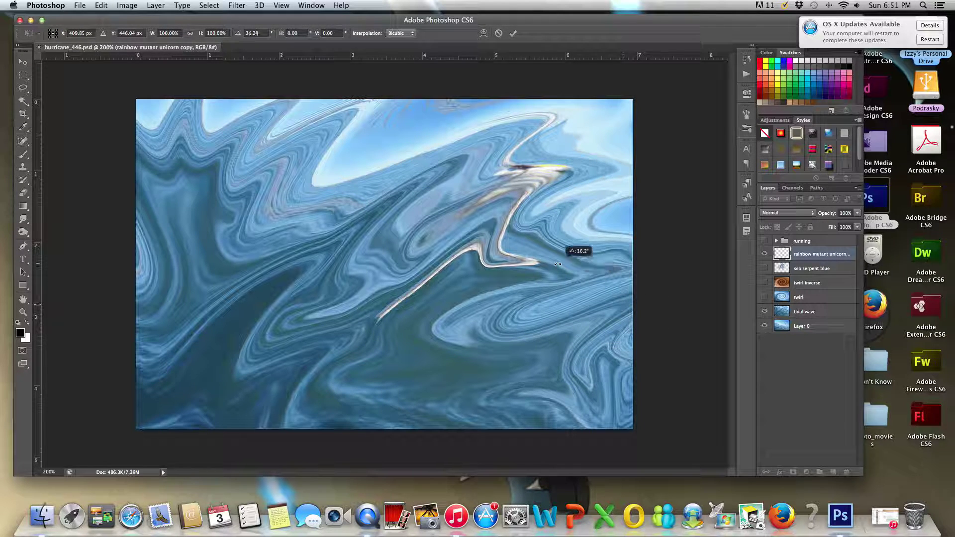
pyautogui.moveTo(635, 304); pyautogui.dragTo(567, 277)
pyautogui.press('Return')
pyautogui.moveTo(612, 307); pyautogui.dragTo(572, 282)
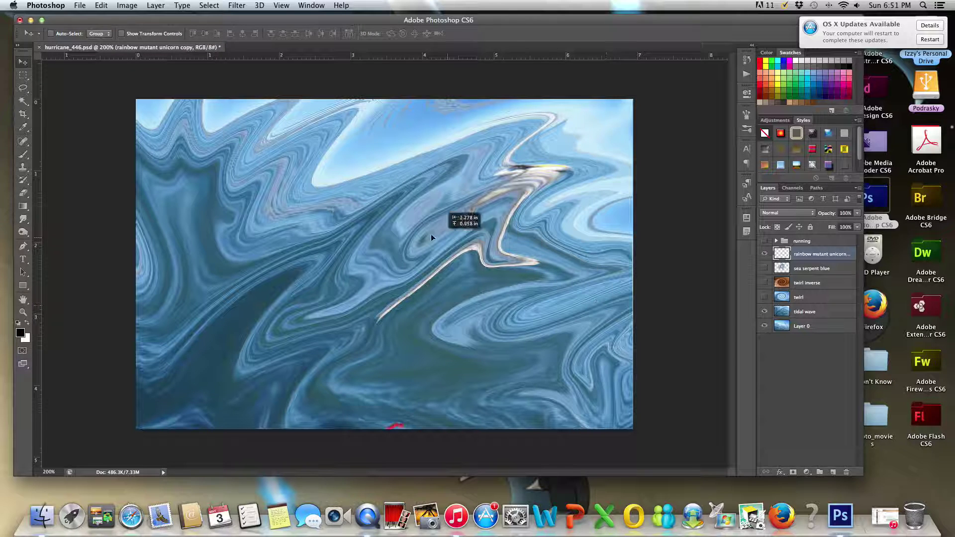
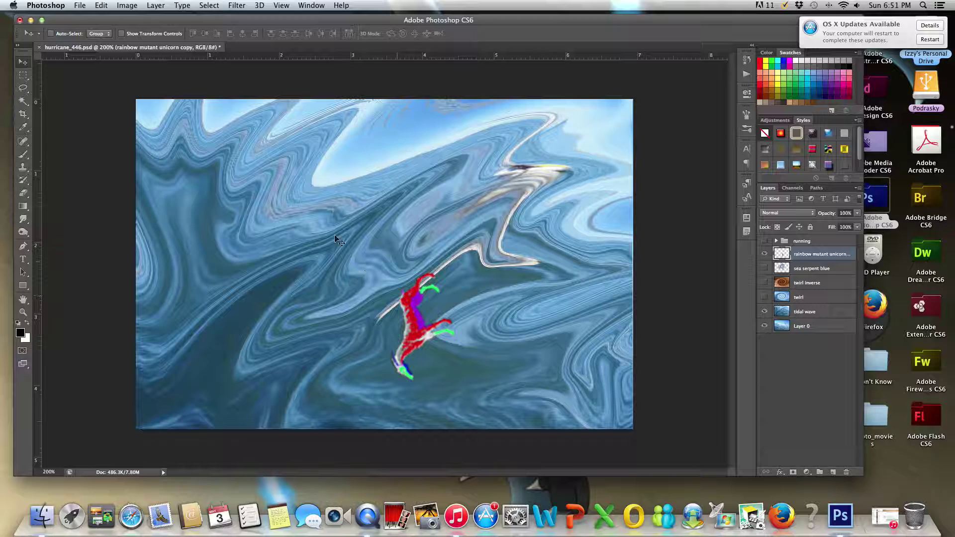
# - Rotate the unicorn about 61 degrees and move it to the canvas's right edge
pyautogui.click(80, 5)
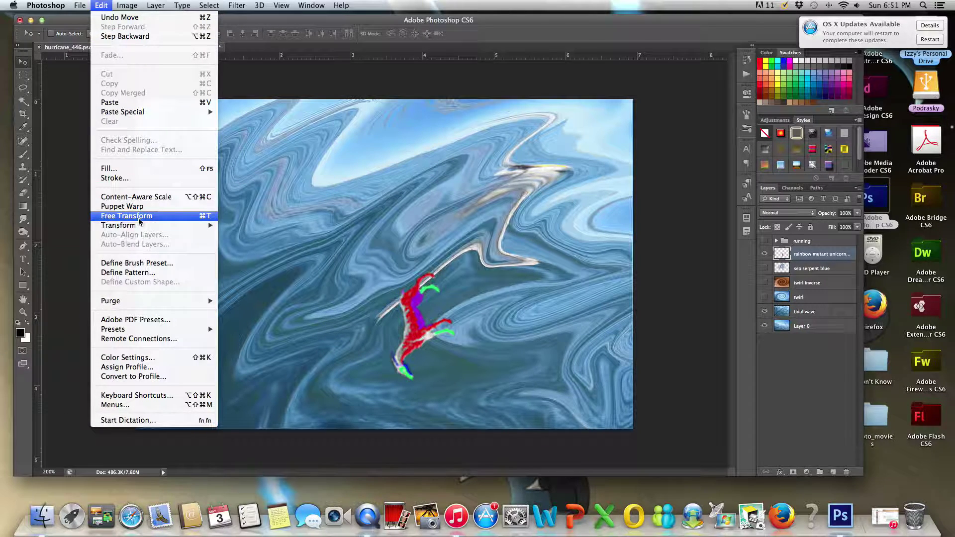
pyautogui.moveTo(119, 225)
pyautogui.click(258, 256)
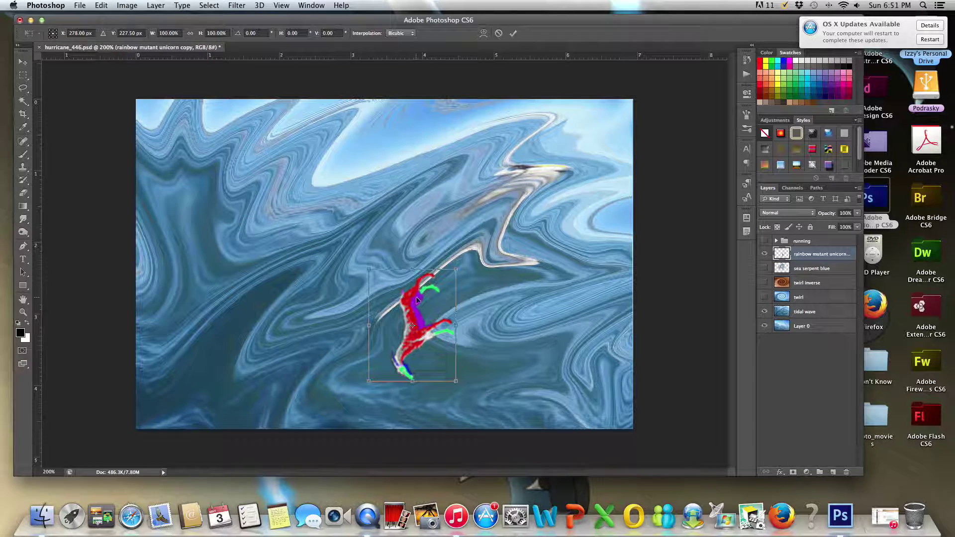
pyautogui.moveTo(464, 265); pyautogui.dragTo(476, 281)
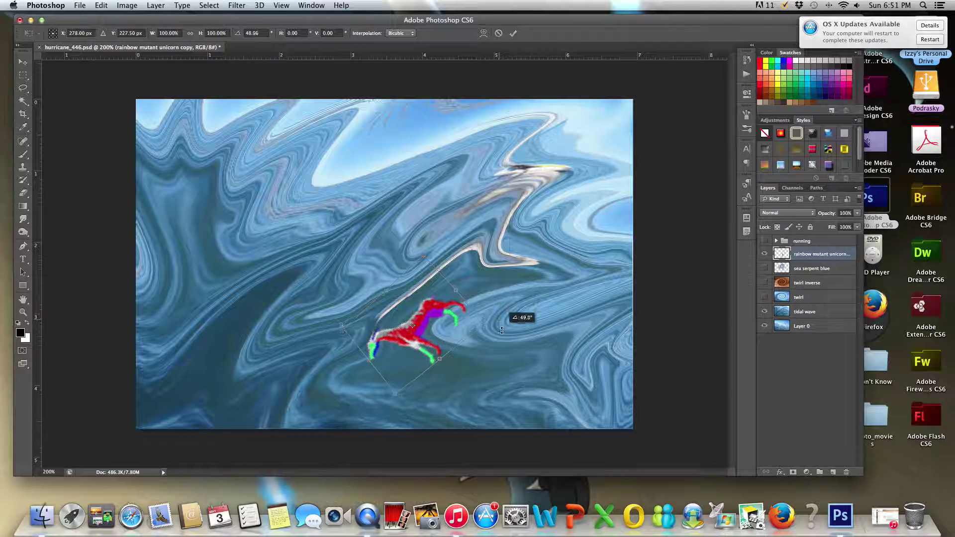
pyautogui.press('Return')
pyautogui.moveTo(413, 326); pyautogui.dragTo(622, 298)
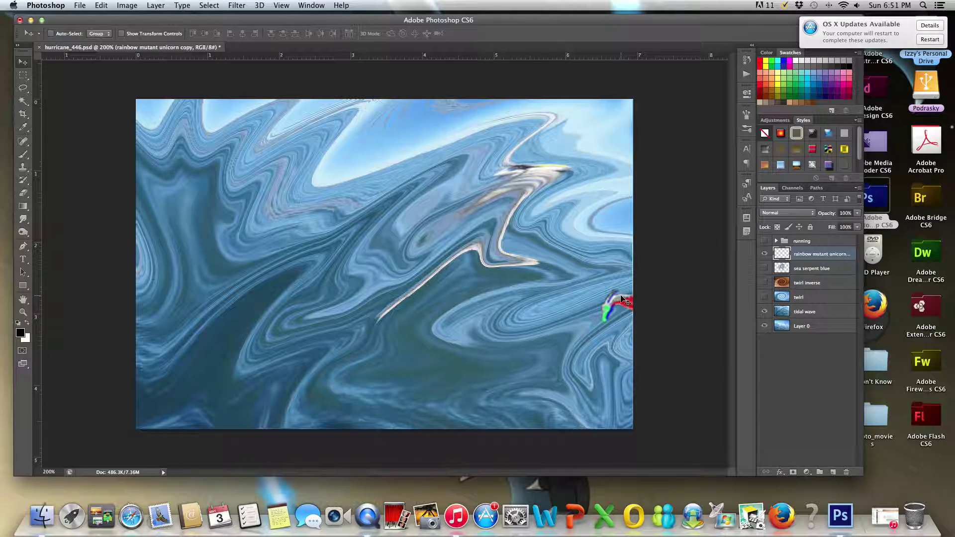
# - Save the document as hurricane_447.psd, accepting the compatibility prompt
pyautogui.press('super+shift+s')
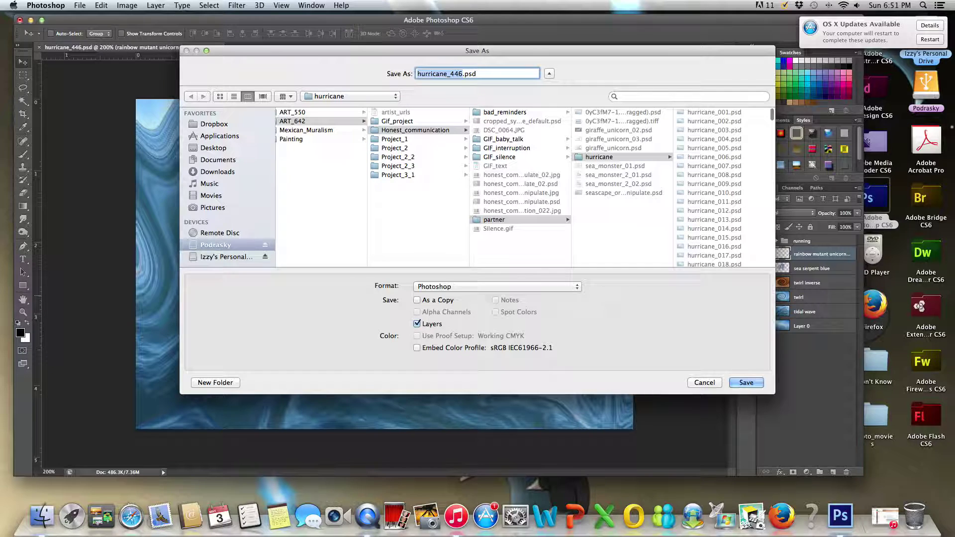
pyautogui.press('Right')
pyautogui.press('BackSpace')
pyautogui.write('7')
pyautogui.click(756, 381)
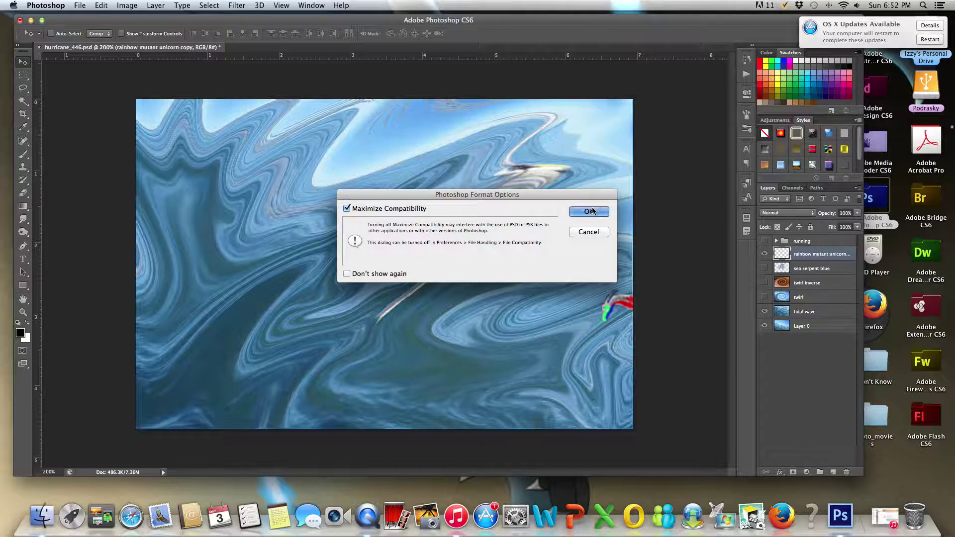
pyautogui.click(591, 211)
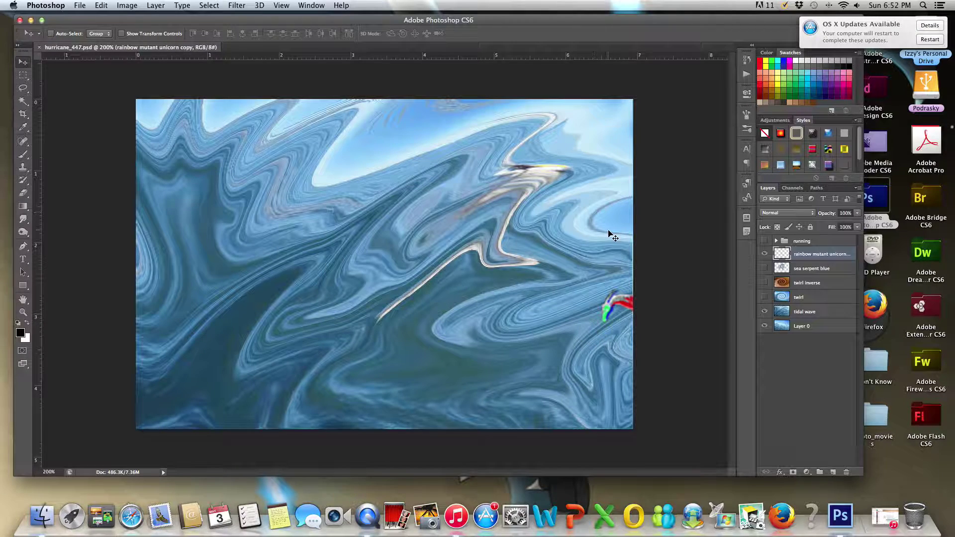
# - Rotate the unicorn about 40 degrees more and push it further right past the edge
pyautogui.click(79, 5)
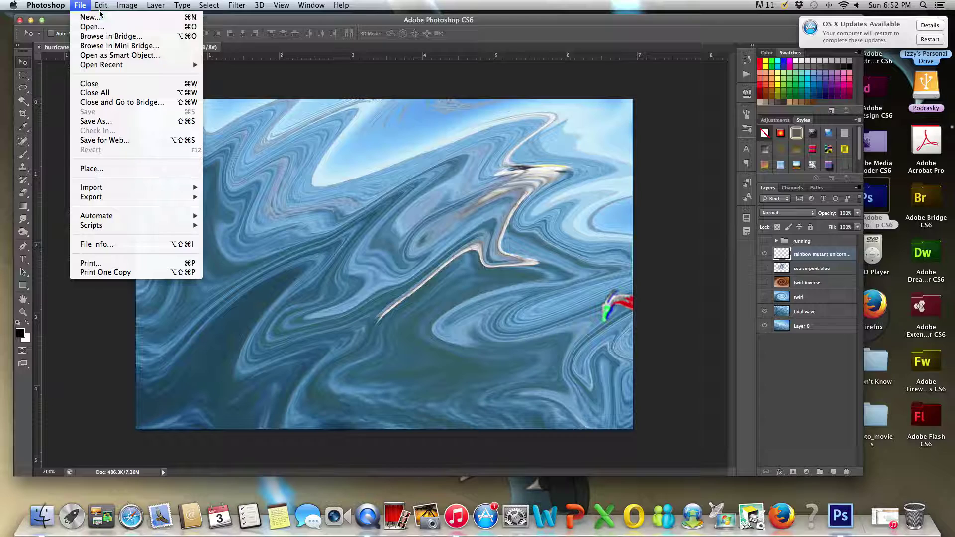
pyautogui.moveTo(118, 225)
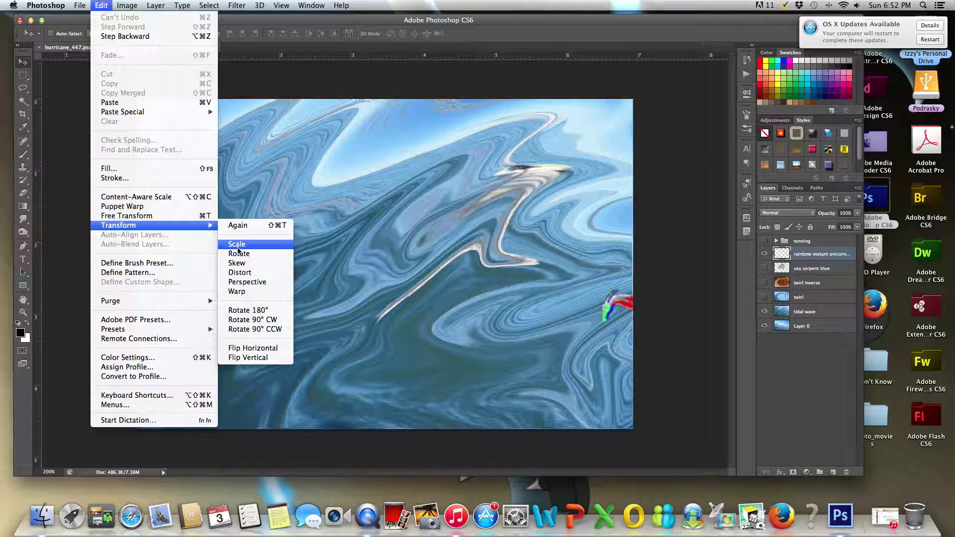
pyautogui.click(238, 263)
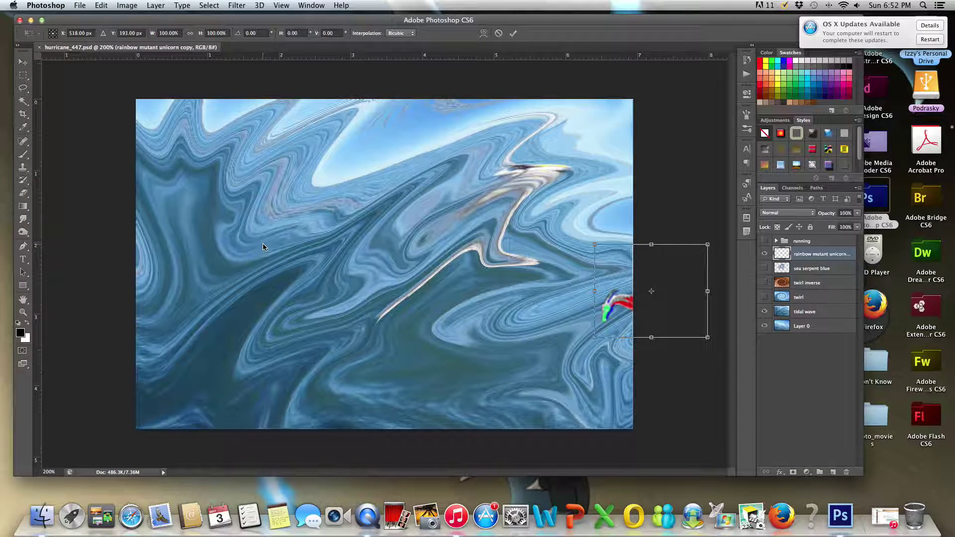
pyautogui.press('Return')
pyautogui.click(99, 5)
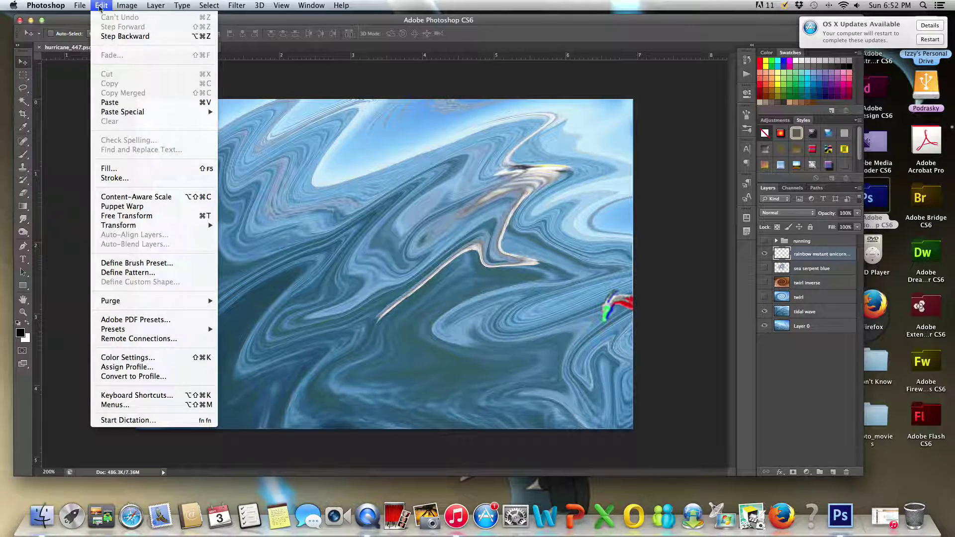
pyautogui.moveTo(118, 225)
pyautogui.click(247, 256)
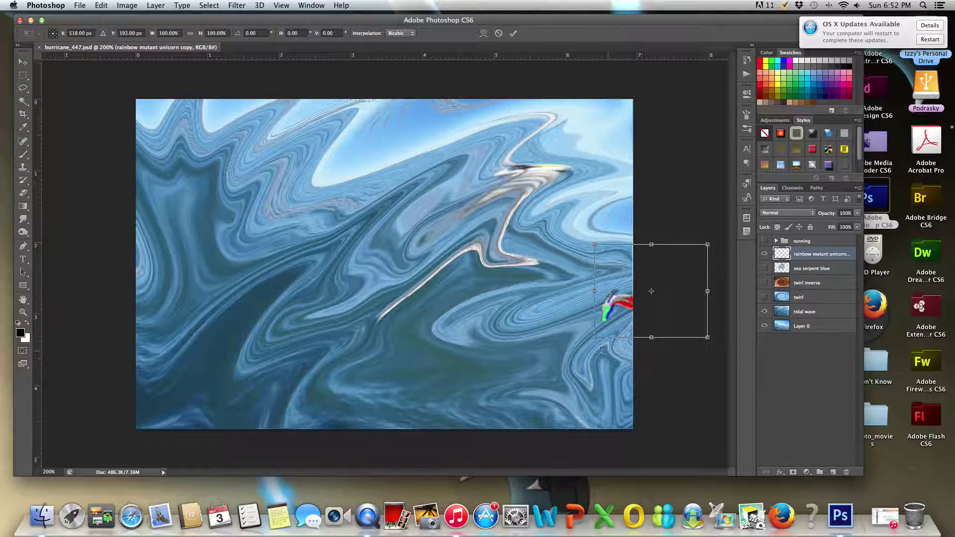
pyautogui.moveTo(614, 353); pyautogui.dragTo(551, 296)
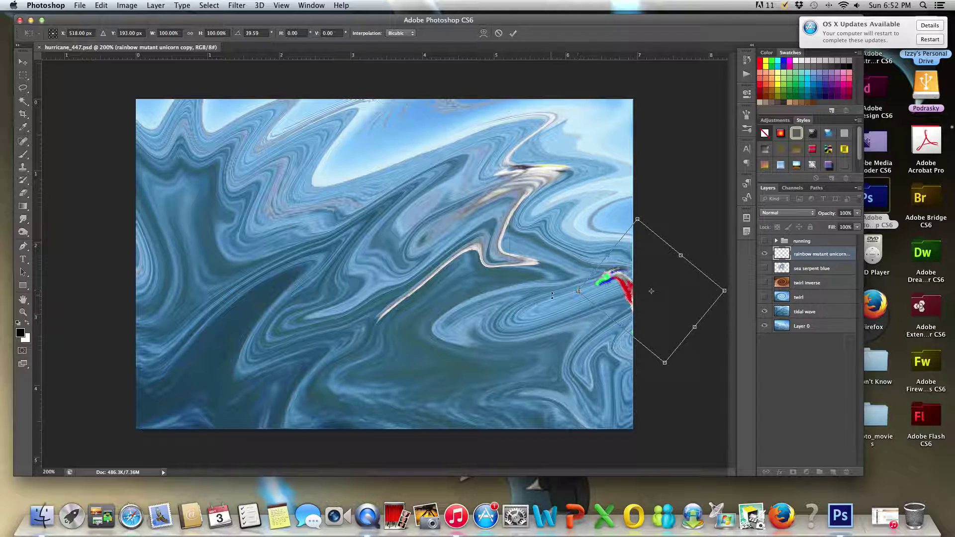
pyautogui.press('Return')
pyautogui.moveTo(625, 281); pyautogui.dragTo(640, 281)
# - Save the document as hurricane_448.psd, accepting the compatibility prompt
pyautogui.hotkey('ctrl', 'shift', 's')
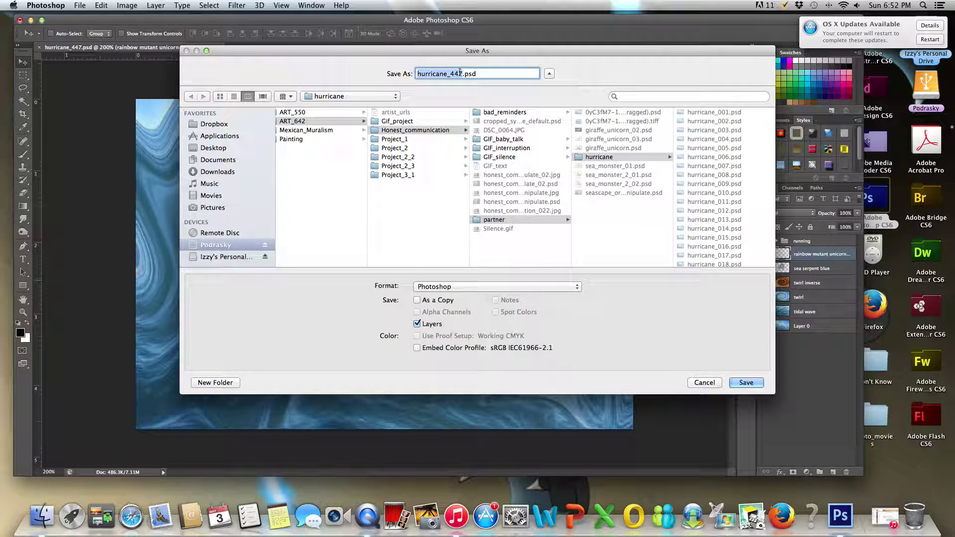
pyautogui.click(462, 74)
pyautogui.press('BackSpace')
pyautogui.write('8')
pyautogui.click(746, 383)
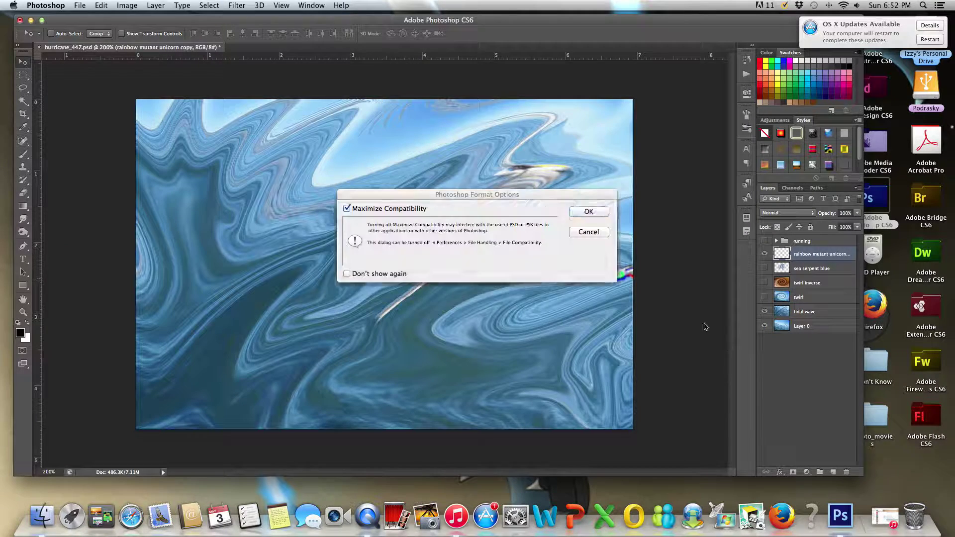
pyautogui.click(595, 211)
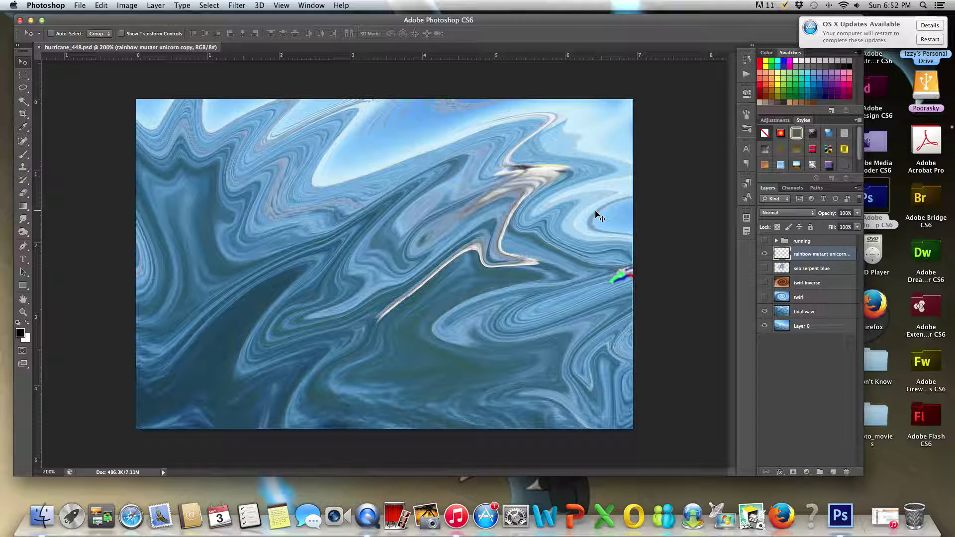
# - Nudge the unicorn further right and rotate it about 45 degrees
pyautogui.hotkey('shift', 'Right')
pyautogui.click(80, 5)
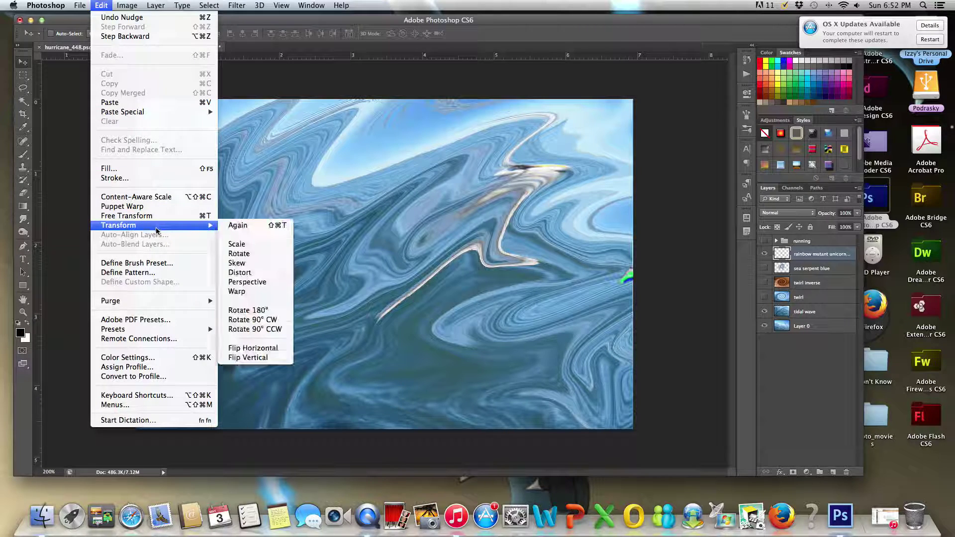
pyautogui.click(241, 252)
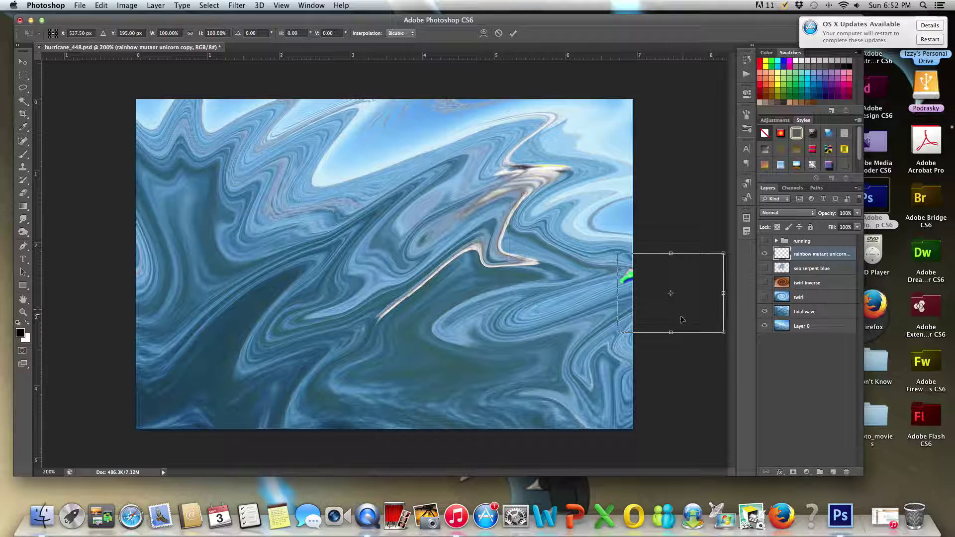
pyautogui.moveTo(616, 339); pyautogui.dragTo(608, 293)
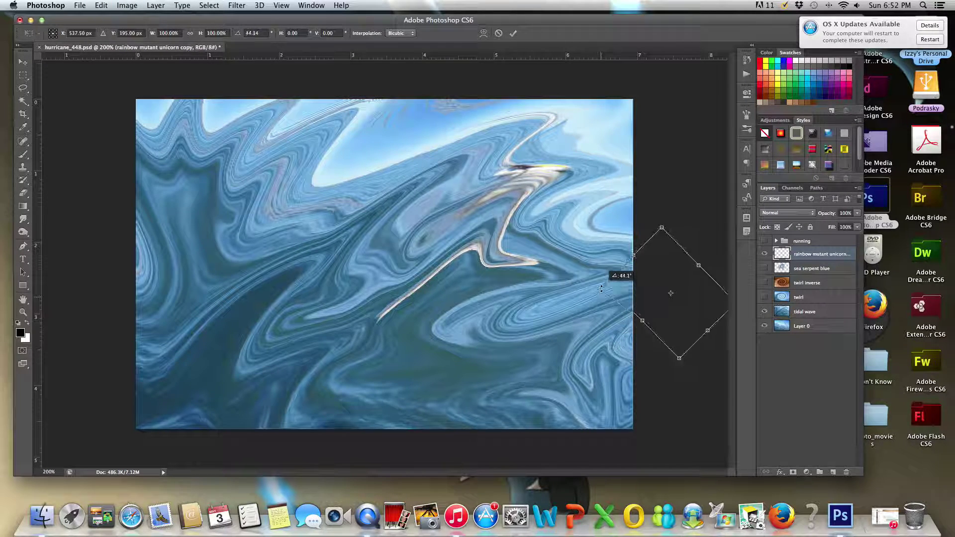
pyautogui.press('Return')
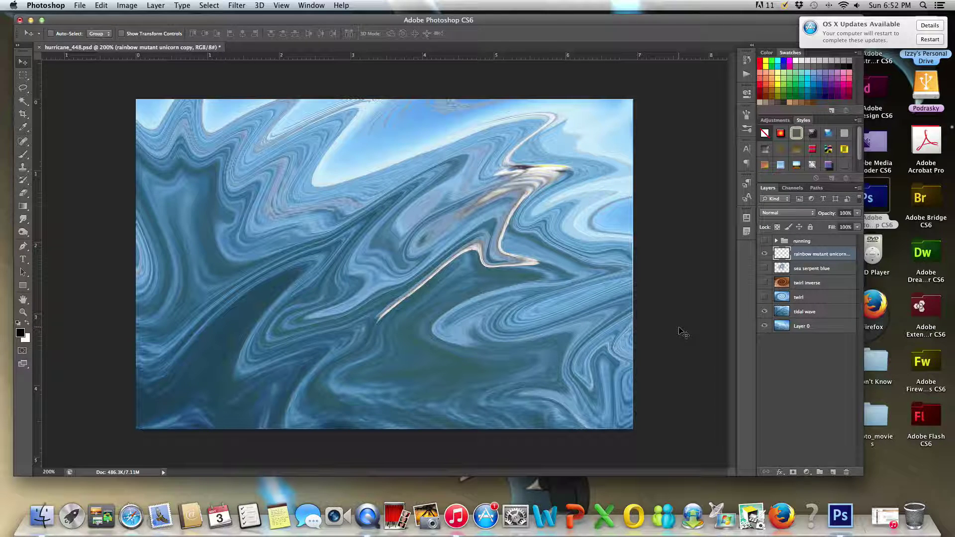
# - Save as hurricane_449.psd, then drag the unicorn back to the canvas centre
pyautogui.press('super+shift+s')
pyautogui.click(463, 73)
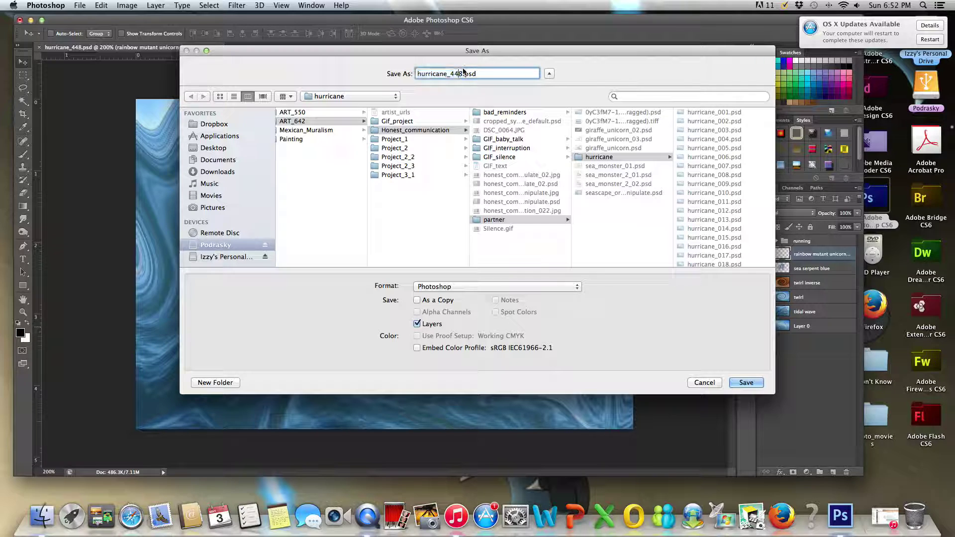
pyautogui.press('BackSpace')
pyautogui.write('9')
pyautogui.click(747, 383)
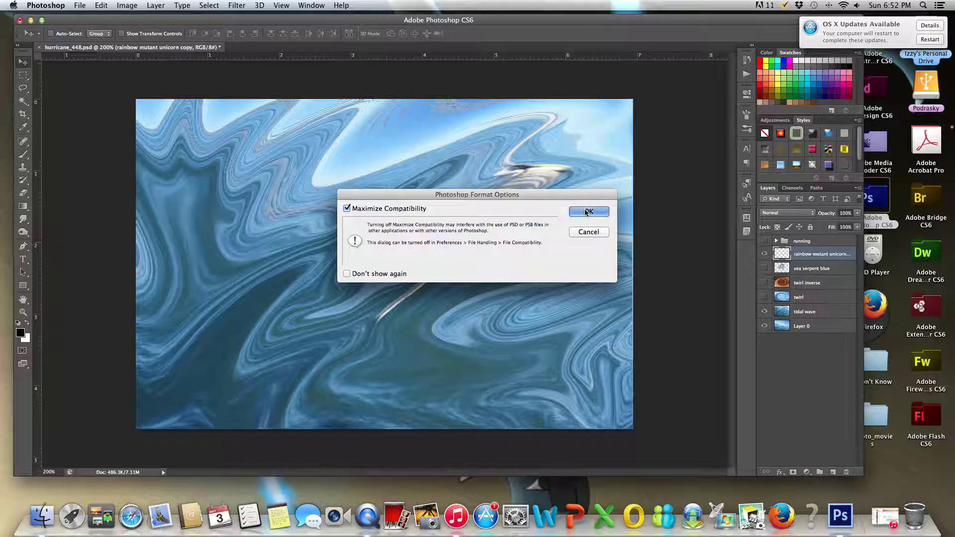
pyautogui.click(587, 213)
pyautogui.moveTo(628, 290); pyautogui.dragTo(480, 275)
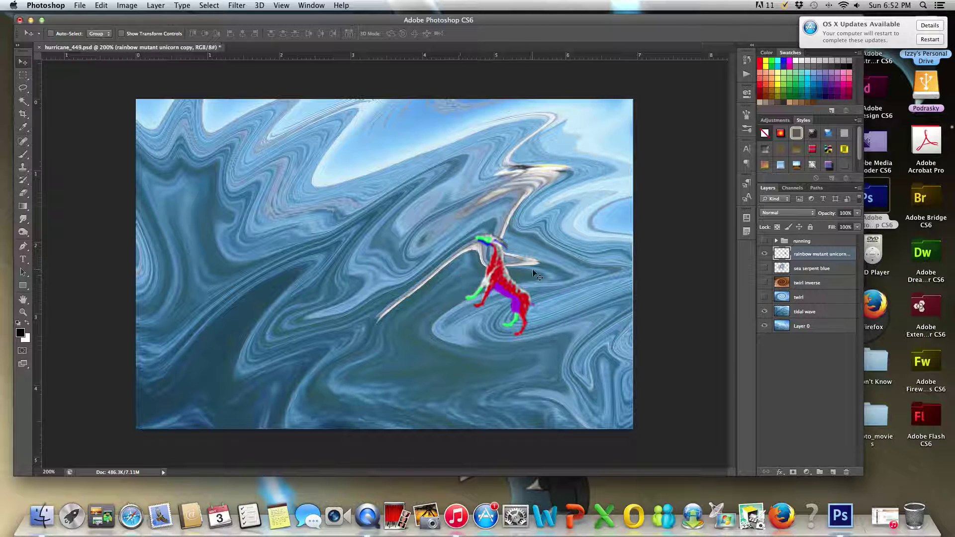
# - Hide the unicorn layer, show and select the twirl layer, and set its opacity to 10%
pyautogui.click(764, 254)
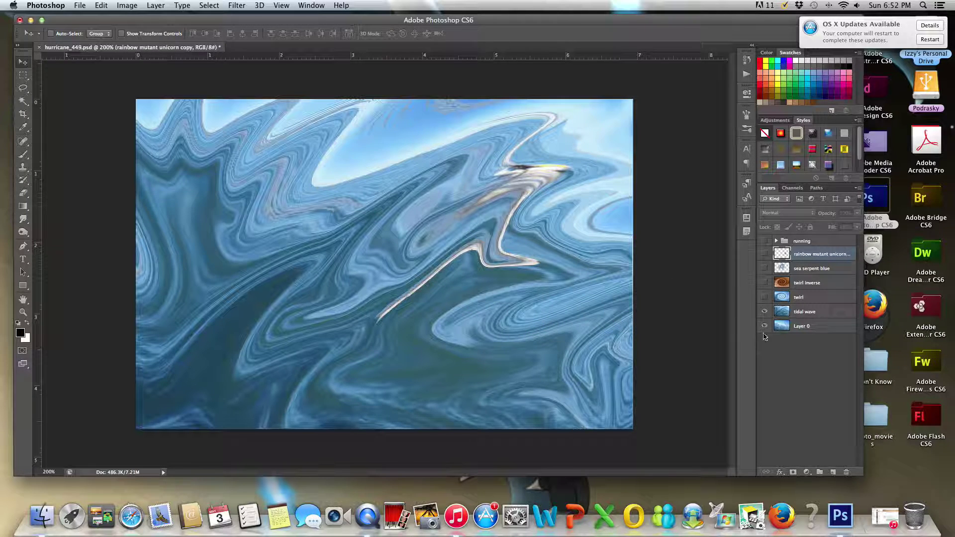
pyautogui.click(782, 300)
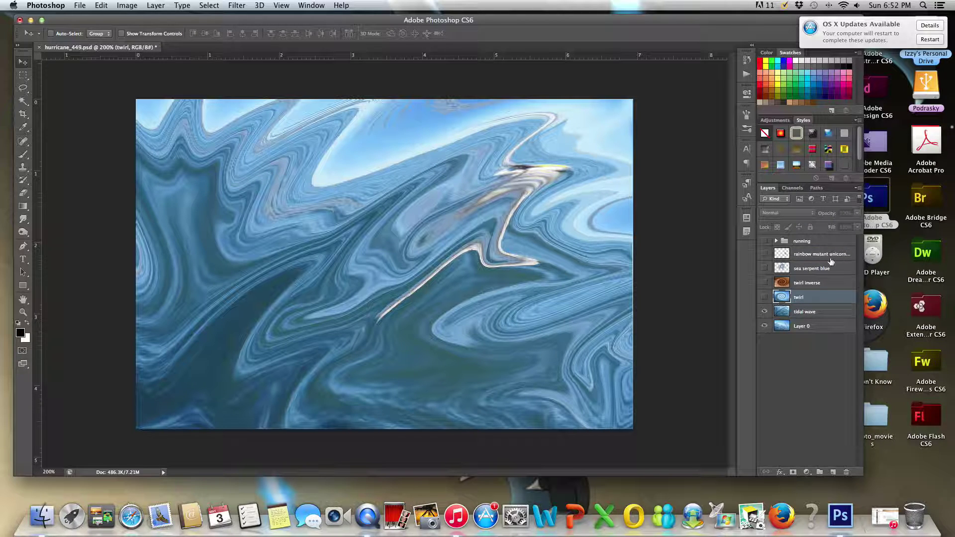
pyautogui.click(764, 297)
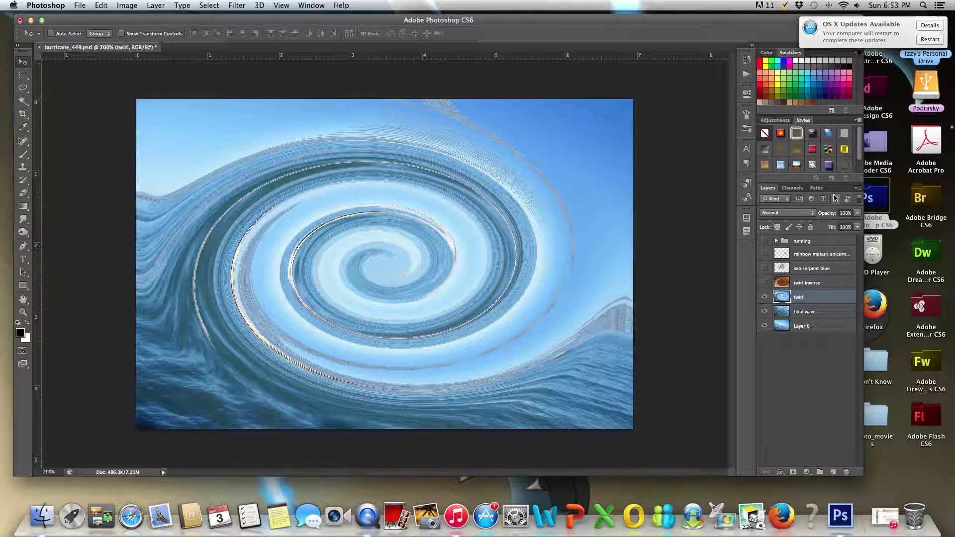
pyautogui.click(857, 213)
pyautogui.moveTo(858, 224); pyautogui.dragTo(798, 224)
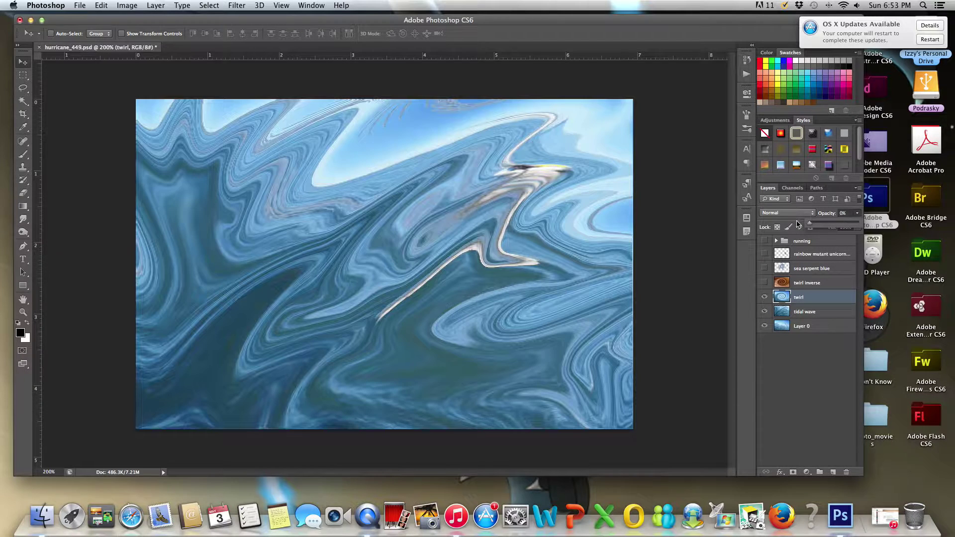
pyautogui.click(844, 213)
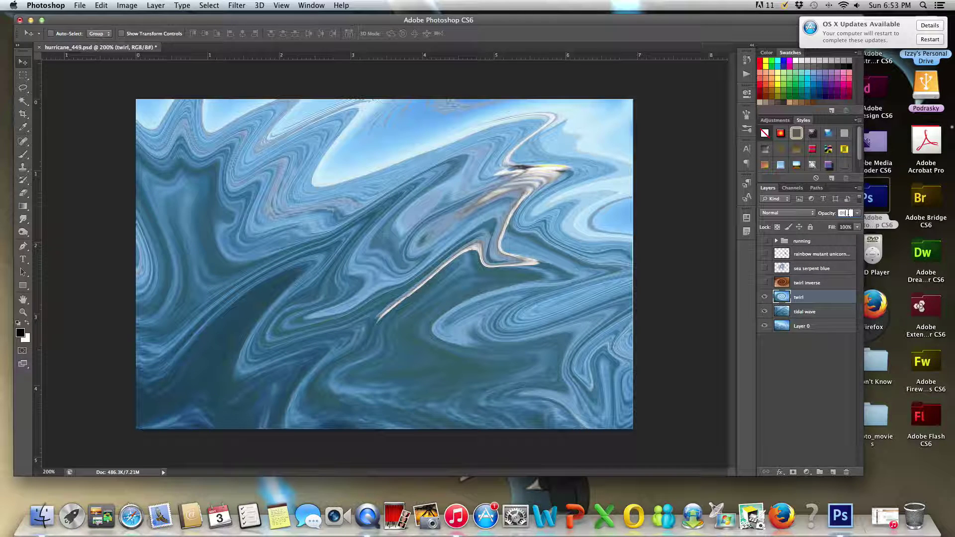
pyautogui.write('10')
pyautogui.press('Return')
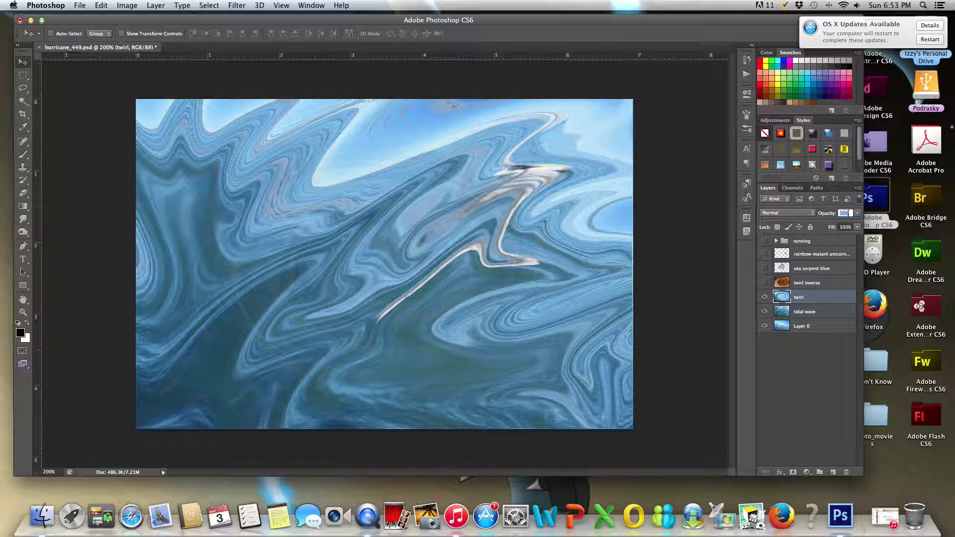
# - Save the frame as hurricane_450.psd, then raise the twirl layer opacity to 20%
pyautogui.press('super+shift+s')
pyautogui.click(457, 73)
pyautogui.press('Delete')
pyautogui.press('Delete')
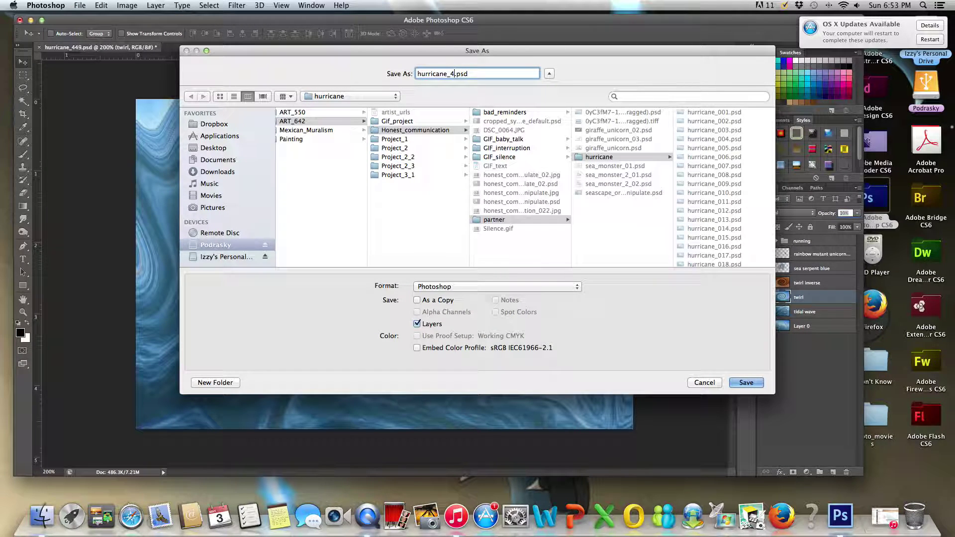
pyautogui.write('50')
pyautogui.click(743, 382)
pyautogui.click(590, 211)
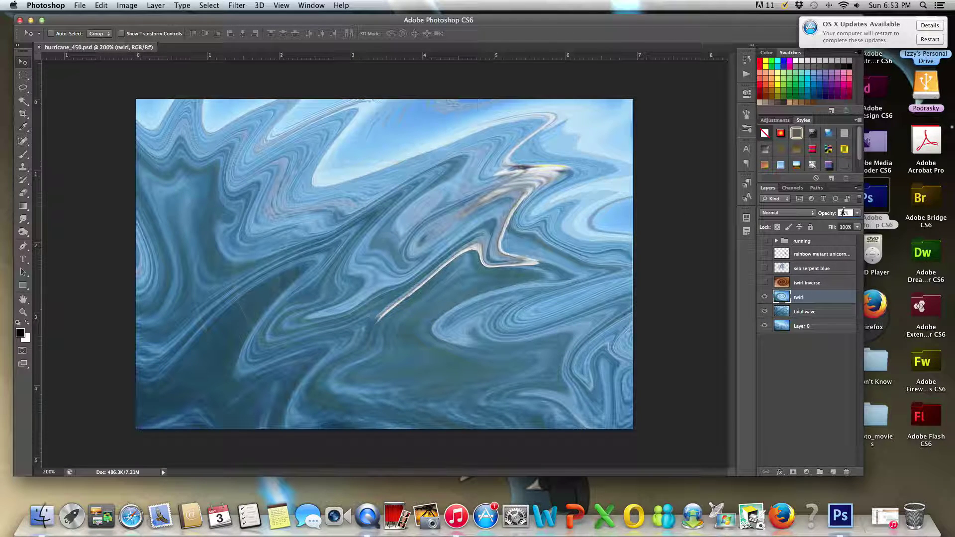
pyautogui.write('20')
pyautogui.press('Return')
# - Save the 20% frame as hurricane_451.psd, then set the twirl opacity to 30%
pyautogui.press('super+shift+s')
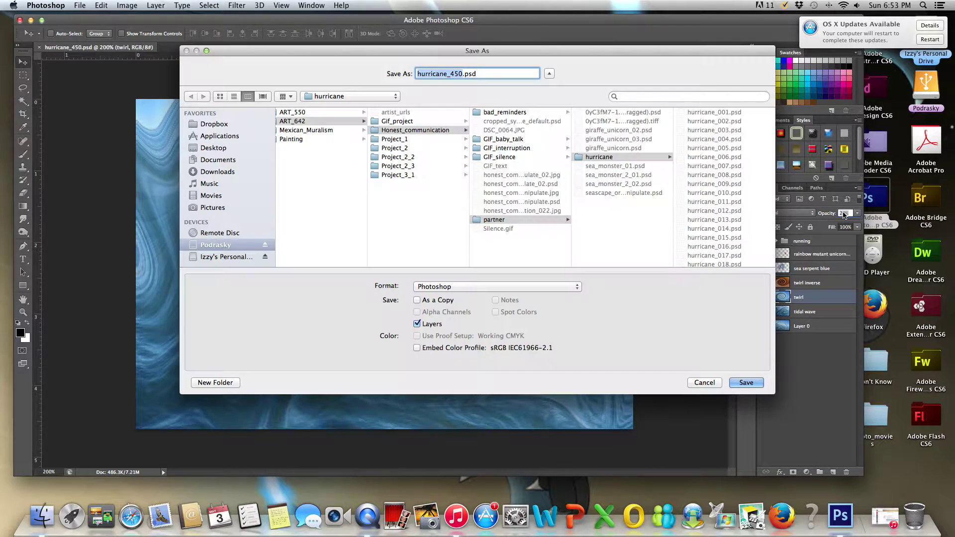
pyautogui.click(462, 73)
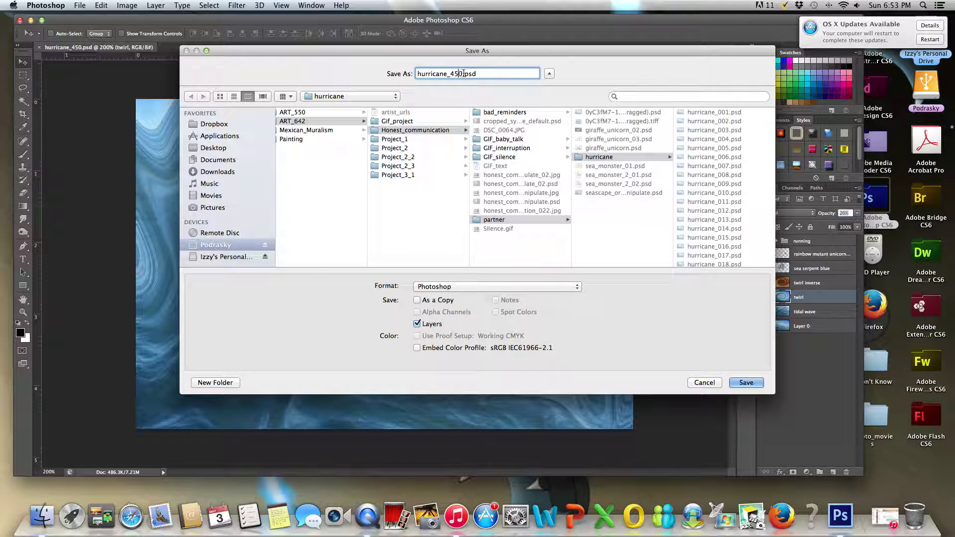
pyautogui.press('BackSpace')
pyautogui.write('1')
pyautogui.click(746, 383)
pyautogui.click(604, 213)
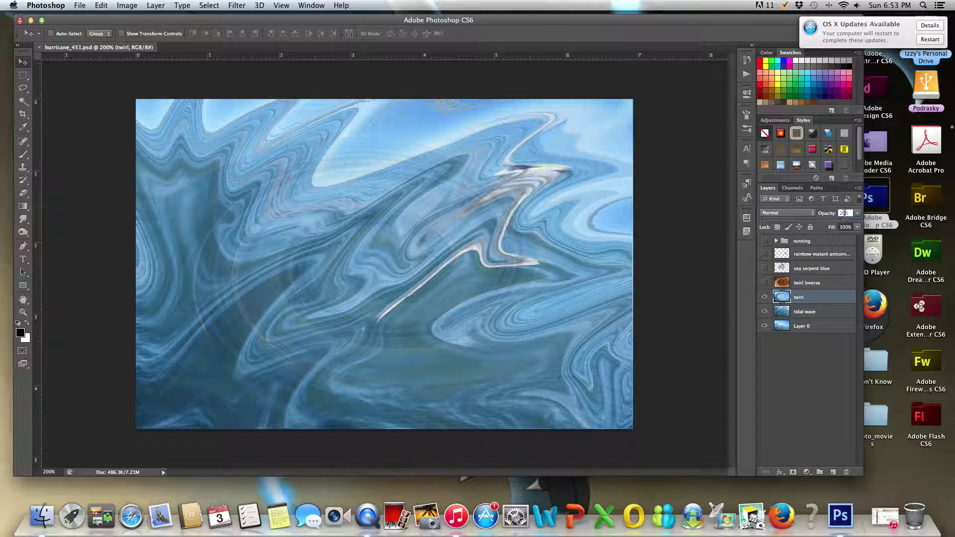
pyautogui.write('30')
pyautogui.press('Return')
# - Save the 30% frame as hurricane_452.psd, then set the twirl opacity to 40%
pyautogui.press('super+shift+s')
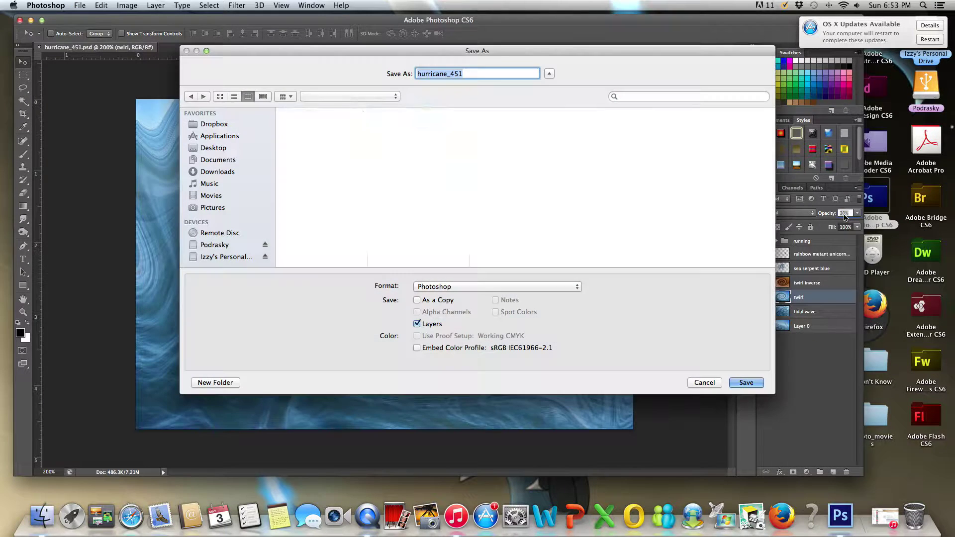
pyautogui.click(461, 73)
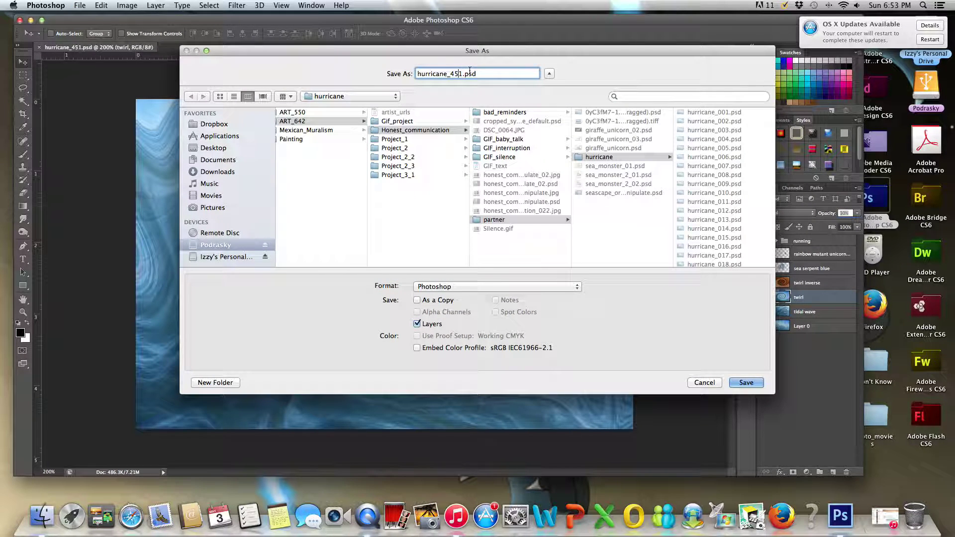
pyautogui.press('BackSpace')
pyautogui.write('2')
pyautogui.scroll(-5, 725, 259)
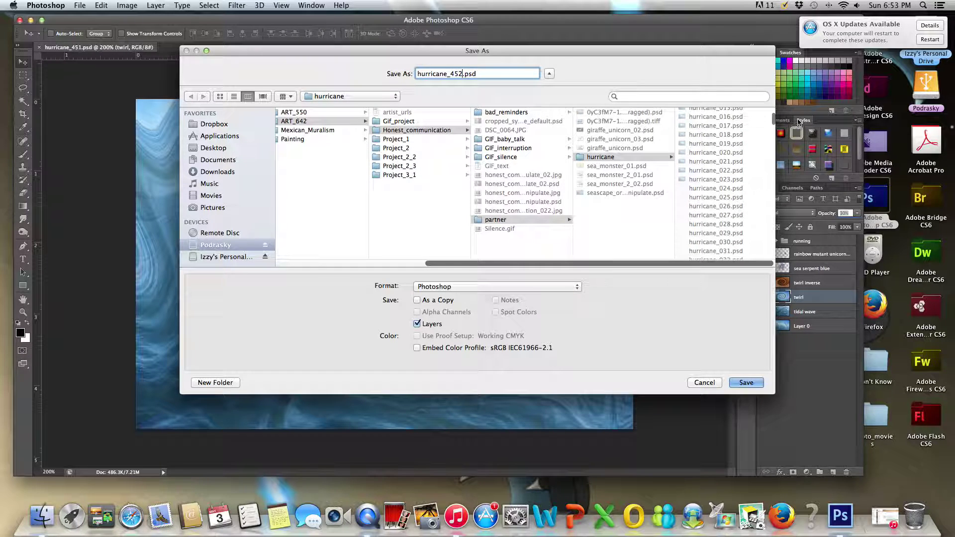
pyautogui.moveTo(770, 121); pyautogui.dragTo(766, 259)
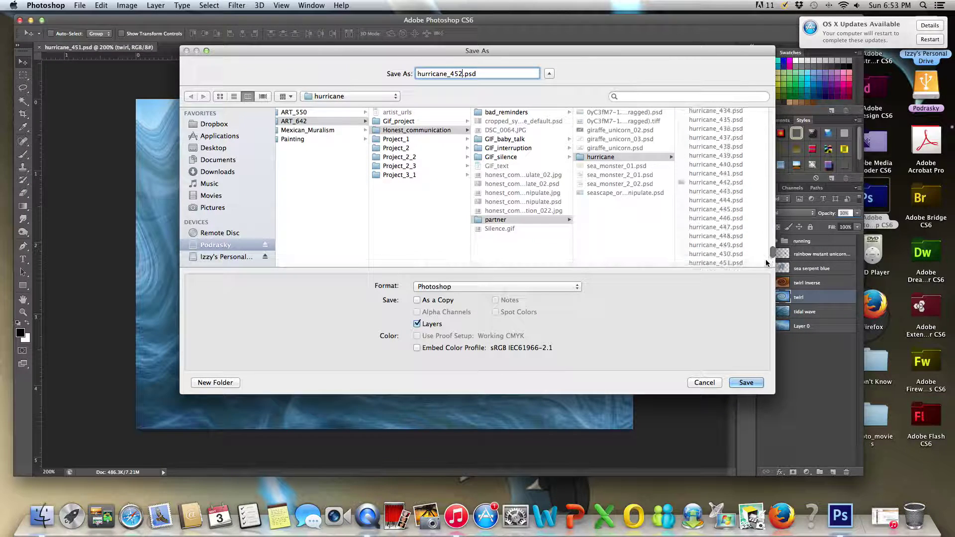
pyautogui.click(741, 381)
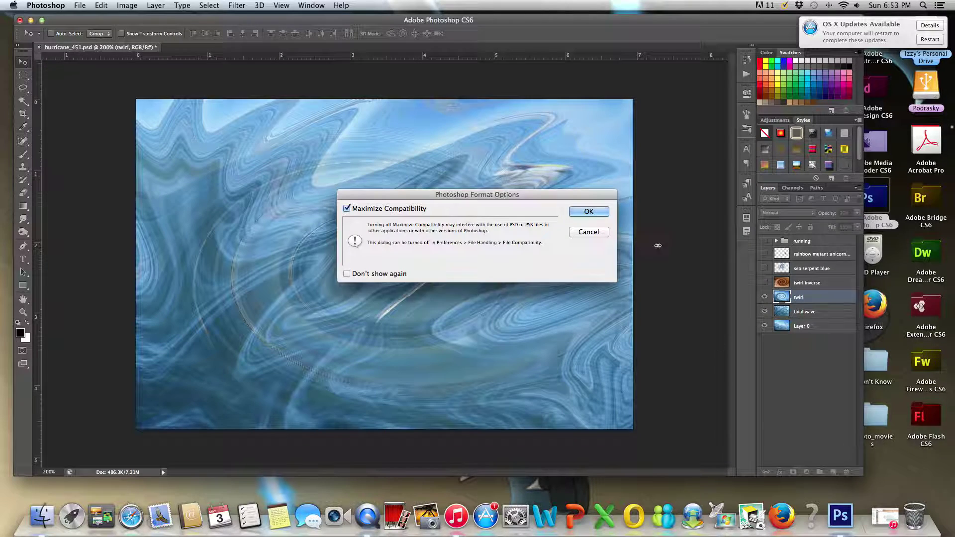
pyautogui.click(596, 212)
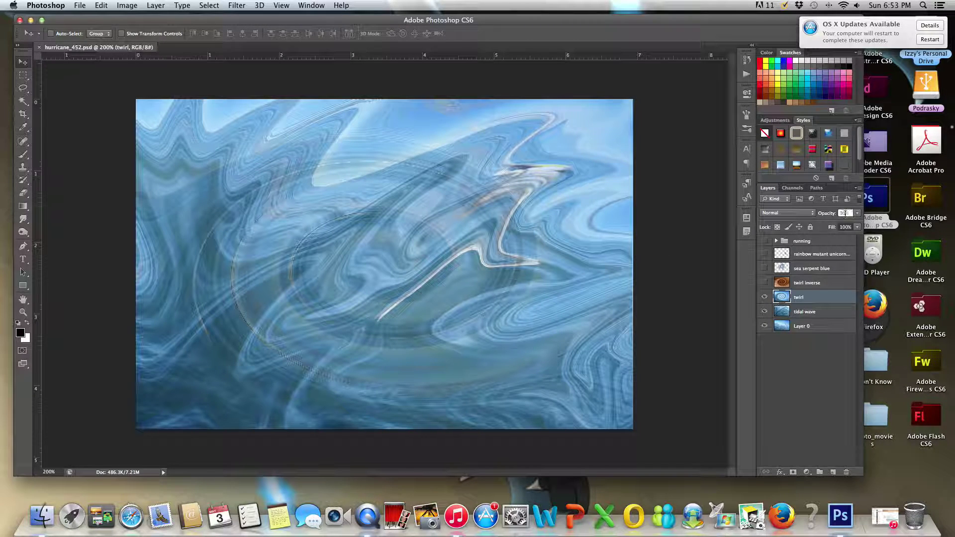
pyautogui.write('40')
pyautogui.press('Return')
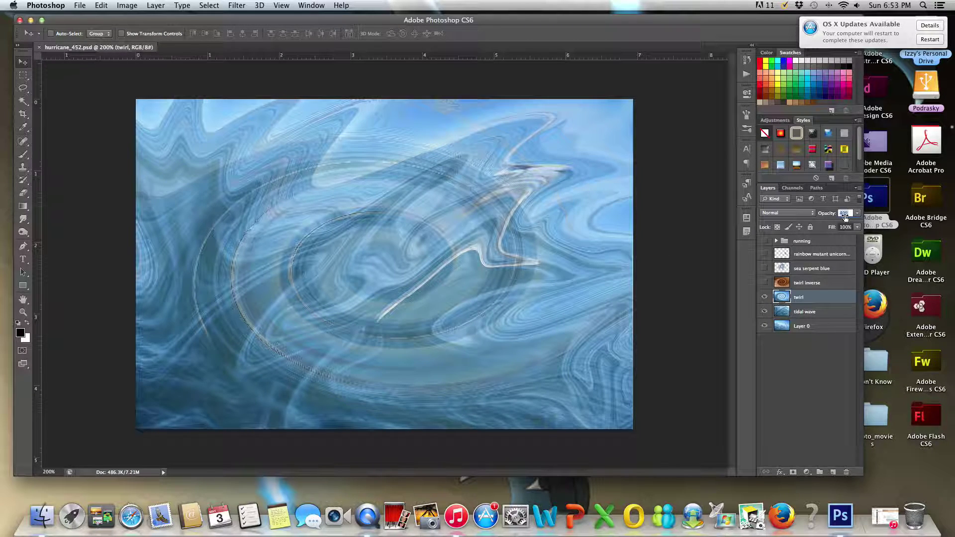
# - Save the 40% frame as hurricane_453.psd, then raise the twirl opacity to 50%
pyautogui.press('super+shift+s')
pyautogui.click(461, 74)
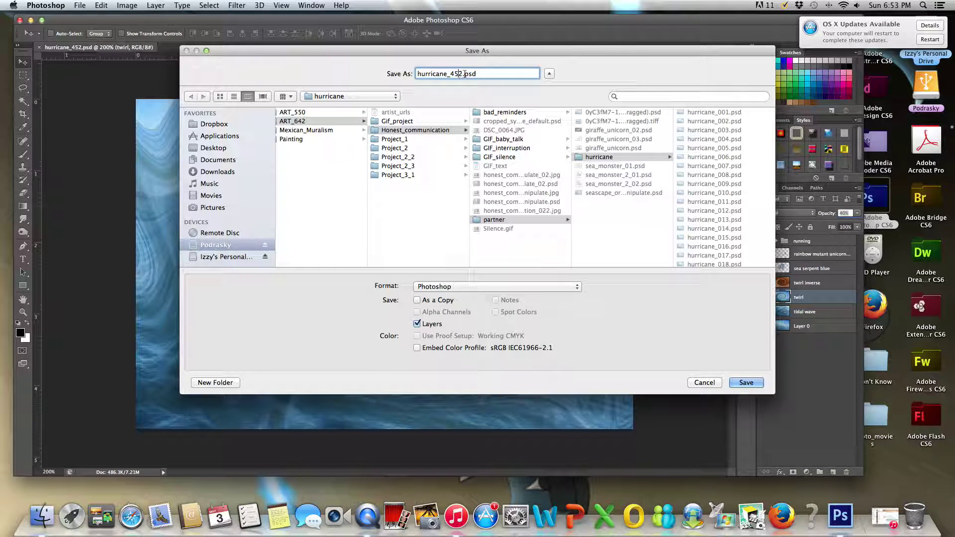
pyautogui.press('BackSpace')
pyautogui.write('3')
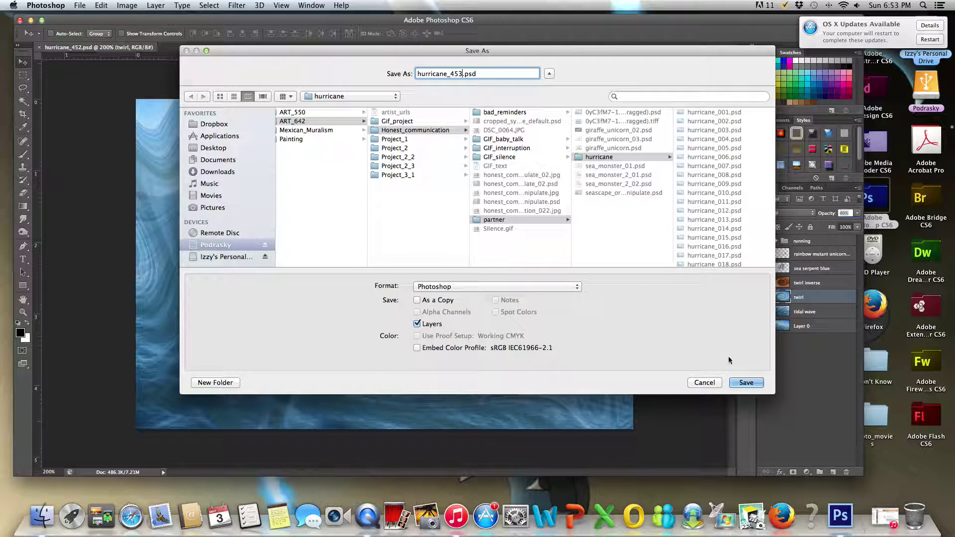
pyautogui.press('Return')
pyautogui.press('Return')
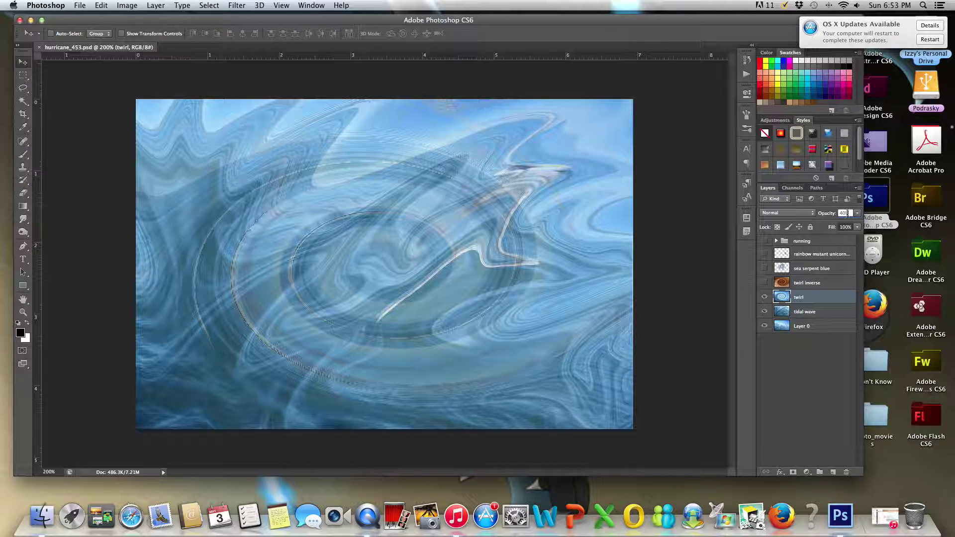
pyautogui.hotkey('shift', 'Up')
# - Save the 50% frame as hurricane_454.psd, then enter 60% twirl opacity
pyautogui.press('super+shift+s')
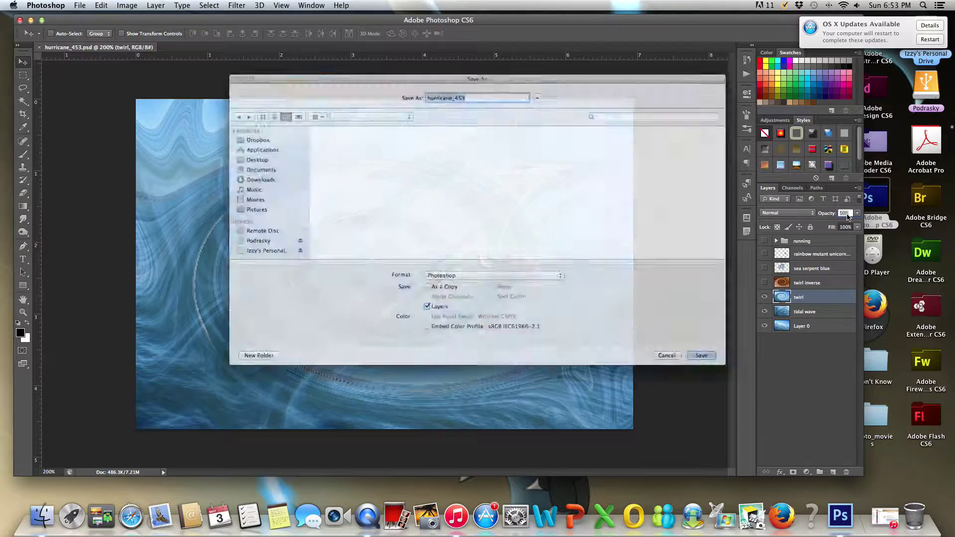
pyautogui.click(462, 74)
pyautogui.press('BackSpace')
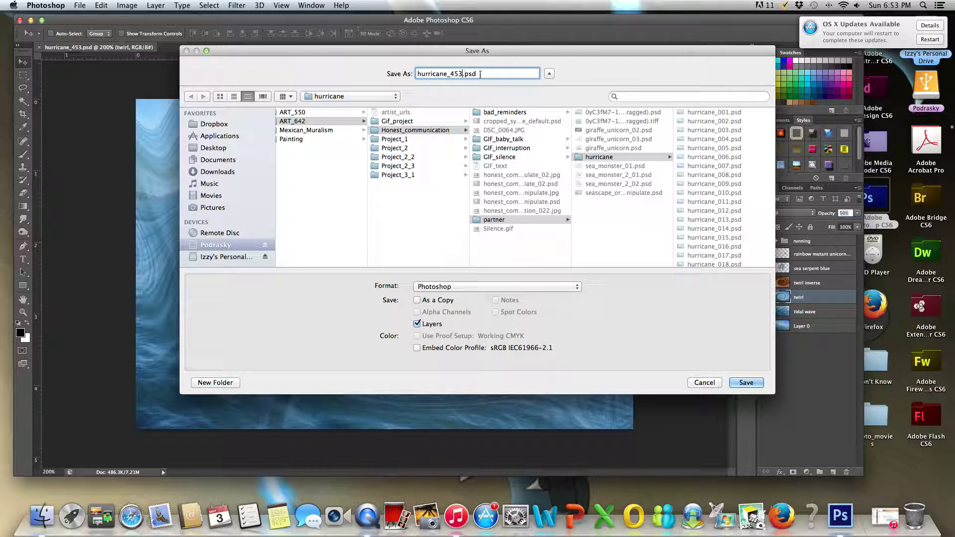
pyautogui.write('4')
pyautogui.press('Return')
pyautogui.press('Return')
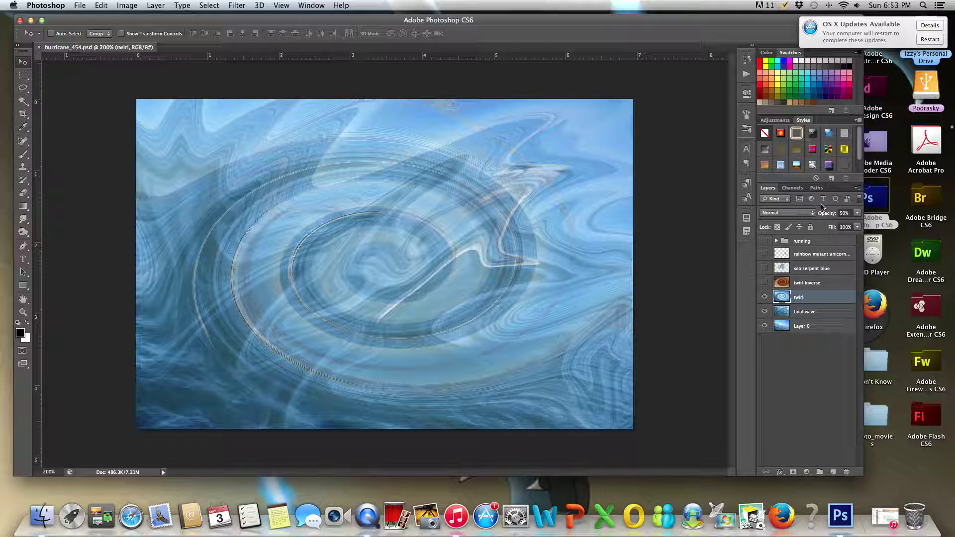
pyautogui.write('60')
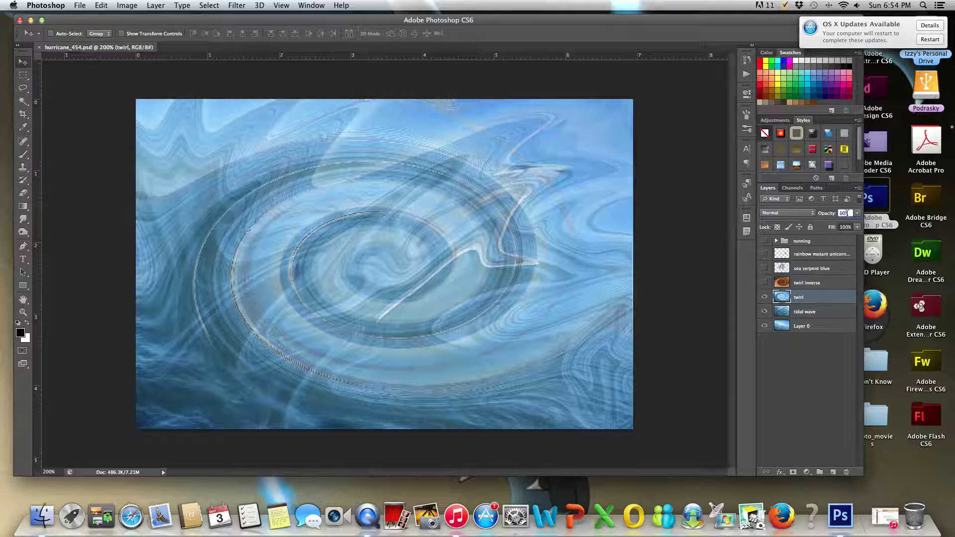
# - Save the 60% frame as hurricane_455.psd, then set the twirl opacity to 70%
pyautogui.press('super+shift+s')
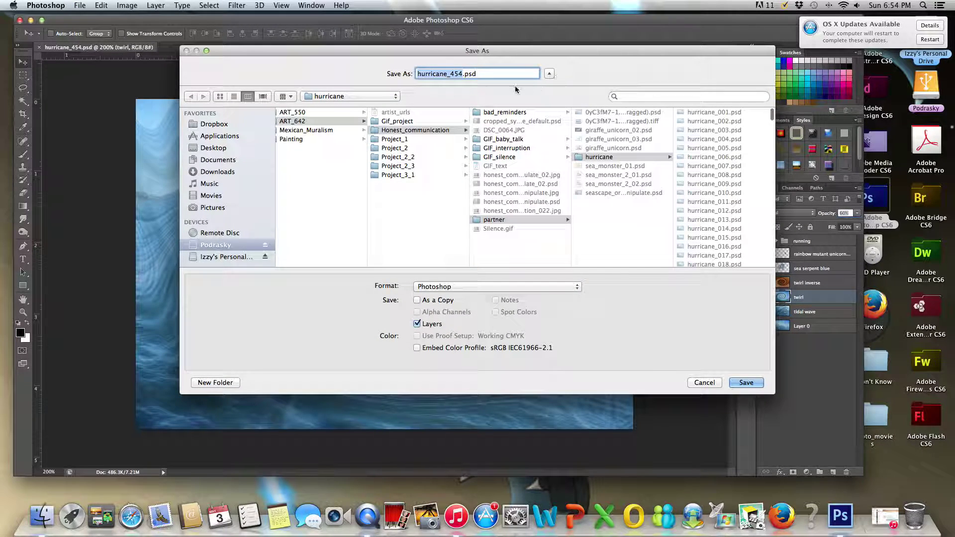
pyautogui.click(465, 73)
pyautogui.press('BackSpace')
pyautogui.write('6')
pyautogui.scroll(-2, 742, 214)
pyautogui.moveTo(772, 118); pyautogui.dragTo(774, 274)
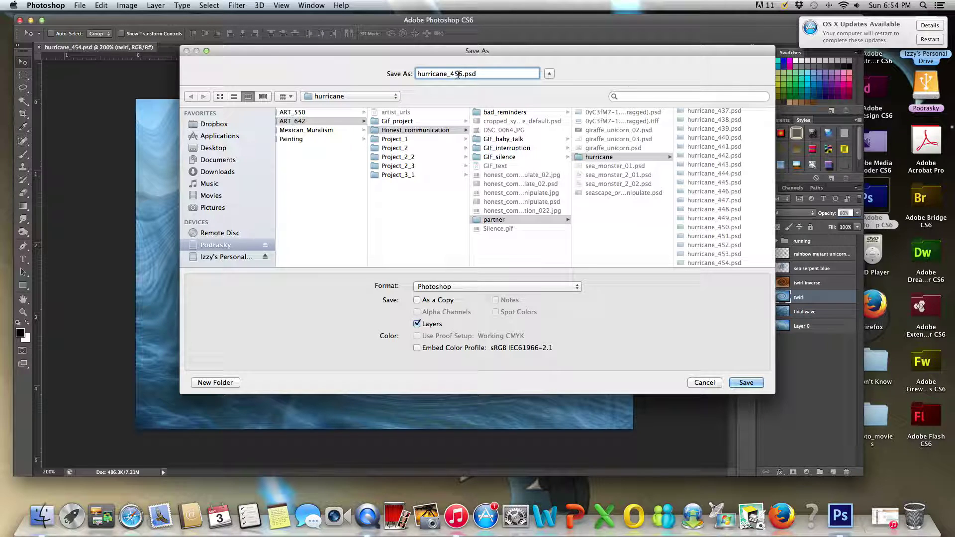
pyautogui.press('BackSpace')
pyautogui.write('5')
pyautogui.click(745, 383)
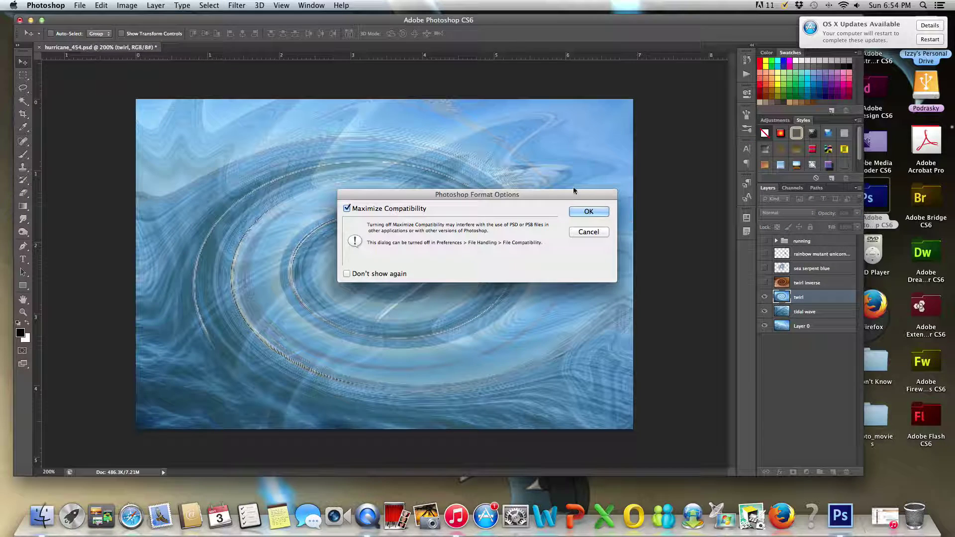
pyautogui.click(582, 212)
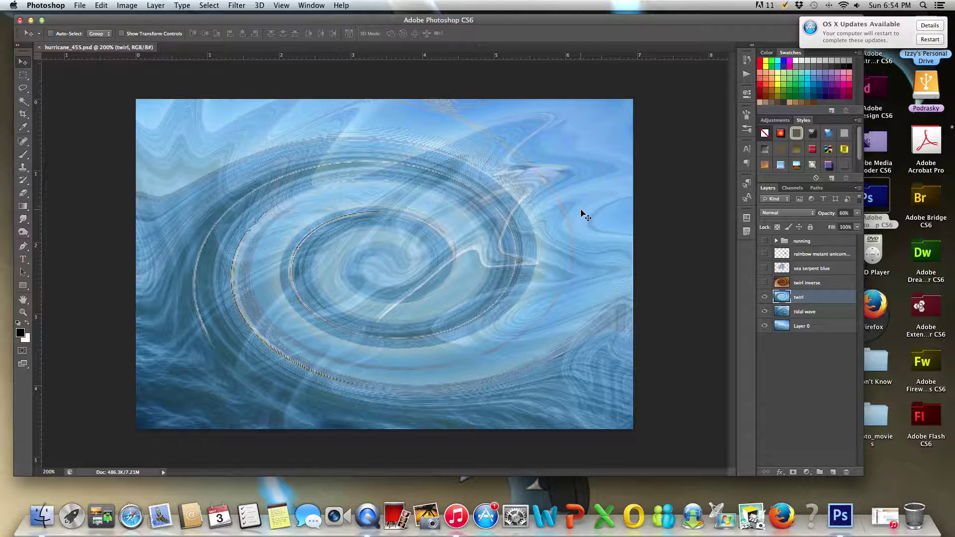
pyautogui.click(847, 213)
pyautogui.write('70')
pyautogui.press('Return')
# - Save the 70% frame as the next numbered copy, then set the twirl opacity to 80%
pyautogui.press('super+shift+s')
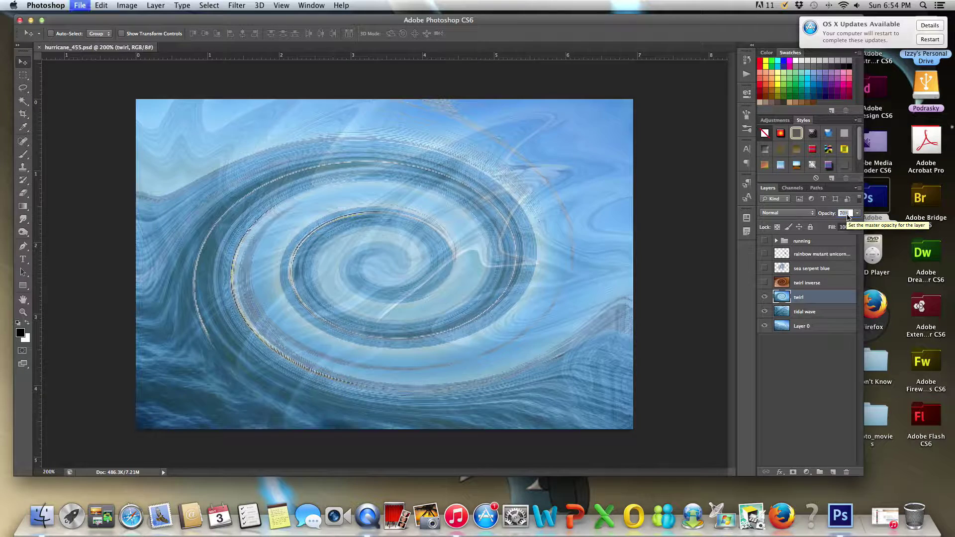
pyautogui.click(458, 74)
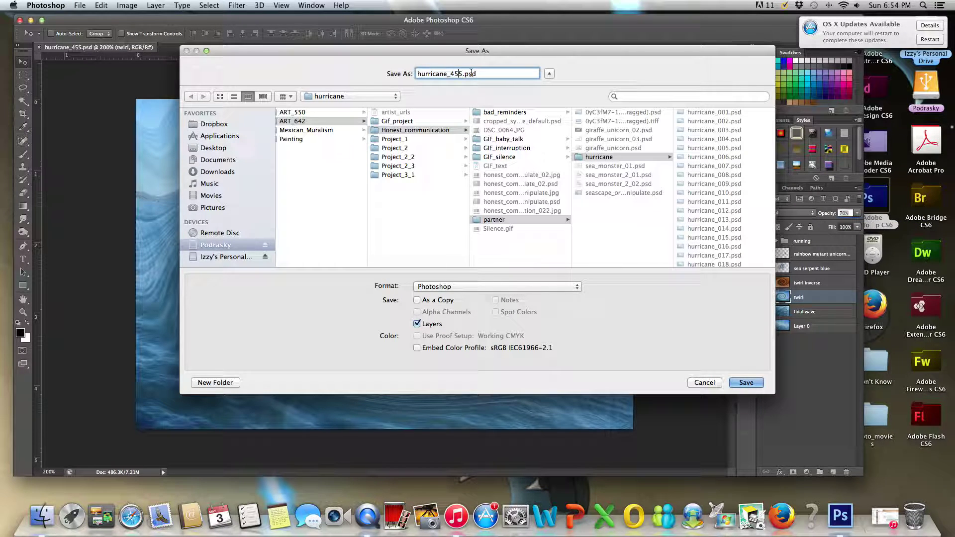
pyautogui.press('BackSpace')
pyautogui.write('6')
pyautogui.press('Return')
pyautogui.click(599, 211)
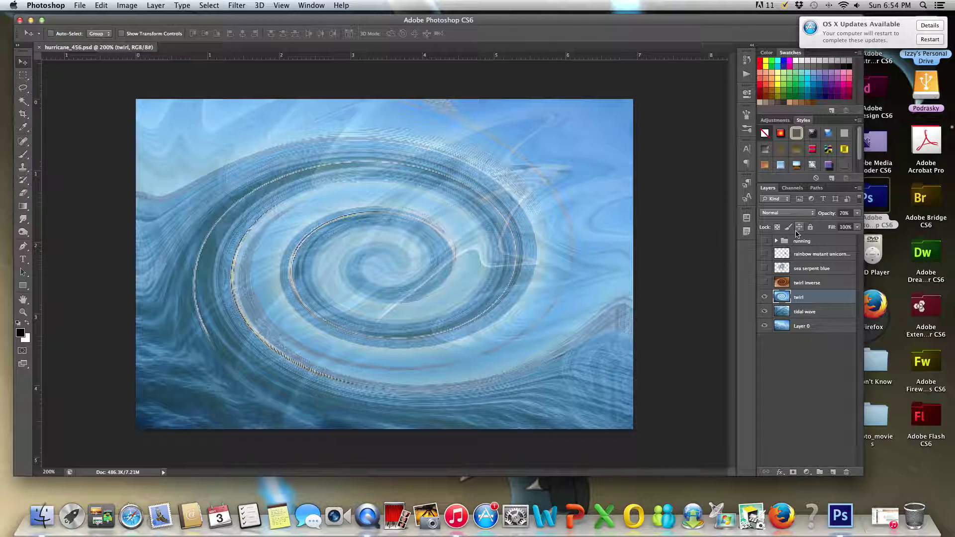
pyautogui.click(846, 213)
pyautogui.write('80')
pyautogui.press('Return')
# - Save the 80% frame as hurricane_457.psd, then set the twirl opacity to 90%
pyautogui.press('super+shift+s')
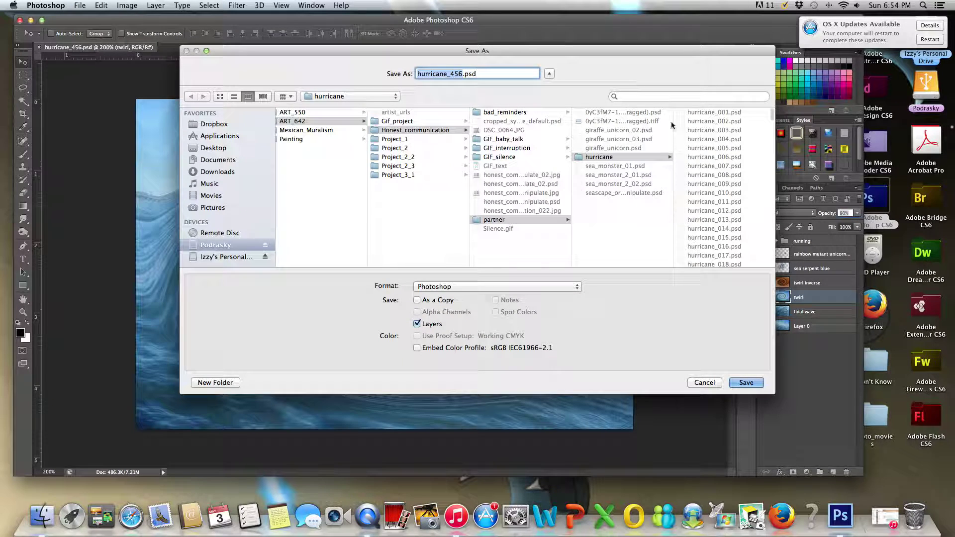
pyautogui.click(464, 74)
pyautogui.press('BackSpace')
pyautogui.write('7')
pyautogui.click(749, 382)
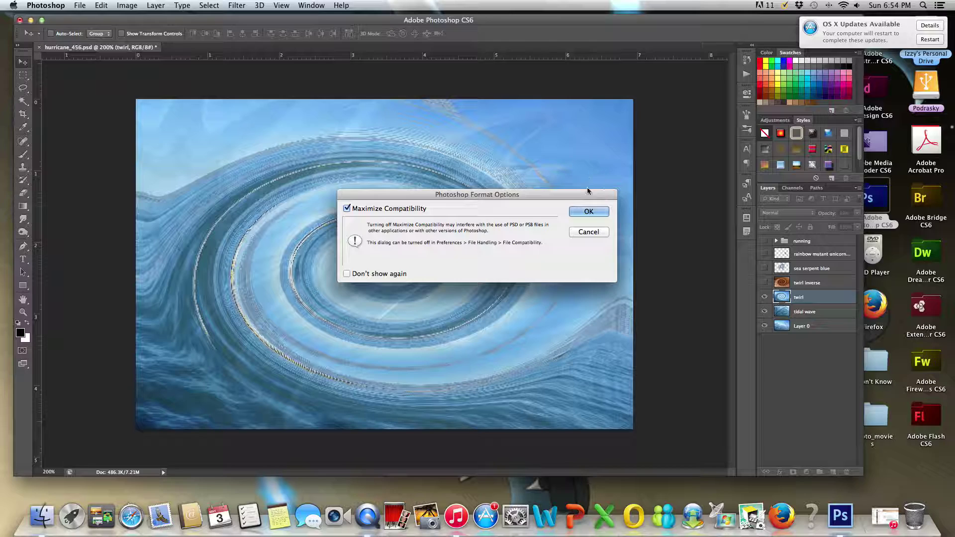
pyautogui.click(589, 211)
pyautogui.click(844, 213)
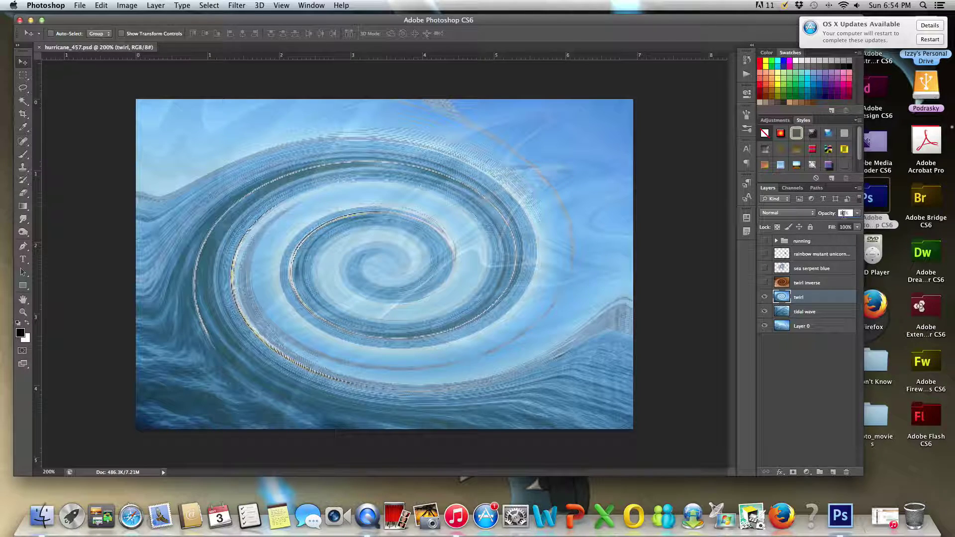
pyautogui.write('9')
pyautogui.press('Return')
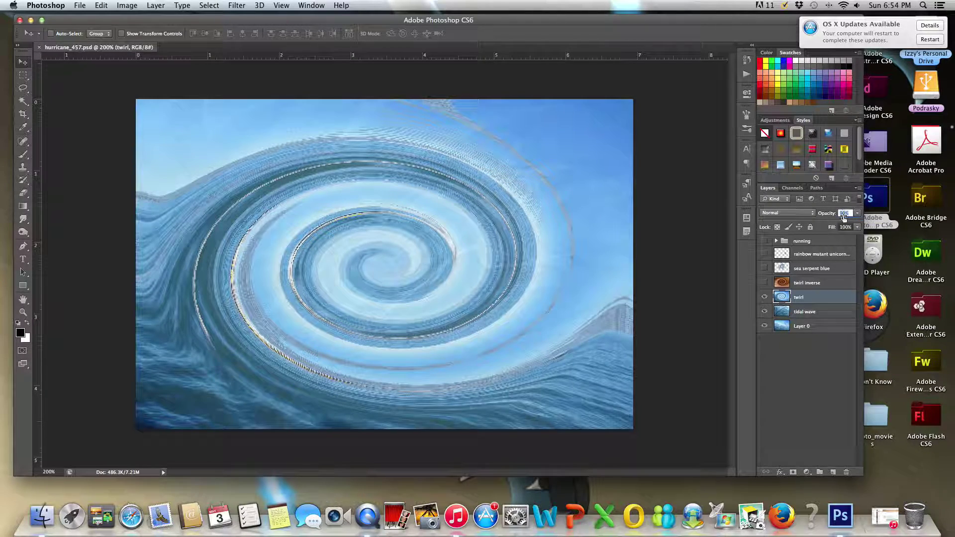
# - Save the 90% frame as hurricane_458.psd, then set the twirl opacity to 100%
pyautogui.press('super+shift+s')
pyautogui.click(459, 74)
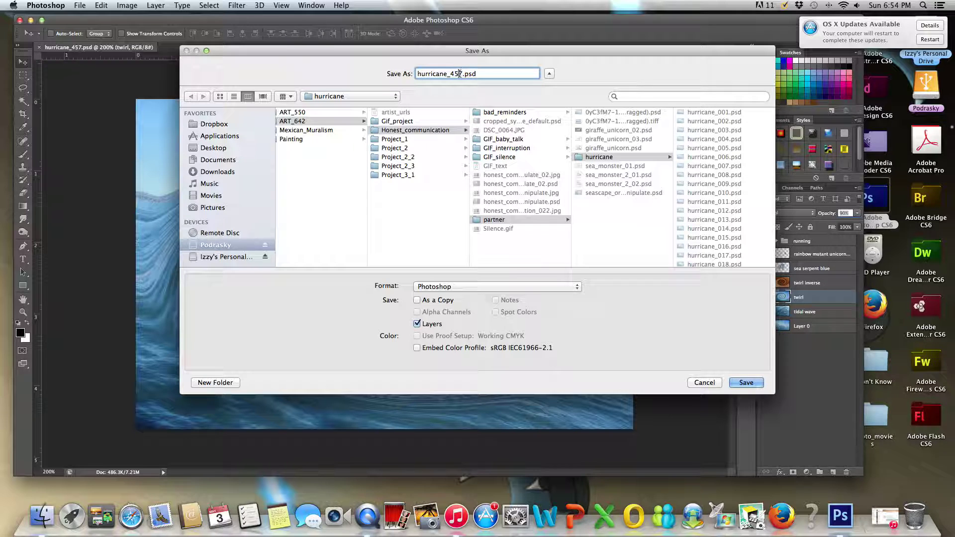
pyautogui.press('Delete')
pyautogui.write('8')
pyautogui.click(745, 383)
pyautogui.click(589, 213)
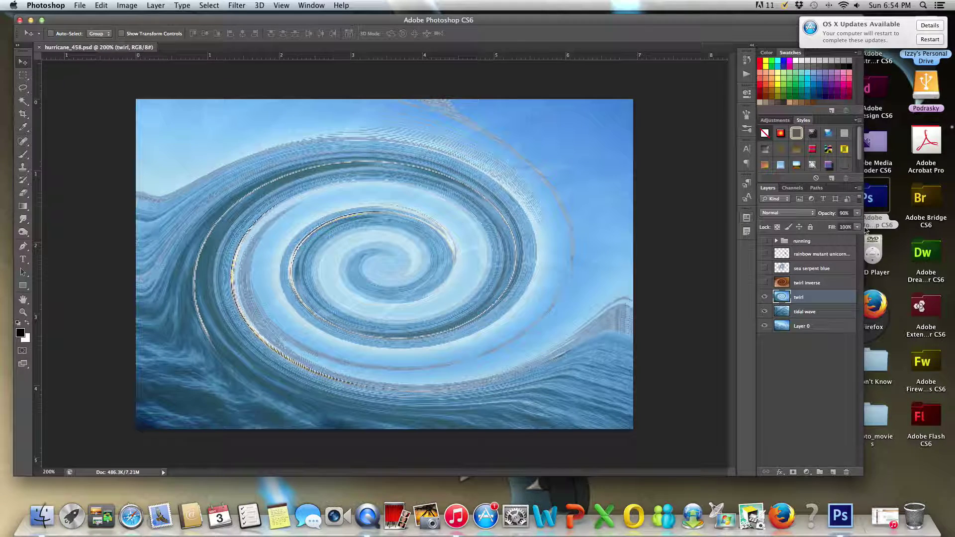
pyautogui.write('100')
pyautogui.press('Return')
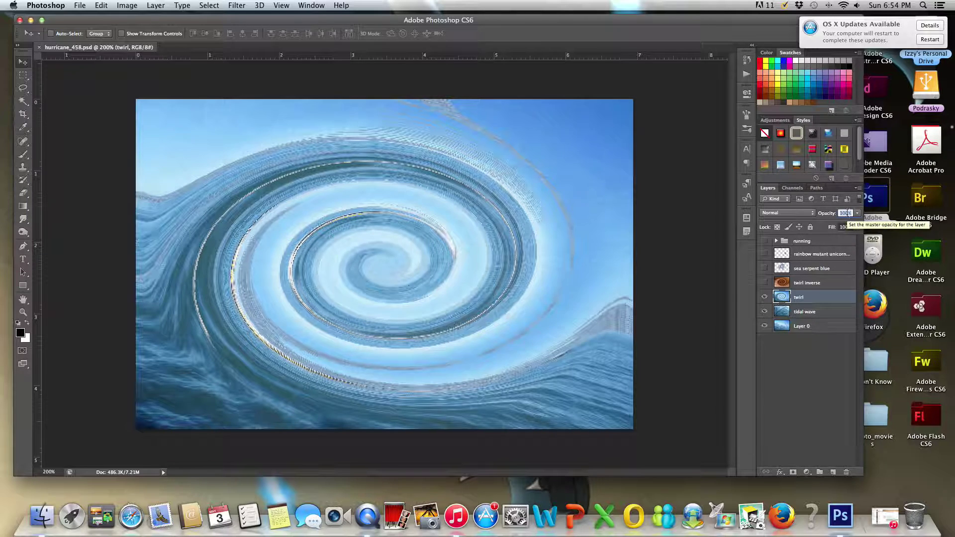
# - Save the 100% frame as hurricane_459.psd, accepting the compatibility prompt
pyautogui.press('super+shift+s')
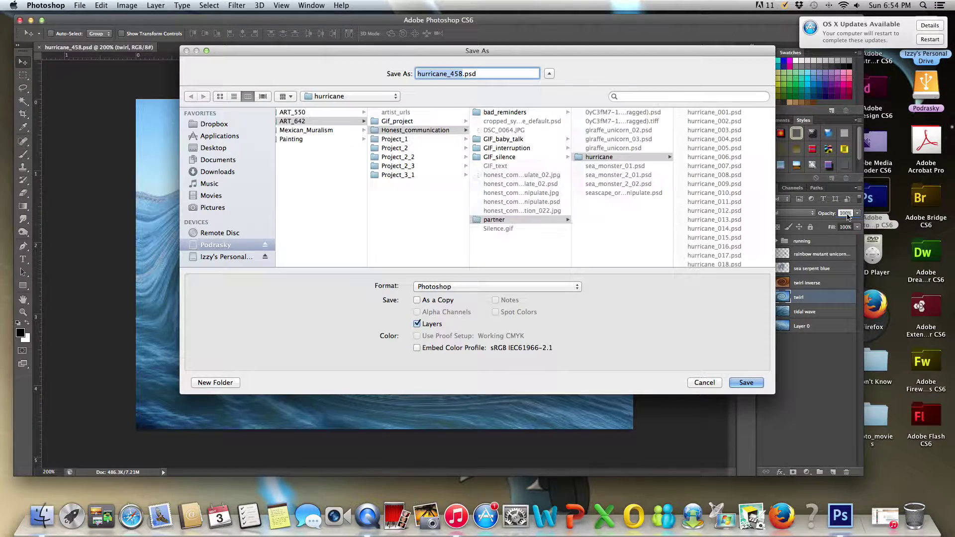
pyautogui.click(461, 74)
pyautogui.press('BackSpace')
pyautogui.write('9')
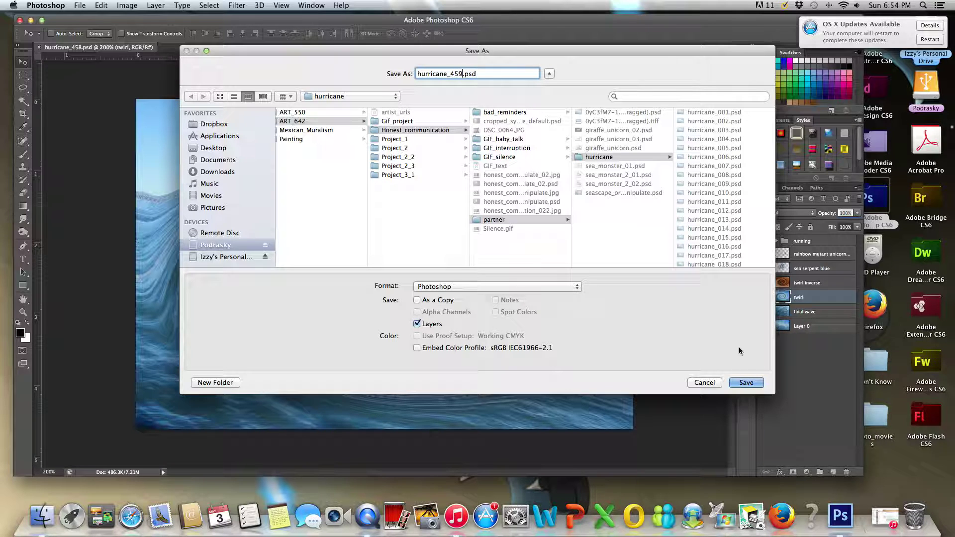
pyautogui.click(747, 382)
pyautogui.click(589, 212)
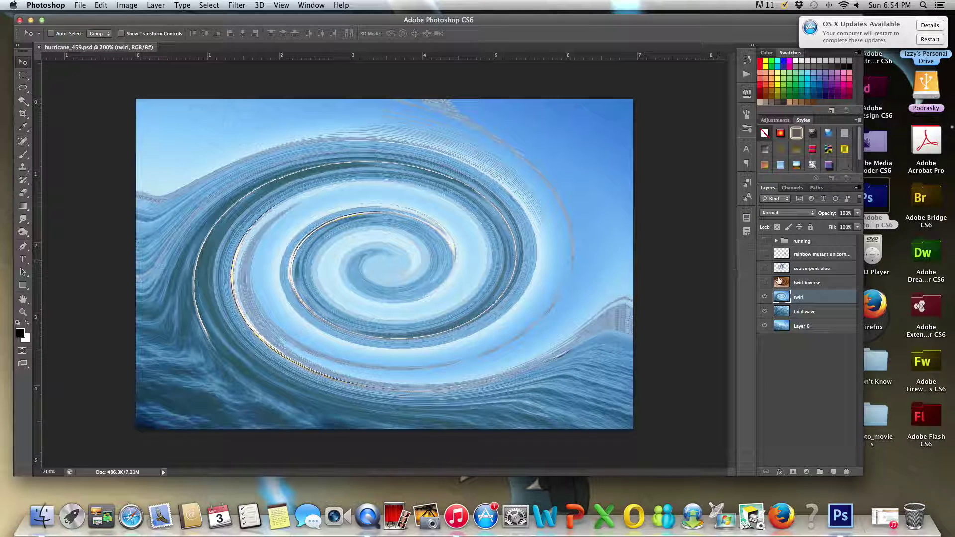
# - Select the twirl inverse layer and set its opacity to 10%
pyautogui.click(792, 284)
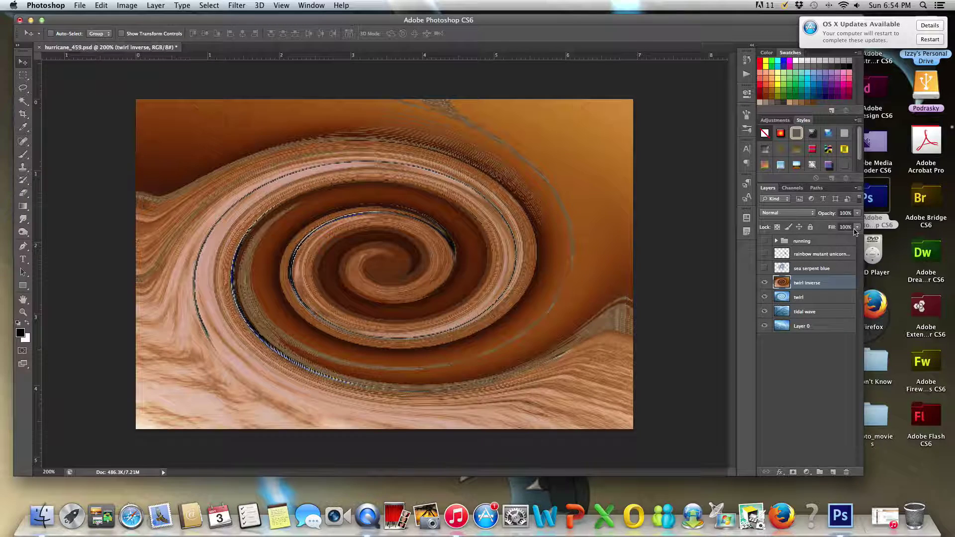
pyautogui.click(858, 213)
pyautogui.moveTo(827, 229); pyautogui.dragTo(831, 224)
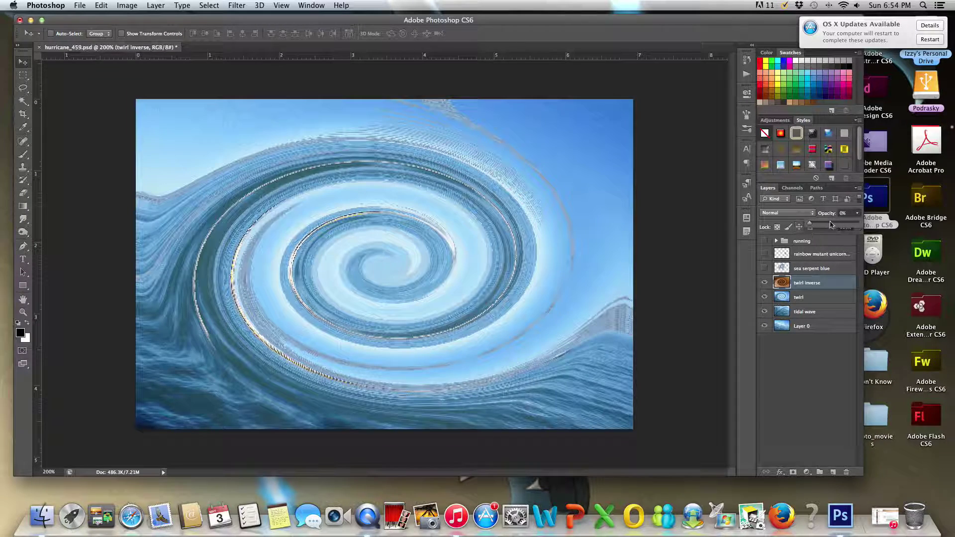
pyautogui.click(845, 213)
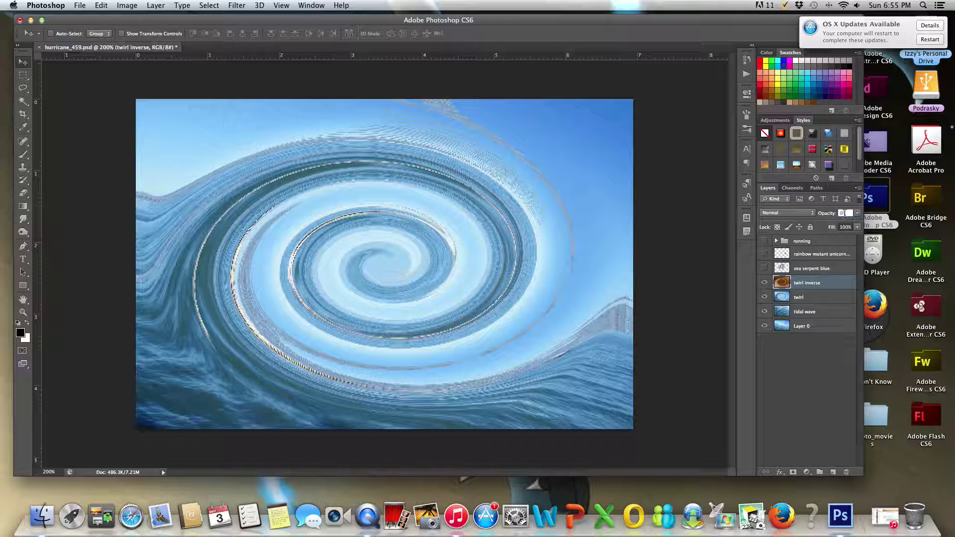
pyautogui.write('10')
pyautogui.press('Return')
# - Save this stage as hurricane_460.psd
pyautogui.press('super+shift+s')
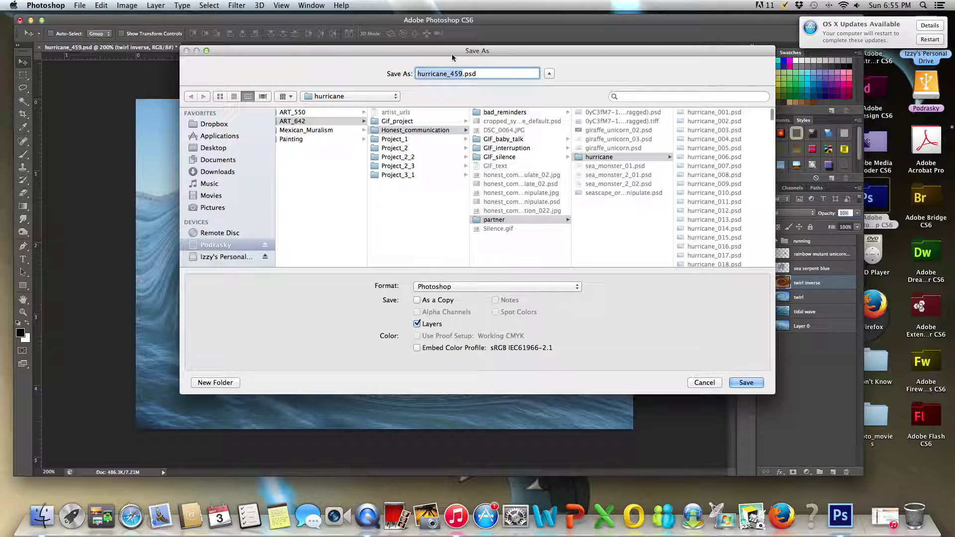
pyautogui.click(459, 73)
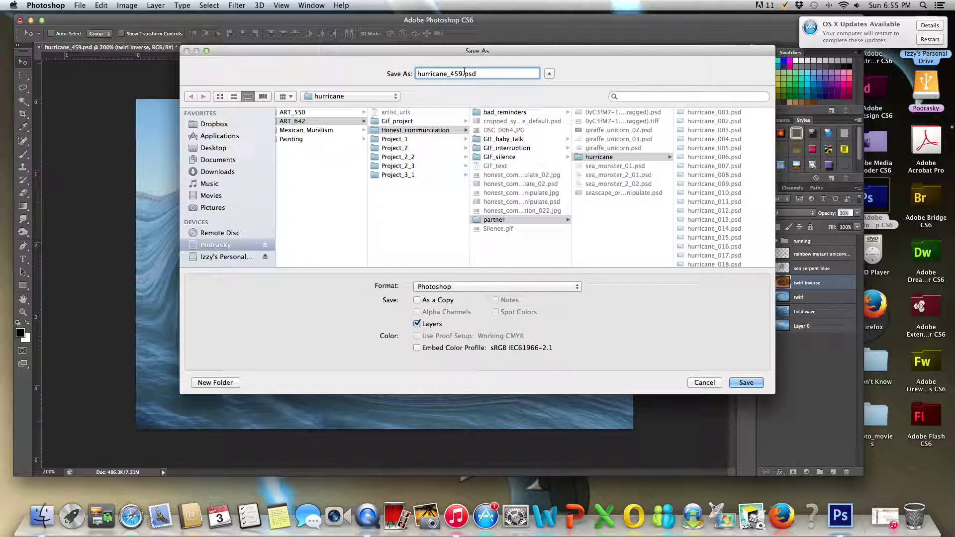
pyautogui.press('BackSpace')
pyautogui.press('Delete')
pyautogui.write('60')
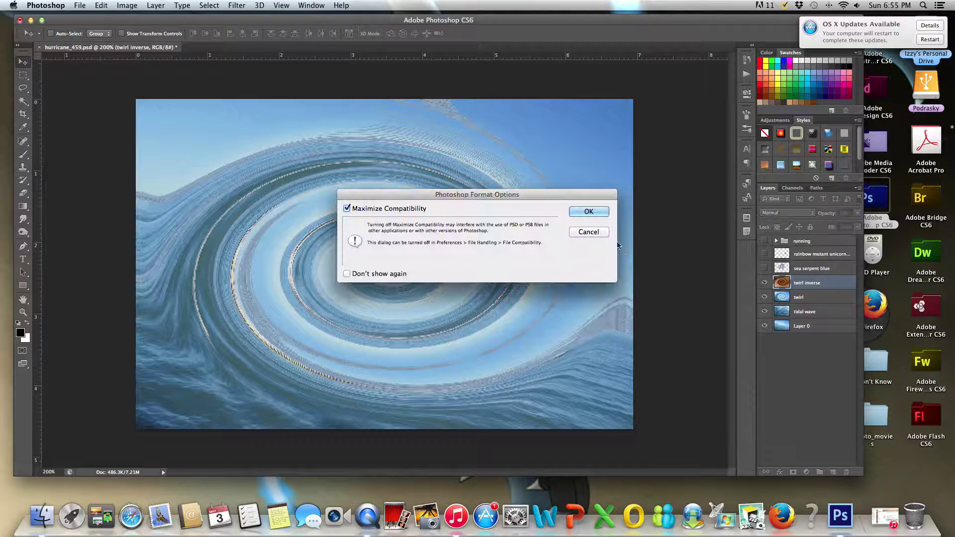
pyautogui.click(751, 383)
pyautogui.click(601, 214)
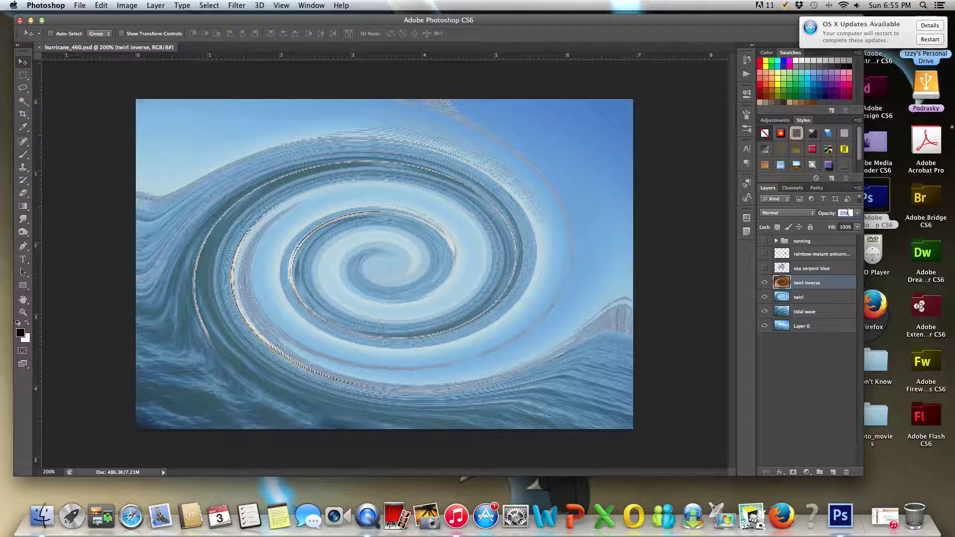
# - Raise the opacity to 20% and save as hurricane_461.psd
pyautogui.write('20')
pyautogui.press('Return')
pyautogui.press('super+shift+s')
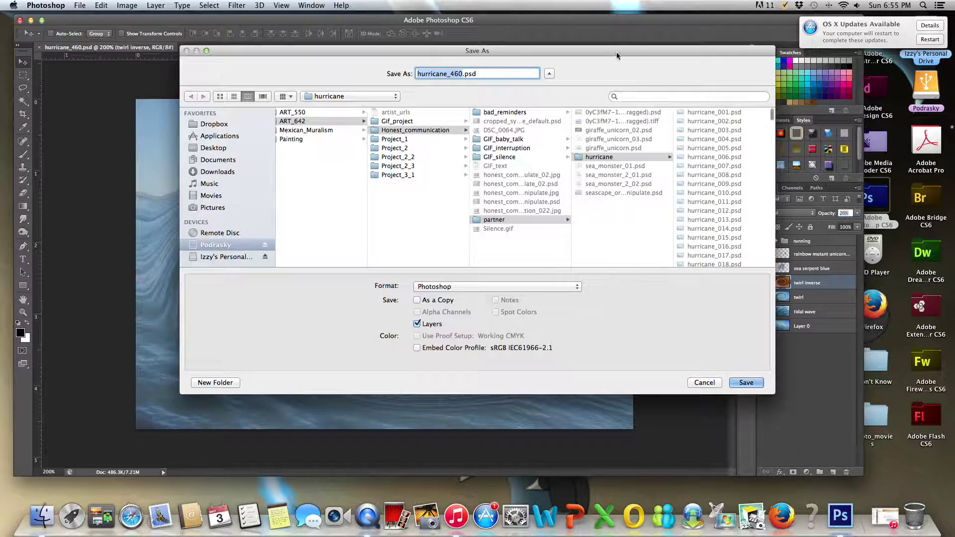
pyautogui.click(461, 74)
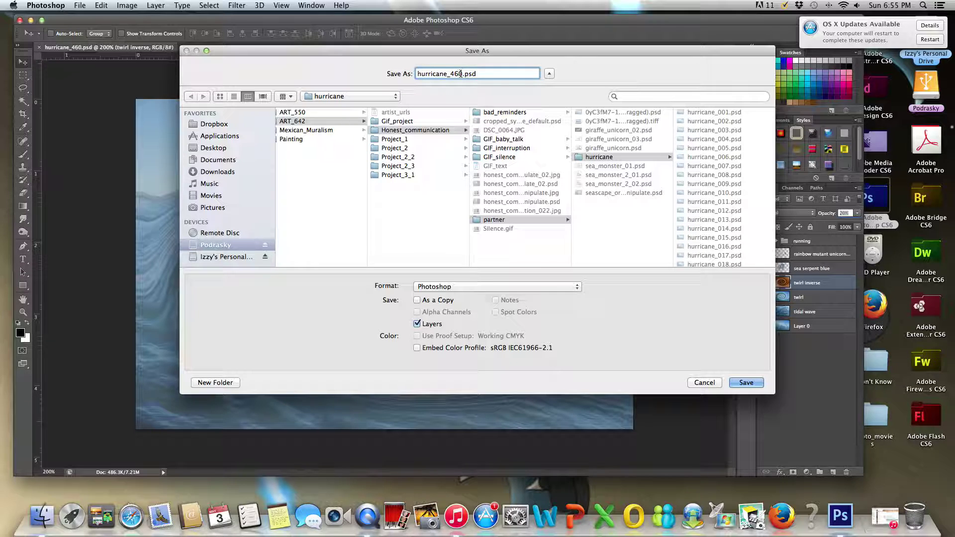
pyautogui.press('BackSpace')
pyautogui.write('1')
pyautogui.click(746, 382)
pyautogui.click(594, 209)
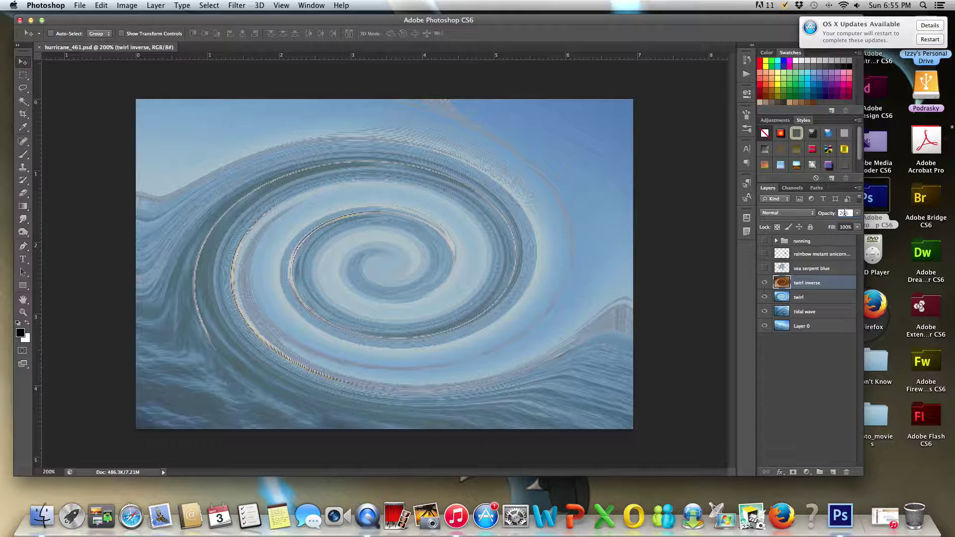
# - Raise the opacity to 30% and save as hurricane_462.psd
pyautogui.write('30')
pyautogui.press('Return')
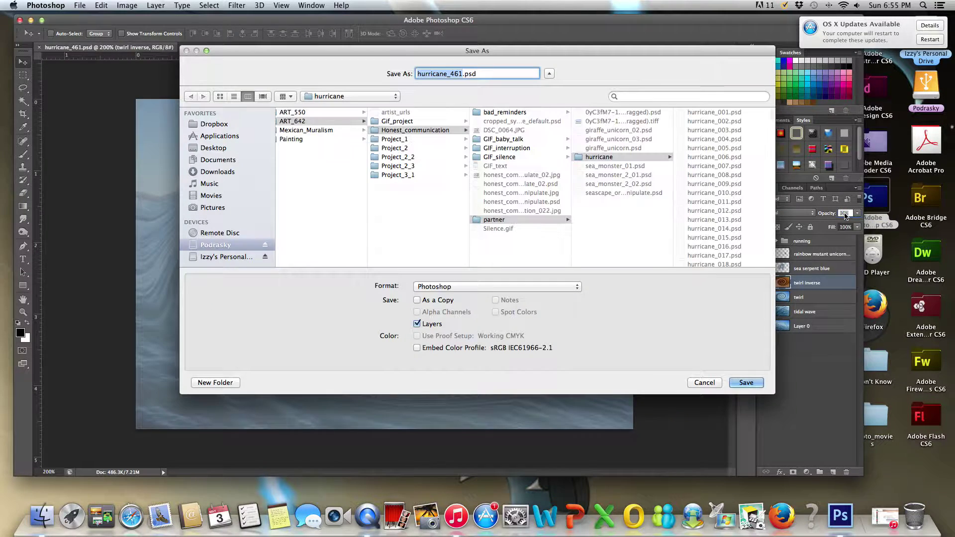
pyautogui.click(458, 73)
pyautogui.press('BackSpace')
pyautogui.write('2')
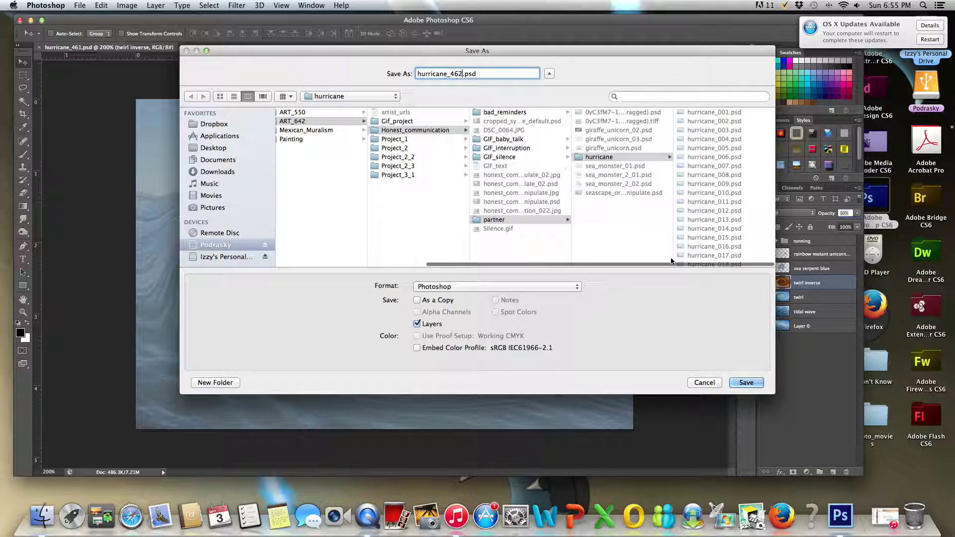
pyautogui.click(736, 383)
pyautogui.click(588, 211)
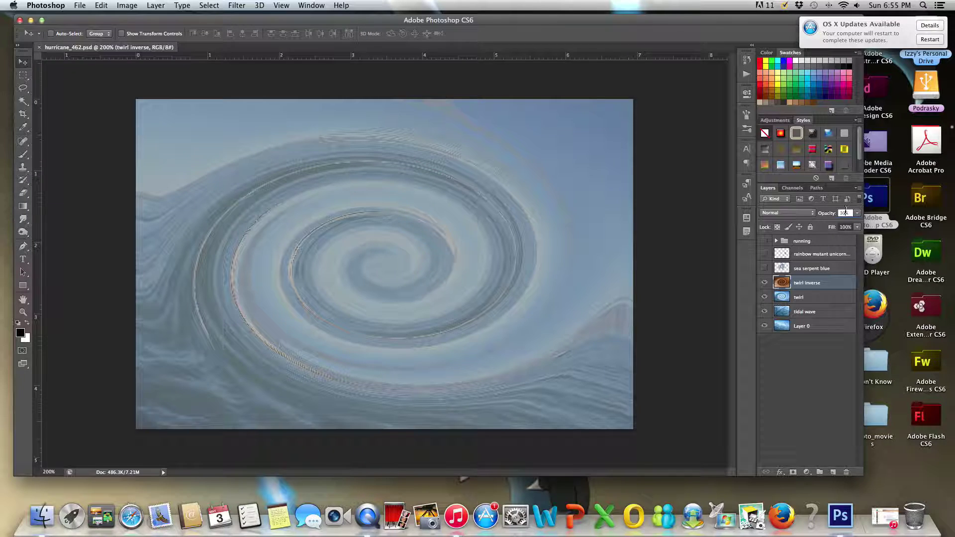
# - Raise the opacity to 40% and save as hurricane_463.psd
pyautogui.write('40')
pyautogui.press('Return')
pyautogui.press('super+shift+s')
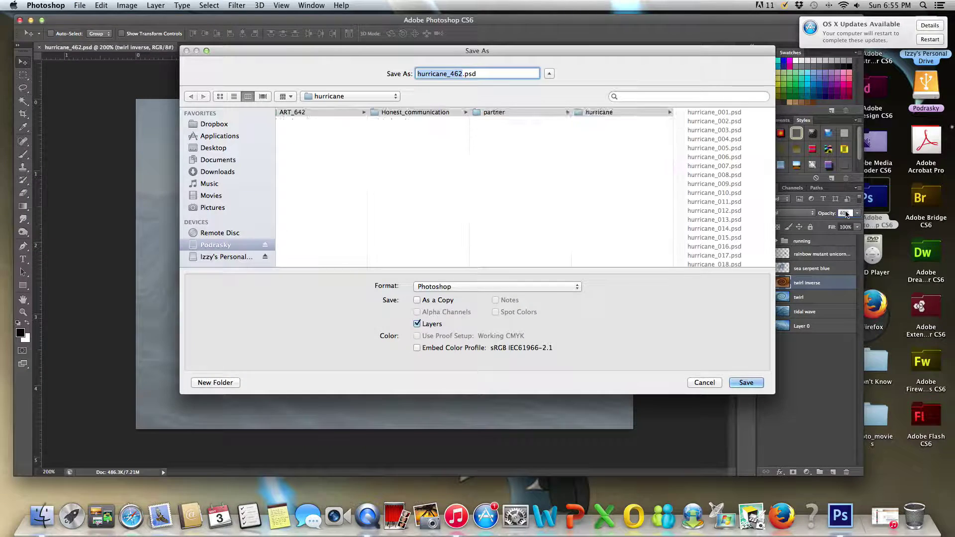
pyautogui.press('Right')
pyautogui.press('BackSpace')
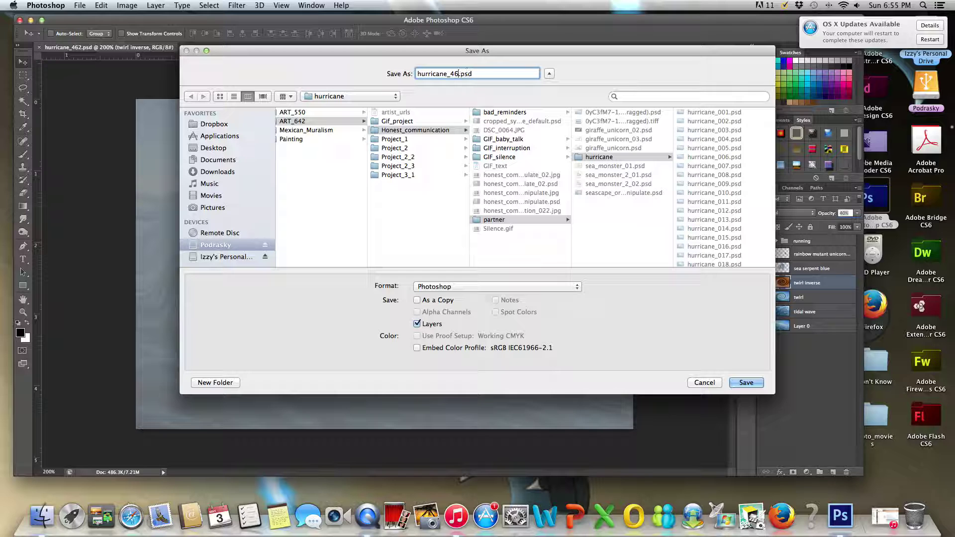
pyautogui.write('3')
pyautogui.click(746, 382)
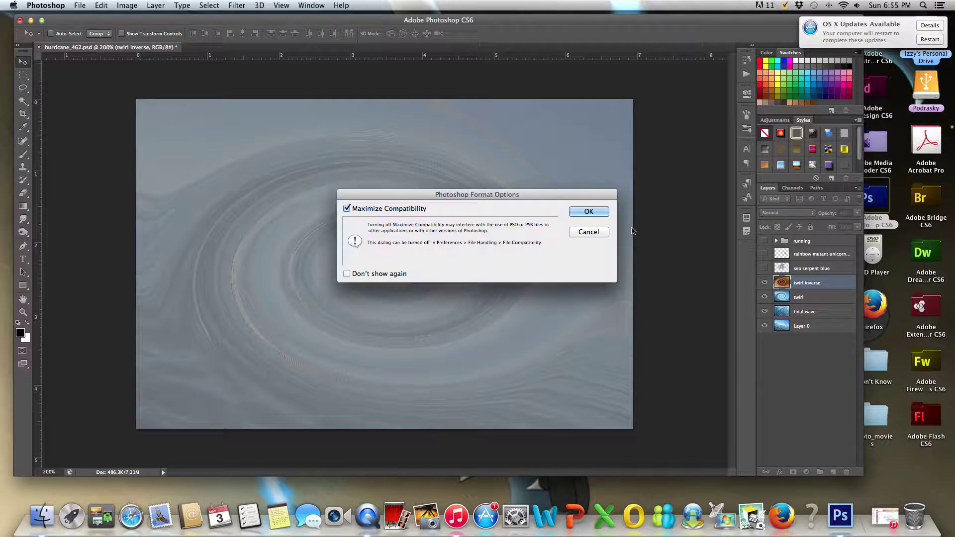
pyautogui.click(590, 211)
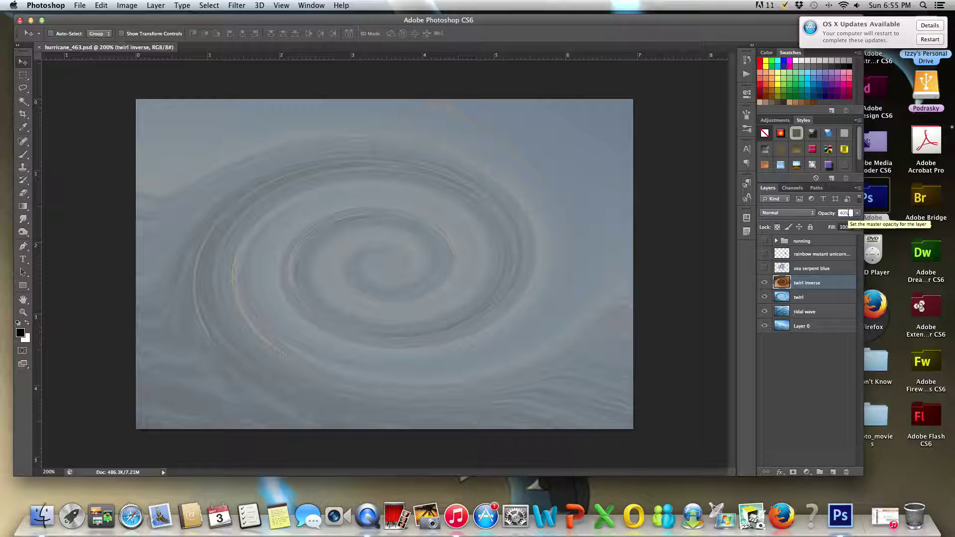
# - Raise the opacity to 50% and save a copy under the next number
pyautogui.write('50')
pyautogui.press('Return')
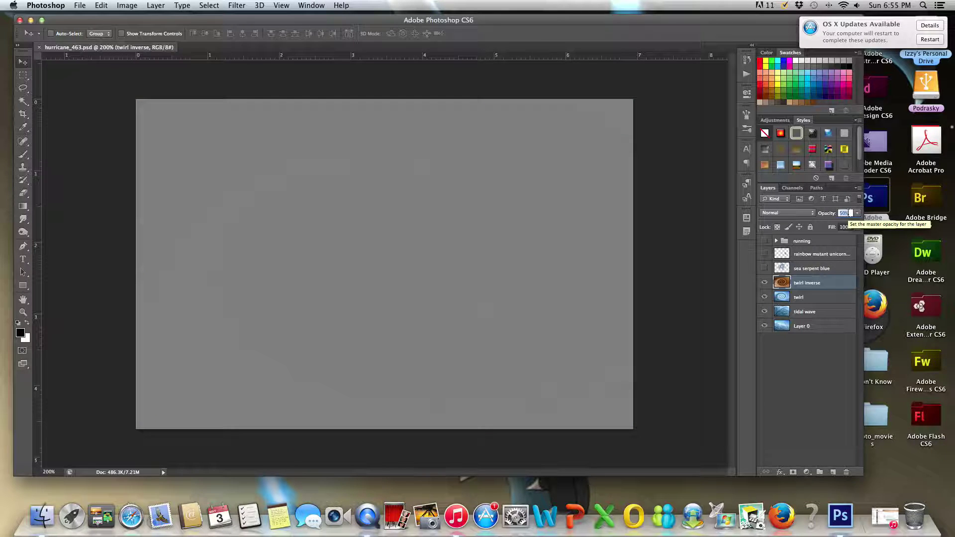
pyautogui.press('super+shift+s')
pyautogui.click(460, 72)
pyautogui.press('BackSpace')
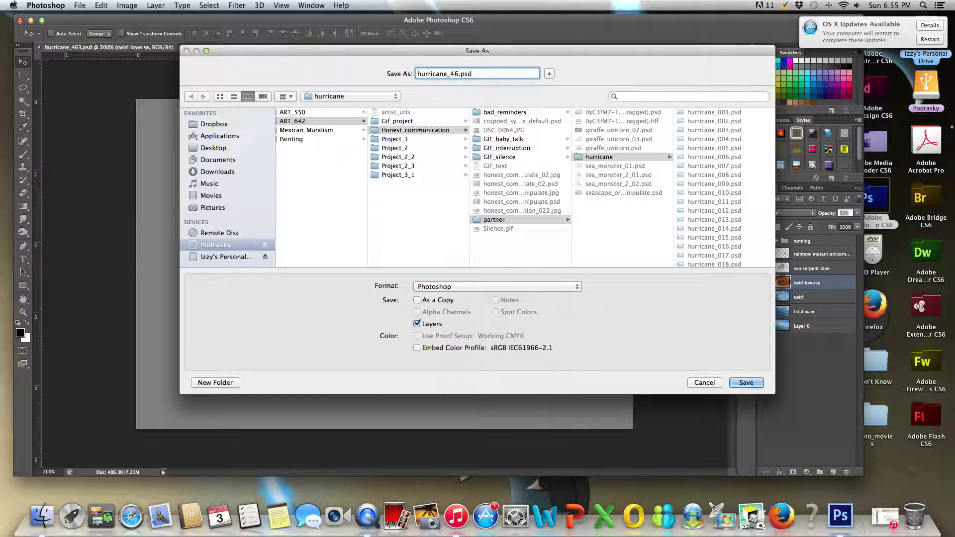
pyautogui.click(754, 383)
pyautogui.click(601, 215)
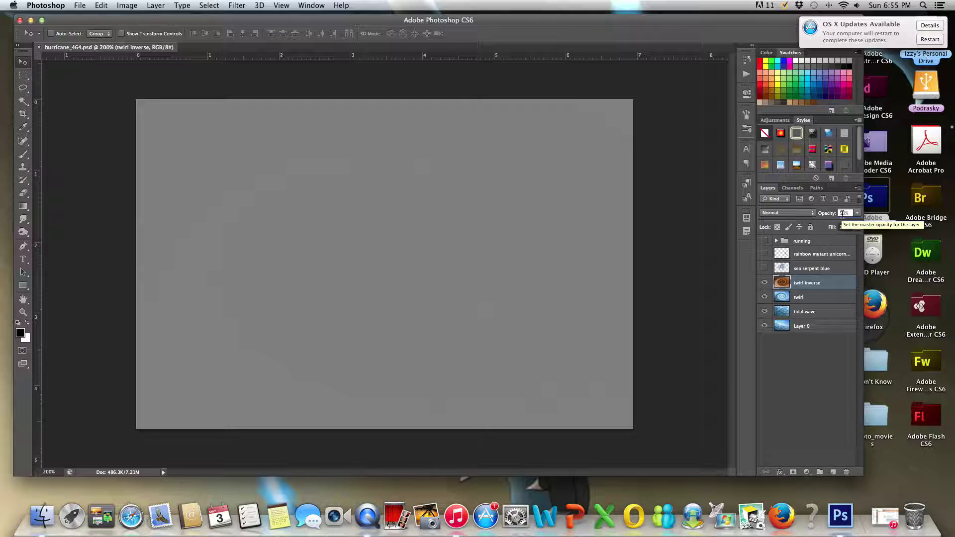
# - Apply the new opacity value and save as hurricane_465.psd
pyautogui.press('Return')
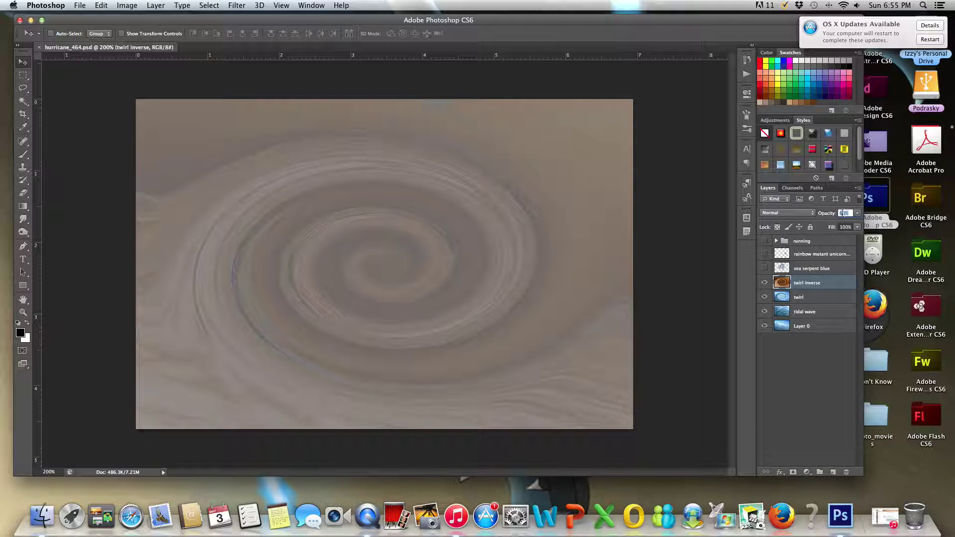
pyautogui.hotkey('ctrl', 'shift', 's')
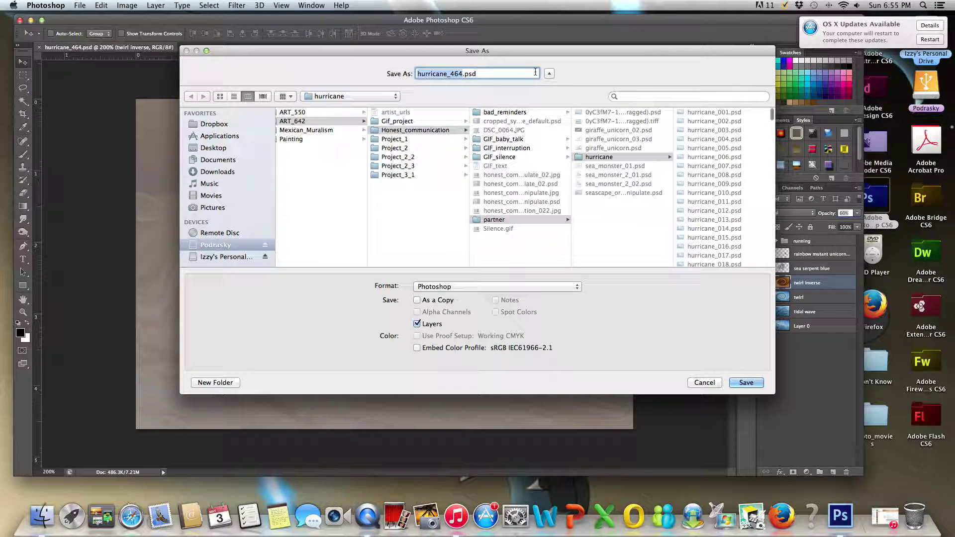
pyautogui.click(458, 74)
pyautogui.press('Delete')
pyautogui.write('5')
pyautogui.press('Return')
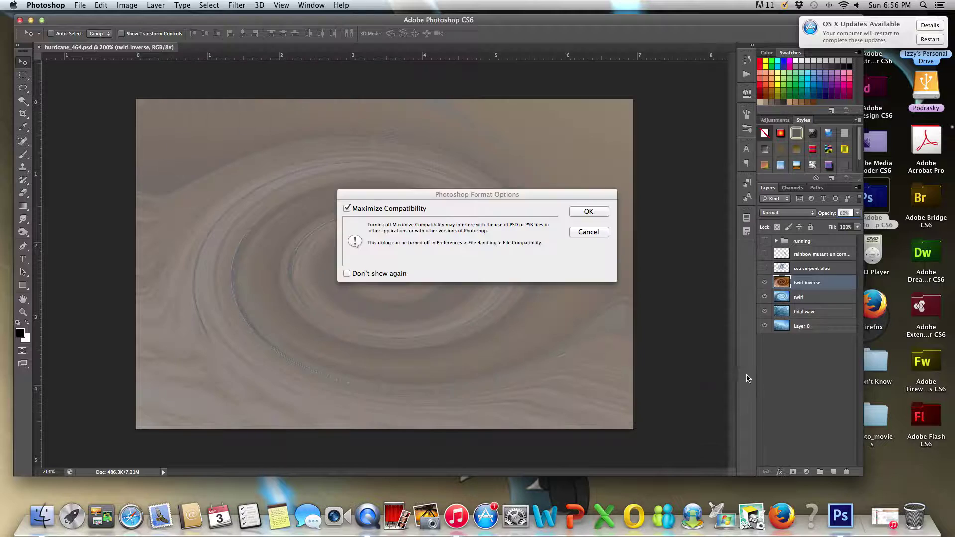
pyautogui.press('Return')
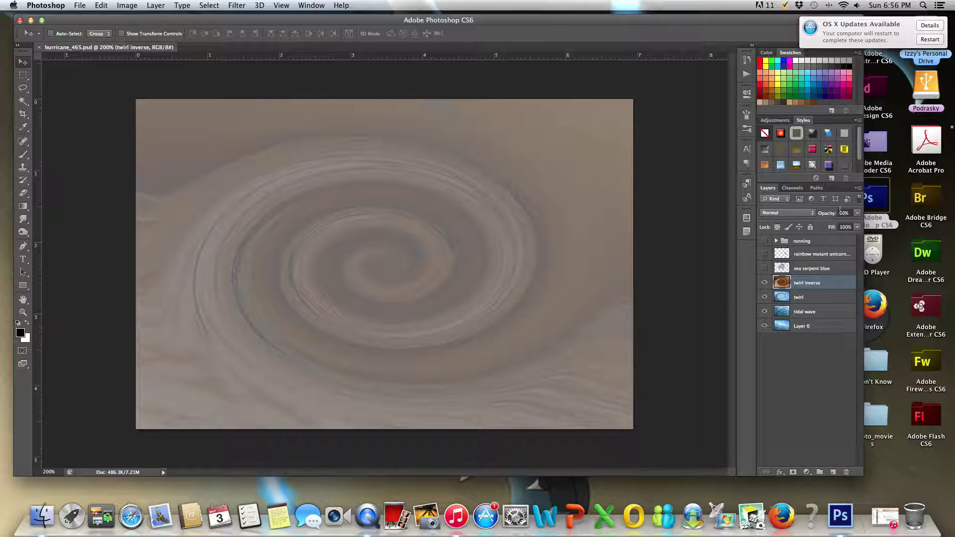
# - Raise the opacity to 75% and save as hurricane_466.psd
pyautogui.write('75')
pyautogui.press('Return')
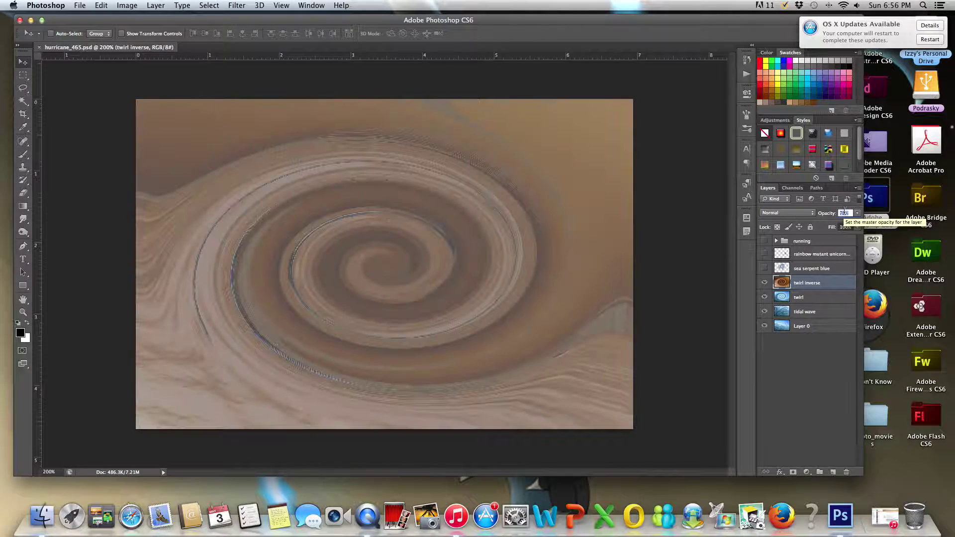
pyautogui.press('super+shift+s')
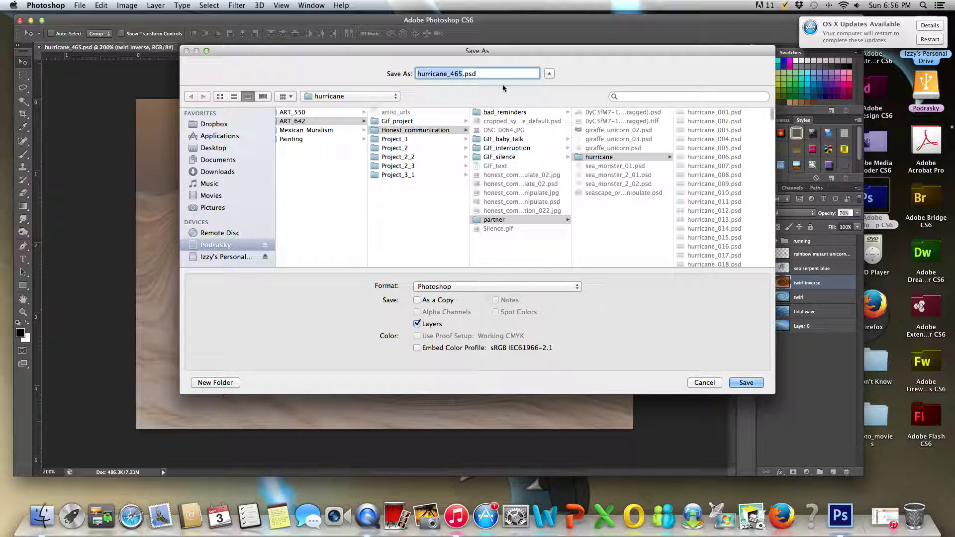
pyautogui.click(462, 76)
pyautogui.press('BackSpace')
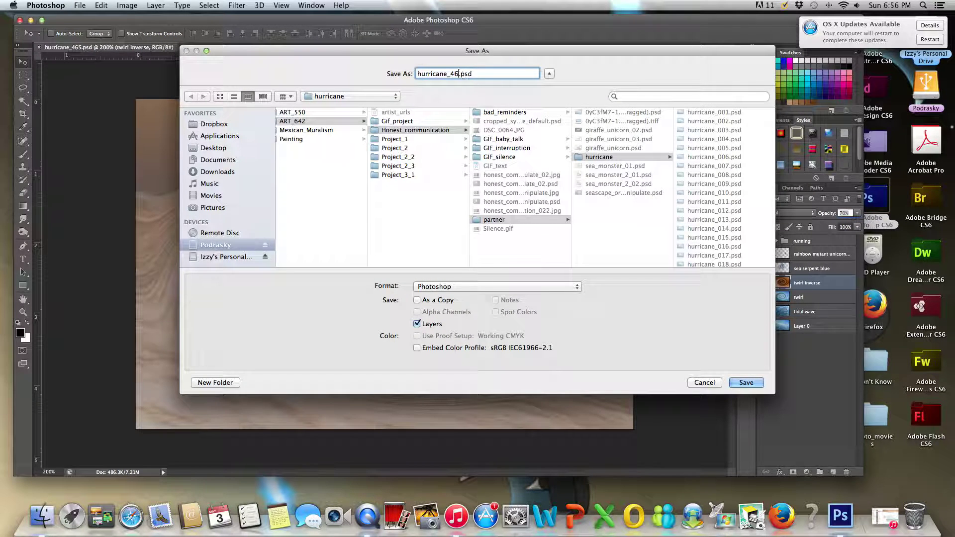
pyautogui.write('6')
pyautogui.click(746, 382)
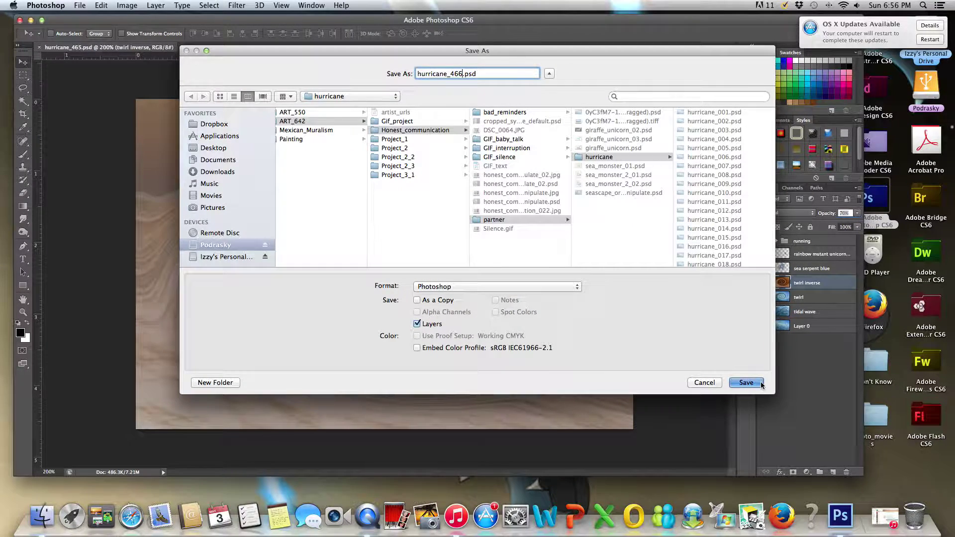
pyautogui.click(590, 211)
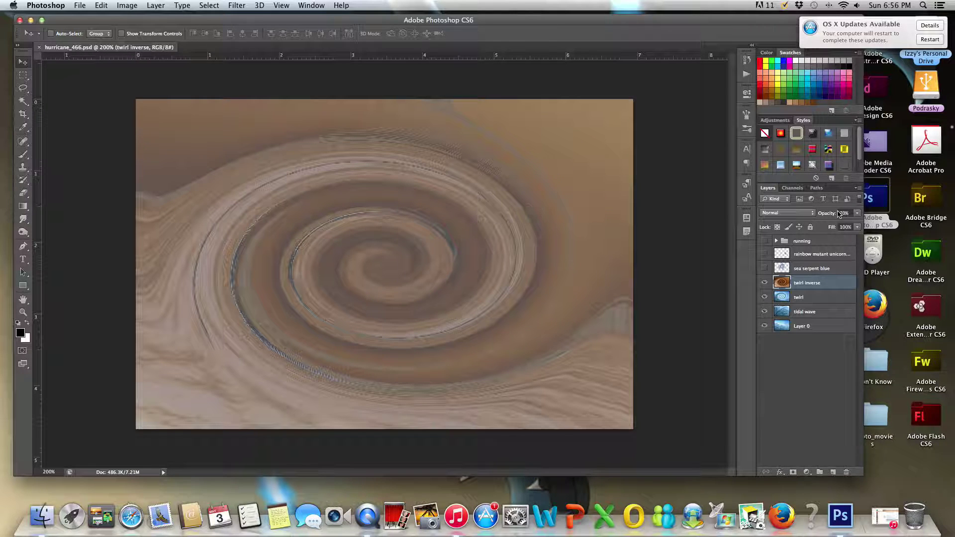
# - Raise the opacity to 80% and save as hurricane_467.psd
pyautogui.write('80')
pyautogui.press('Return')
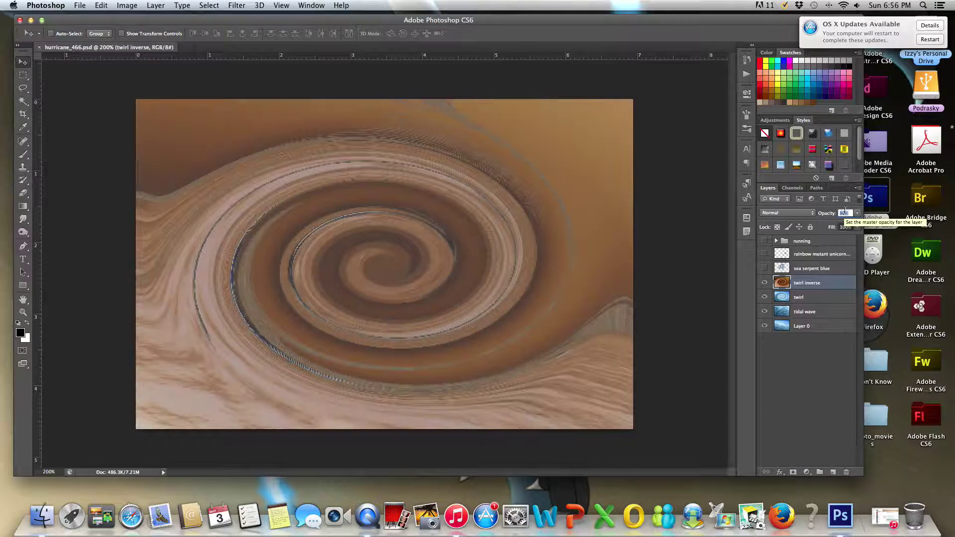
pyautogui.press('super+shift+s')
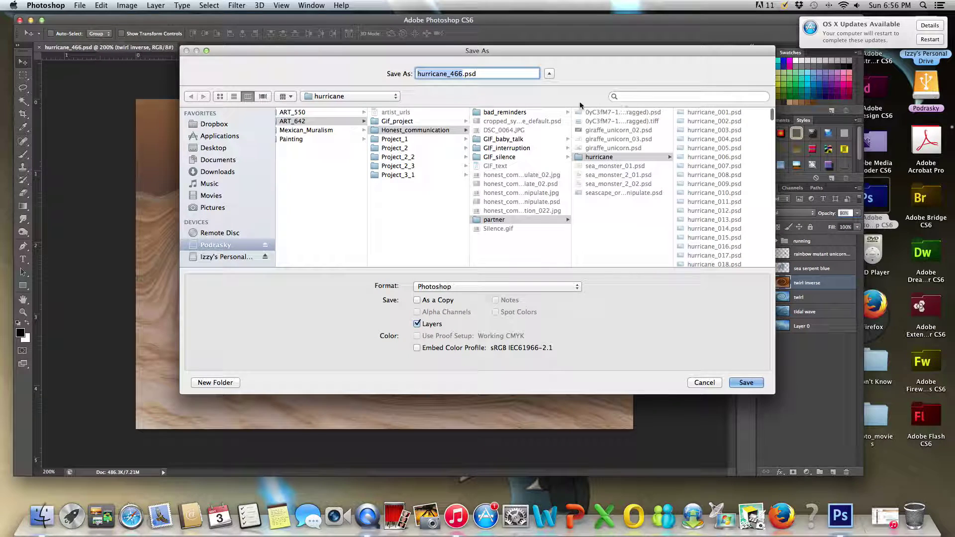
pyautogui.click(460, 74)
pyautogui.press('BackSpace')
pyautogui.write('7')
pyautogui.press('Return')
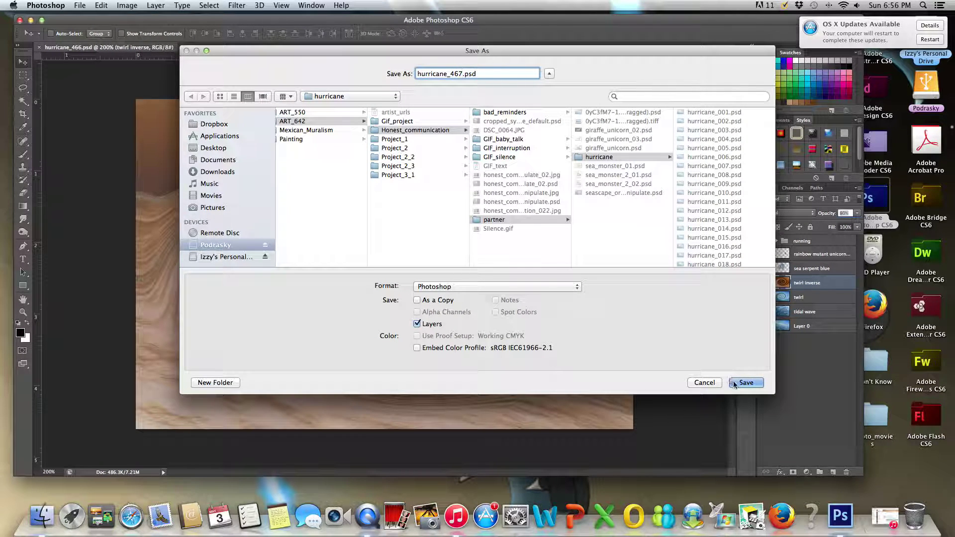
pyautogui.click(589, 213)
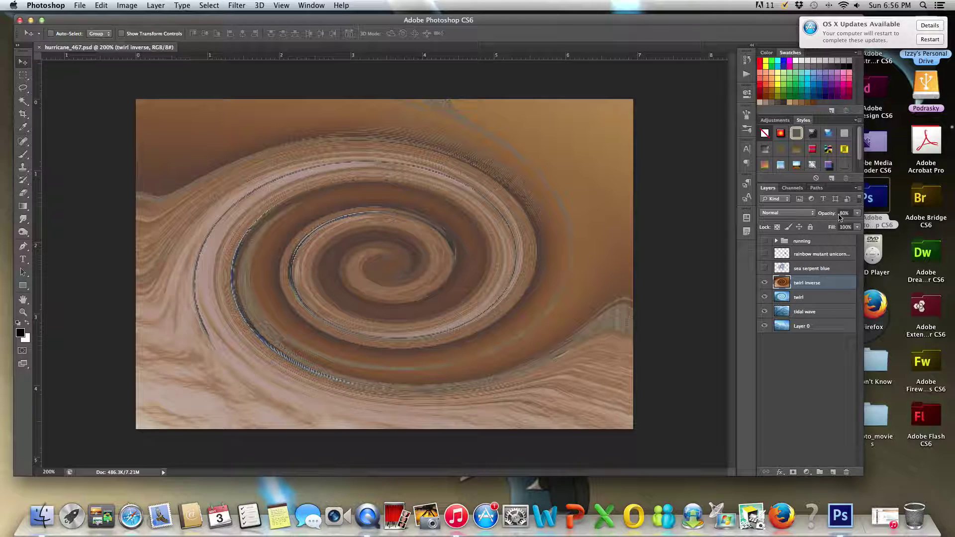
# - Raise the opacity to 90% and save as hurricane_468.psd
pyautogui.write('90')
pyautogui.press('Return')
pyautogui.press('super+shift+s')
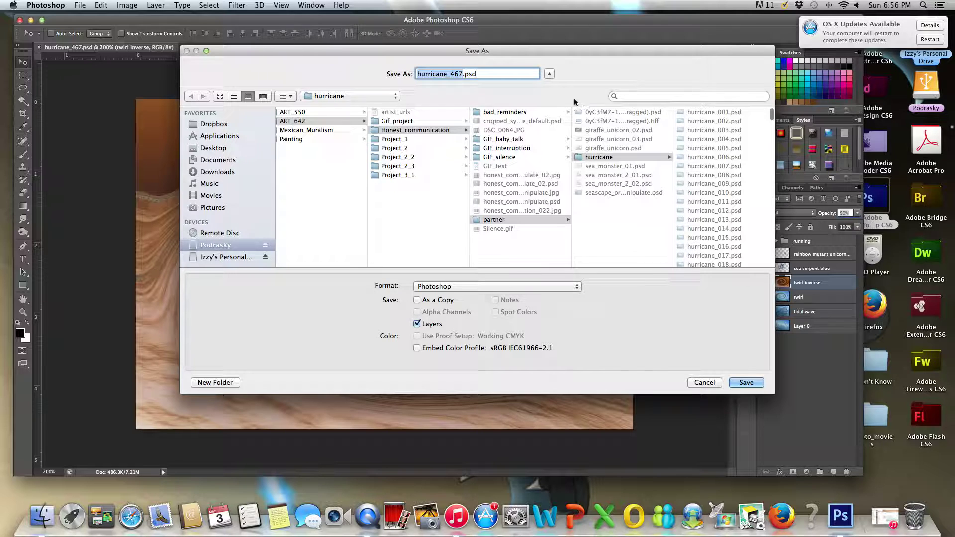
pyautogui.click(461, 74)
pyautogui.press('Delete')
pyautogui.write('8')
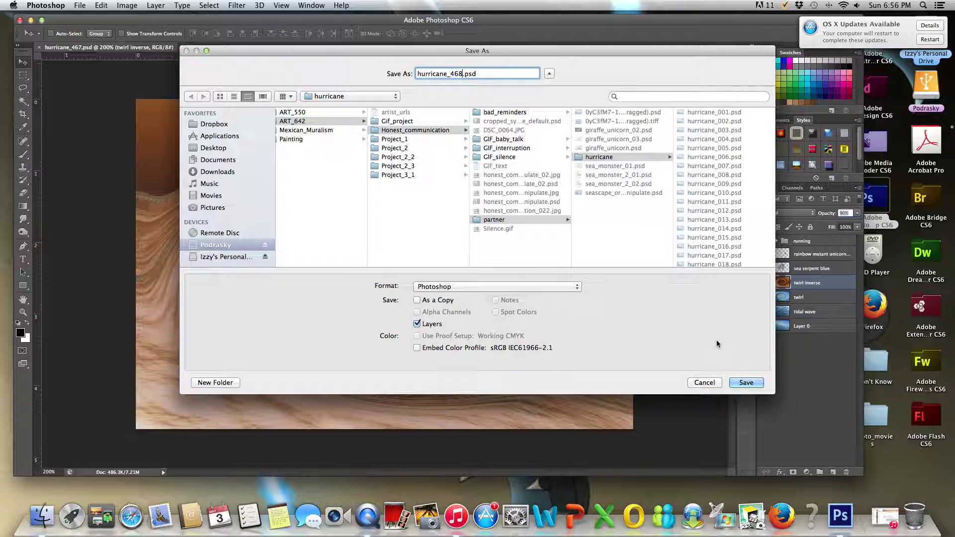
pyautogui.click(752, 385)
pyautogui.click(586, 211)
# - Set the opacity to 100% and save as hurricane_469.psd
pyautogui.click(844, 213)
pyautogui.write('100')
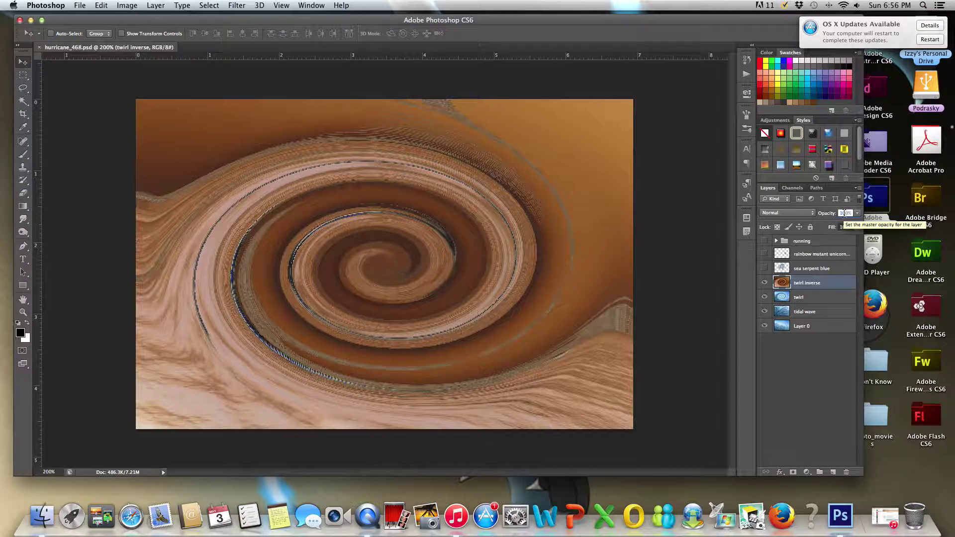
pyautogui.press('Return')
pyautogui.press('super+shift+s')
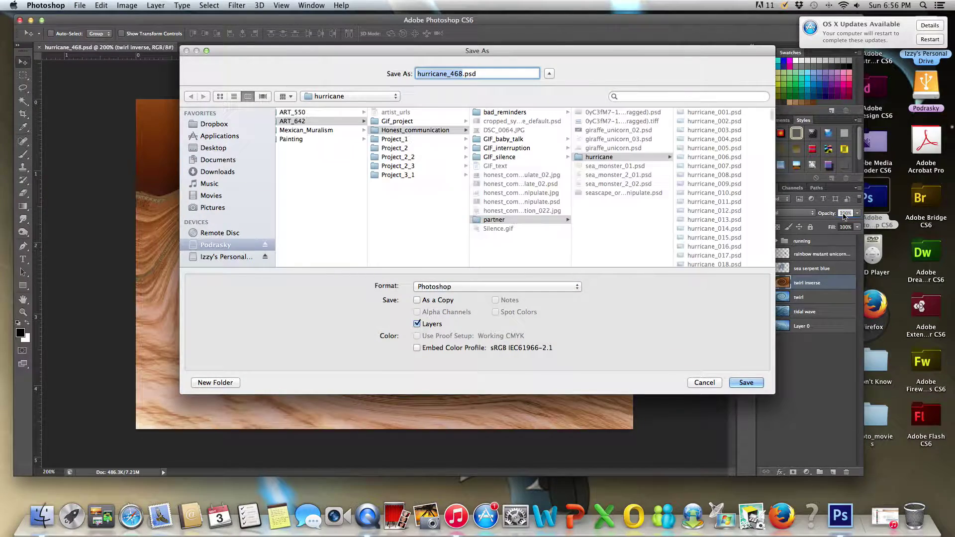
pyautogui.click(458, 73)
pyautogui.press('BackSpace')
pyautogui.write('9')
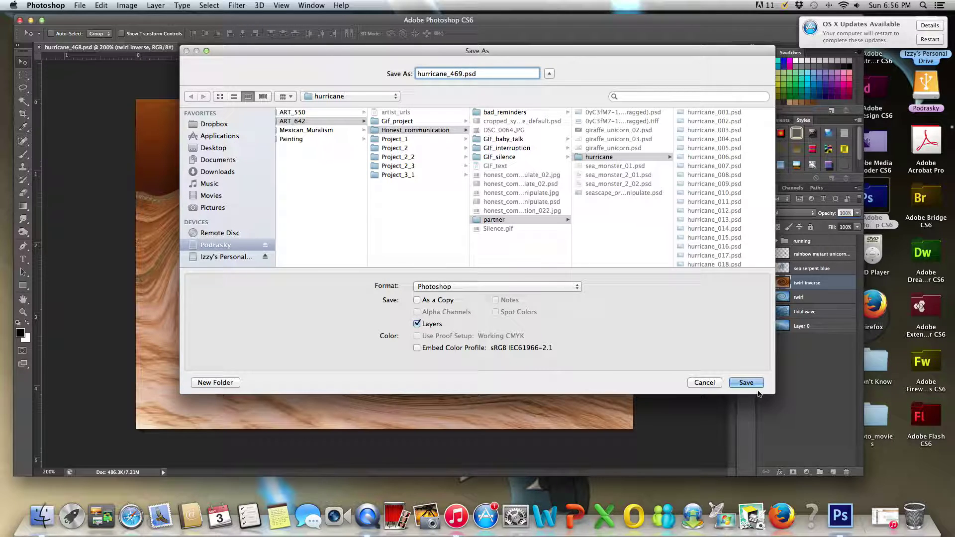
pyautogui.click(752, 383)
pyautogui.click(603, 211)
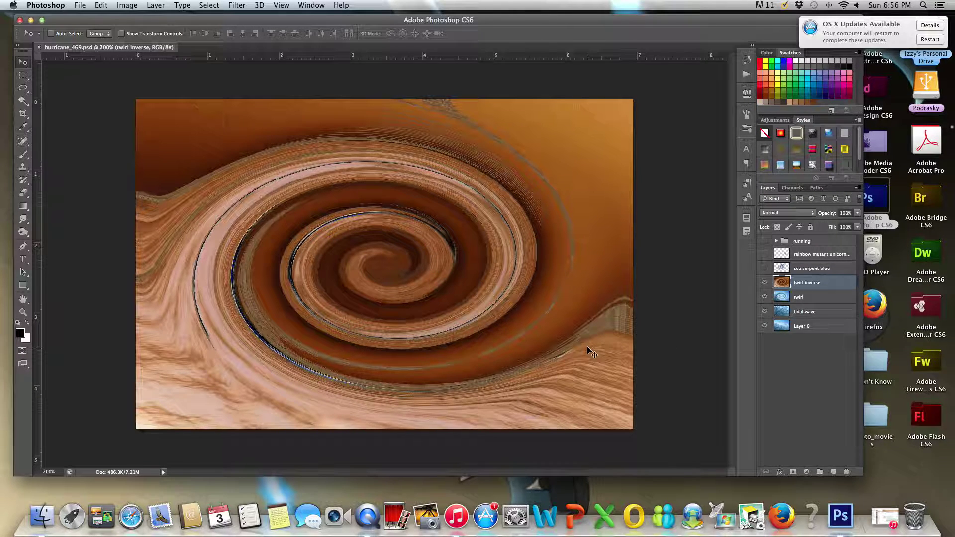
pyautogui.click(76, 6)
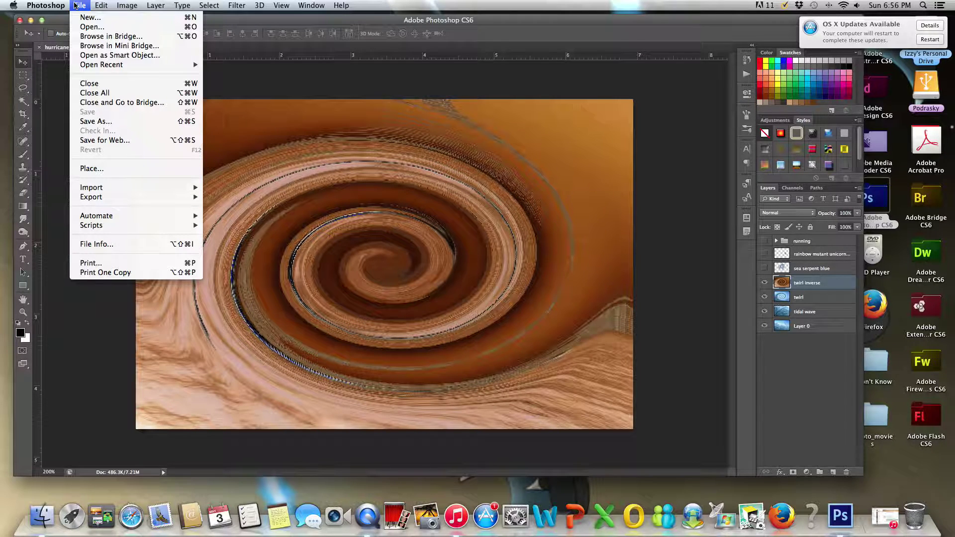
# - In Load Layers, add hurricane_001 through hurricane_469 as the source files
pyautogui.click(268, 64)
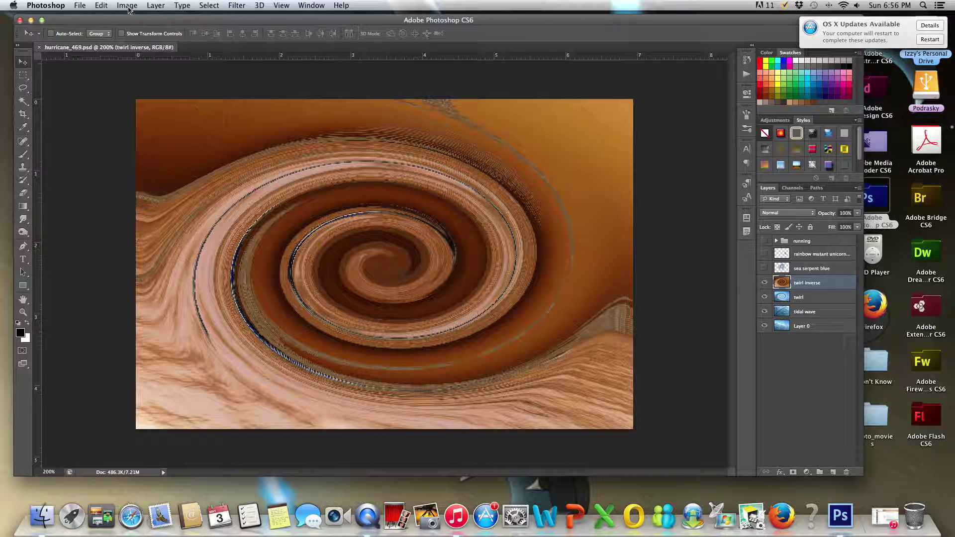
pyautogui.click(78, 6)
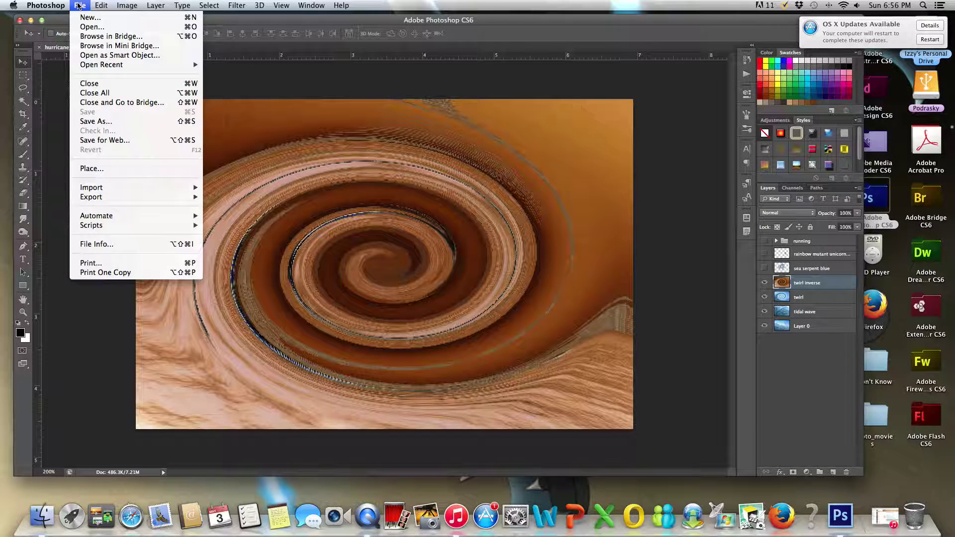
pyautogui.moveTo(91, 225)
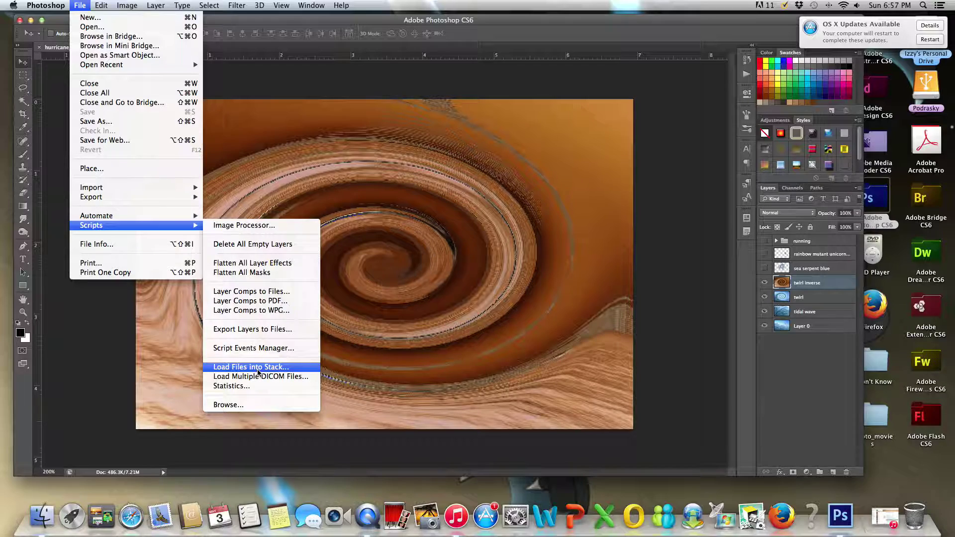
pyautogui.click(259, 369)
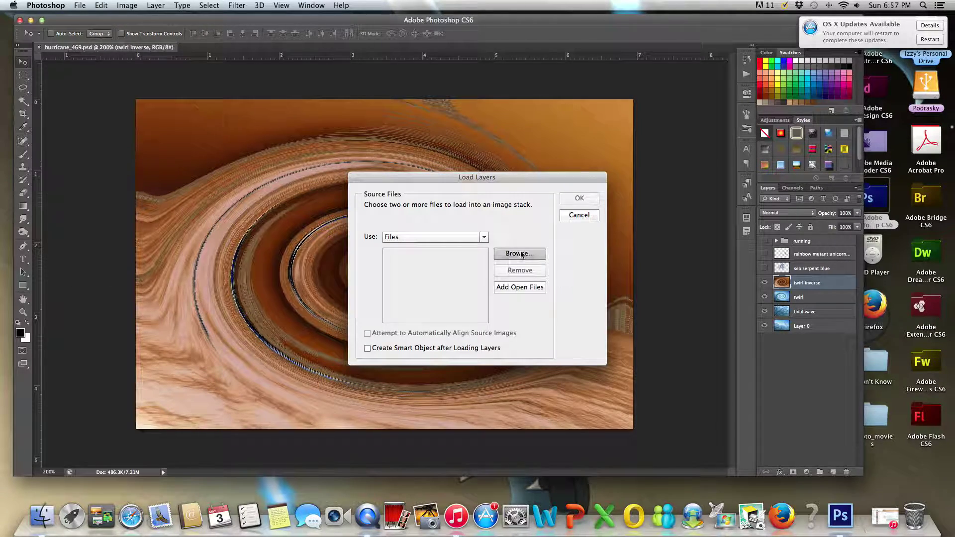
pyautogui.click(521, 254)
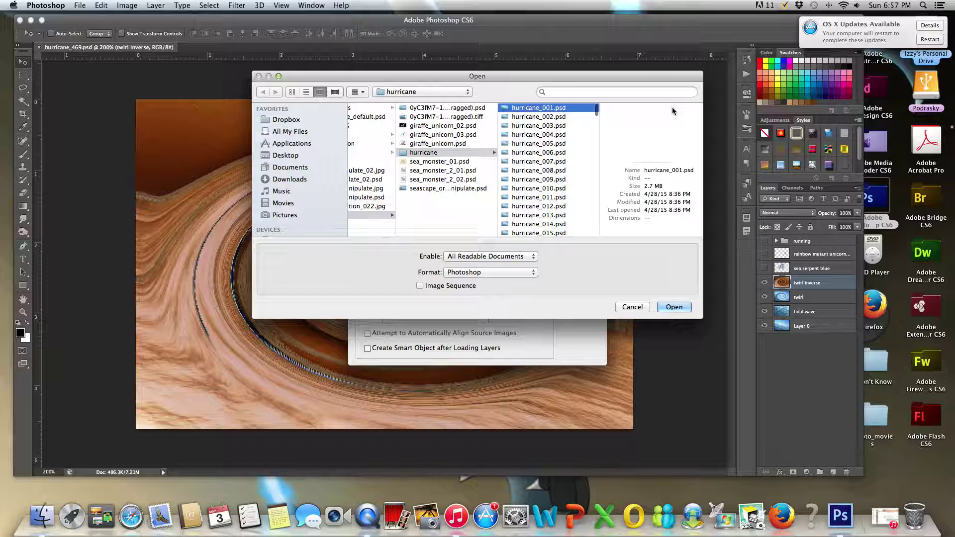
pyautogui.scroll(-5, 587, 174)
pyautogui.scroll(-5, 587, 174)
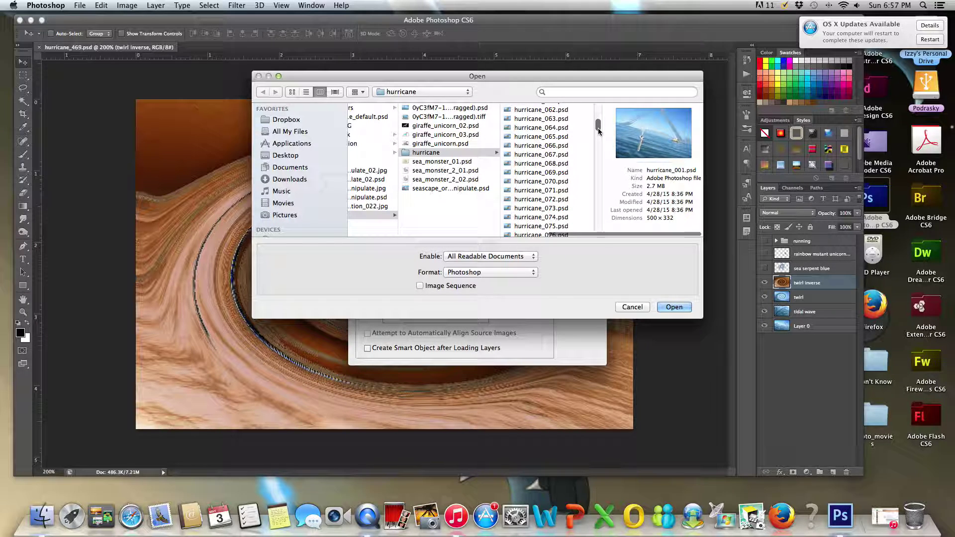
pyautogui.moveTo(599, 128); pyautogui.dragTo(598, 237)
pyautogui.keyDown('shift'); pyautogui.click(563, 233); pyautogui.keyUp('shift')
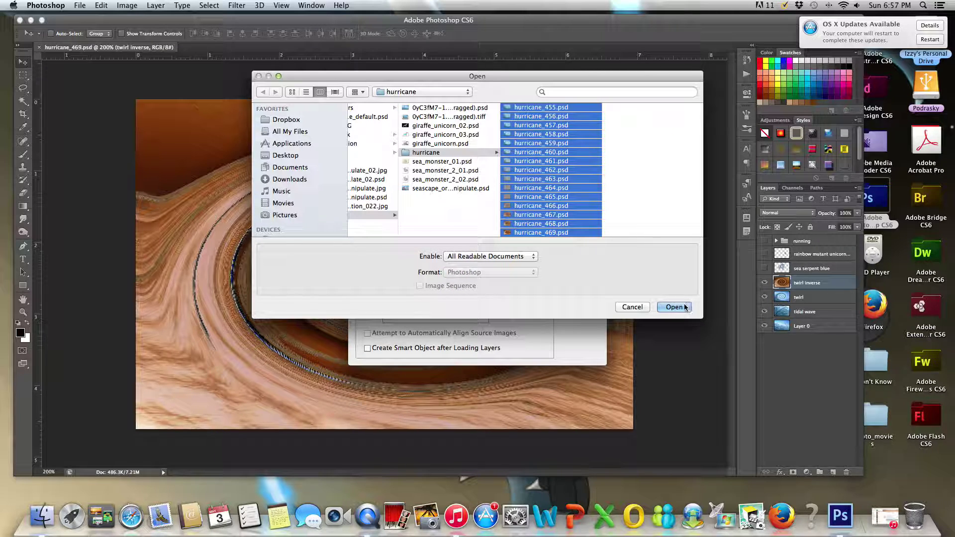
pyautogui.click(685, 307)
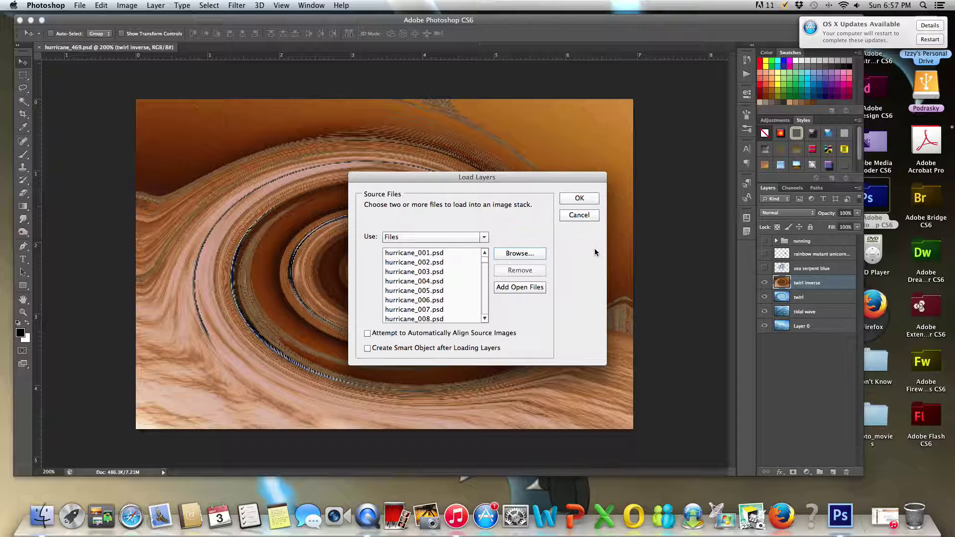
pyautogui.click(571, 201)
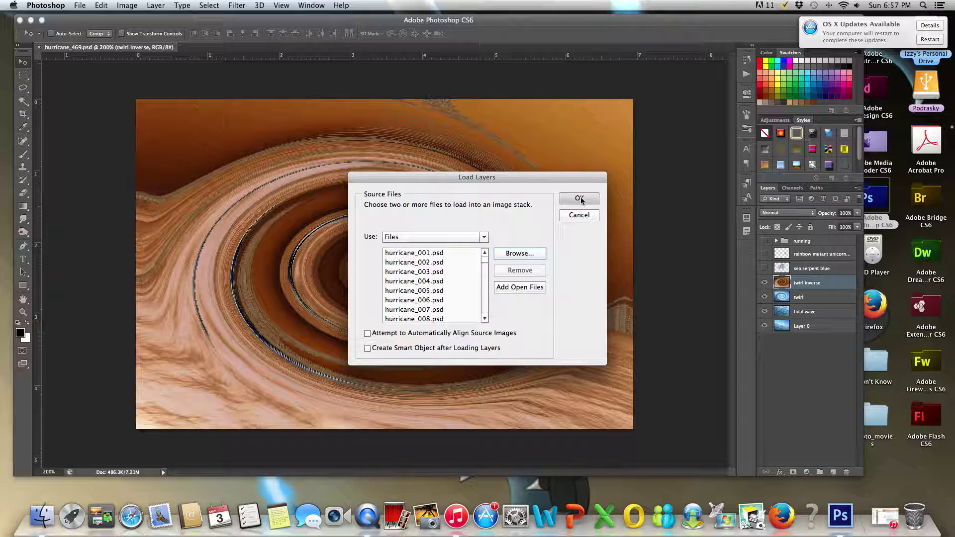
# - Load all the hurricane frames as layers into a new Untitled1 document
pyautogui.click(580, 199)
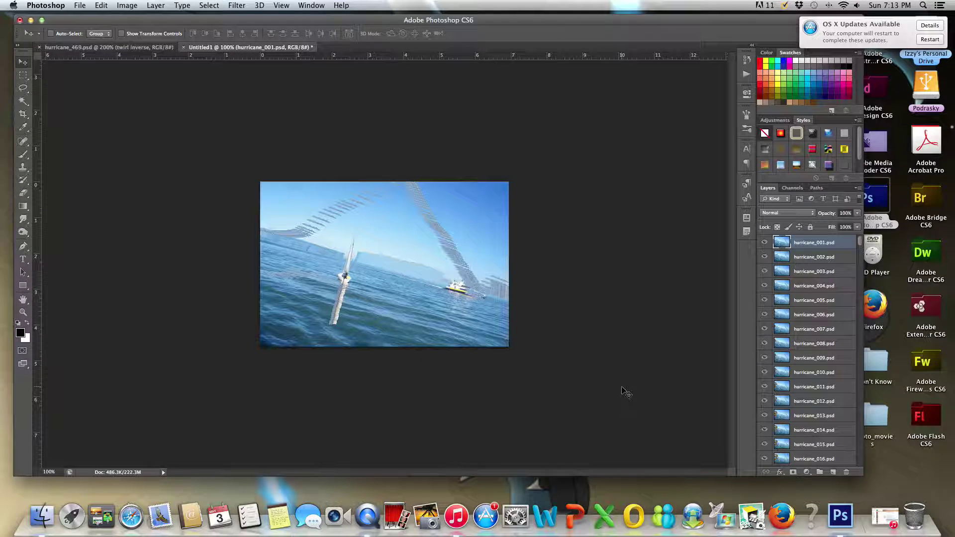
pyautogui.click(309, 6)
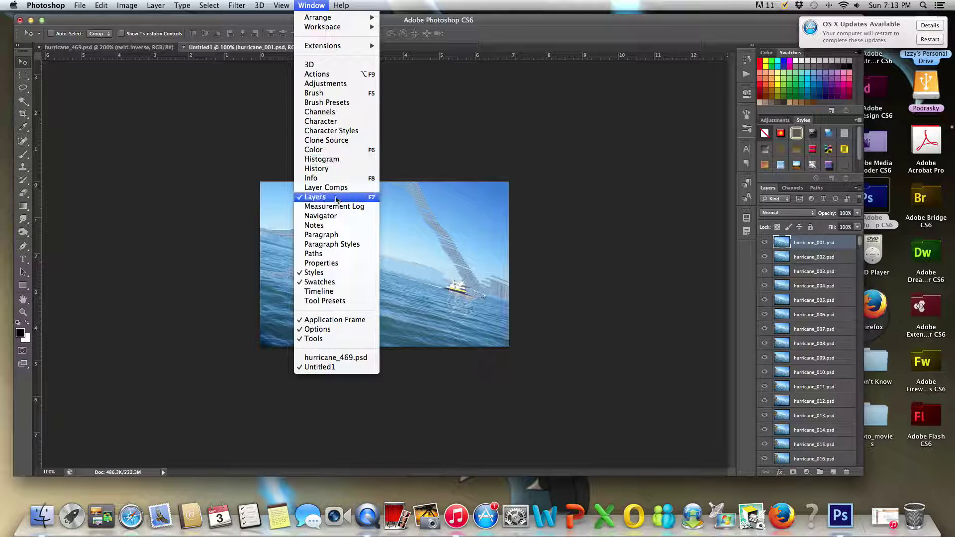
# - Create a Timeline frame animation with one frame per hurricane layer
pyautogui.click(326, 291)
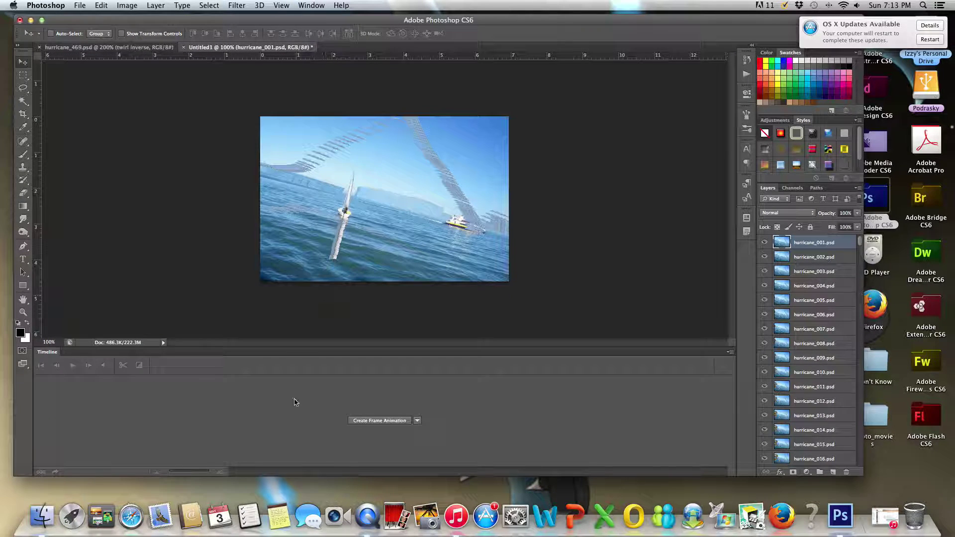
pyautogui.click(388, 421)
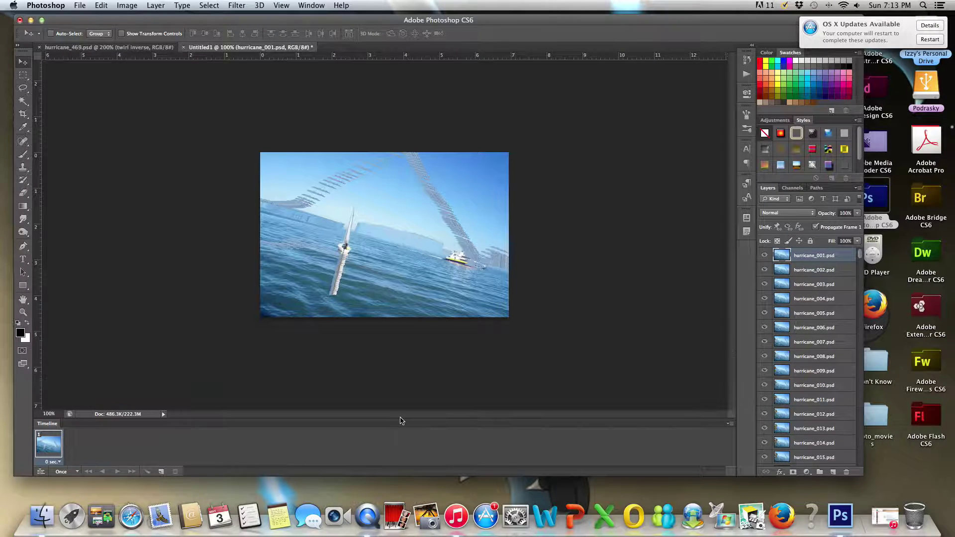
pyautogui.click(730, 424)
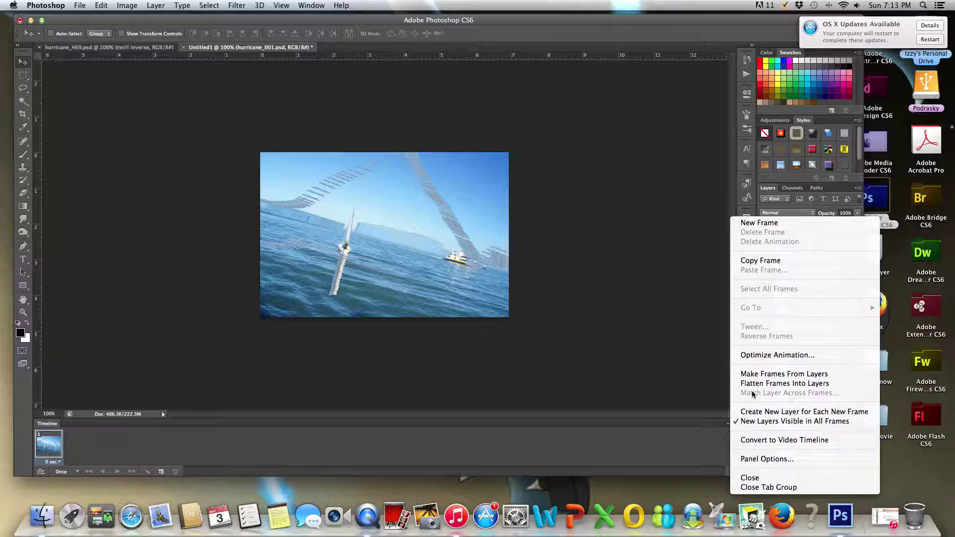
pyautogui.click(752, 374)
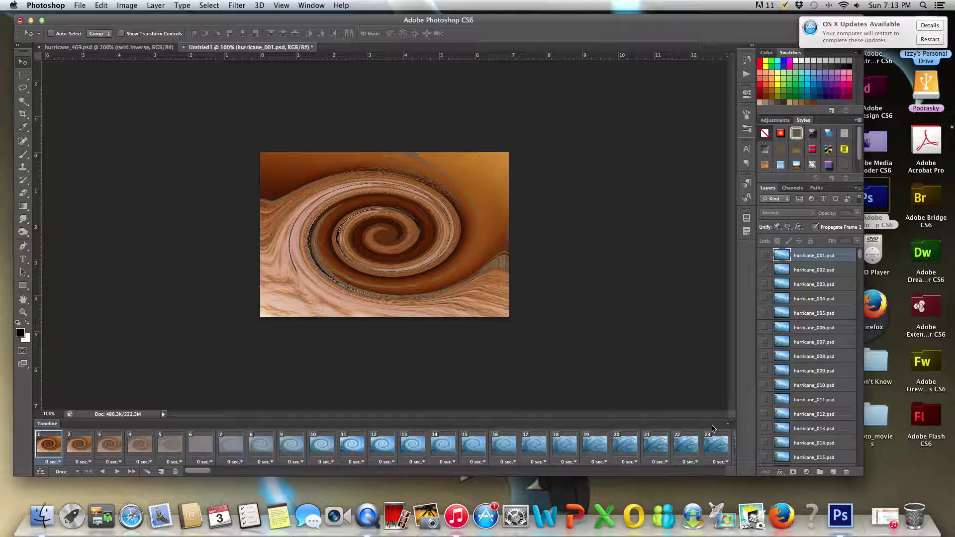
pyautogui.click(729, 424)
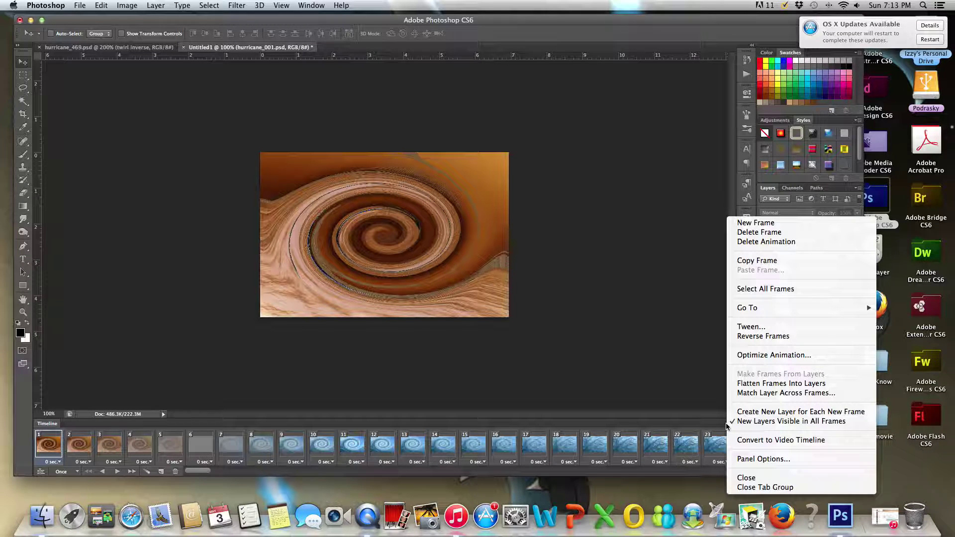
pyautogui.click(491, 479)
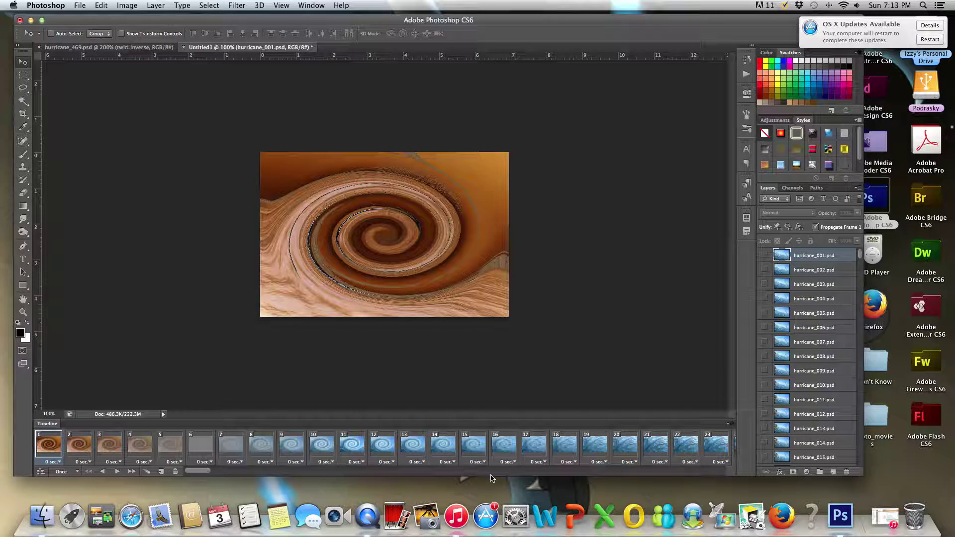
# - Set the animation looping to Forever, preview playback, then view frame 383
pyautogui.click(60, 472)
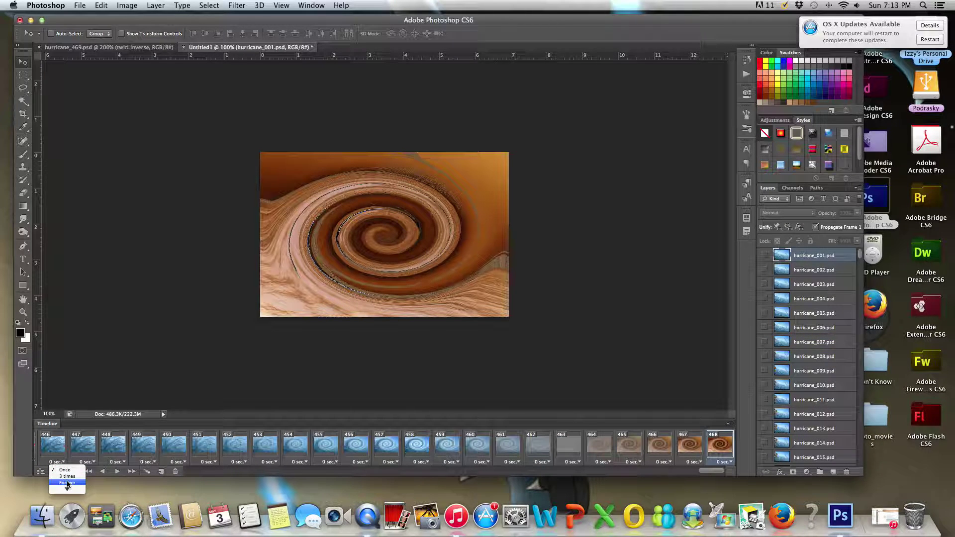
pyautogui.click(62, 489)
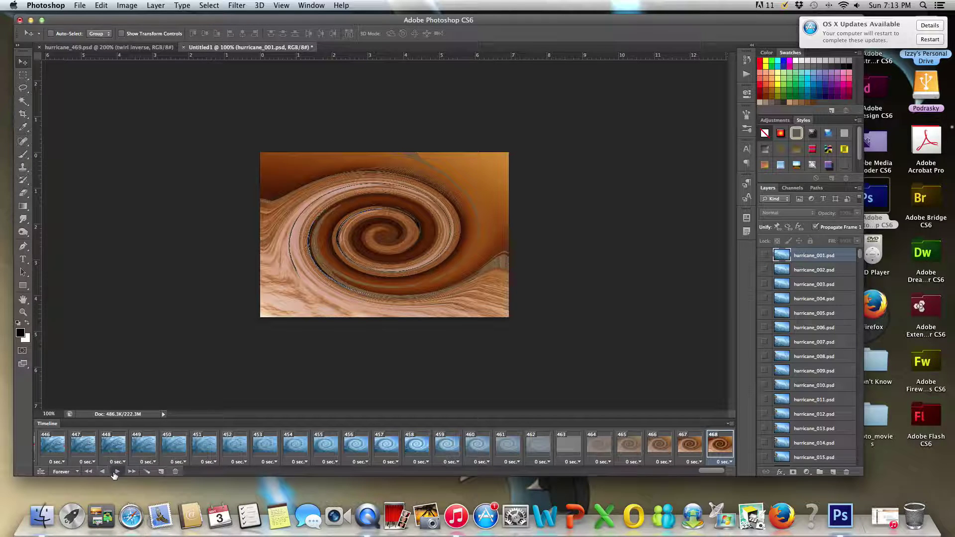
pyautogui.click(116, 472)
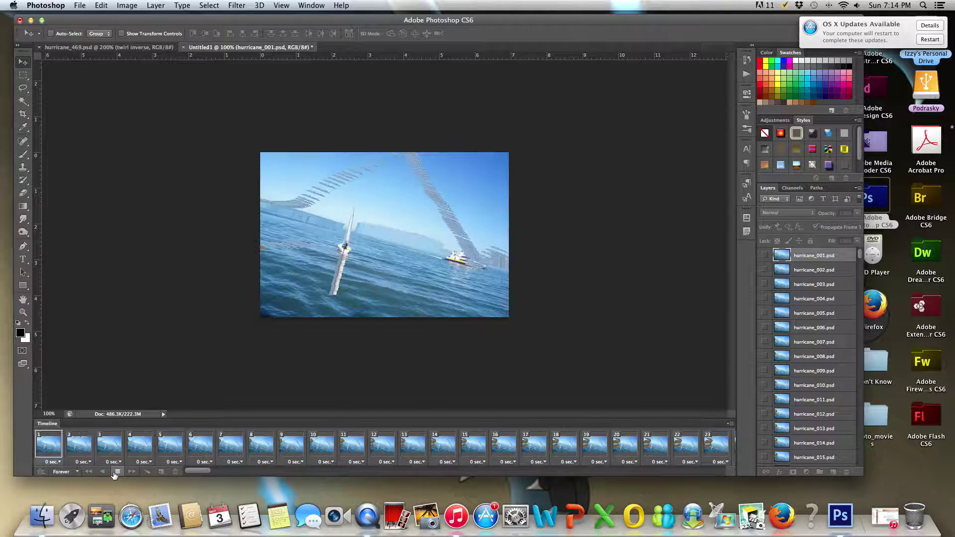
pyautogui.click(118, 472)
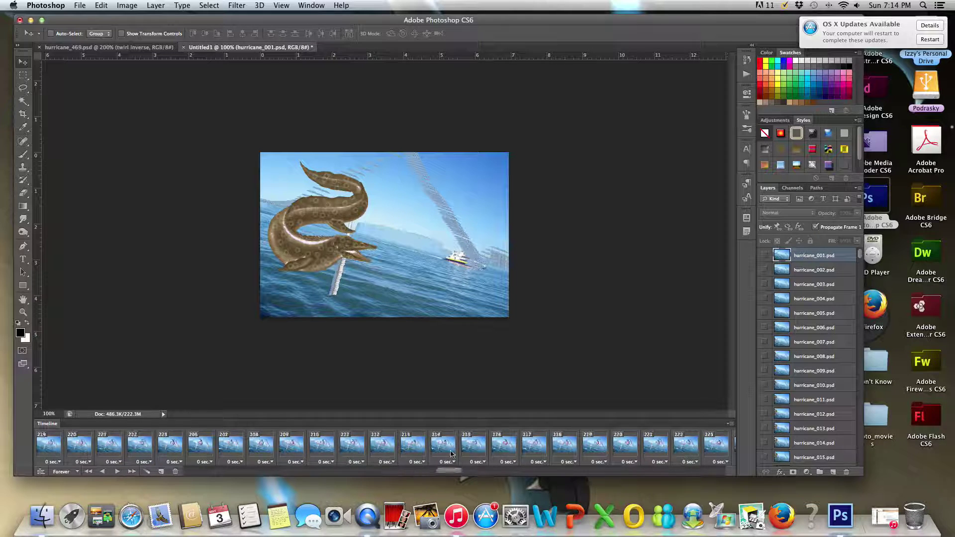
pyautogui.moveTo(485, 472); pyautogui.dragTo(658, 470)
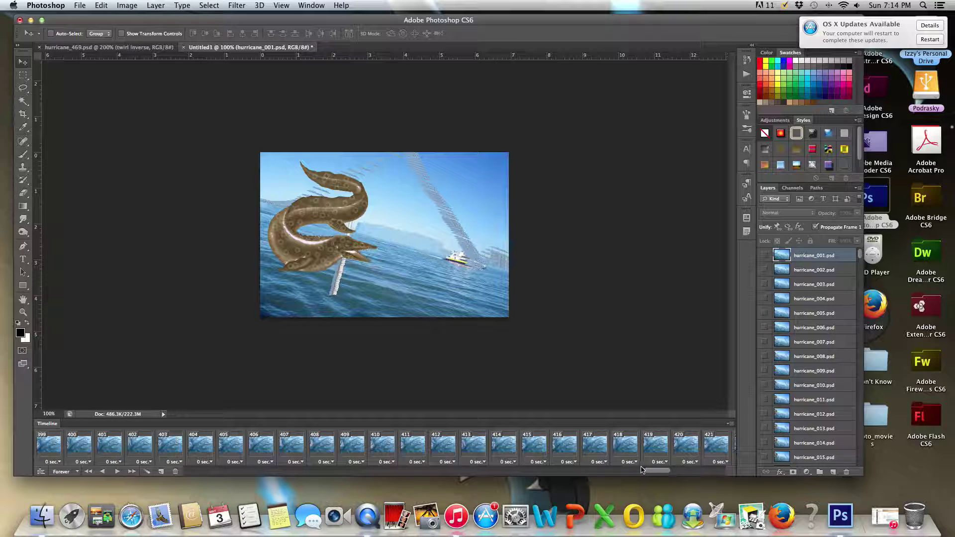
pyautogui.moveTo(646, 472)
pyautogui.mouseDown()
pyautogui.moveTo(592, 472)
pyautogui.moveTo(639, 473)
pyautogui.mouseUp()
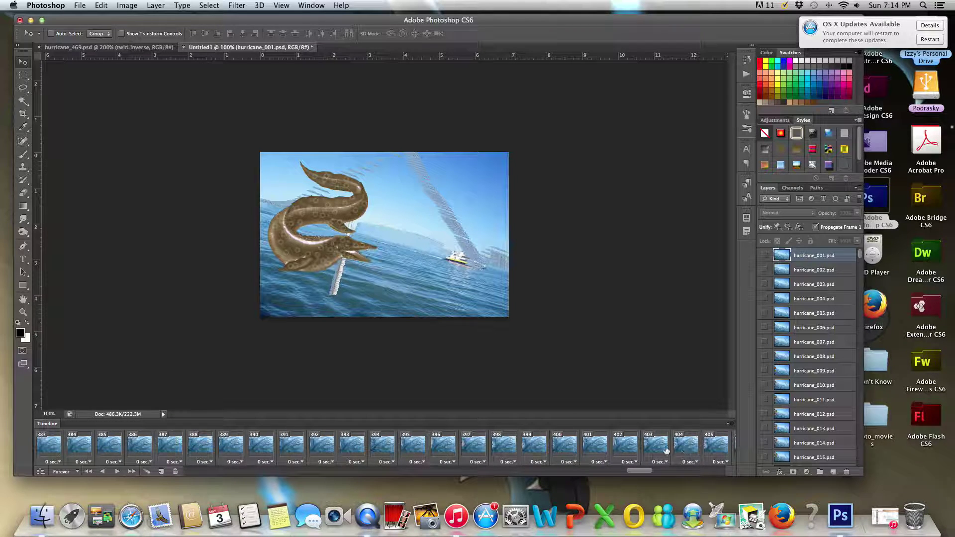
pyautogui.click(49, 448)
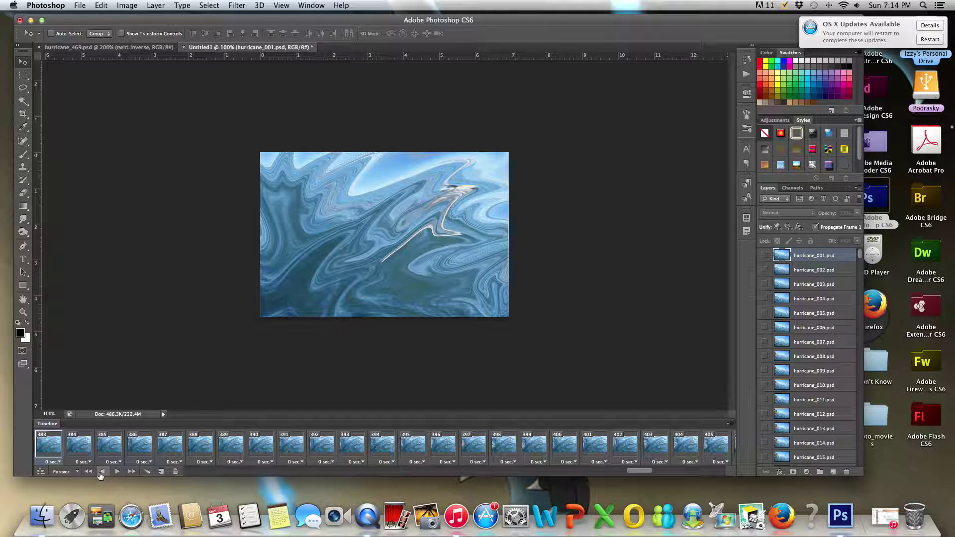
pyautogui.moveTo(648, 474); pyautogui.dragTo(614, 475)
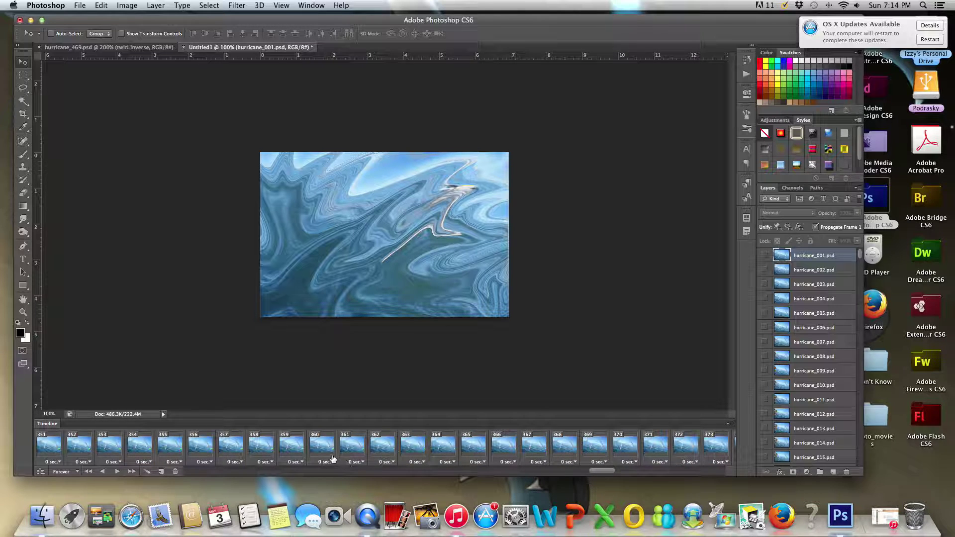
pyautogui.click(335, 452)
pyautogui.click(354, 450)
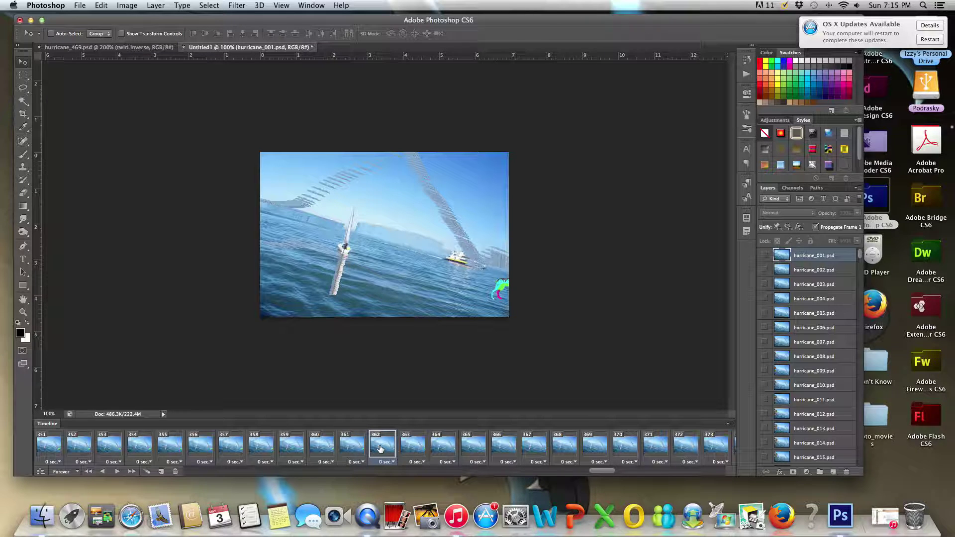
pyautogui.click(407, 448)
pyautogui.click(445, 446)
pyautogui.click(475, 447)
pyautogui.click(505, 446)
pyautogui.click(533, 448)
pyautogui.click(567, 448)
pyautogui.click(597, 448)
pyautogui.click(630, 449)
pyautogui.click(683, 450)
pyautogui.click(717, 450)
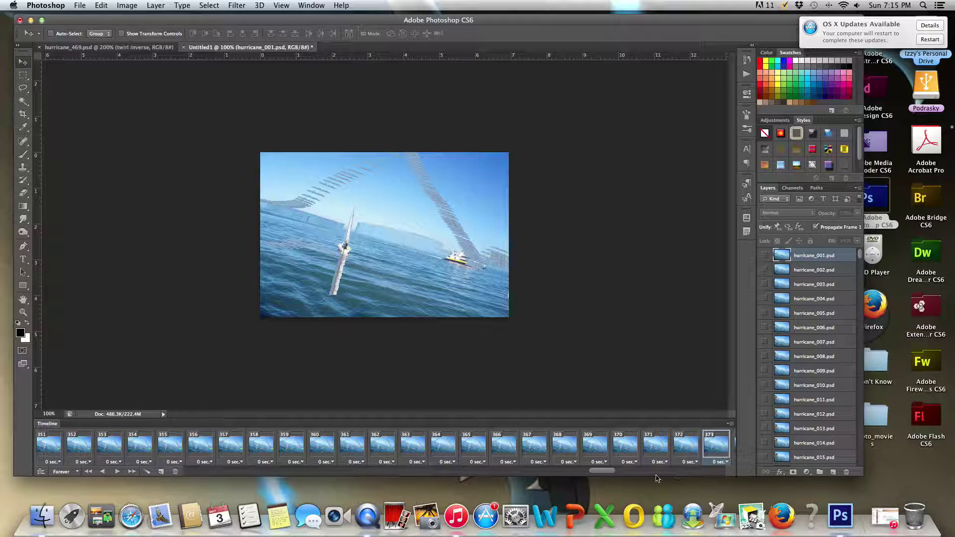
pyautogui.moveTo(601, 477); pyautogui.dragTo(616, 477)
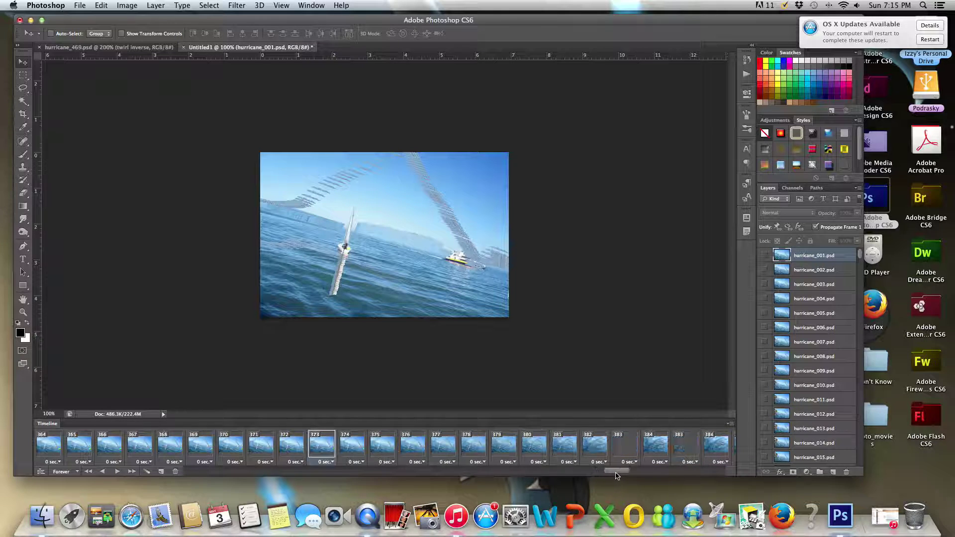
pyautogui.click(348, 451)
pyautogui.click(379, 448)
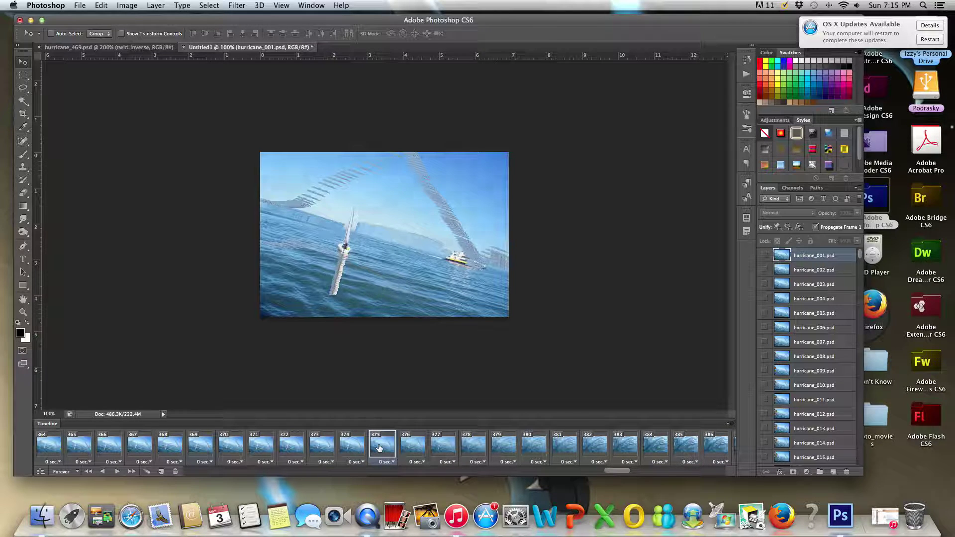
pyautogui.click(354, 450)
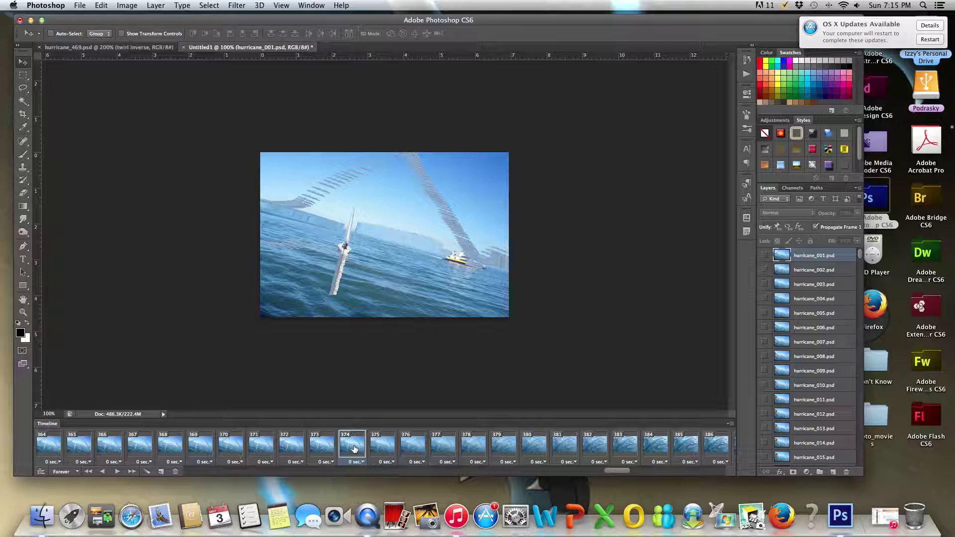
pyautogui.click(329, 449)
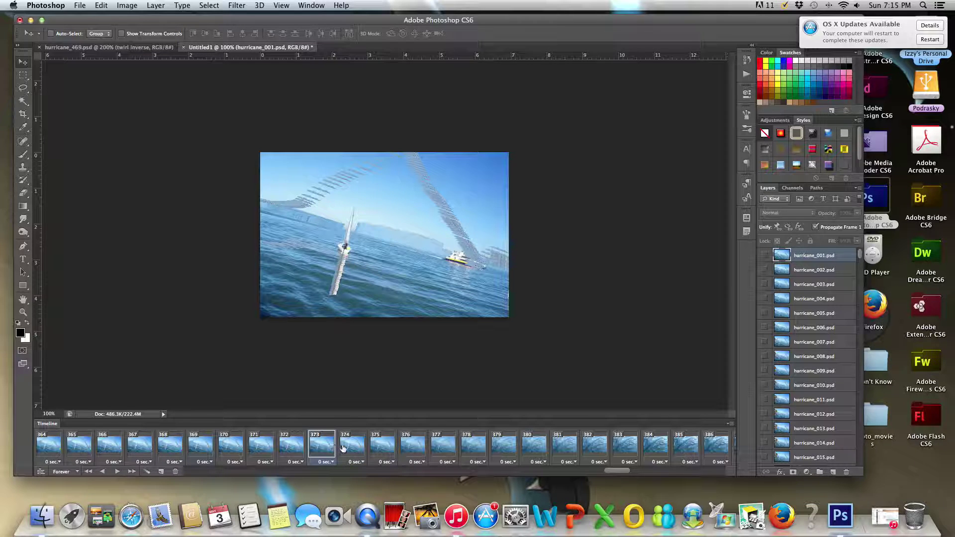
pyautogui.click(347, 449)
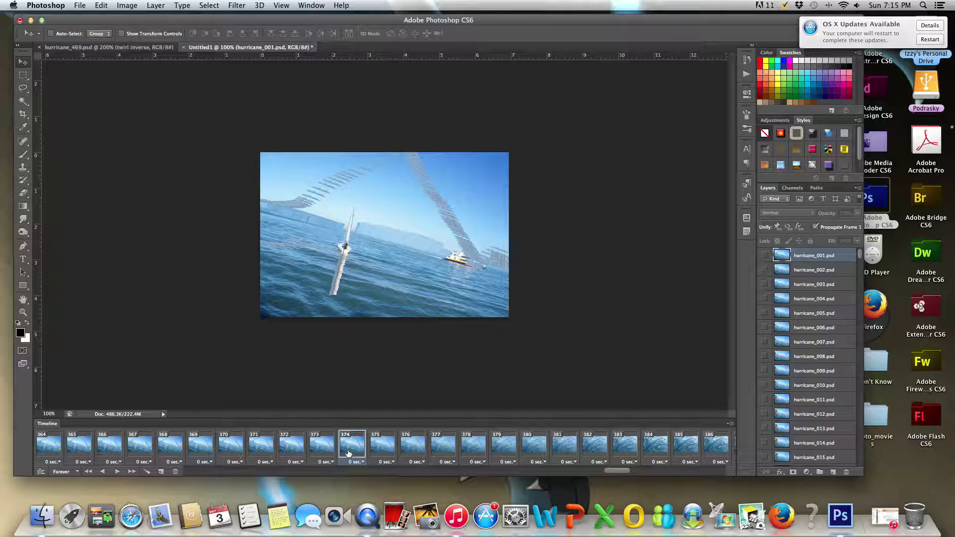
pyautogui.moveTo(619, 472)
pyautogui.mouseDown()
pyautogui.moveTo(637, 473)
pyautogui.moveTo(629, 473)
pyautogui.mouseUp()
pyautogui.click(448, 449)
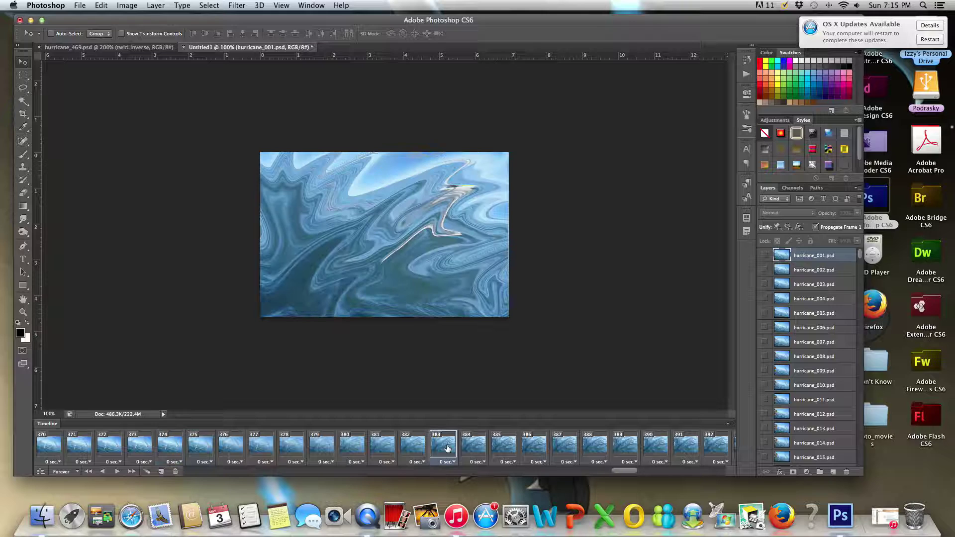
pyautogui.click(470, 449)
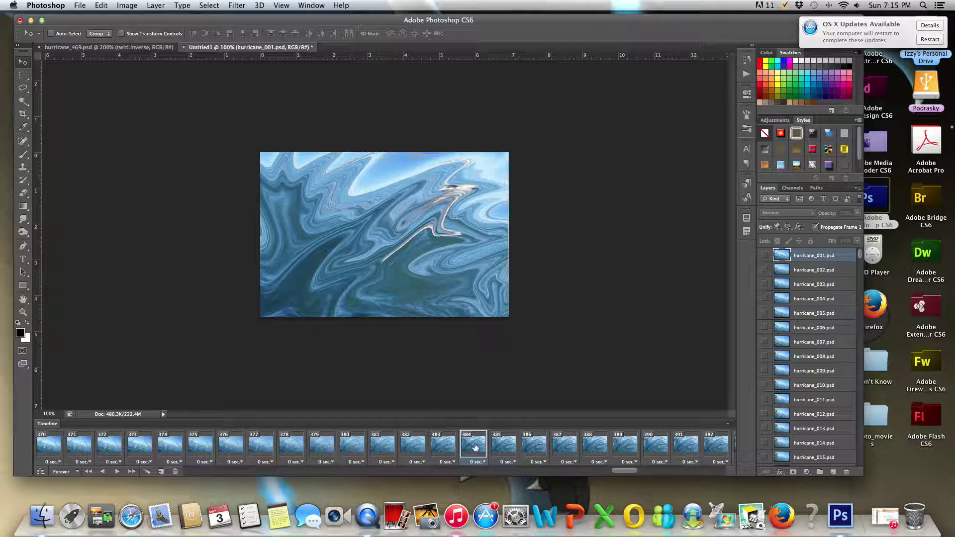
pyautogui.click(503, 448)
pyautogui.click(529, 448)
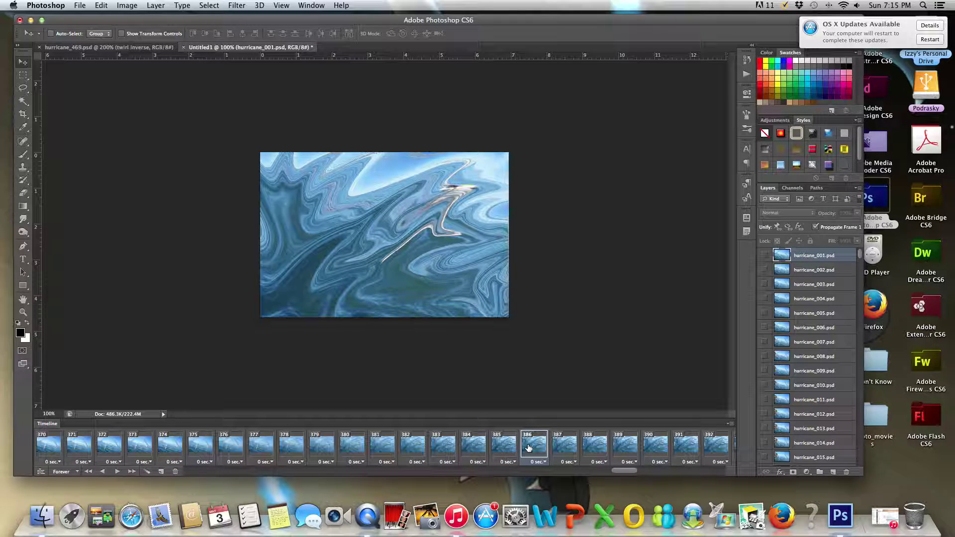
pyautogui.click(508, 448)
pyautogui.click(469, 448)
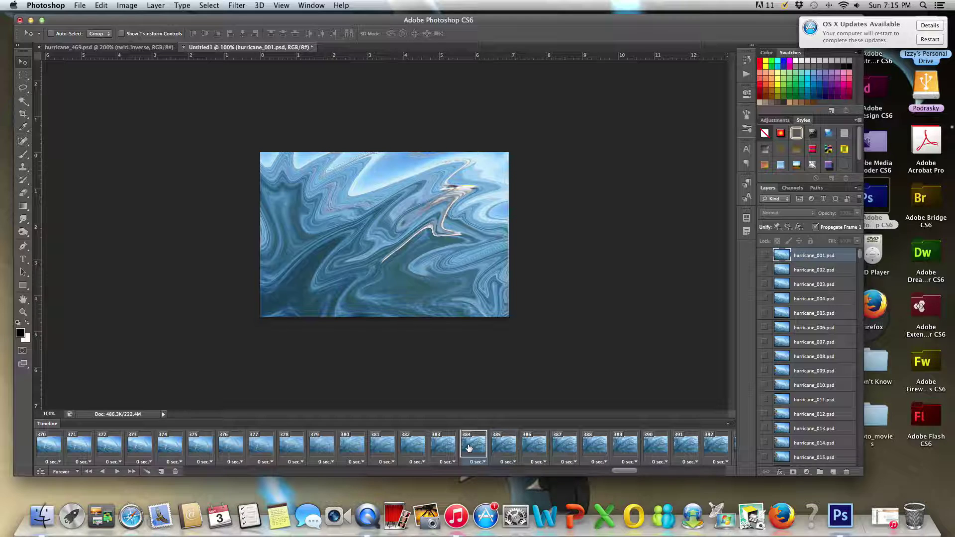
pyautogui.click(435, 451)
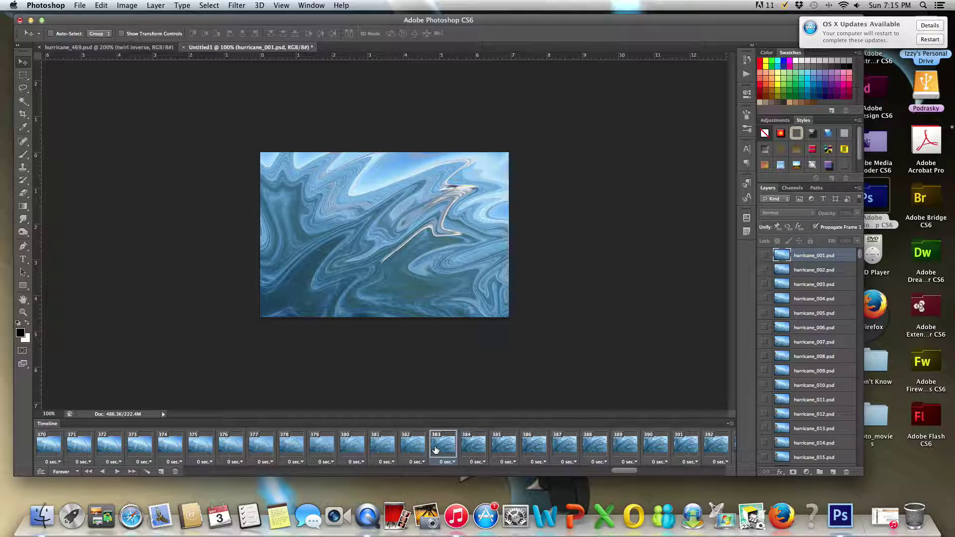
pyautogui.click(472, 451)
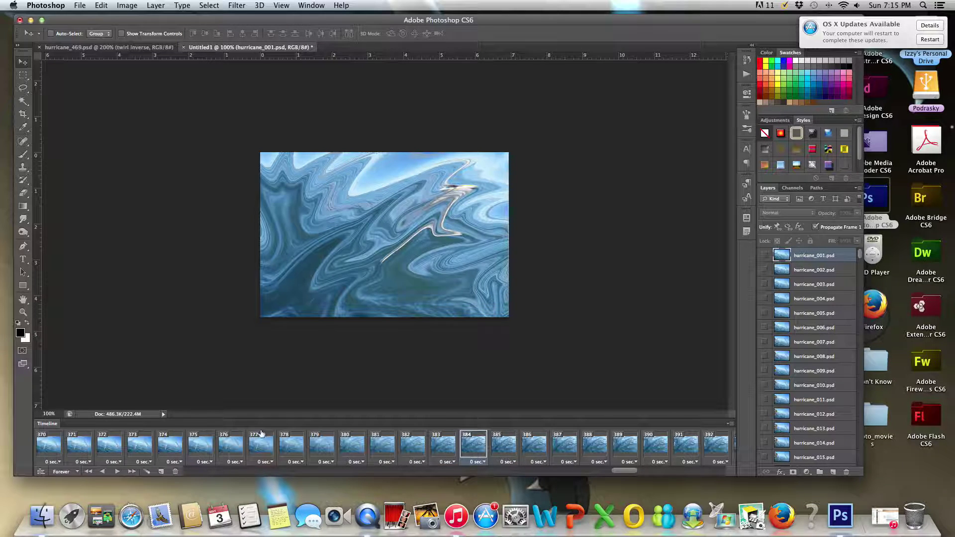
pyautogui.click(125, 450)
pyautogui.click(173, 451)
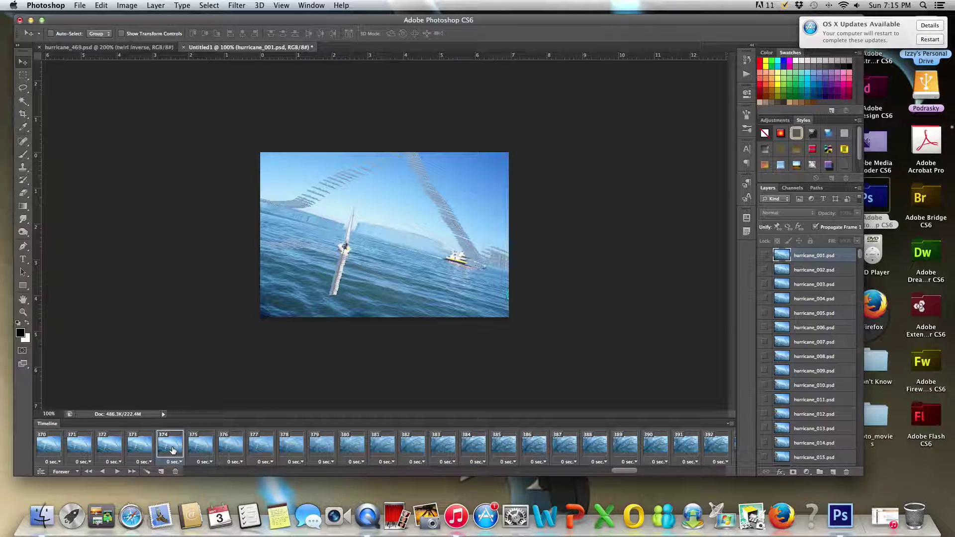
pyautogui.click(197, 450)
pyautogui.click(171, 451)
pyautogui.click(472, 452)
pyautogui.click(502, 453)
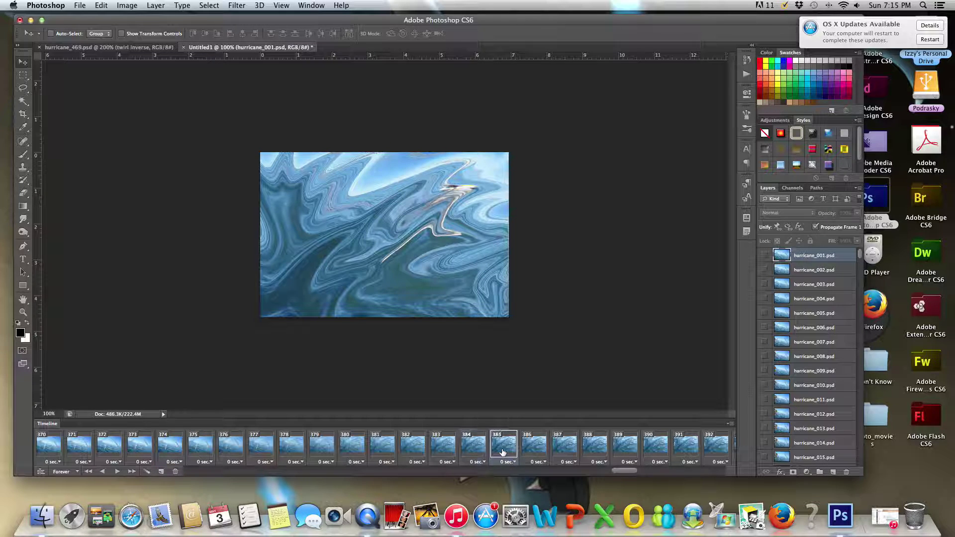
pyautogui.click(476, 452)
pyautogui.click(168, 449)
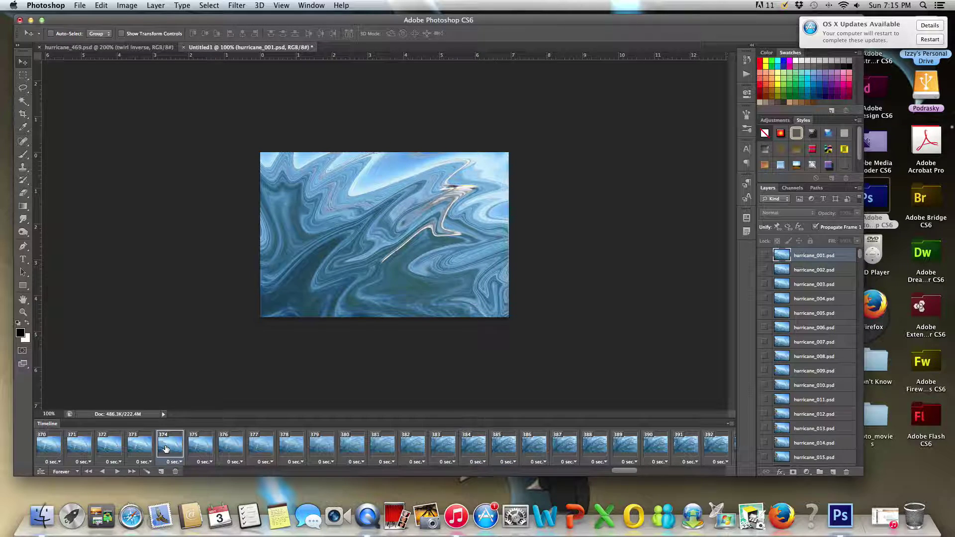
pyautogui.click(144, 449)
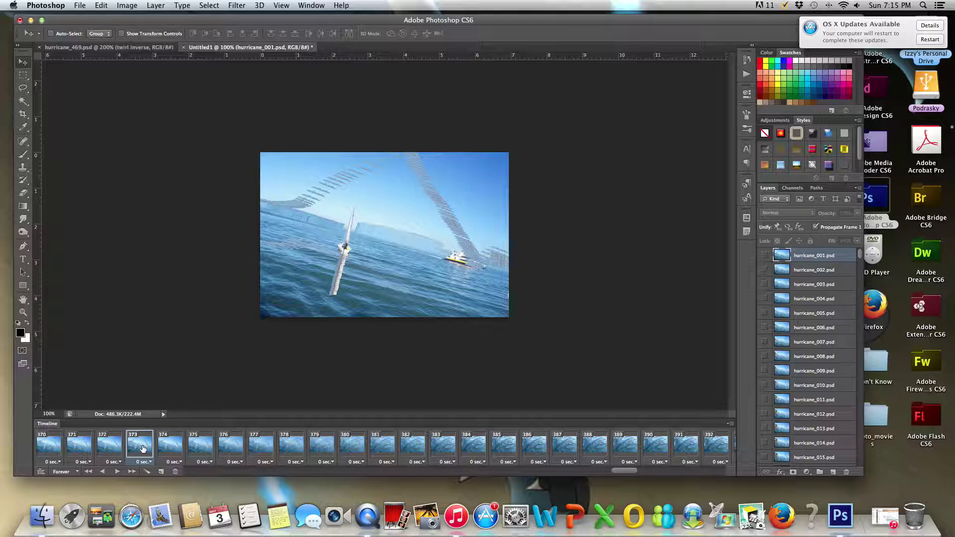
pyautogui.click(165, 449)
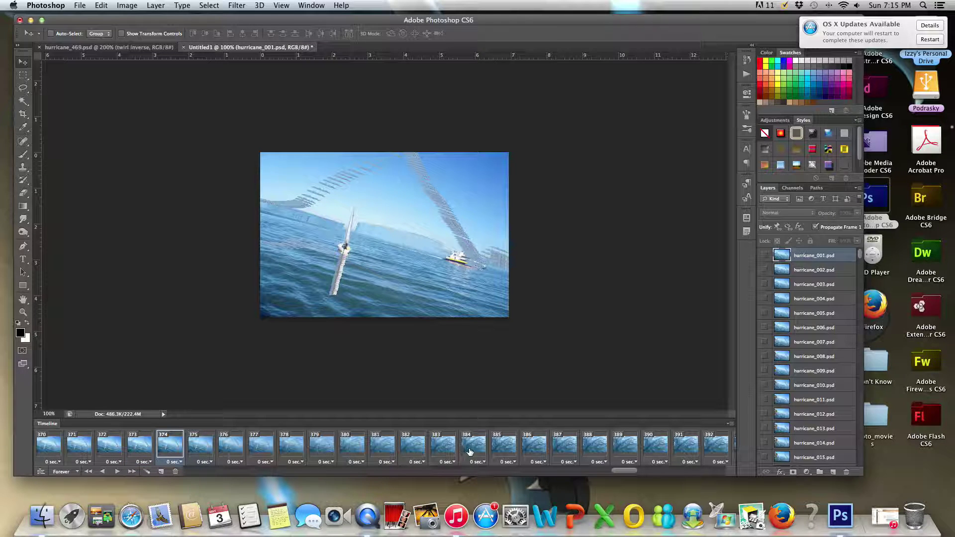
# - Give frames 374–384 a 0.5-second delay and preview the timing
pyautogui.click(484, 461)
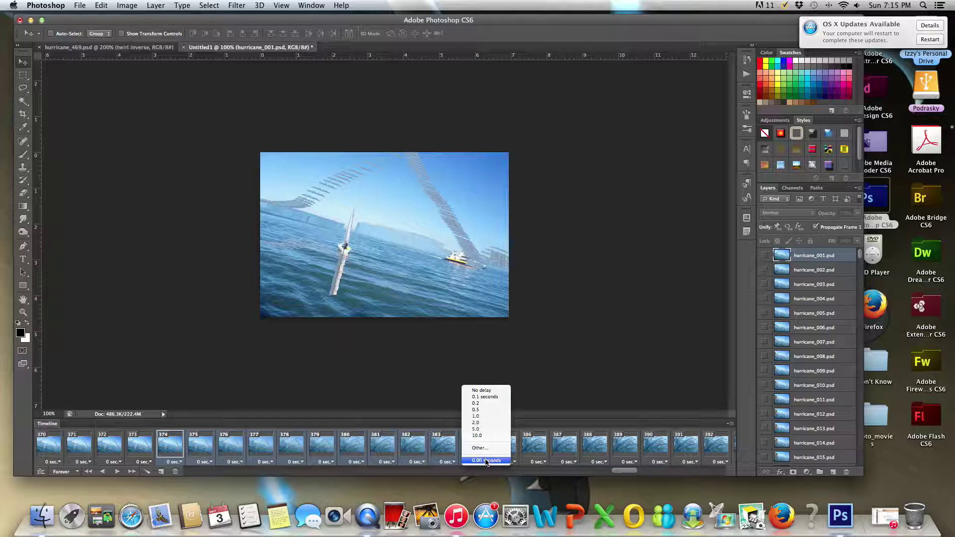
pyautogui.click(483, 409)
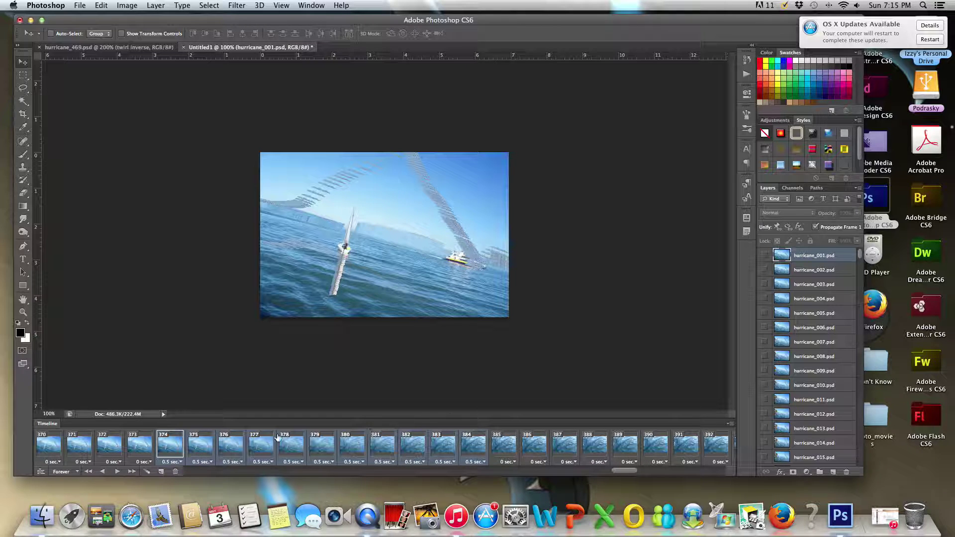
pyautogui.click(108, 456)
pyautogui.click(117, 472)
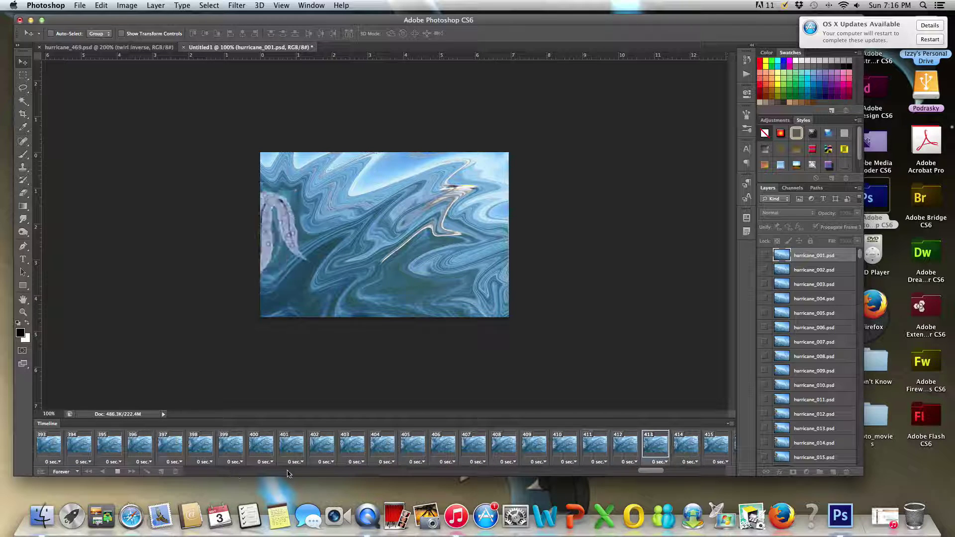
pyautogui.moveTo(651, 470)
pyautogui.mouseDown()
pyautogui.moveTo(715, 470)
pyautogui.moveTo(706, 471)
pyautogui.mouseUp()
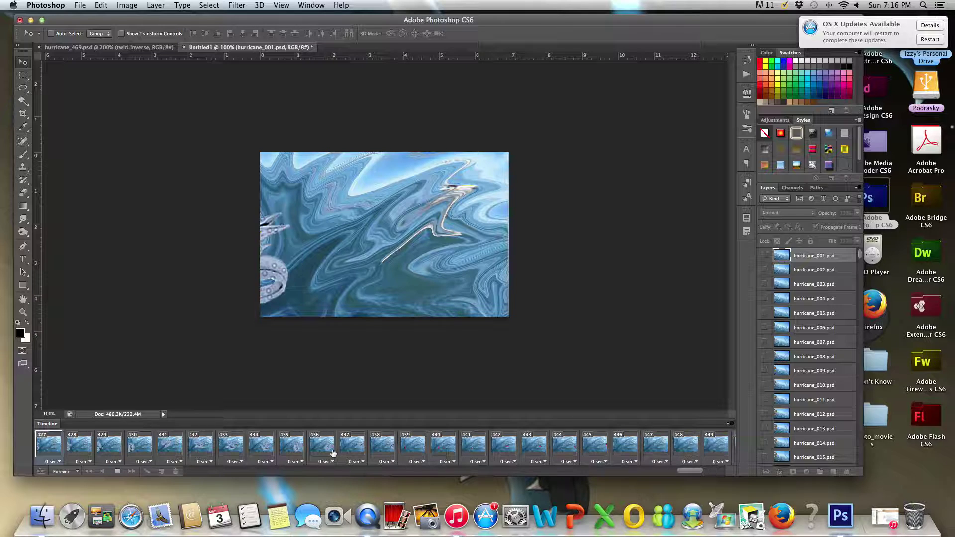
pyautogui.click(115, 471)
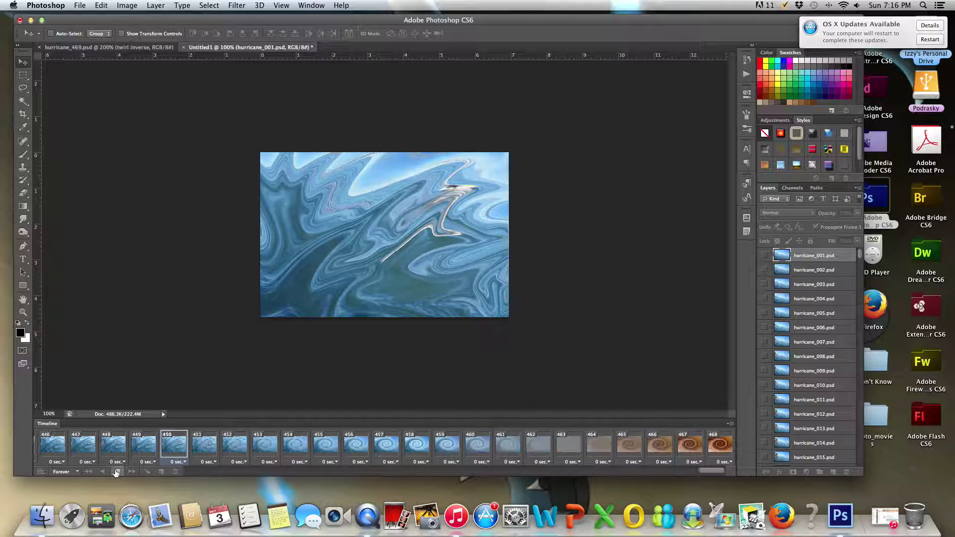
# - Set frames 448–468 to a 0.5-second delay and replay the animation
pyautogui.click(266, 451)
pyautogui.click(230, 451)
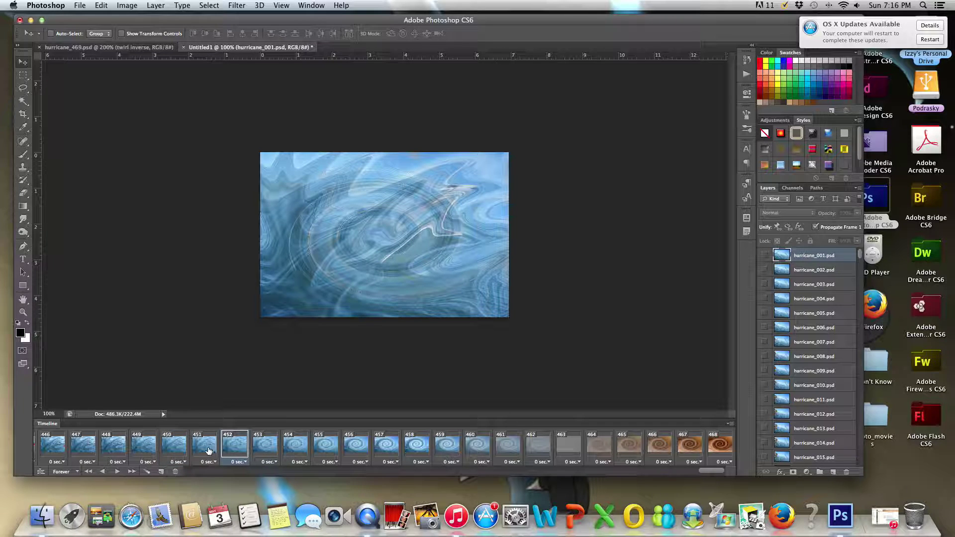
pyautogui.click(209, 451)
pyautogui.click(175, 451)
pyautogui.click(144, 452)
pyautogui.click(116, 451)
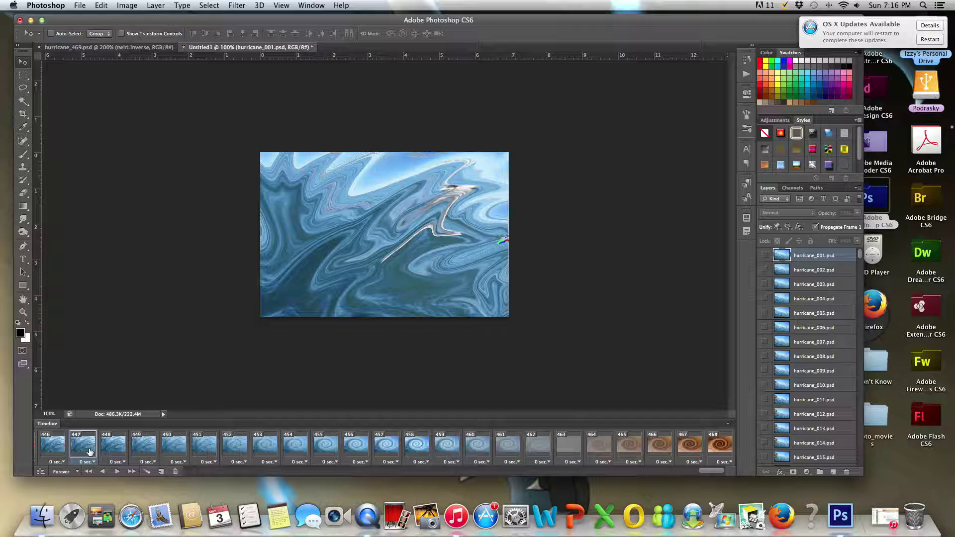
pyautogui.keyDown('shift'); pyautogui.click(728, 453); pyautogui.keyUp('shift')
pyautogui.click(729, 463)
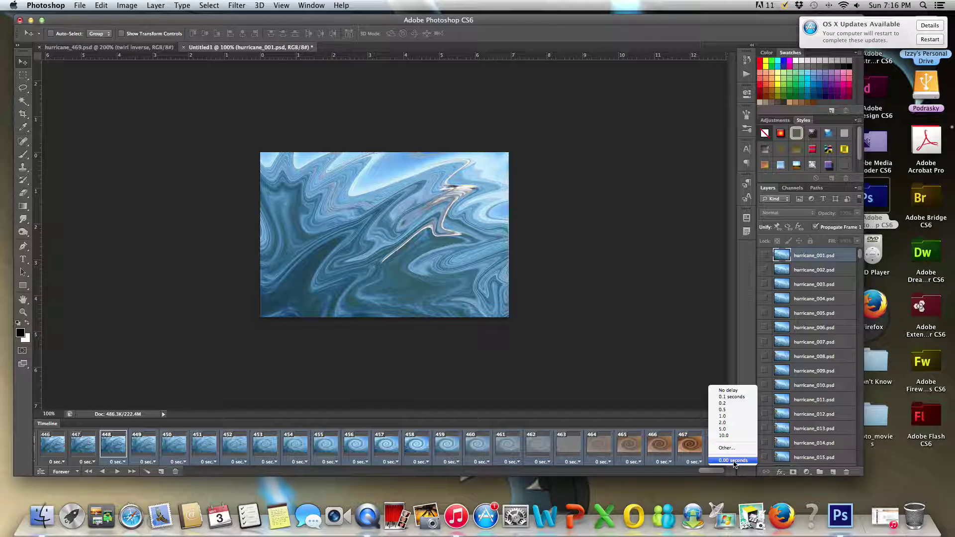
pyautogui.press('Return')
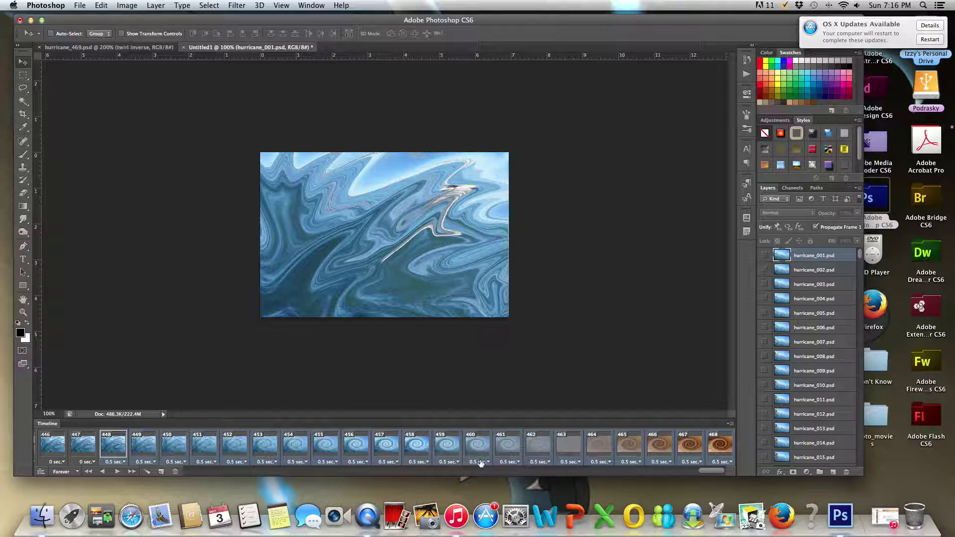
pyautogui.click(117, 472)
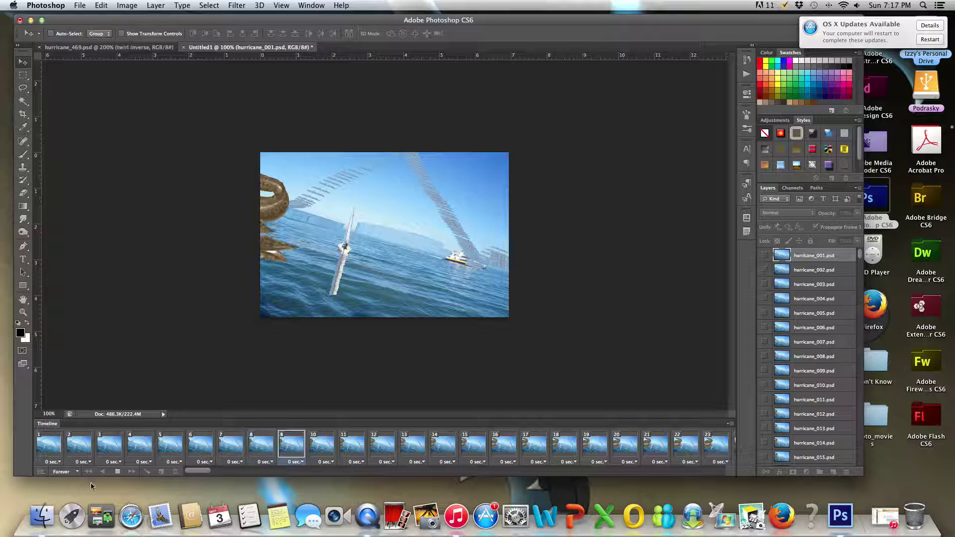
# - Export via Save for Web as a 128-color, 500×332 looping GIF and preview it in a browser
pyautogui.click(79, 5)
pyautogui.click(147, 145)
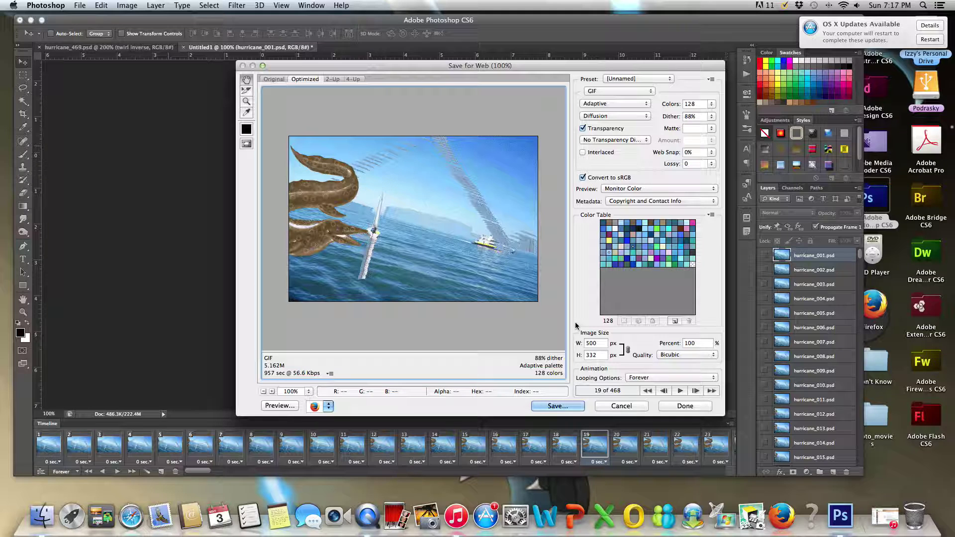
pyautogui.click(279, 407)
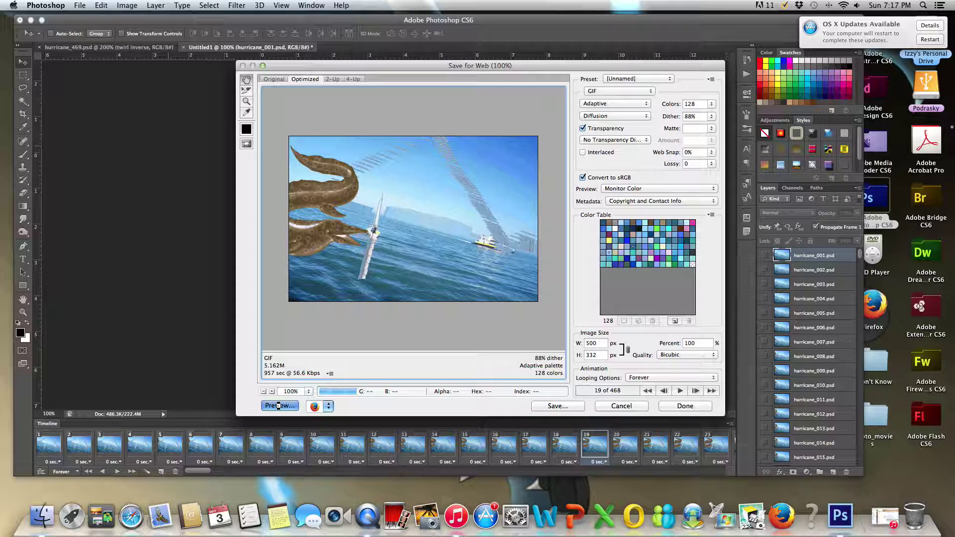
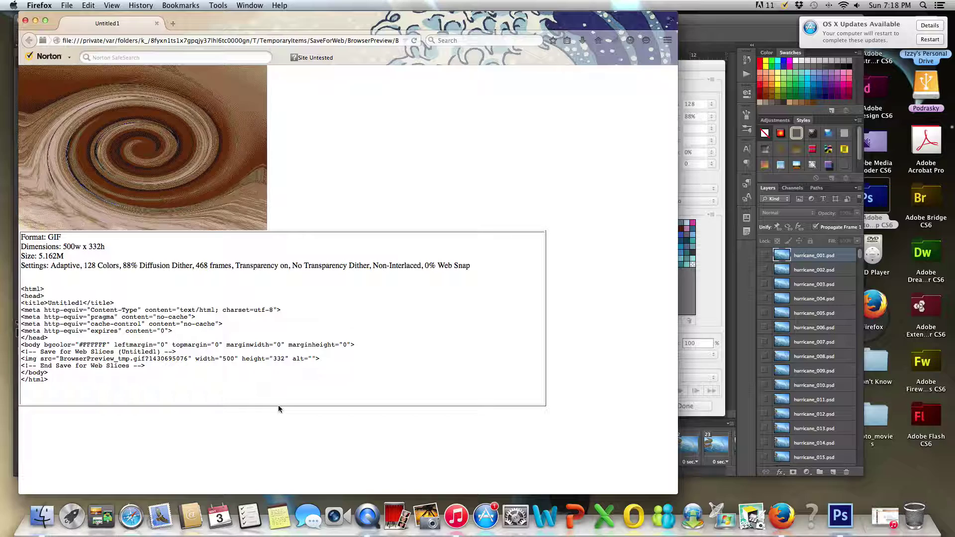
# - Close the Firefox GIF preview and go back to Photoshop's Save for Web dialog to save
pyautogui.click(25, 20)
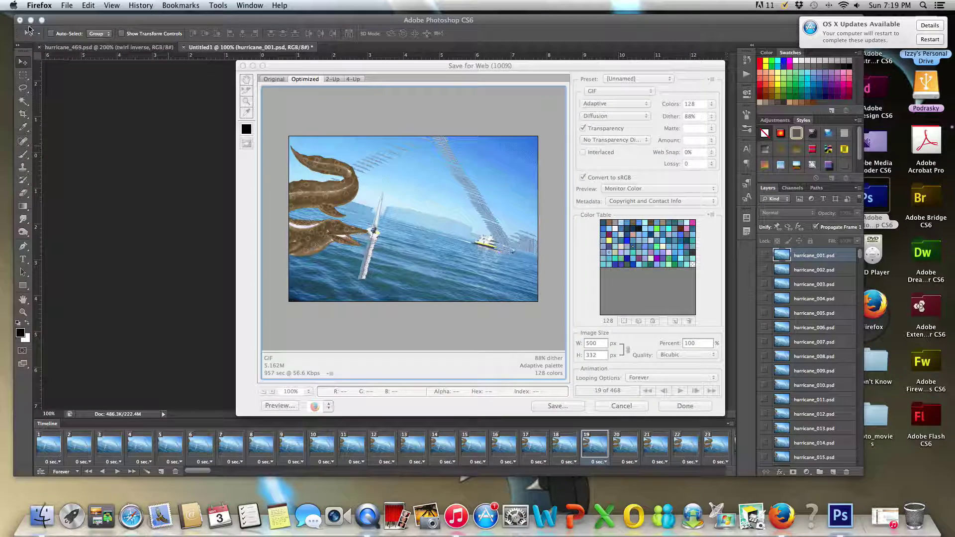
pyautogui.click(424, 357)
pyautogui.click(572, 407)
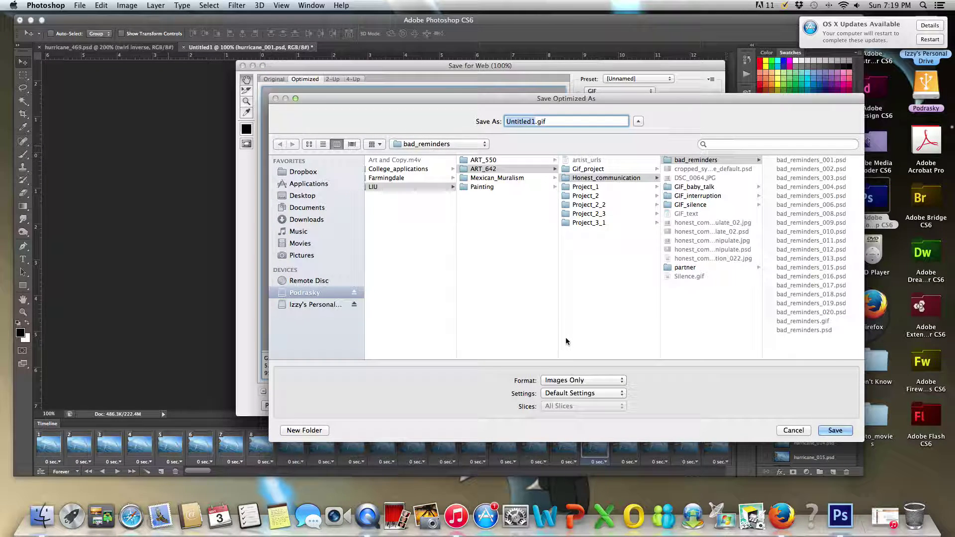
# - Save the optimized animation as Hurricane_Cassie.gif in the partner folder
pyautogui.click(687, 268)
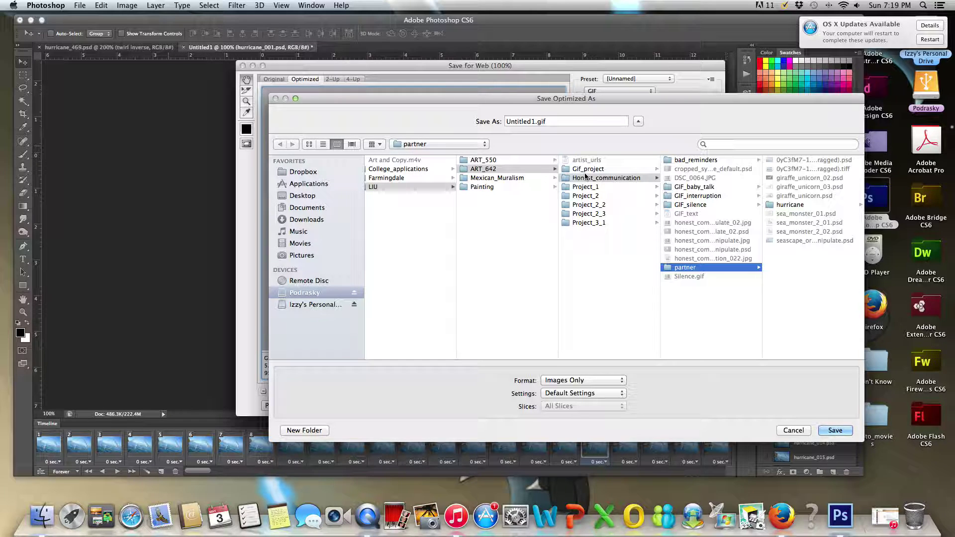
pyautogui.click(545, 120)
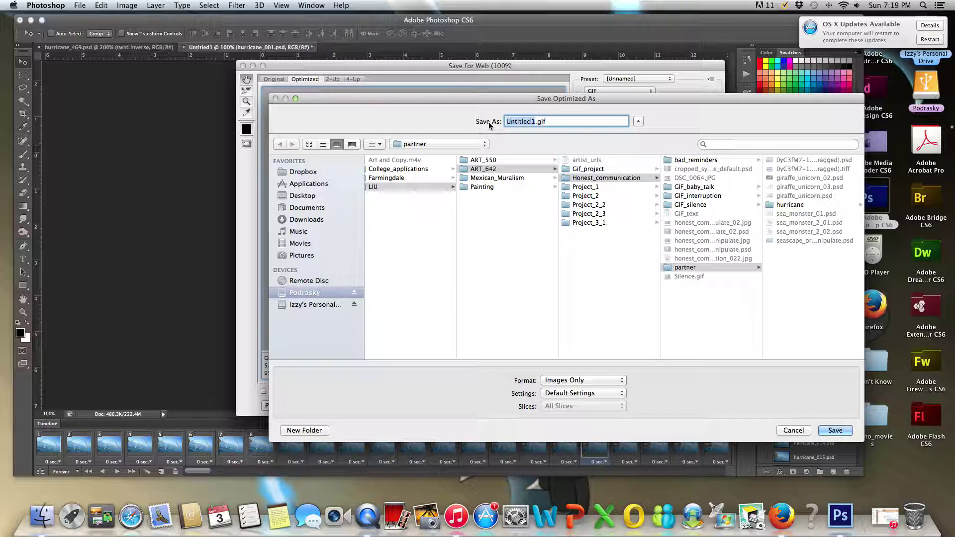
pyautogui.write('Hurrica')
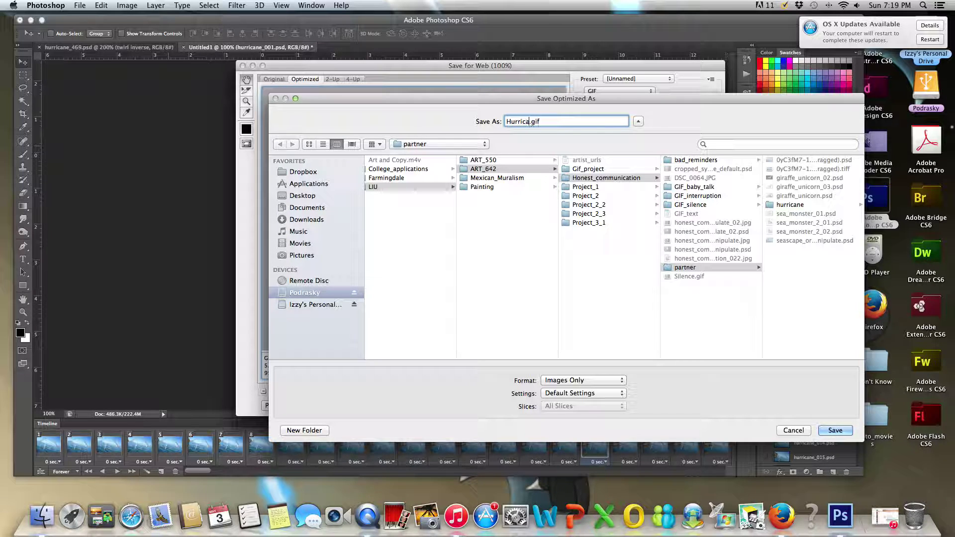
pyautogui.write('assie')
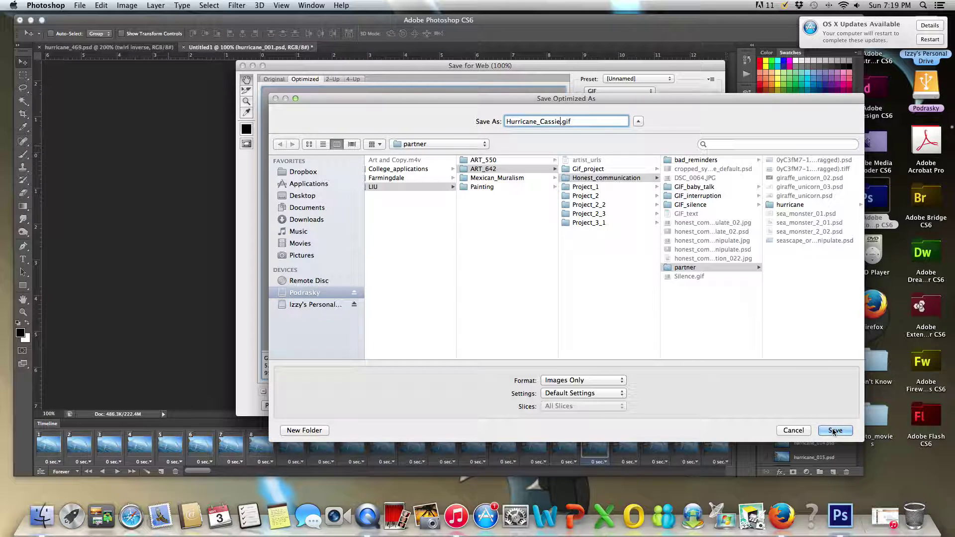
pyautogui.click(836, 431)
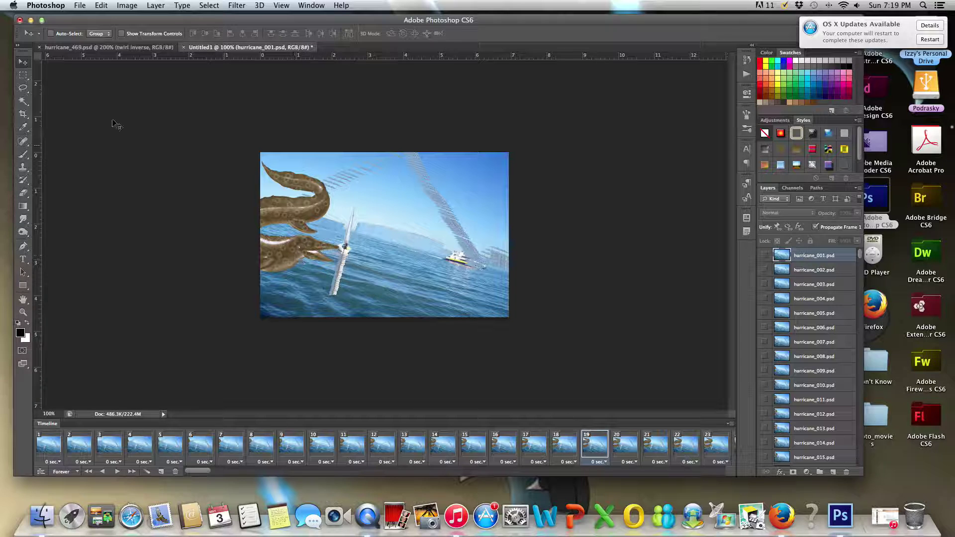
pyautogui.click(79, 5)
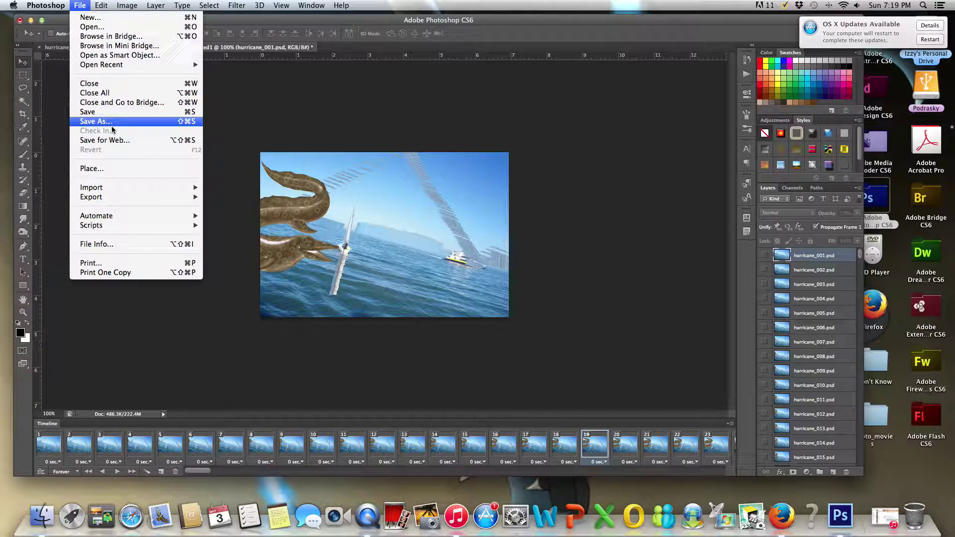
# - Save the layered document as Hurricane_Cassie.psd with Maximize Compatibility, then quit Photoshop
pyautogui.click(109, 126)
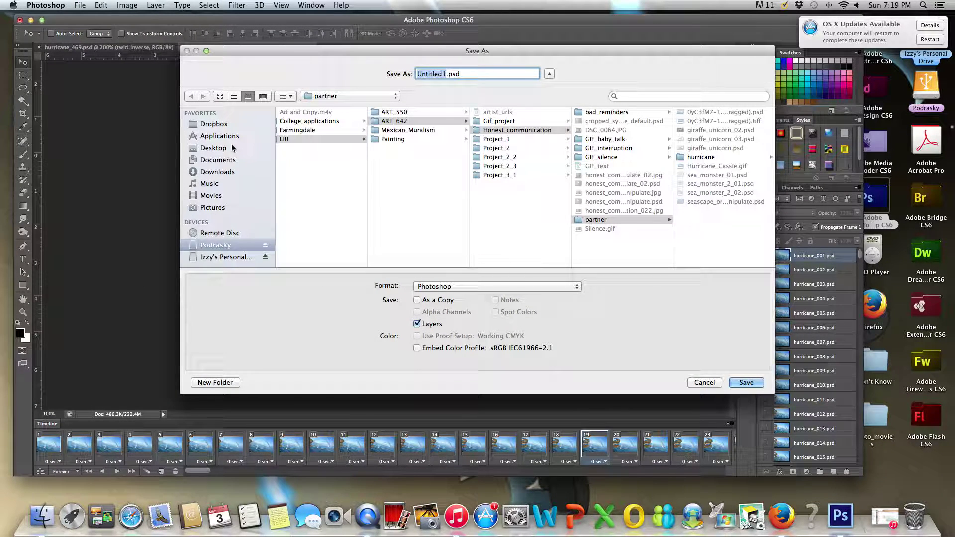
pyautogui.write('Hurricane')
pyautogui.write('_Cassi')
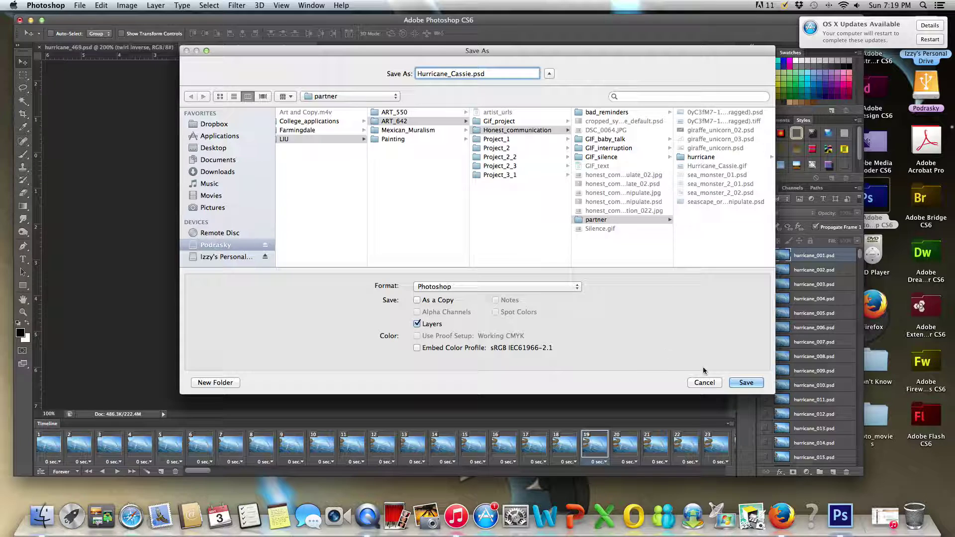
pyautogui.click(751, 383)
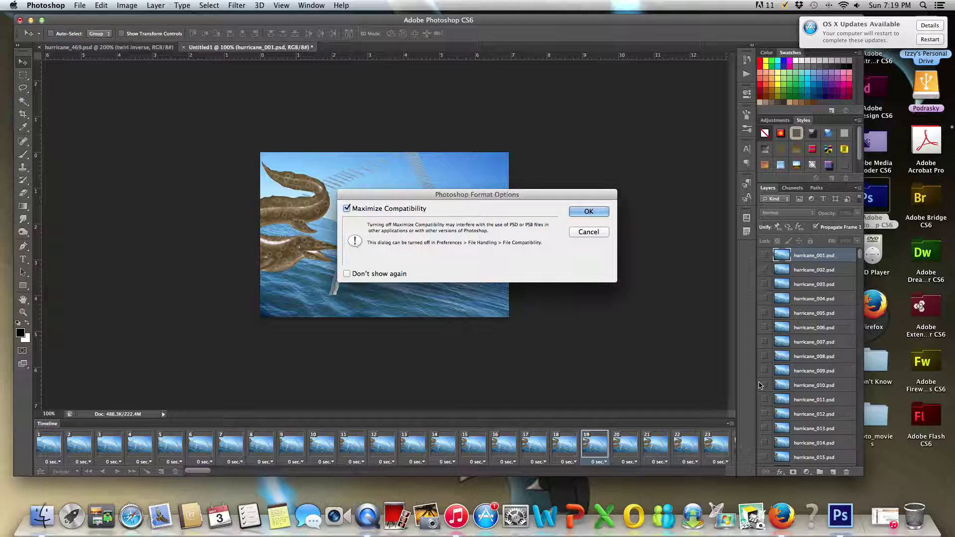
pyautogui.click(590, 213)
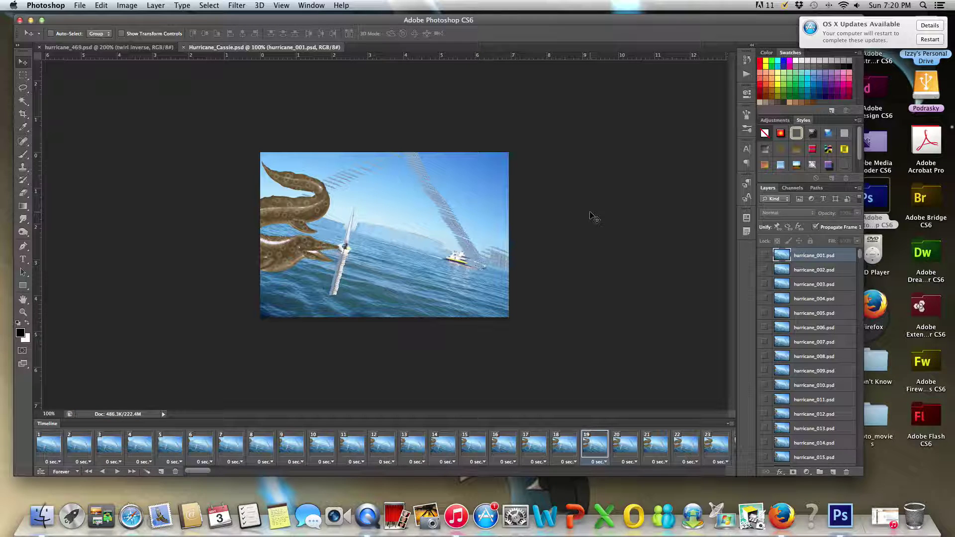
pyautogui.press('super+q')
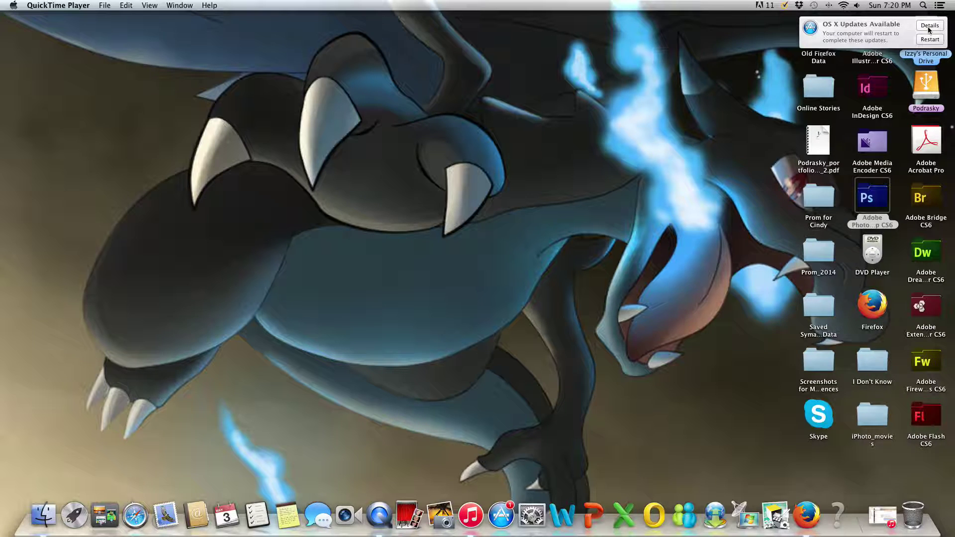
# - Browse the Podrasky drive to College_classes > LIU > ART_642 > Gif_project > Honest_communication > partner
pyautogui.doubleClick(926, 83)
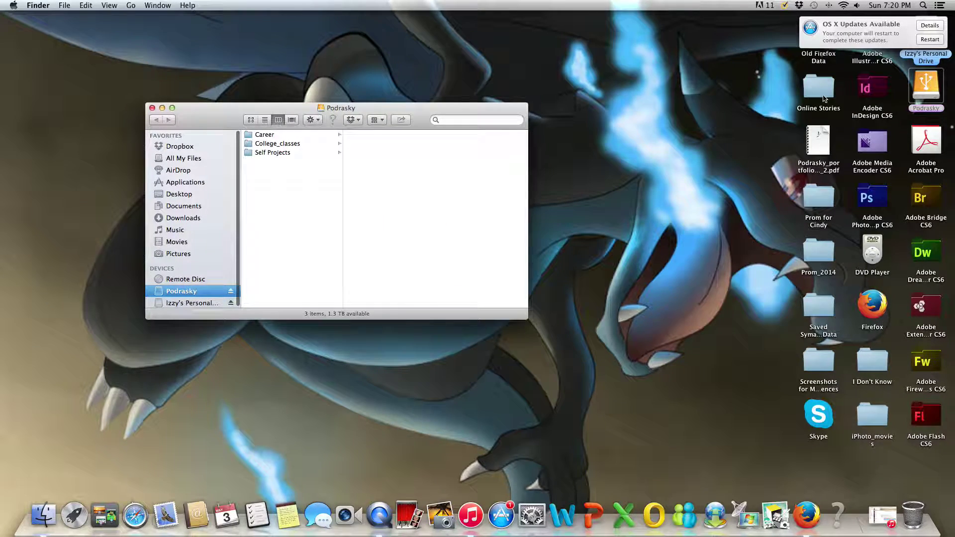
pyautogui.click(297, 144)
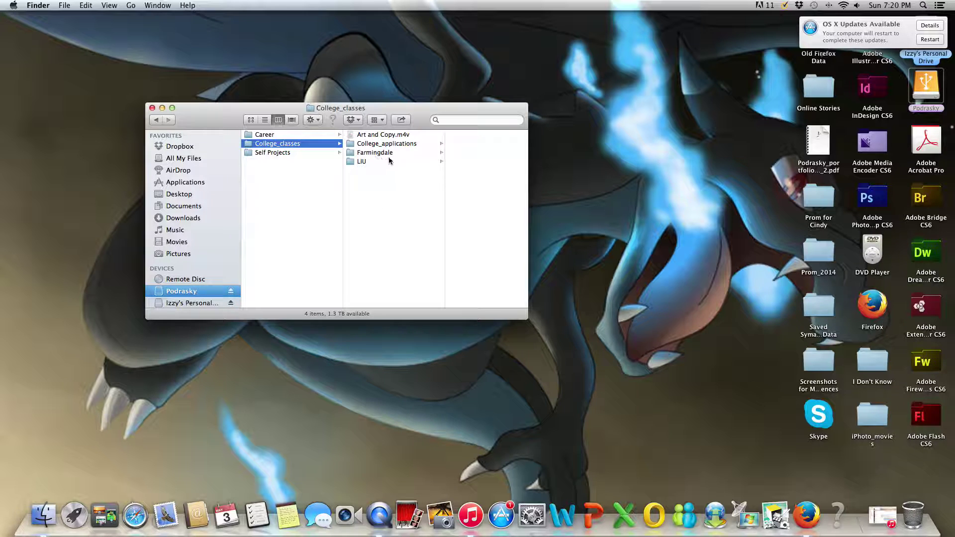
pyautogui.click(381, 162)
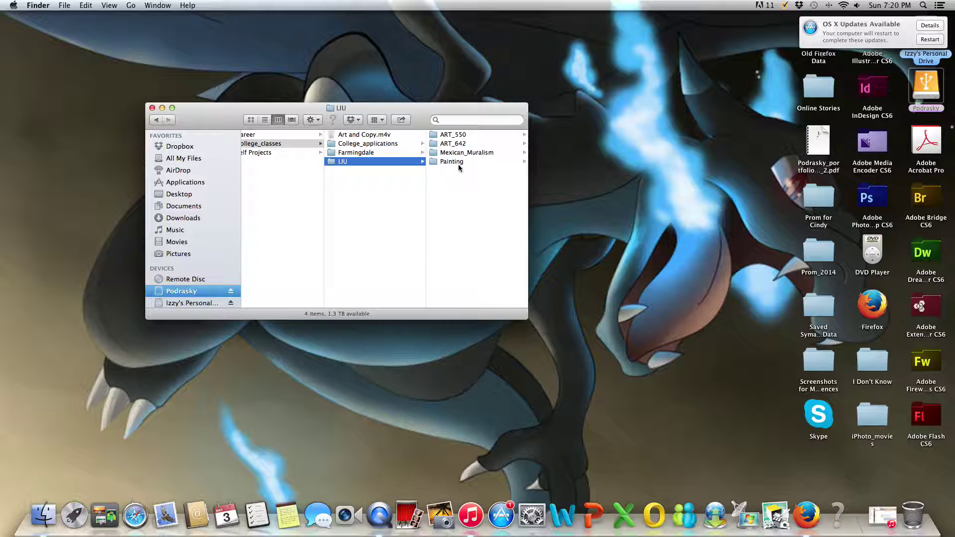
pyautogui.click(465, 144)
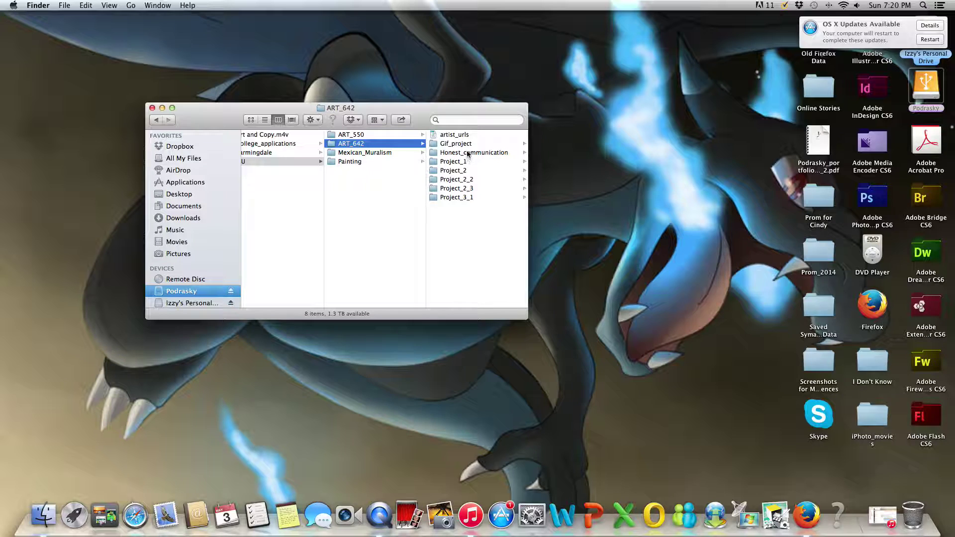
pyautogui.click(468, 144)
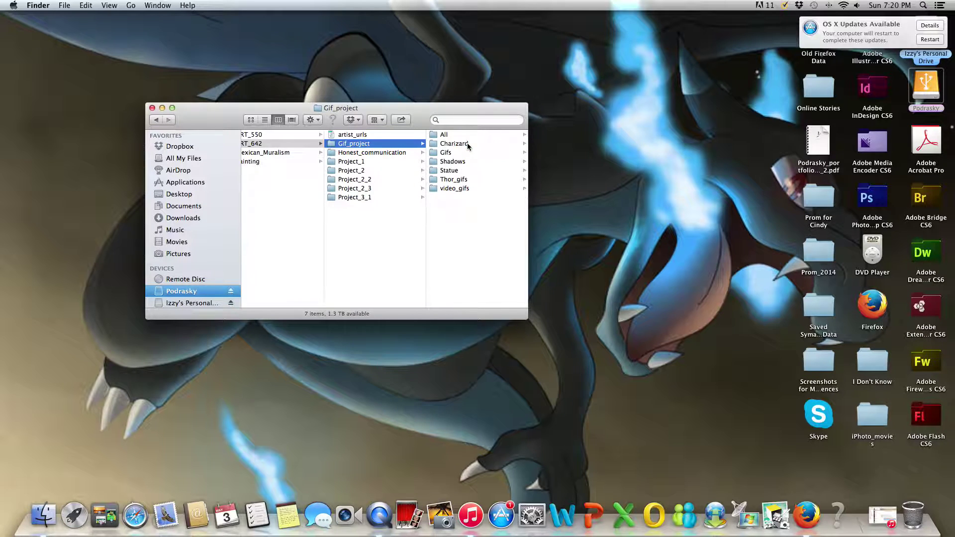
pyautogui.click(376, 153)
pyautogui.click(457, 243)
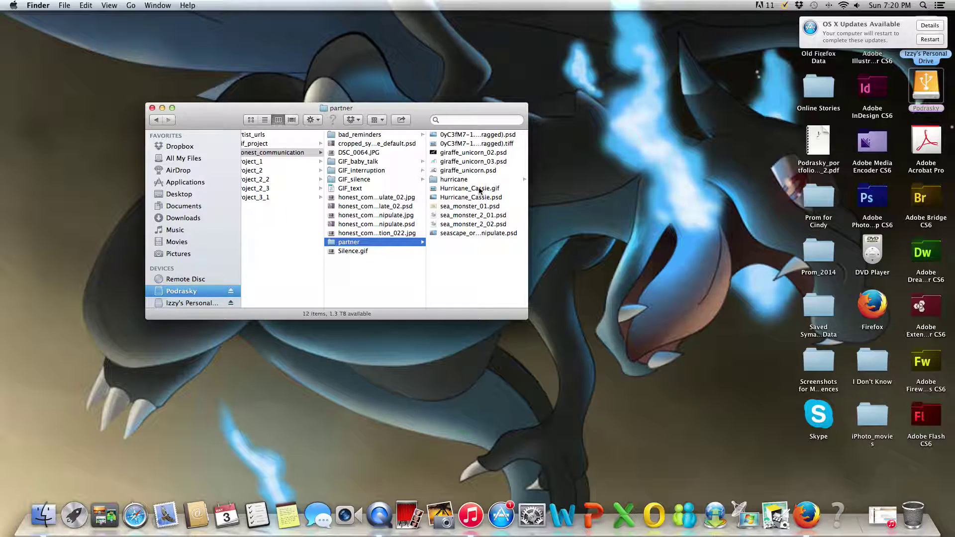
# - Drag Hurricane_Cassie.gif onto the Firefox Dock icon to open it
pyautogui.click(482, 189)
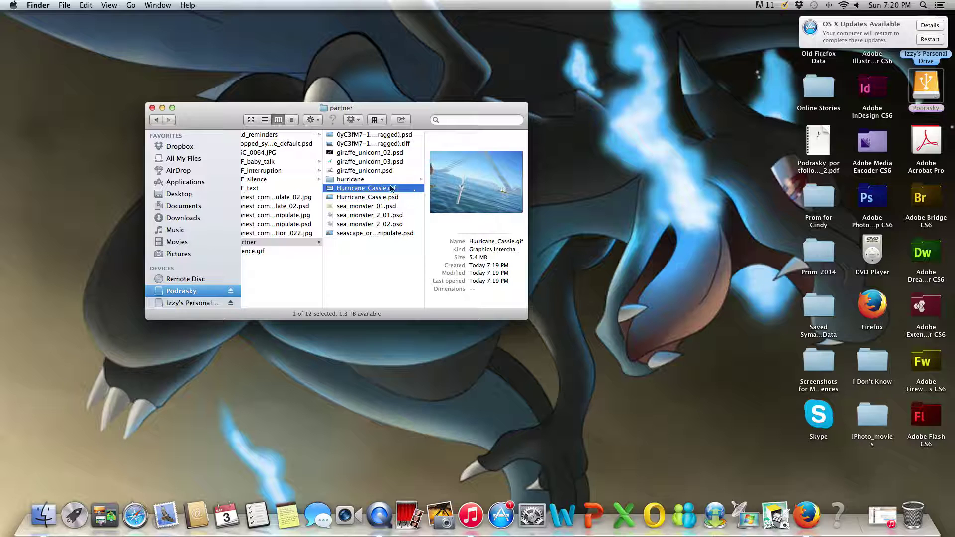
pyautogui.moveTo(382, 190); pyautogui.dragTo(589, 505)
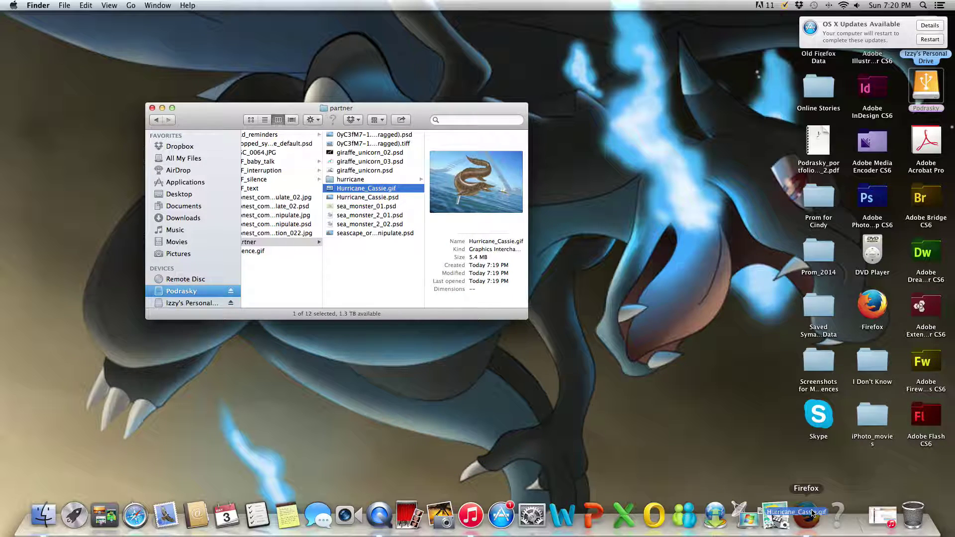
pyautogui.moveTo(588, 504); pyautogui.dragTo(806, 509)
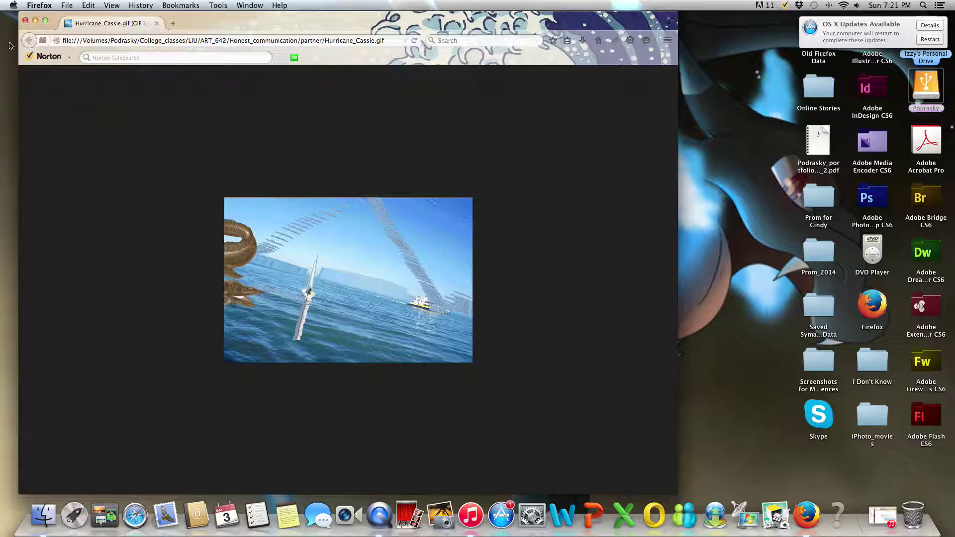
# - Quit Firefox after watching Hurricane_Cassie.gif animate
pyautogui.click(45, 5)
pyautogui.click(55, 98)
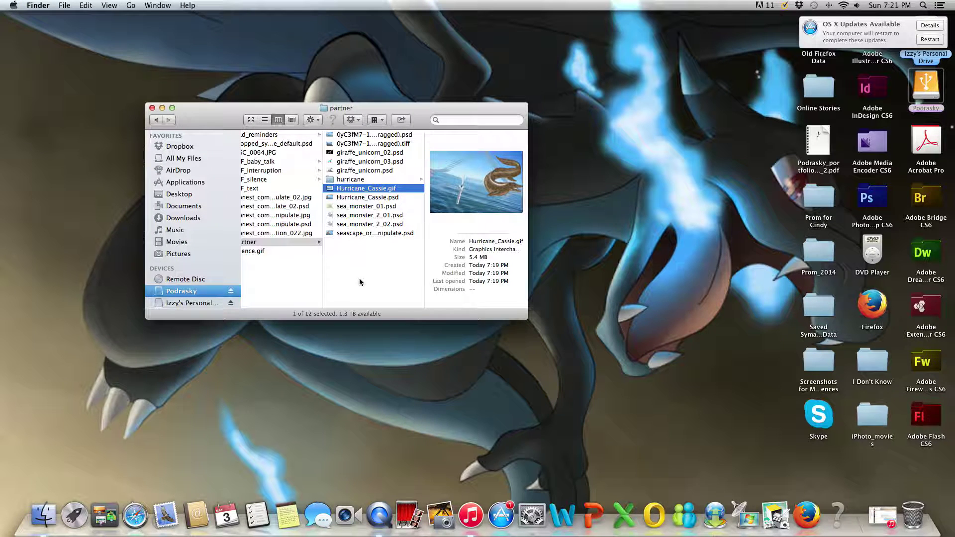
# - Back out to the drive's top level and select manual_coloring_deleting_dragging in Self Projects > Self_videos > Tutorials
pyautogui.press('Left')
pyautogui.press('Left')
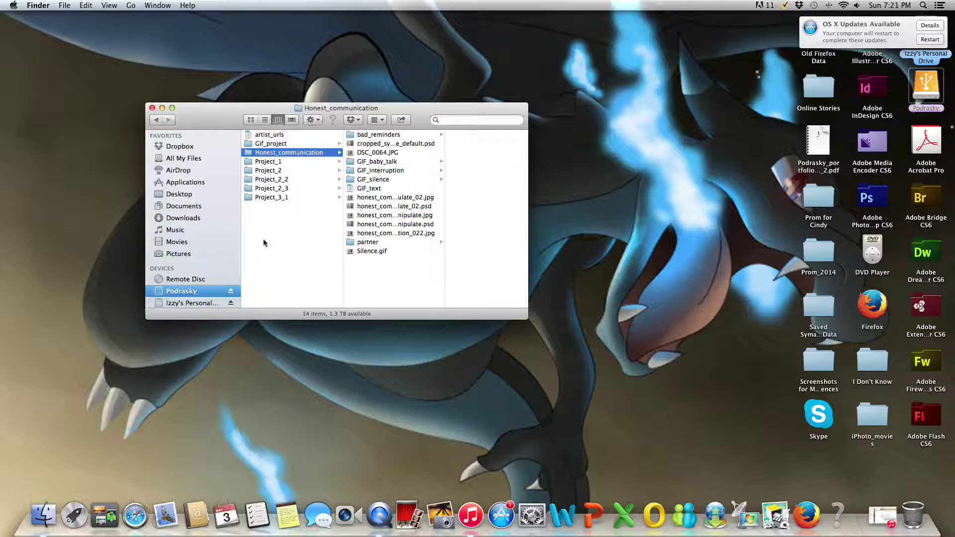
pyautogui.press('Left')
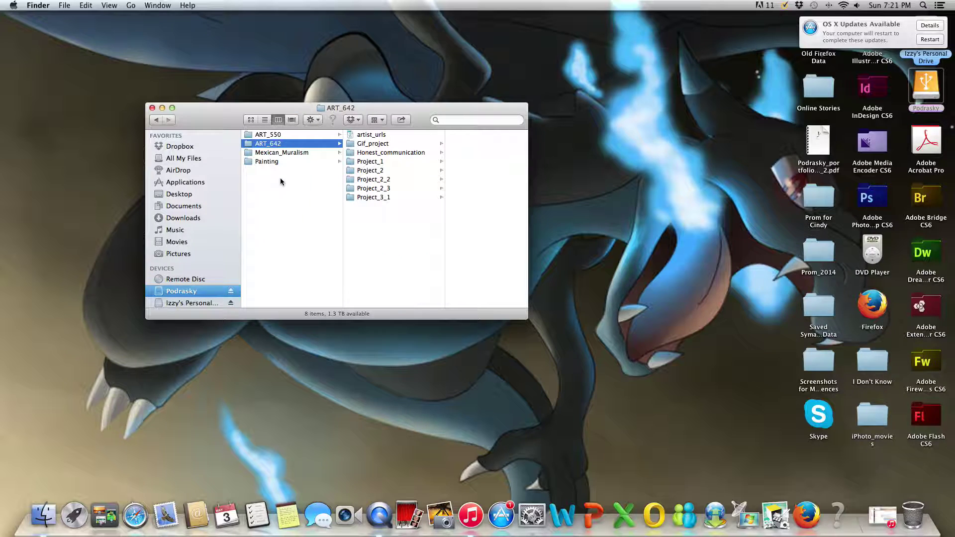
pyautogui.press('Left')
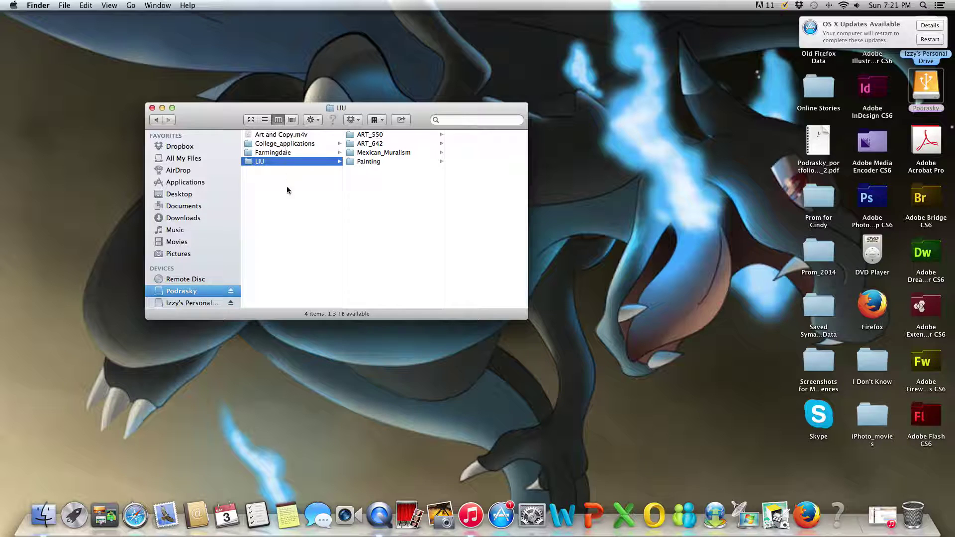
pyautogui.press('Left')
pyautogui.click(294, 153)
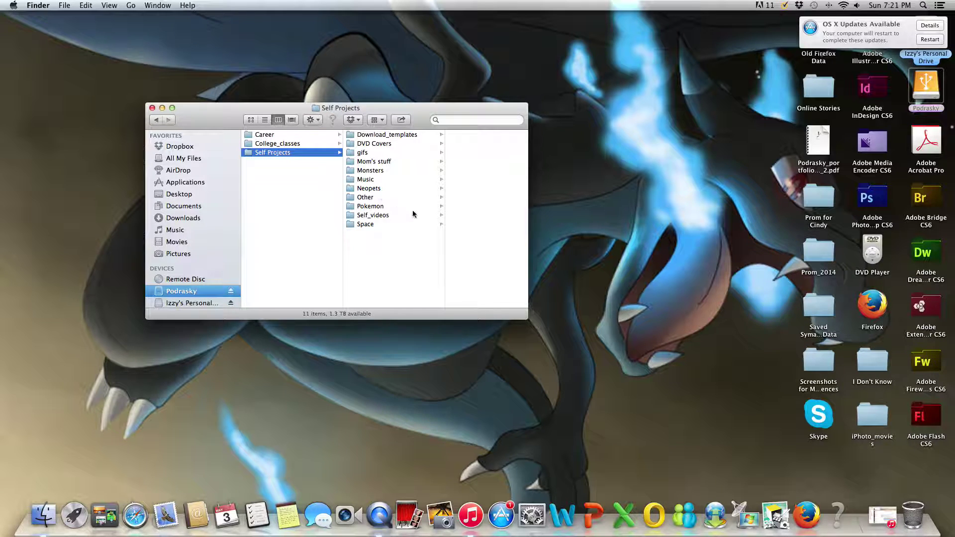
pyautogui.click(419, 216)
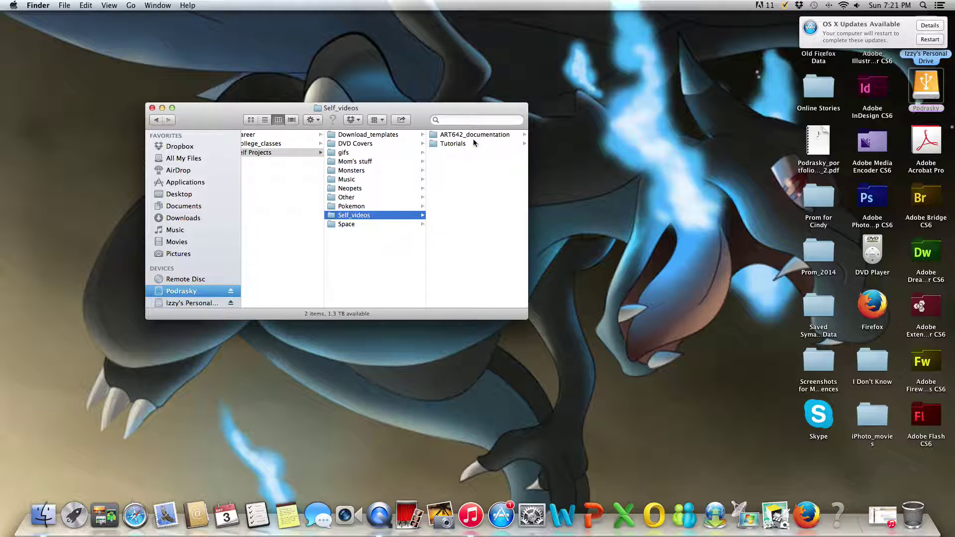
pyautogui.click(472, 144)
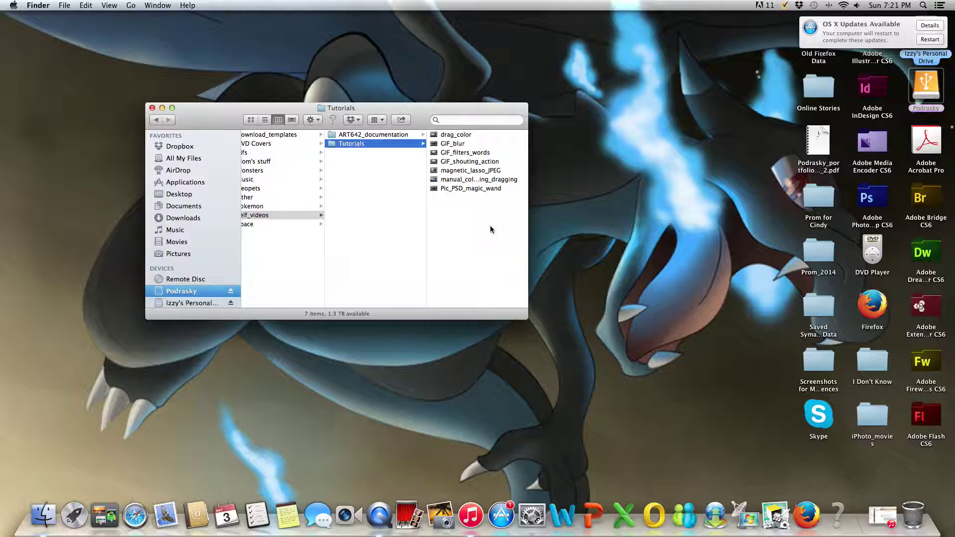
pyautogui.click(502, 179)
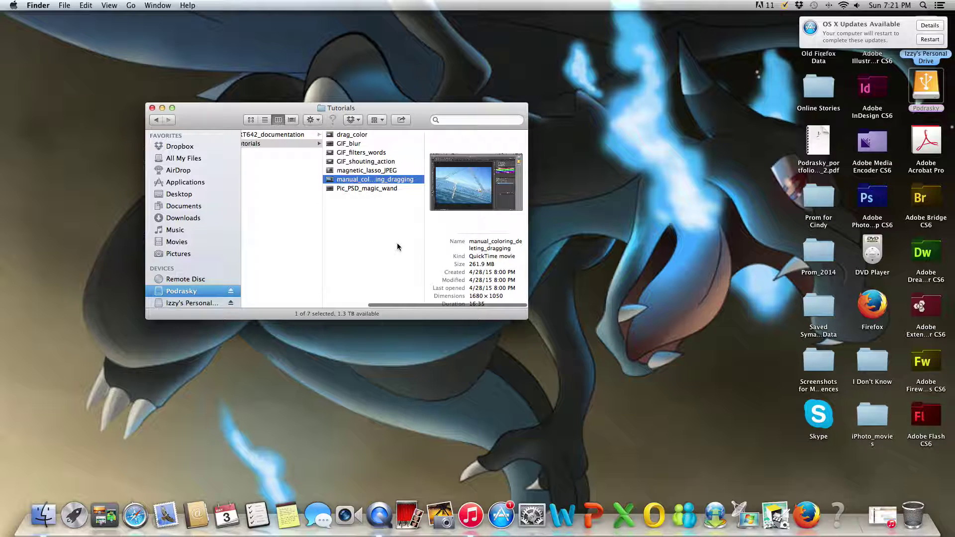